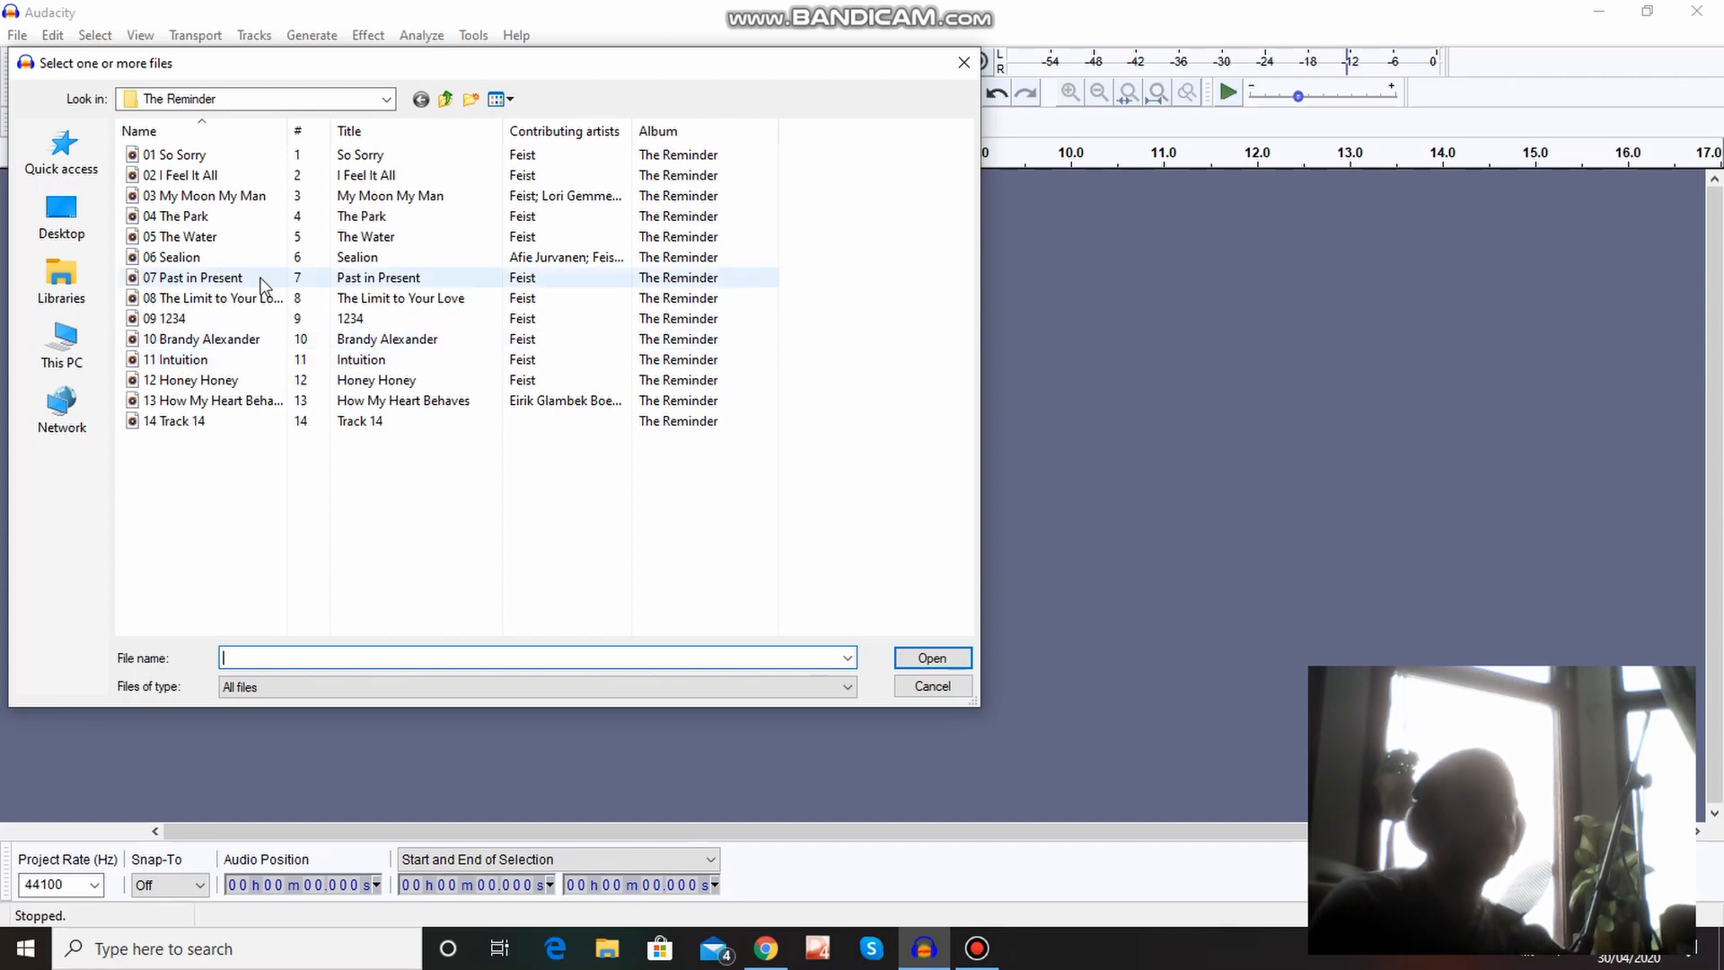
Try to import the track "09 1234" from The Reminder folder and dismiss the import messages.
double_click(221, 320)
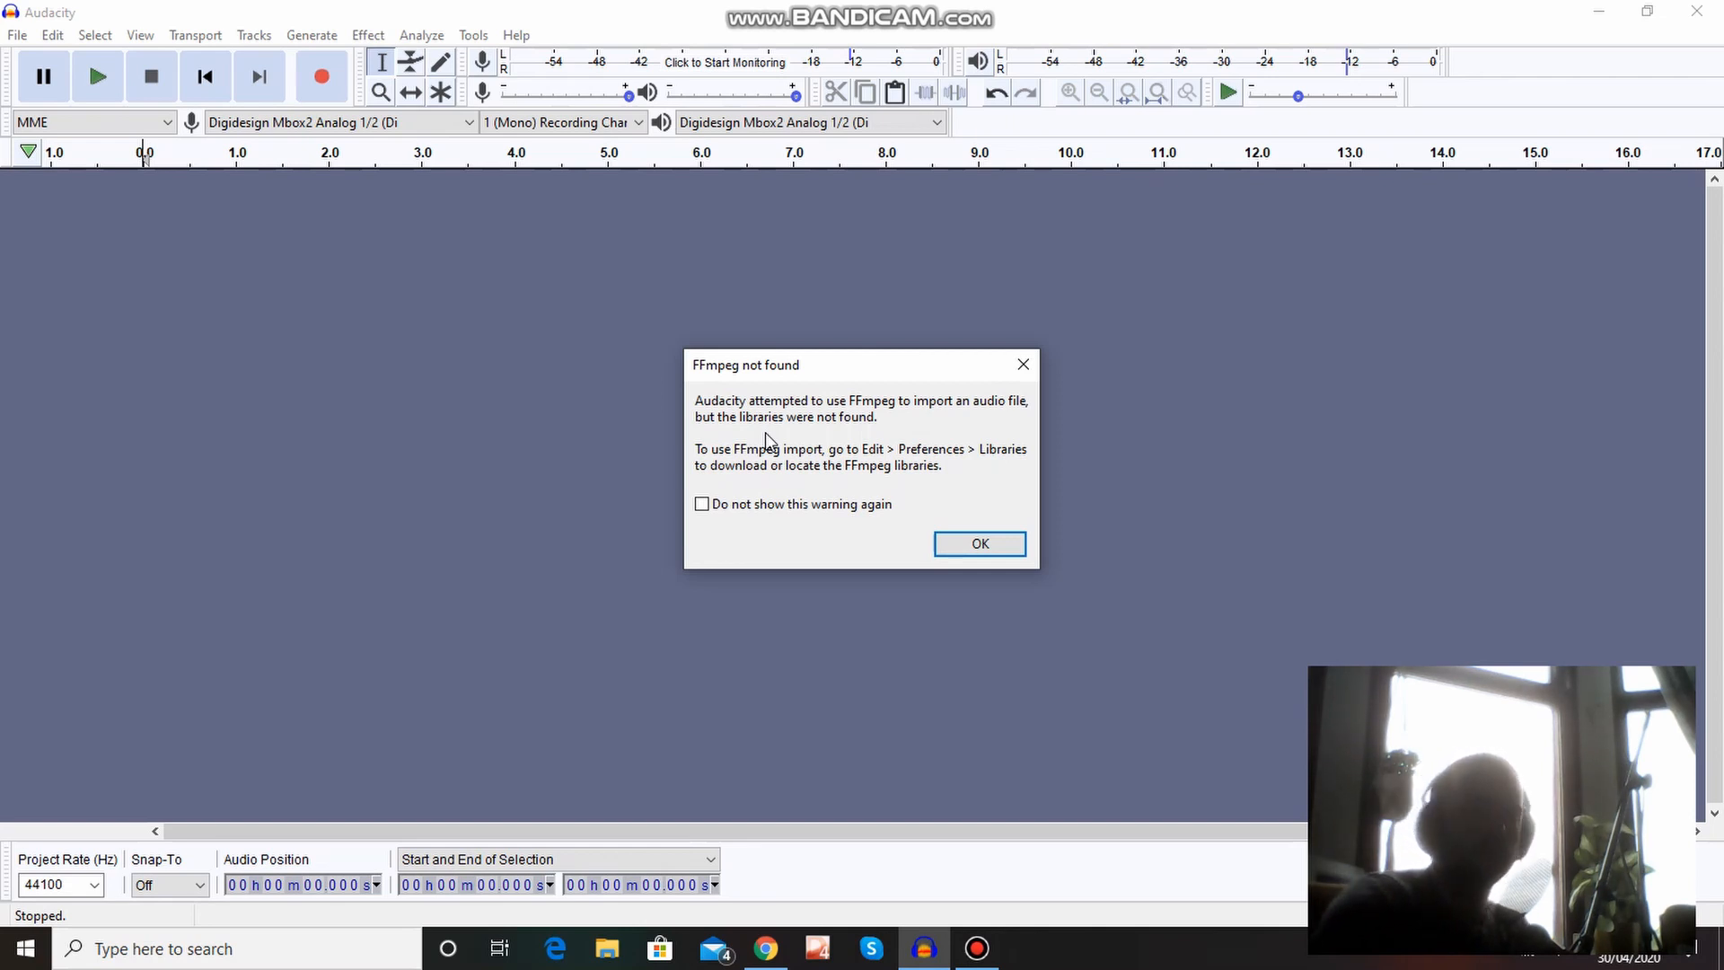
click(938, 543)
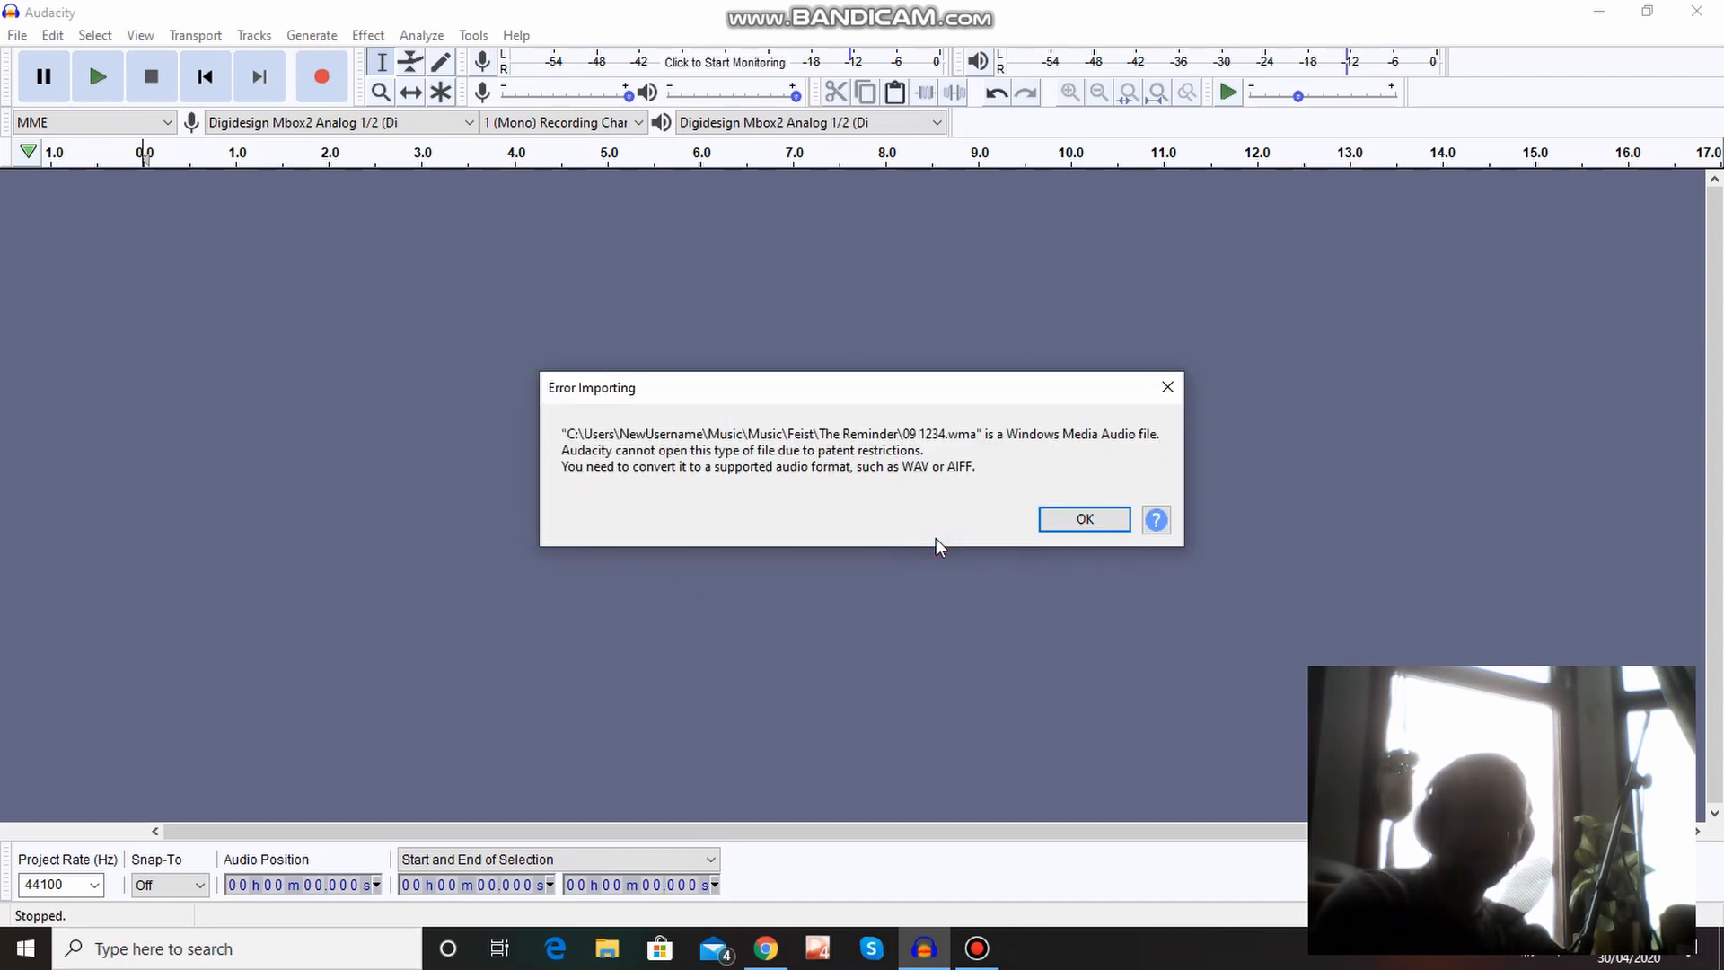
click(1048, 519)
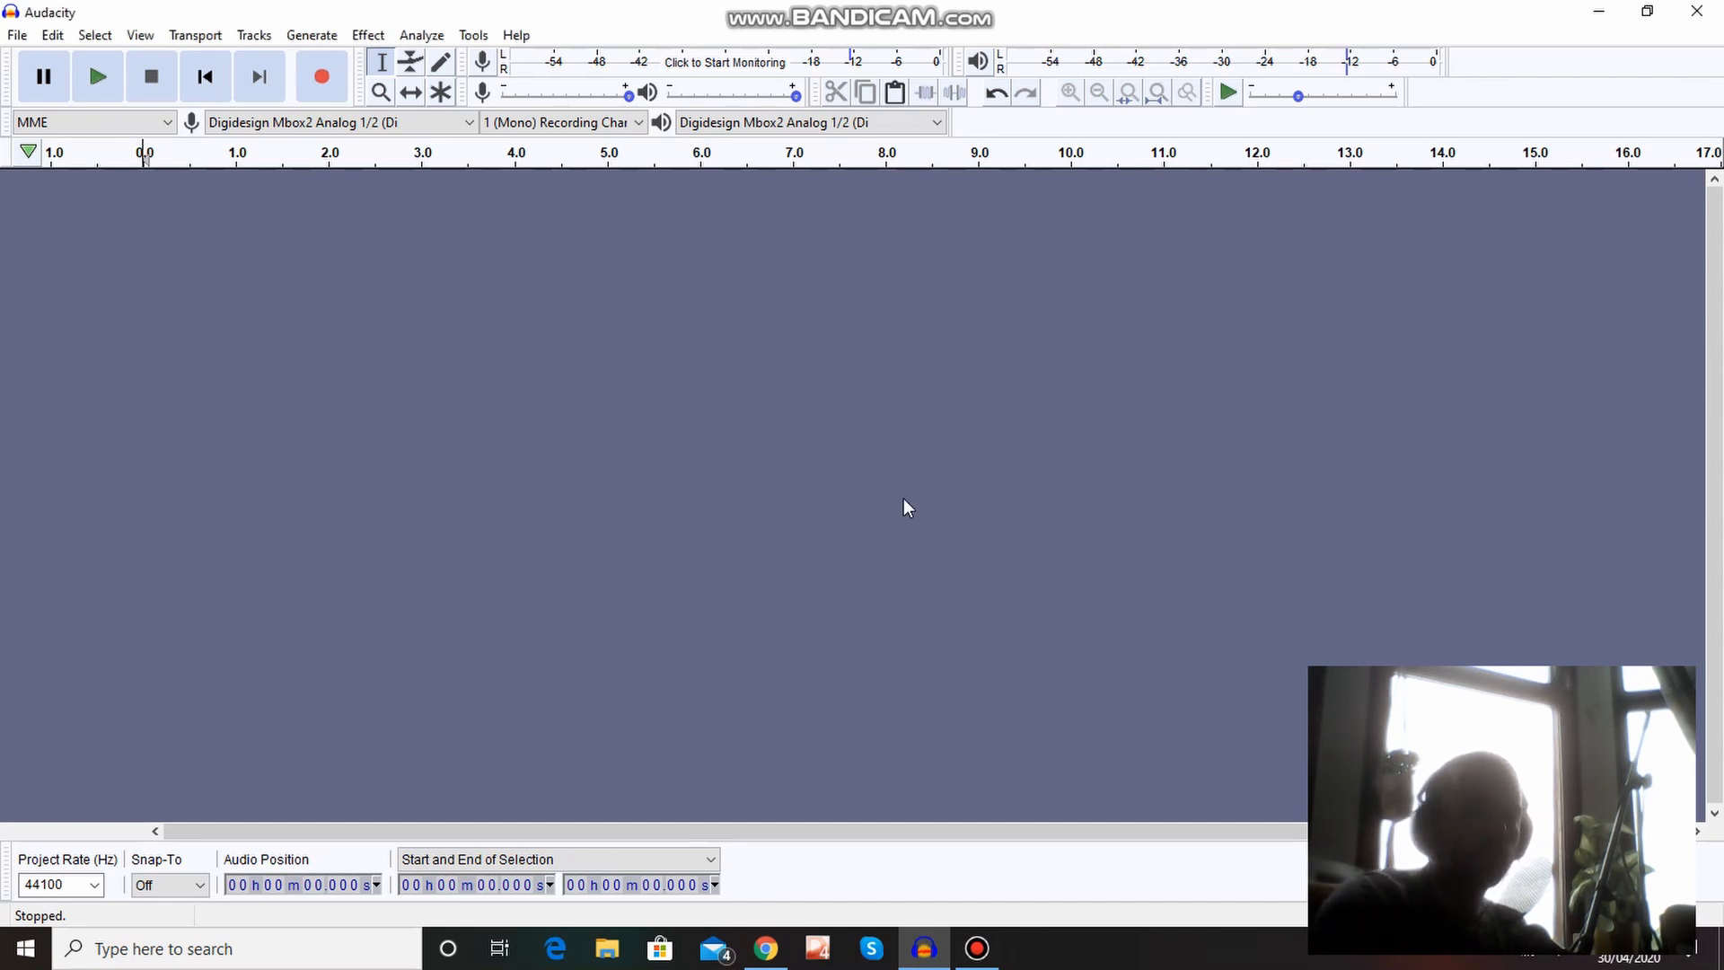
Open the Libraries preferences and request the FFmpeg library download, which leads to the manual's installation page in the browser.
click(16, 33)
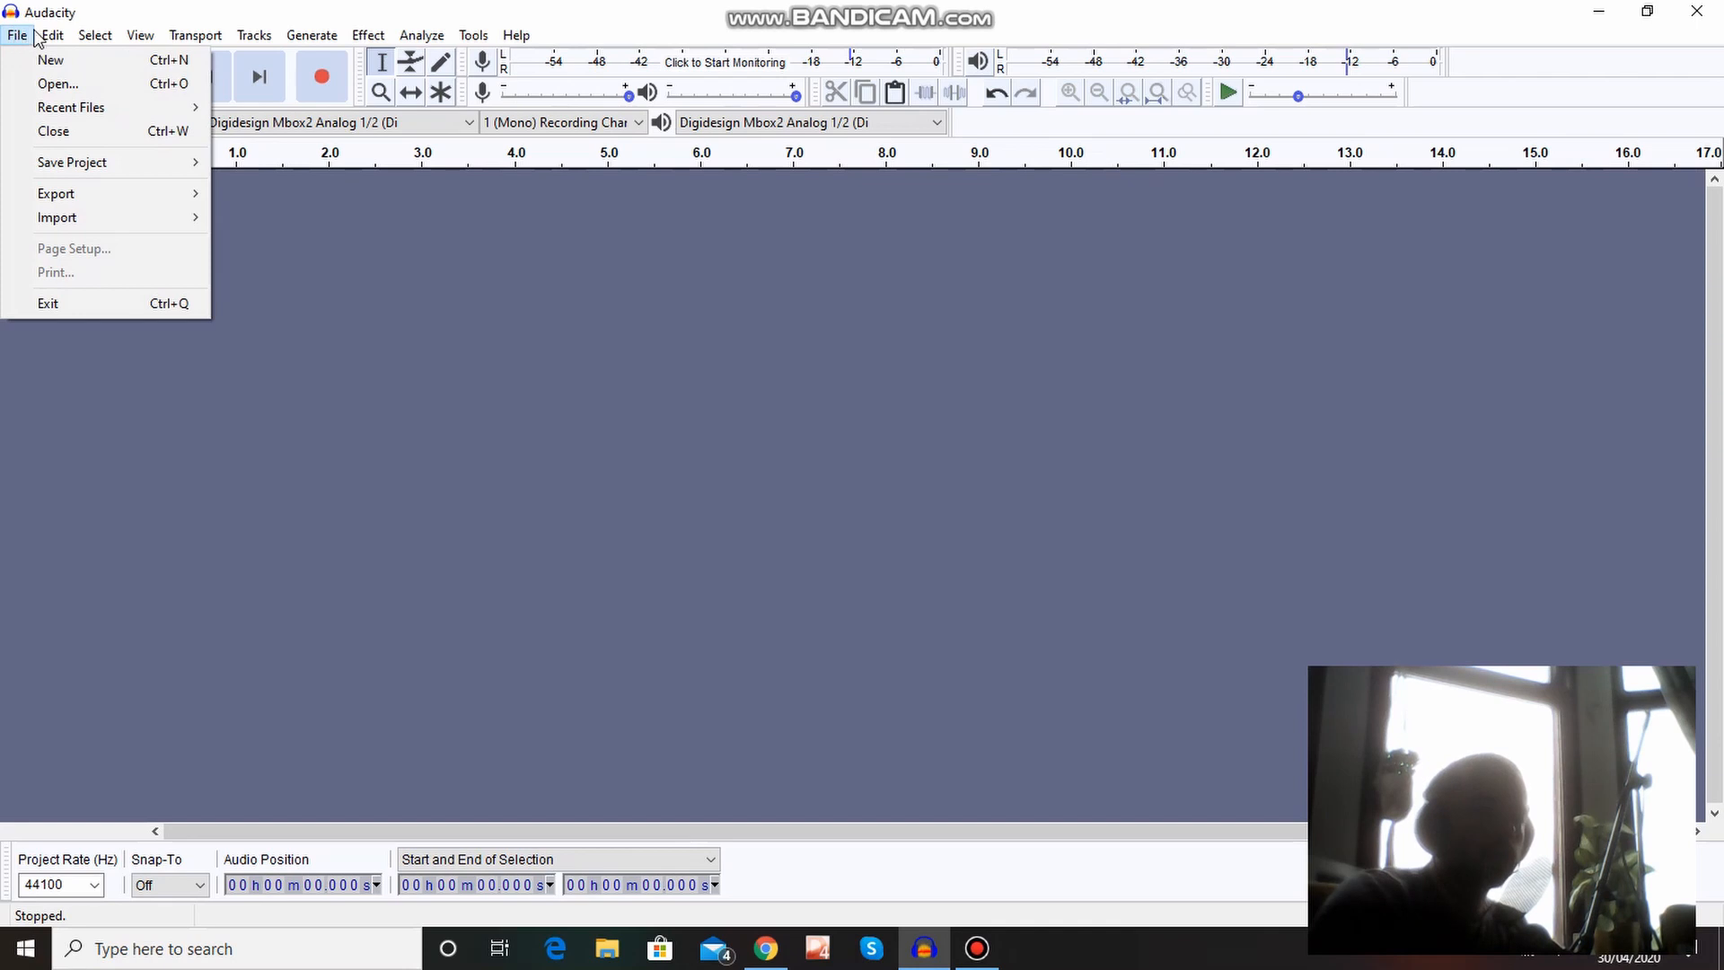
mouse_move(54, 38)
click(147, 372)
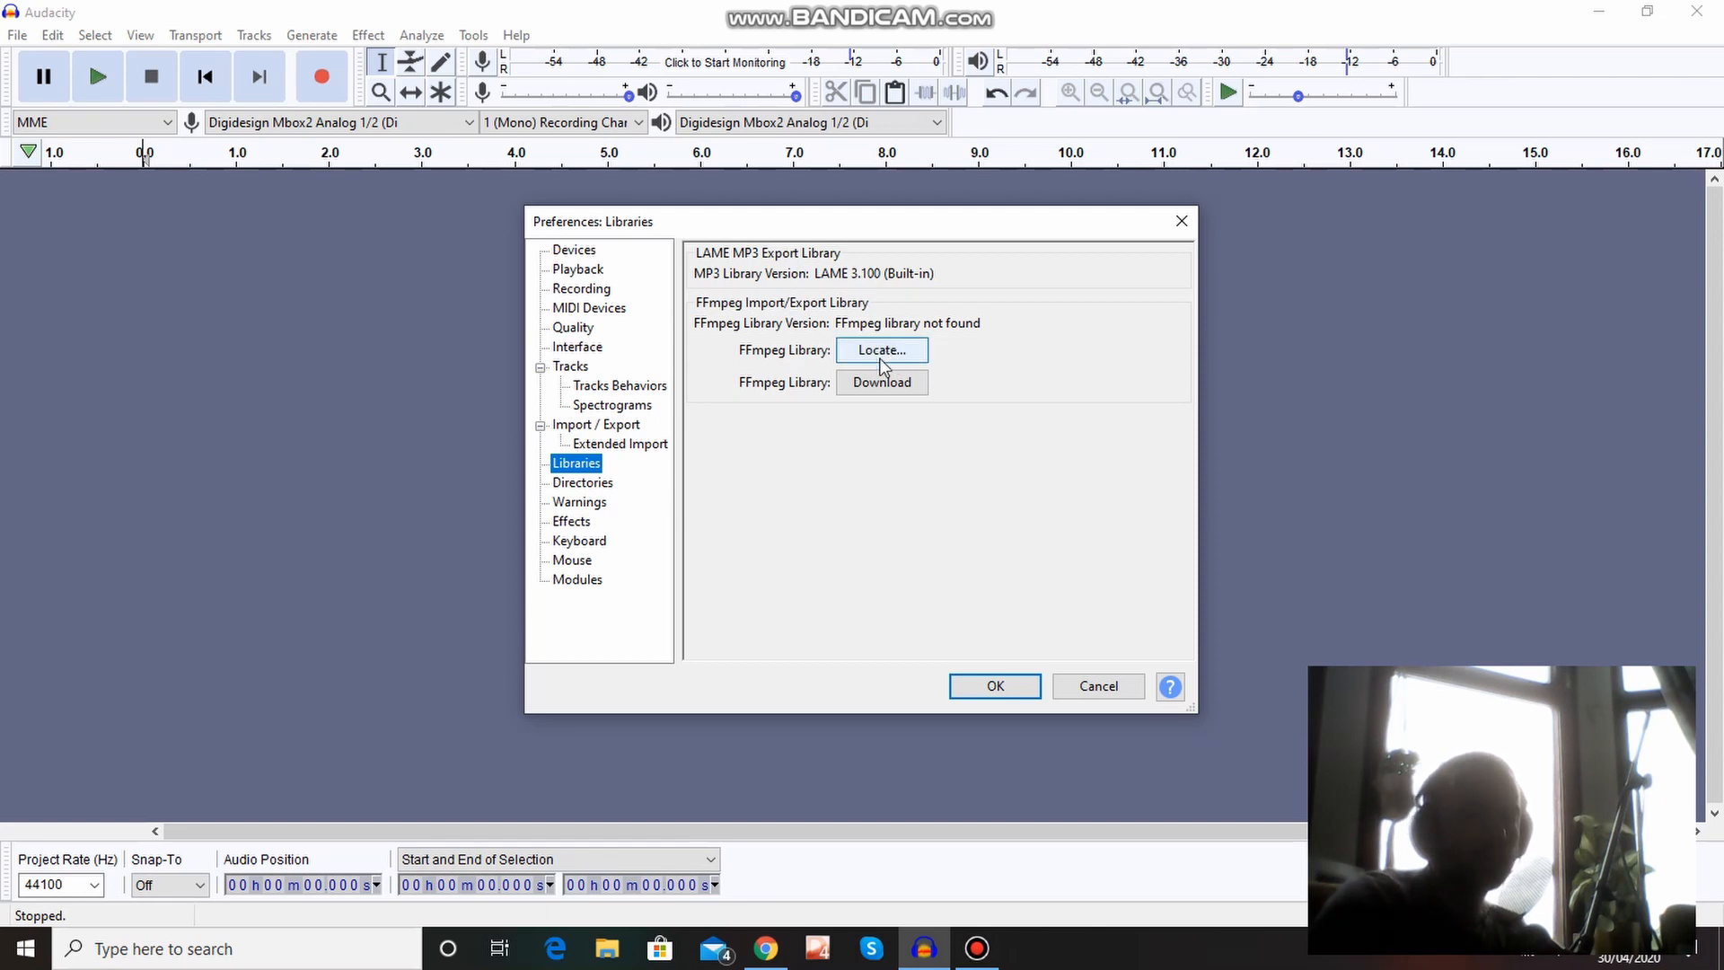
click(868, 386)
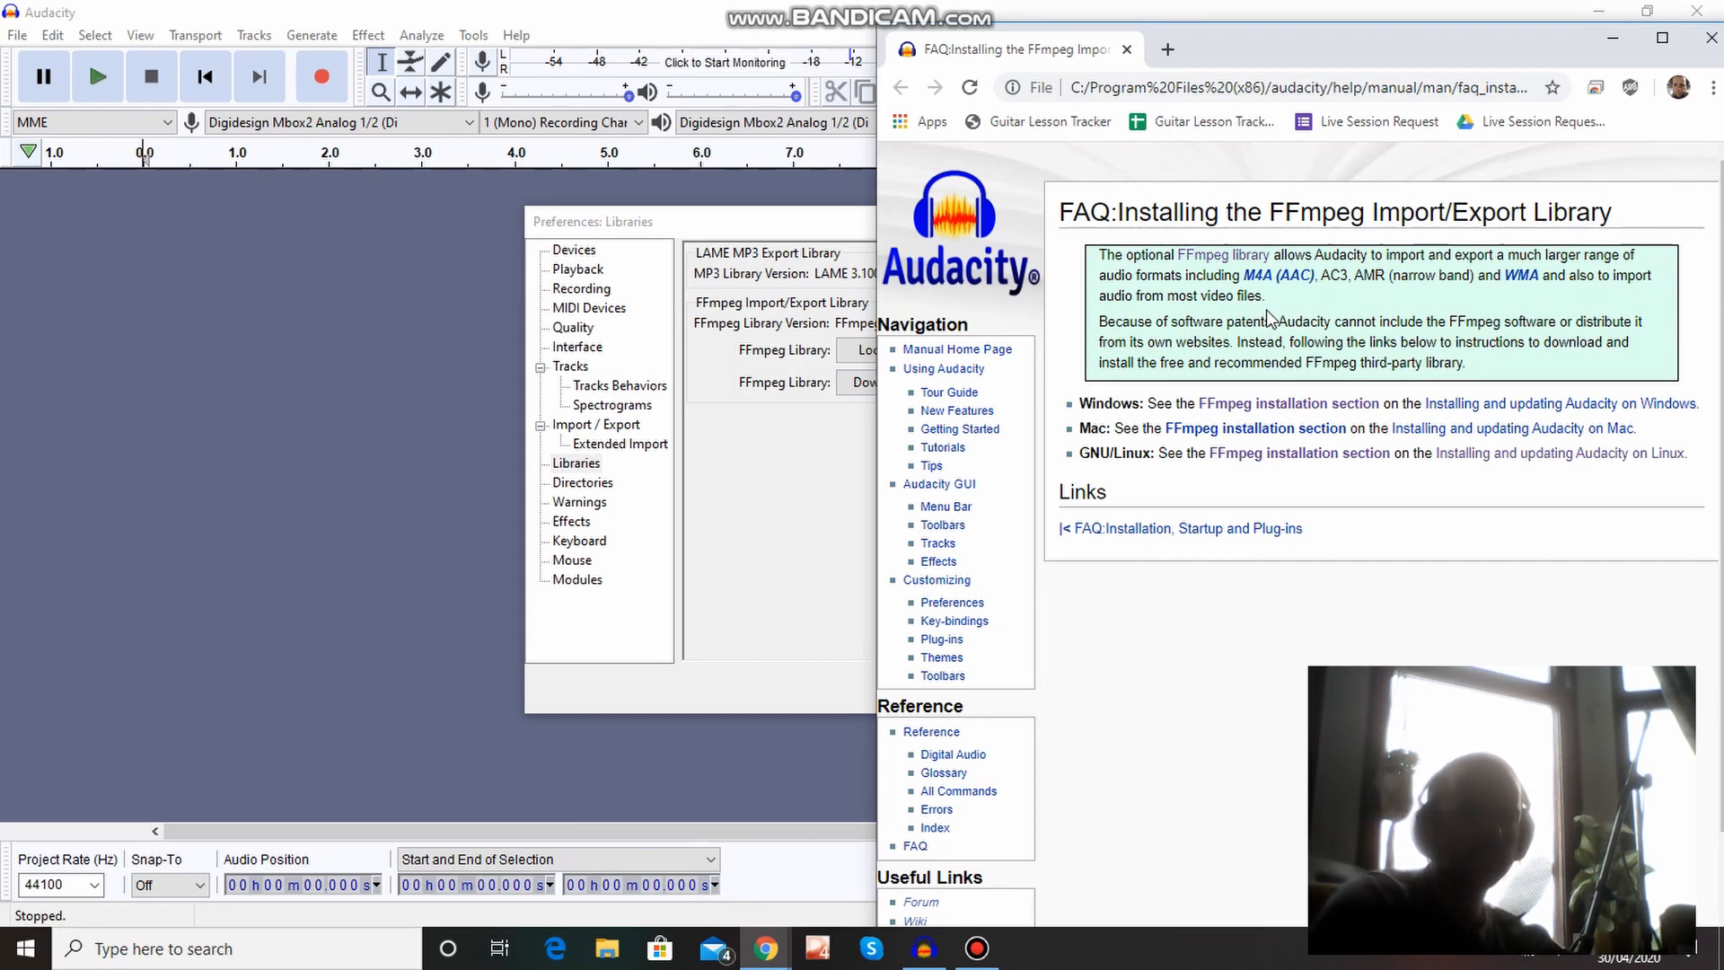
Follow the manual's FFmpeg installation instructions for Windows through to the external FFmpeg download page.
click(1256, 412)
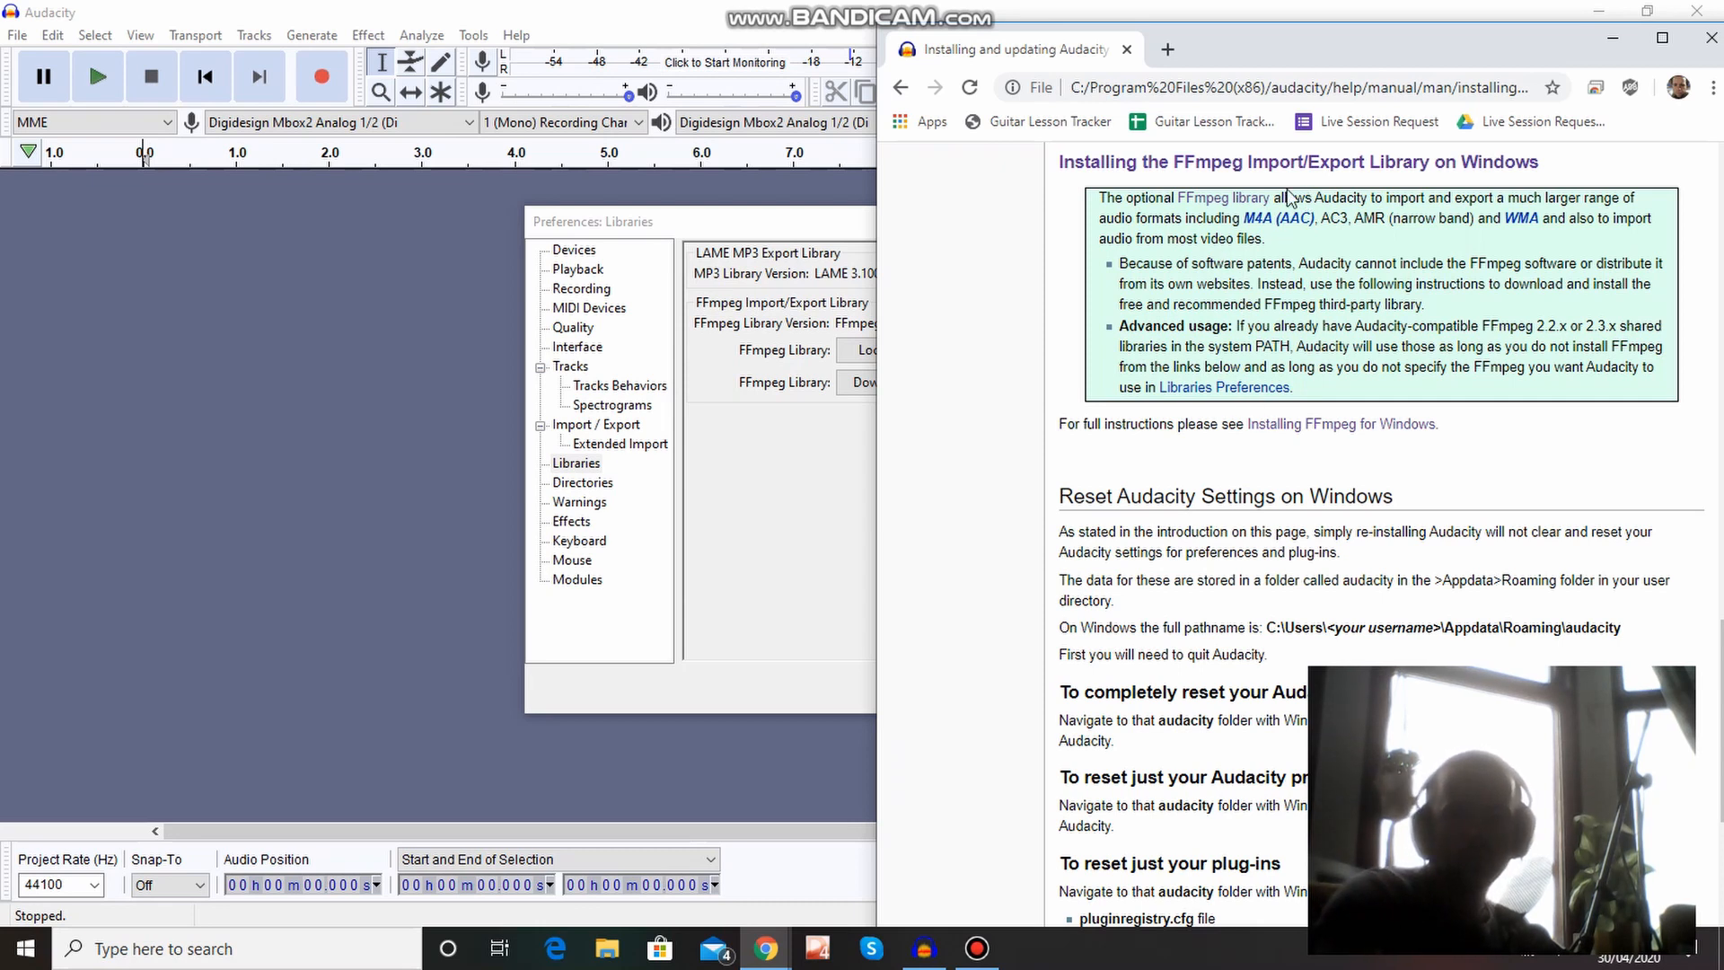
click(1662, 38)
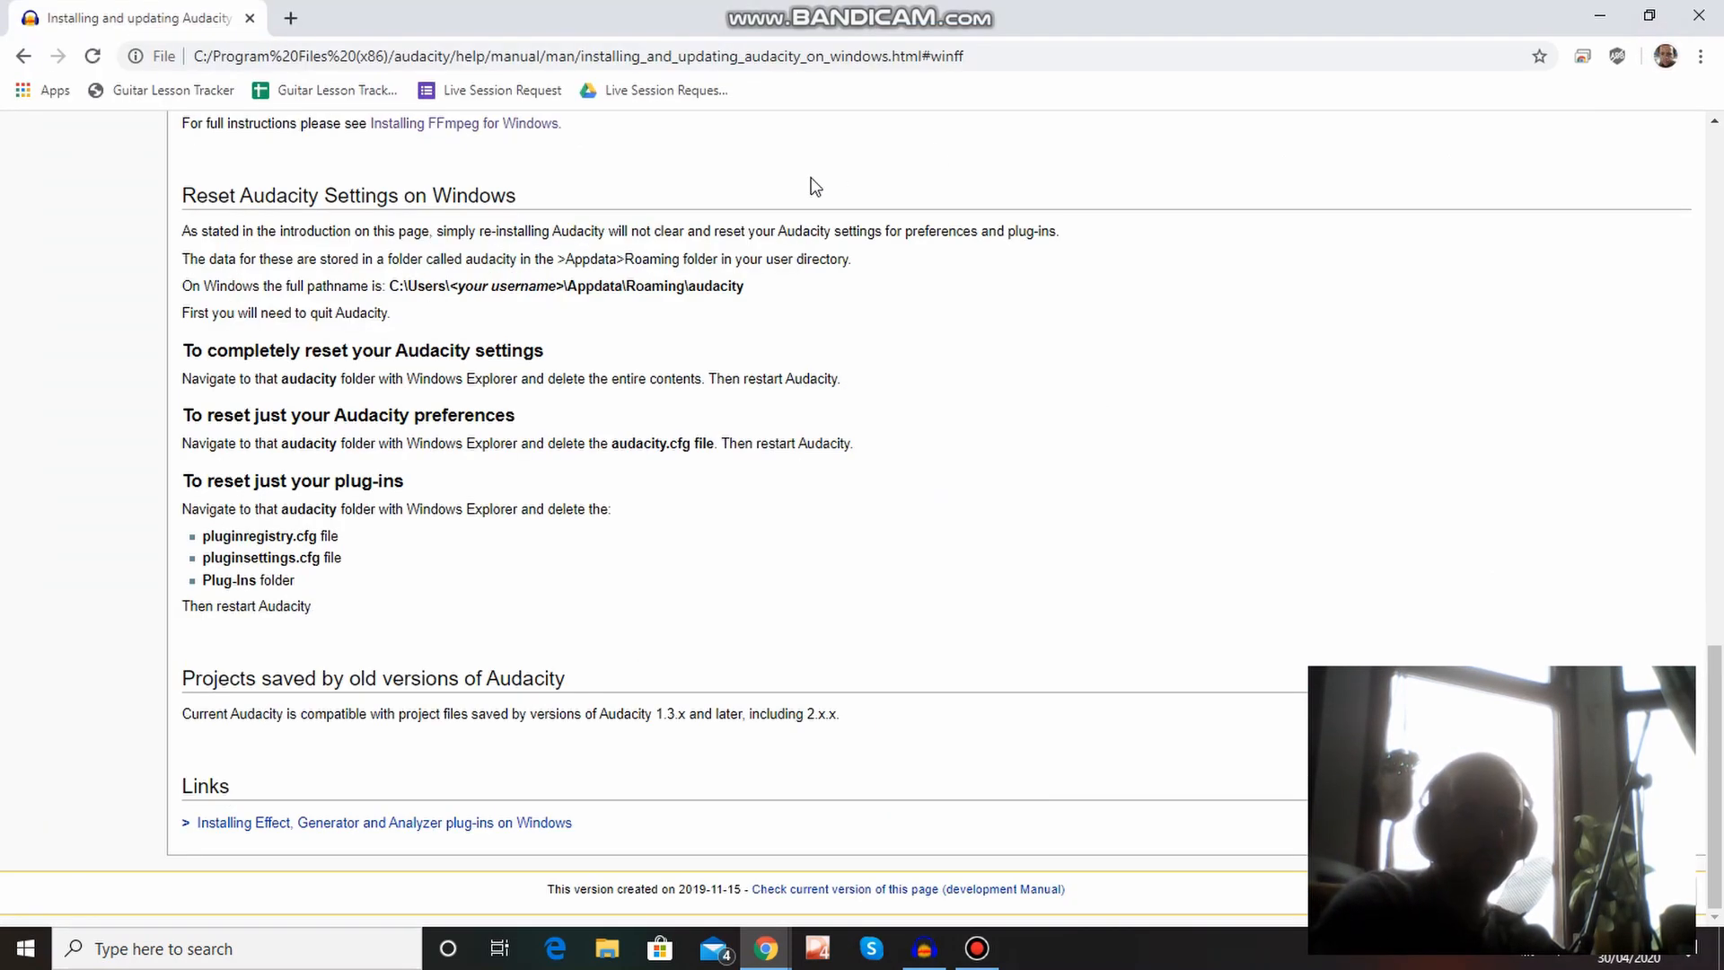
scroll(981, 284, up, 4)
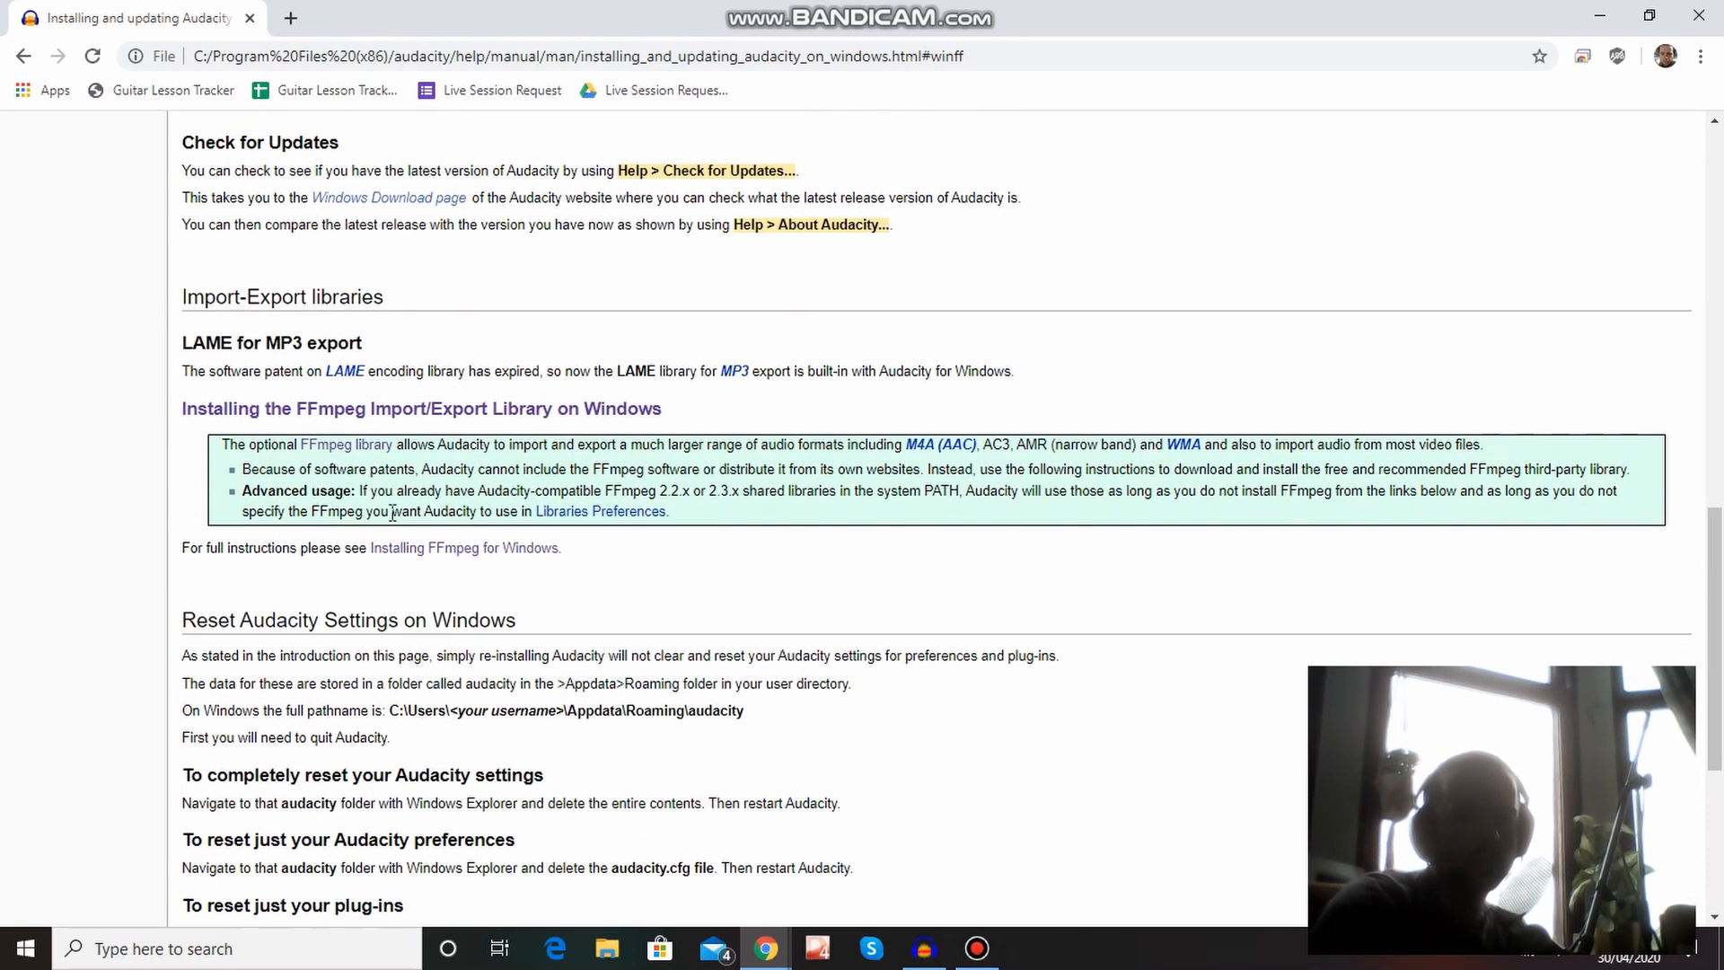
click(441, 558)
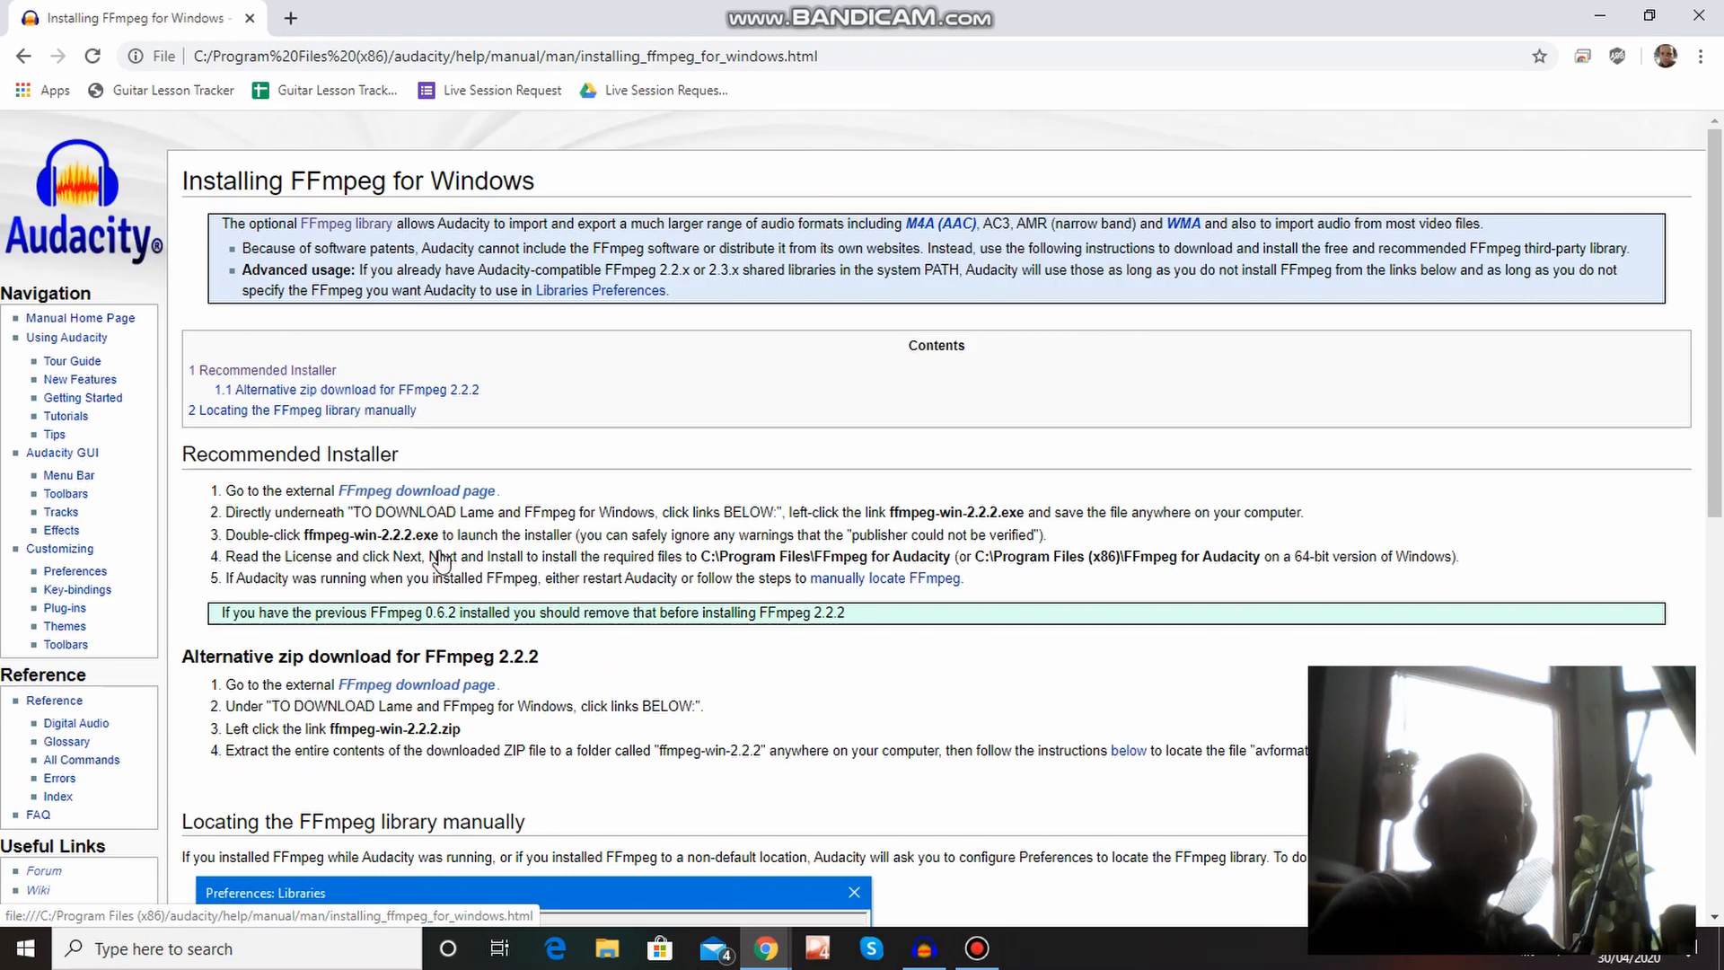
click(417, 492)
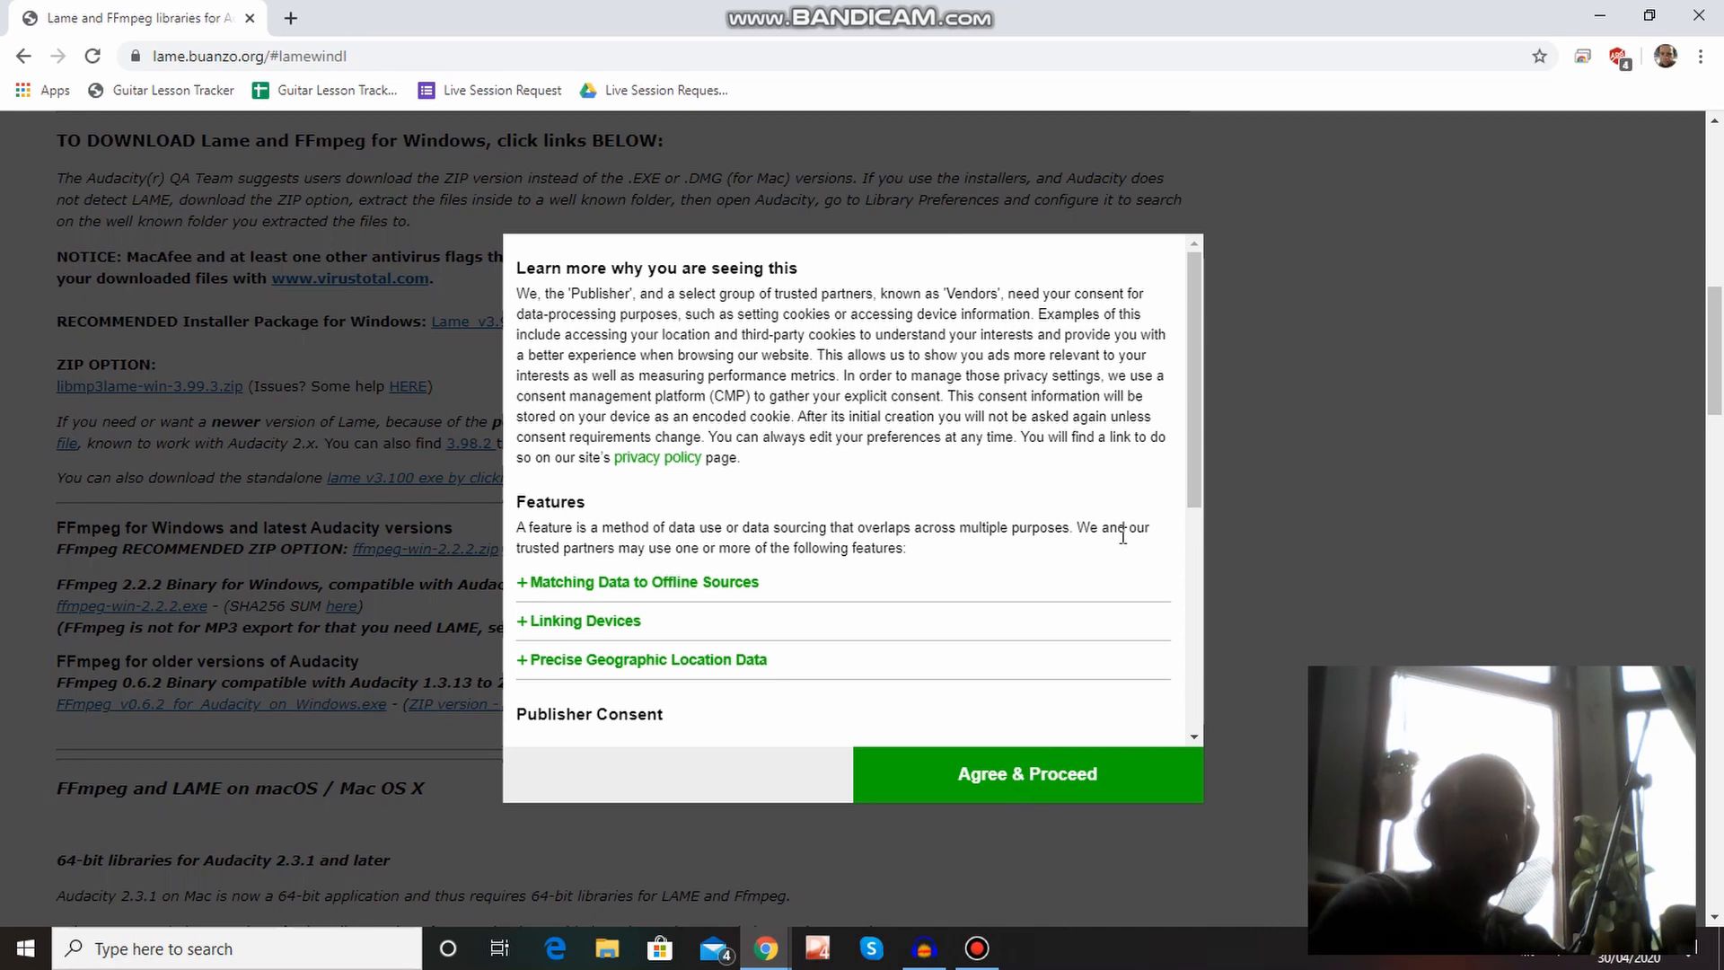
Accept the site's data consent notice and download the recommended ffmpeg-win-2.2.2.zip.
scroll(1120, 536, down, 4)
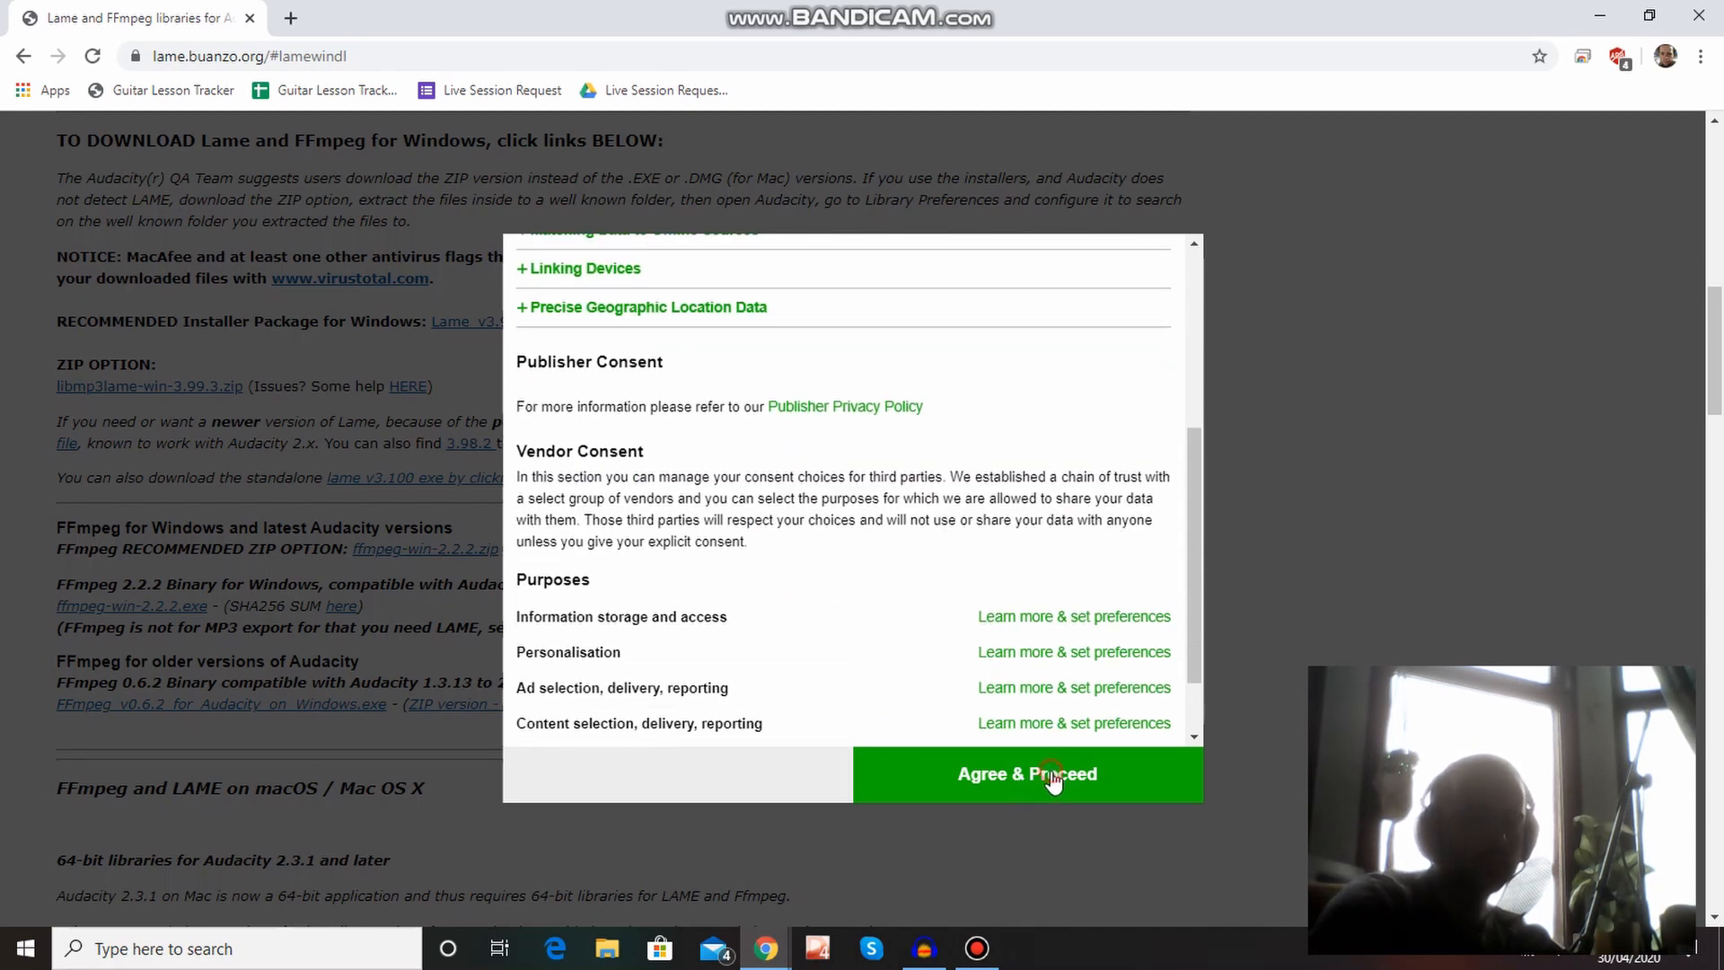
click(1055, 785)
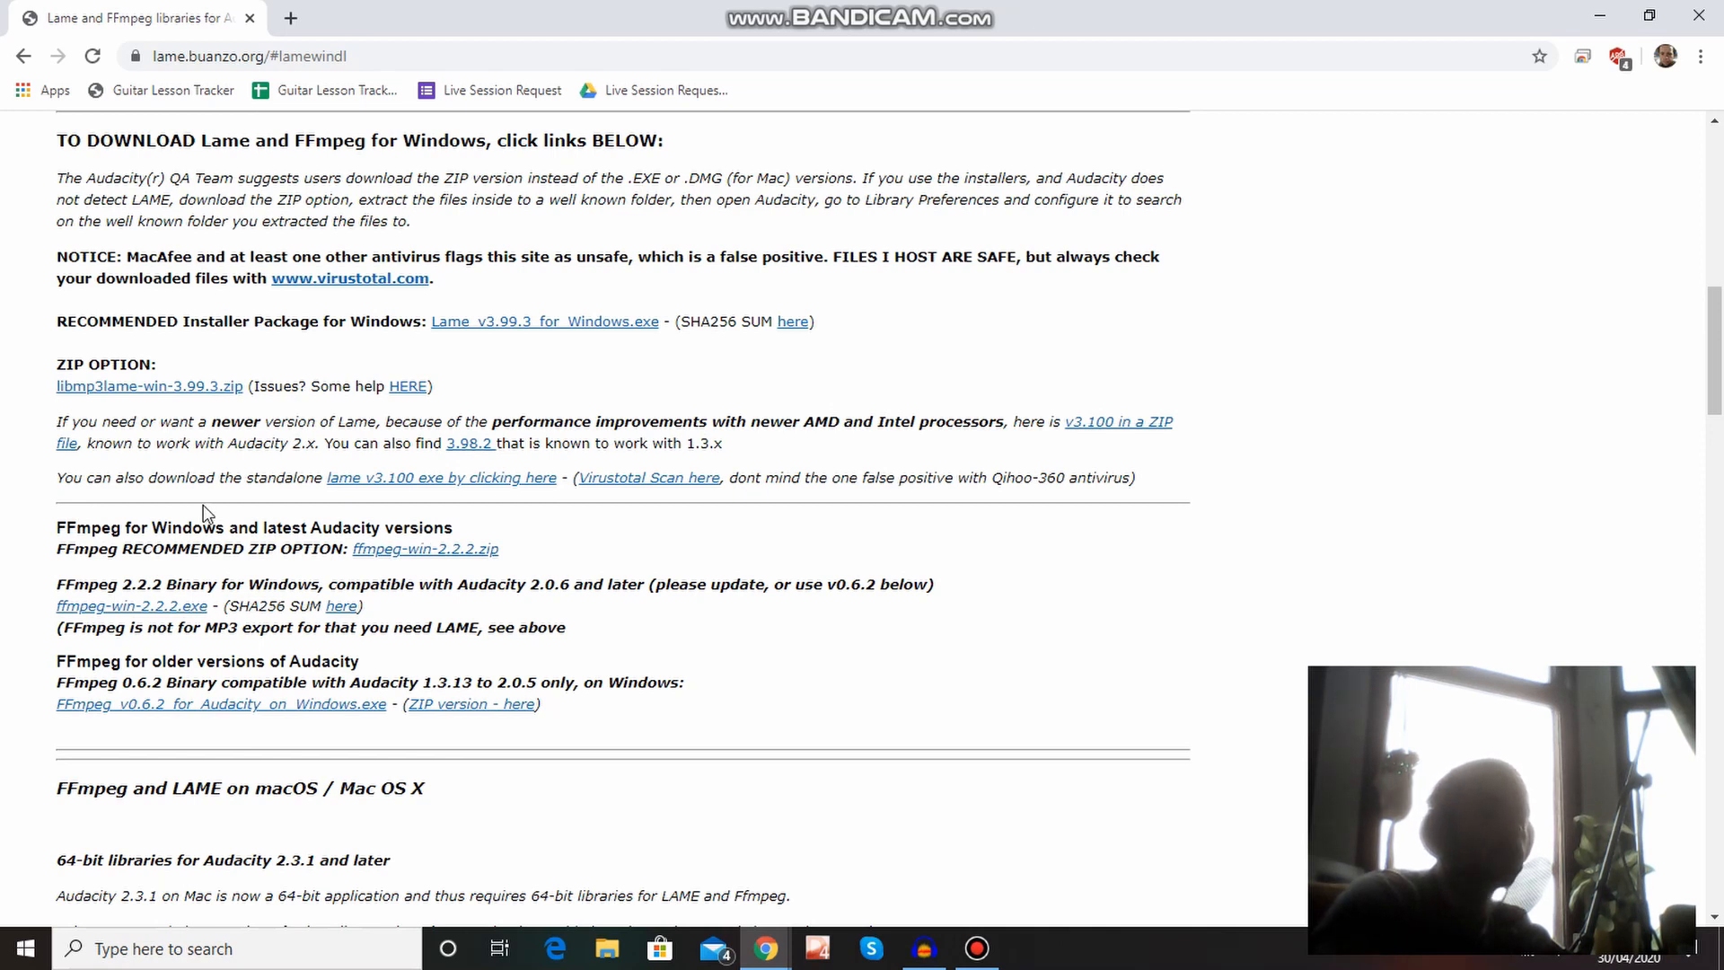
click(448, 555)
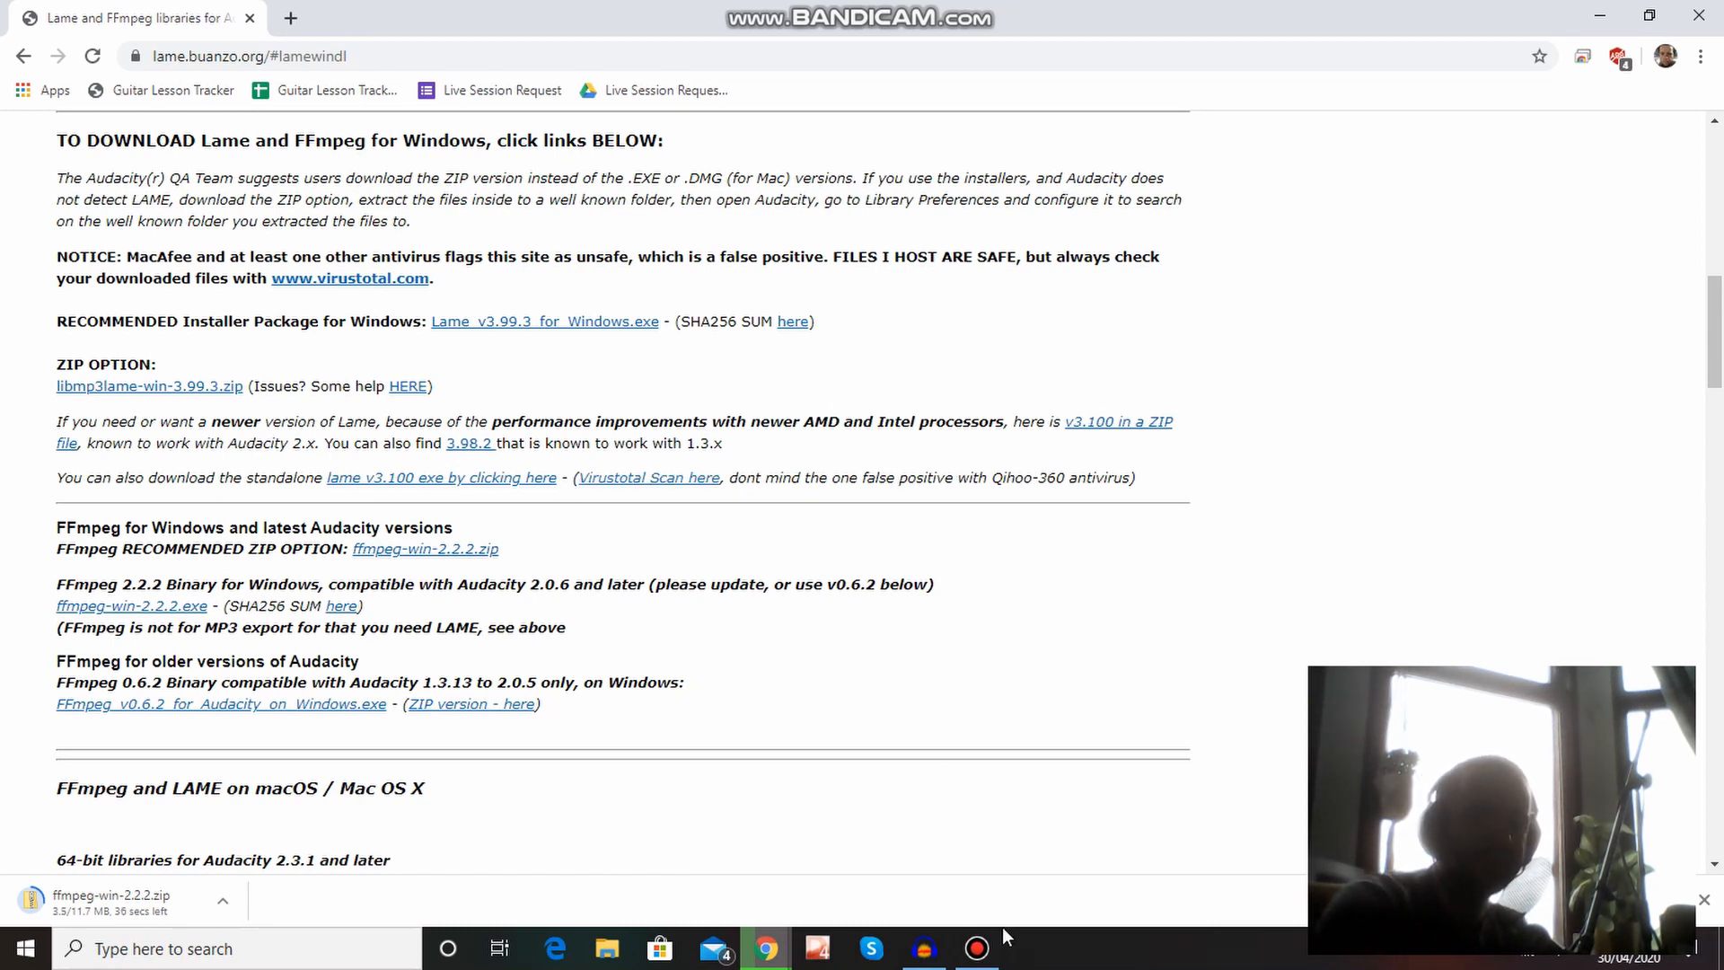
click(990, 947)
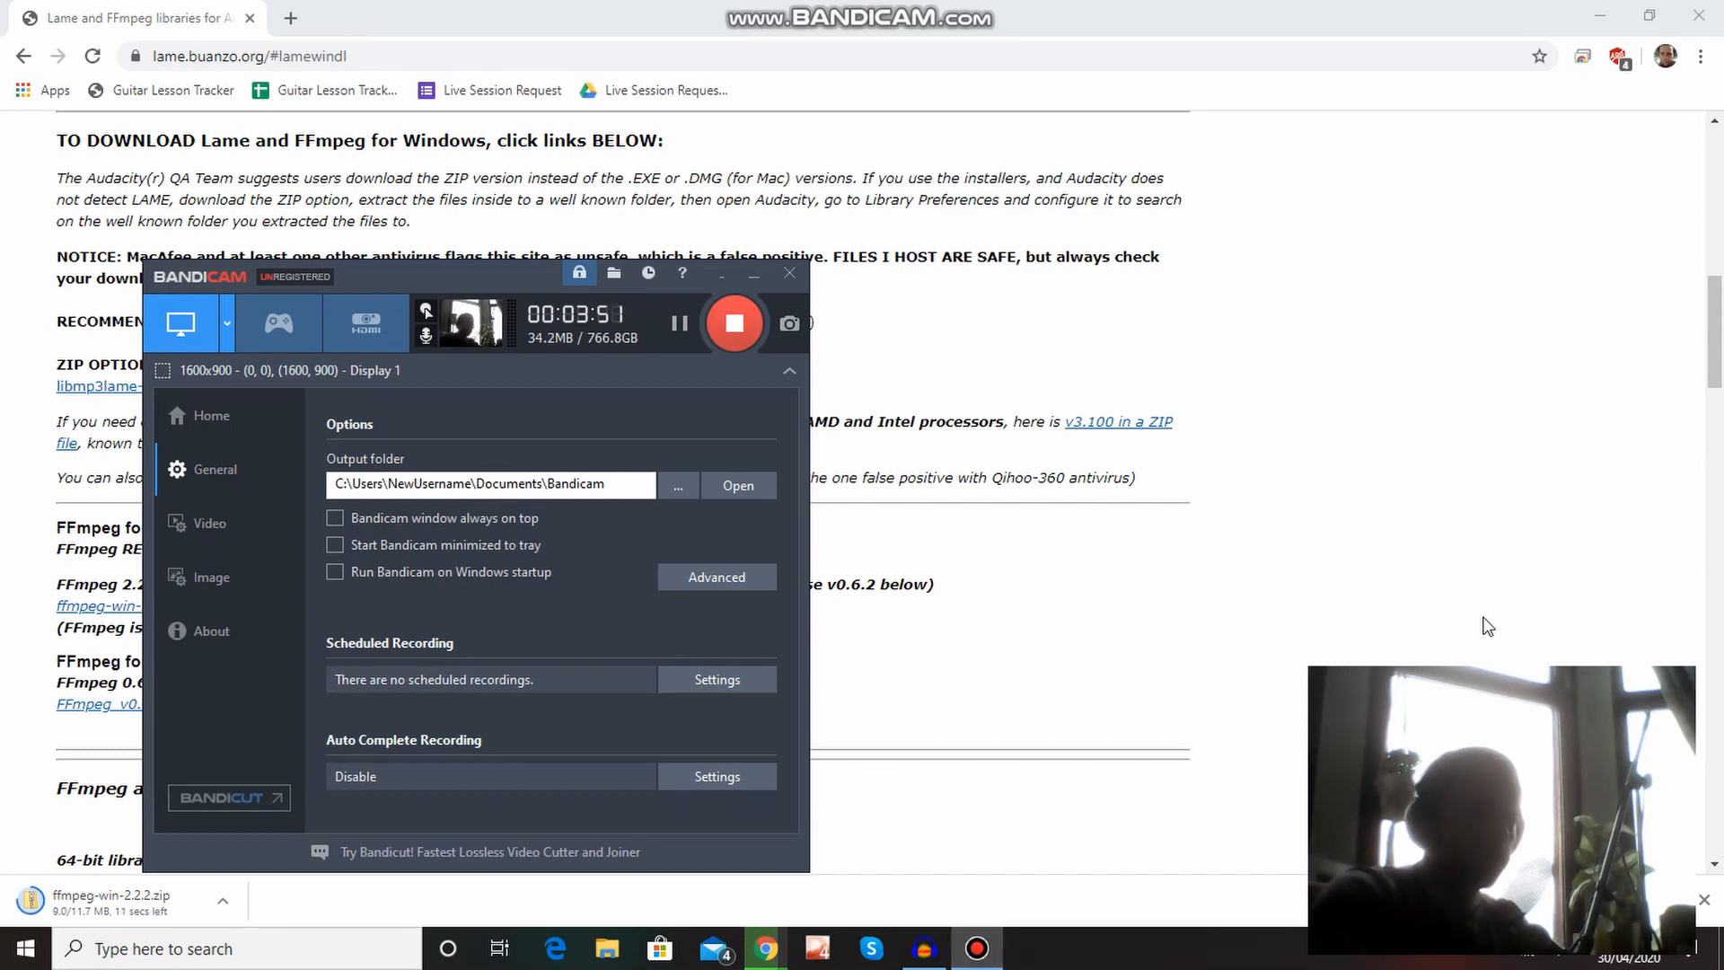
click(1296, 590)
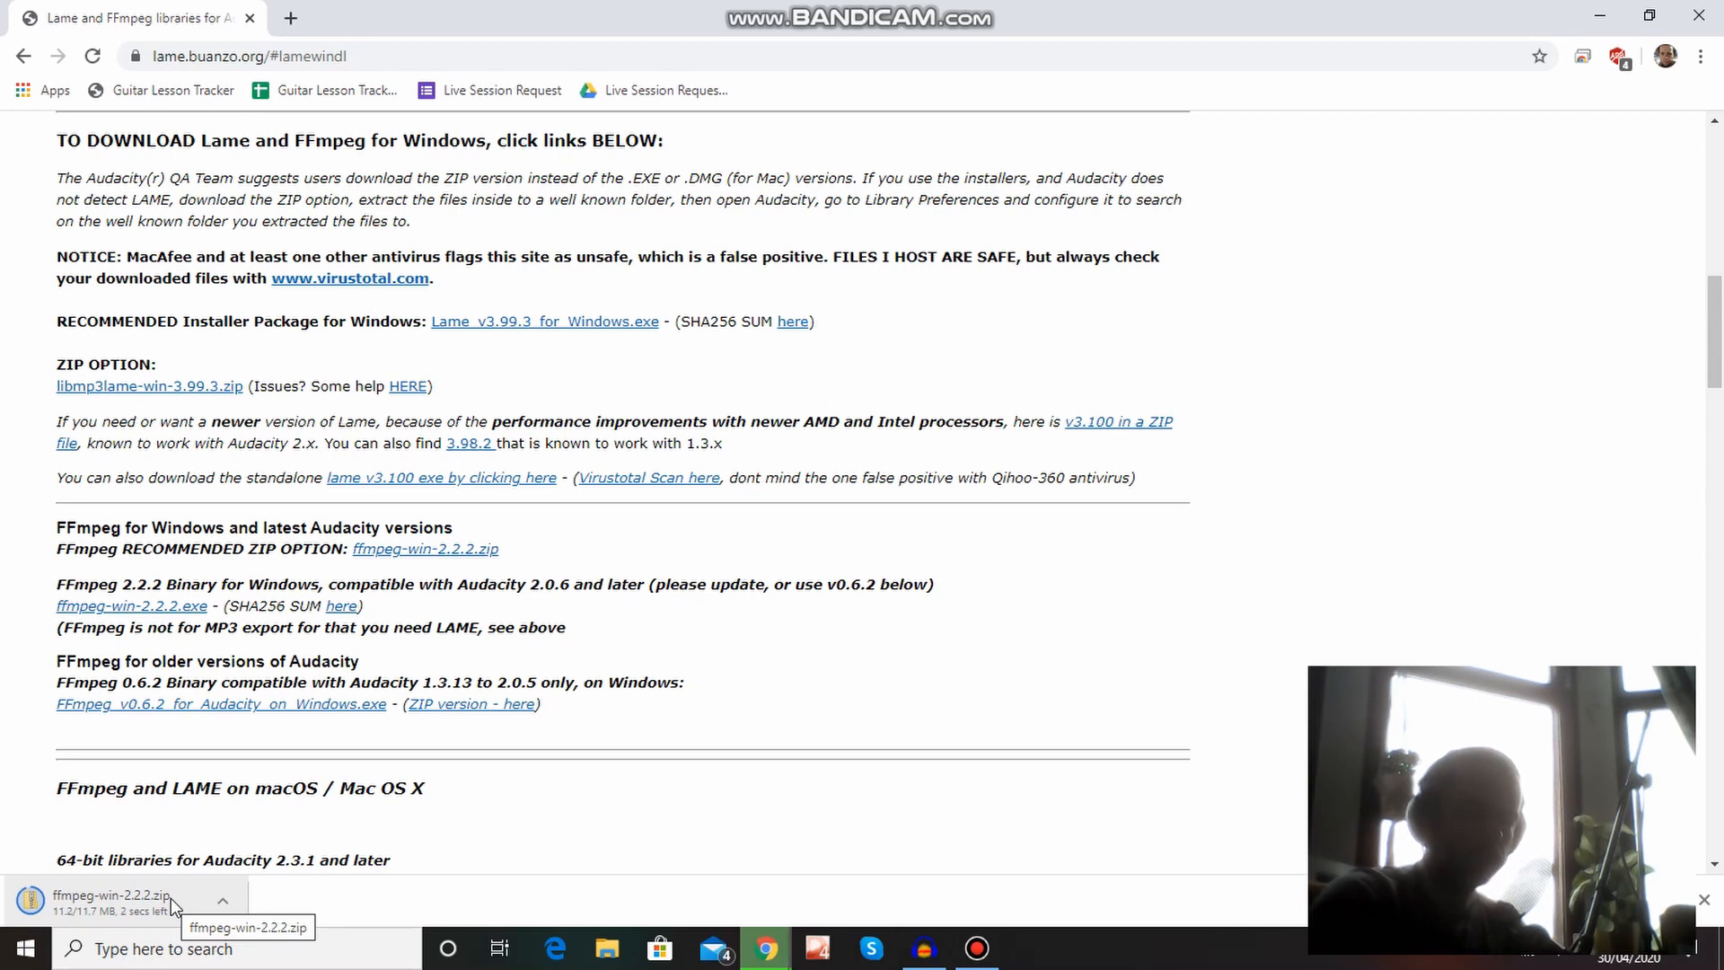
Show the downloaded ffmpeg-win-2.2.2.zip in its folder and refresh the Downloads listing.
right_click(170, 898)
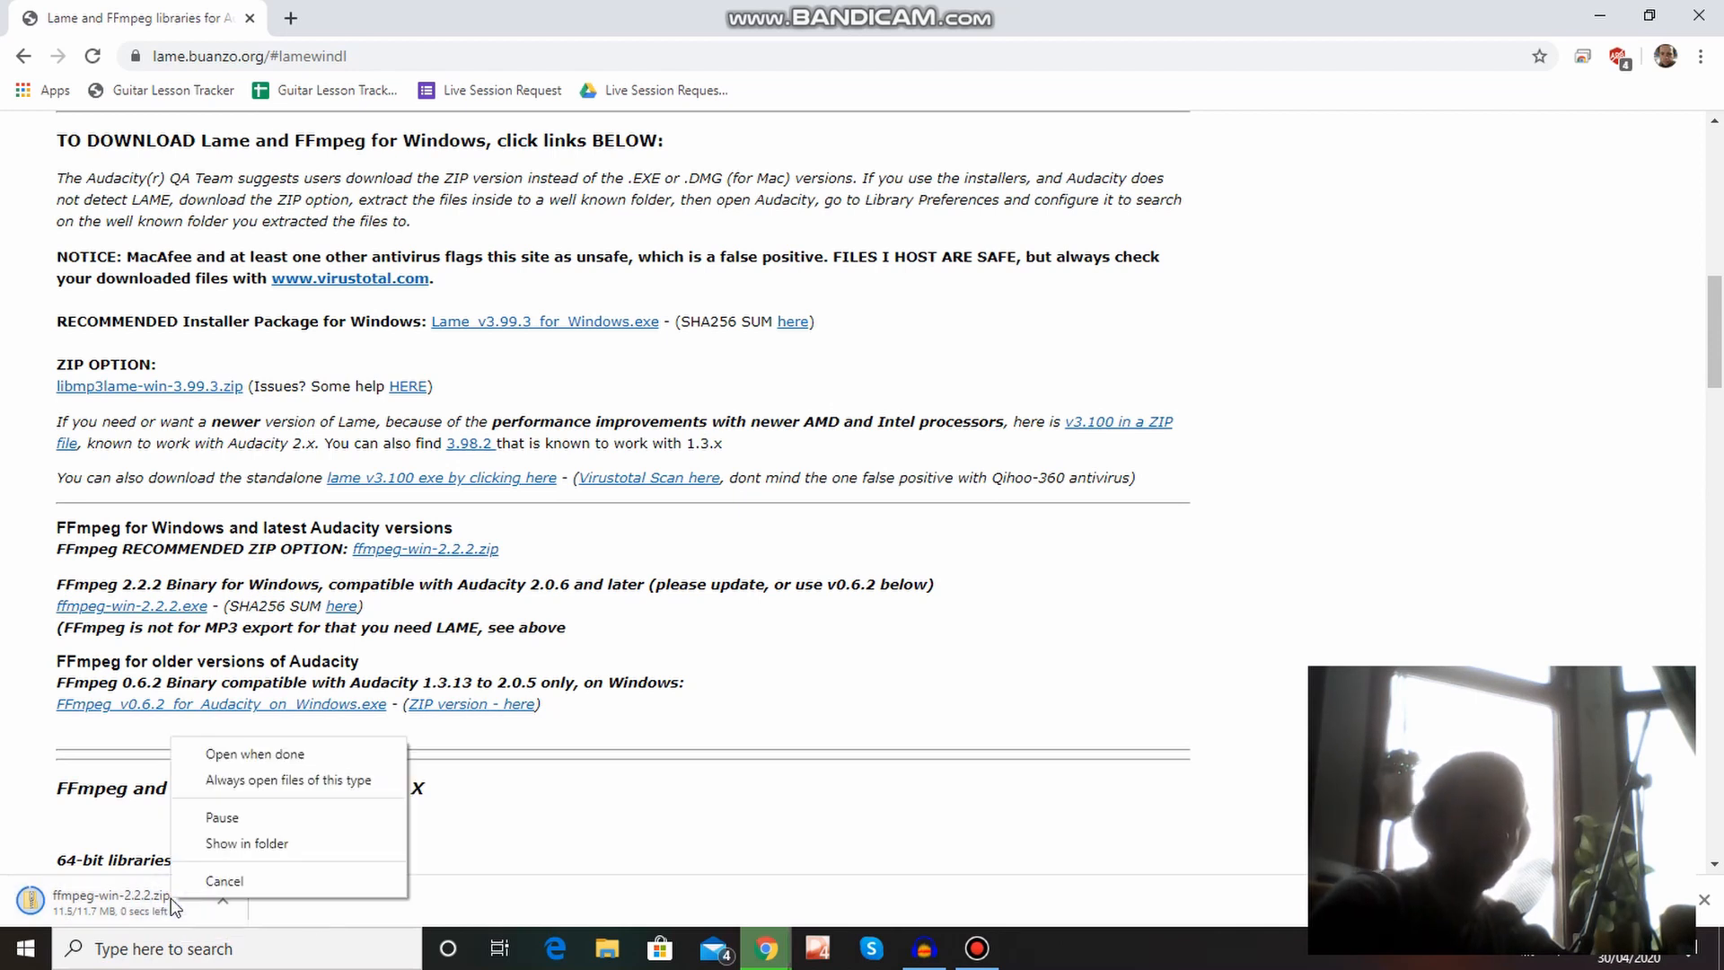
click(251, 844)
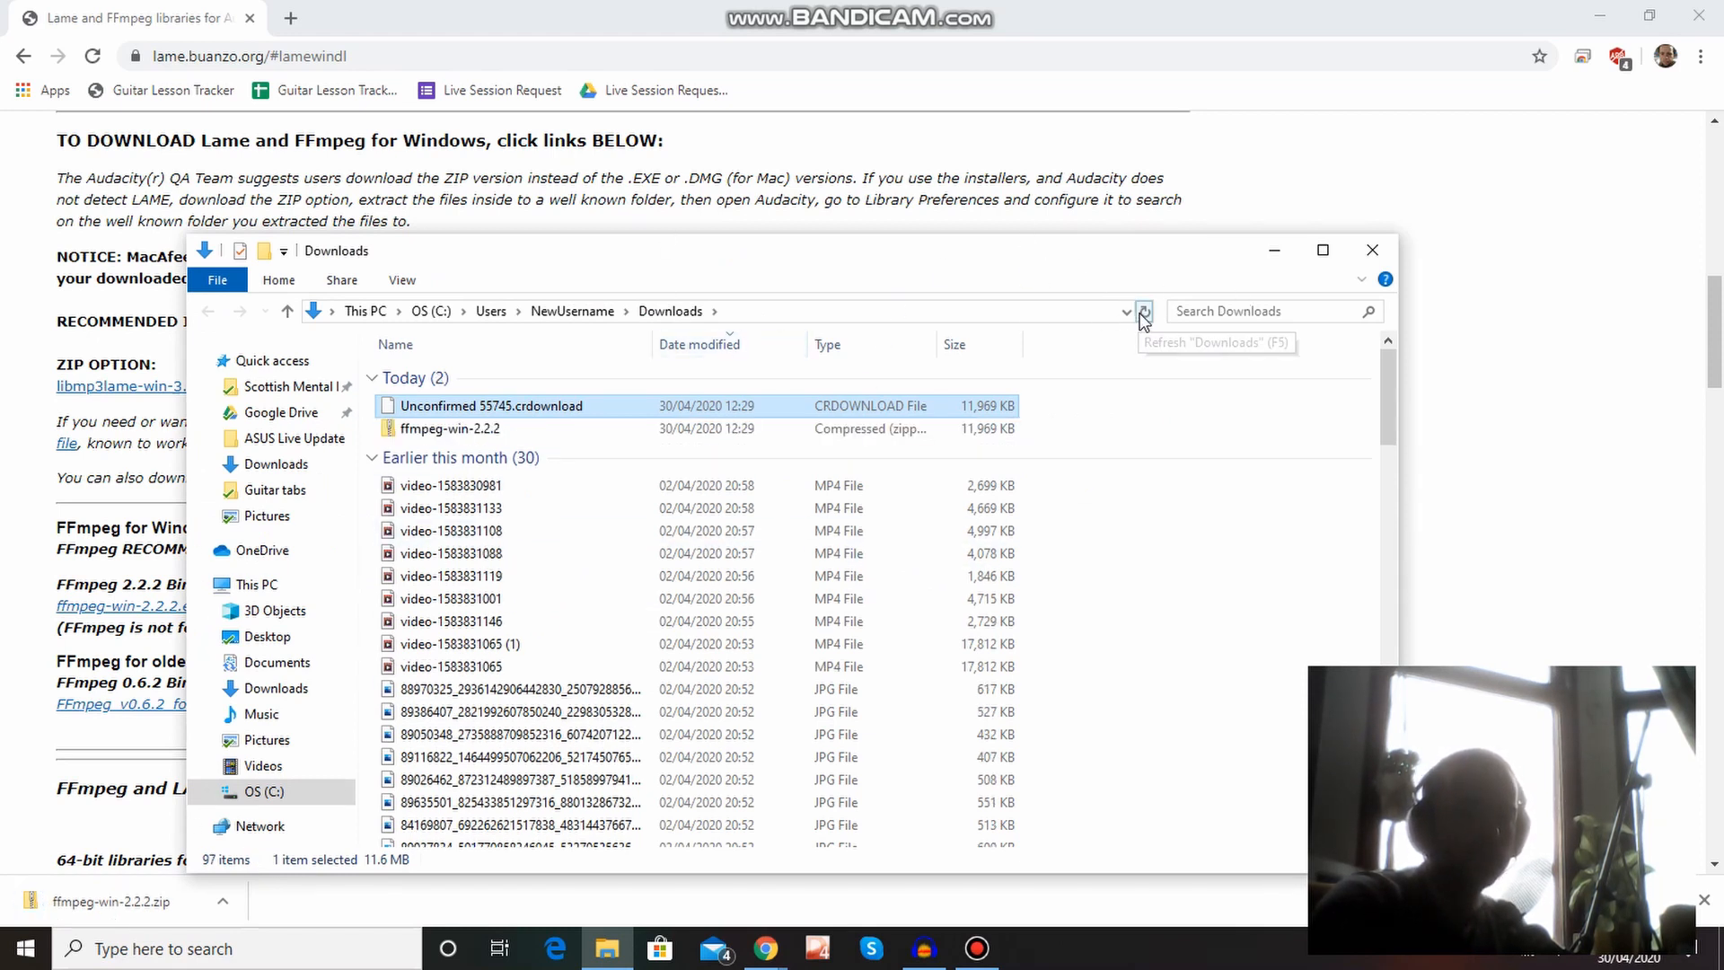
click(1145, 314)
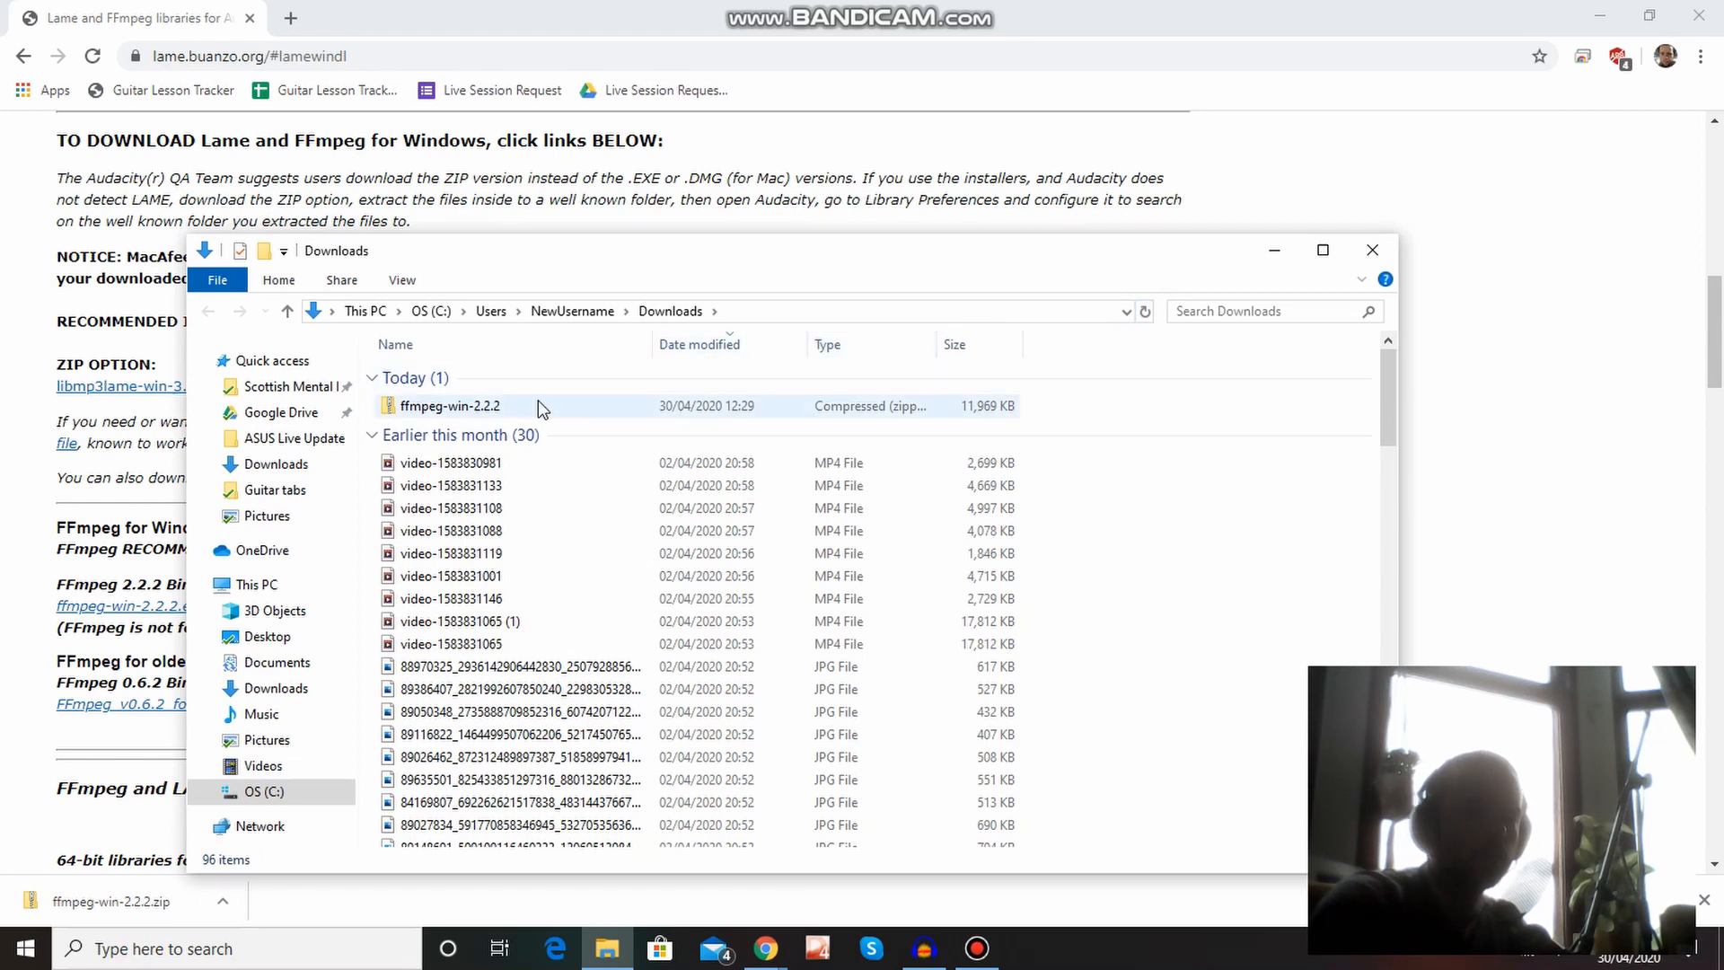
Extract the whole ffmpeg-win-2.2.2 archive to C:\Users\NewUsername\Downloads\ffmpeg-win-2.2.2, copying the destination path before extracting.
right_click(539, 404)
click(481, 405)
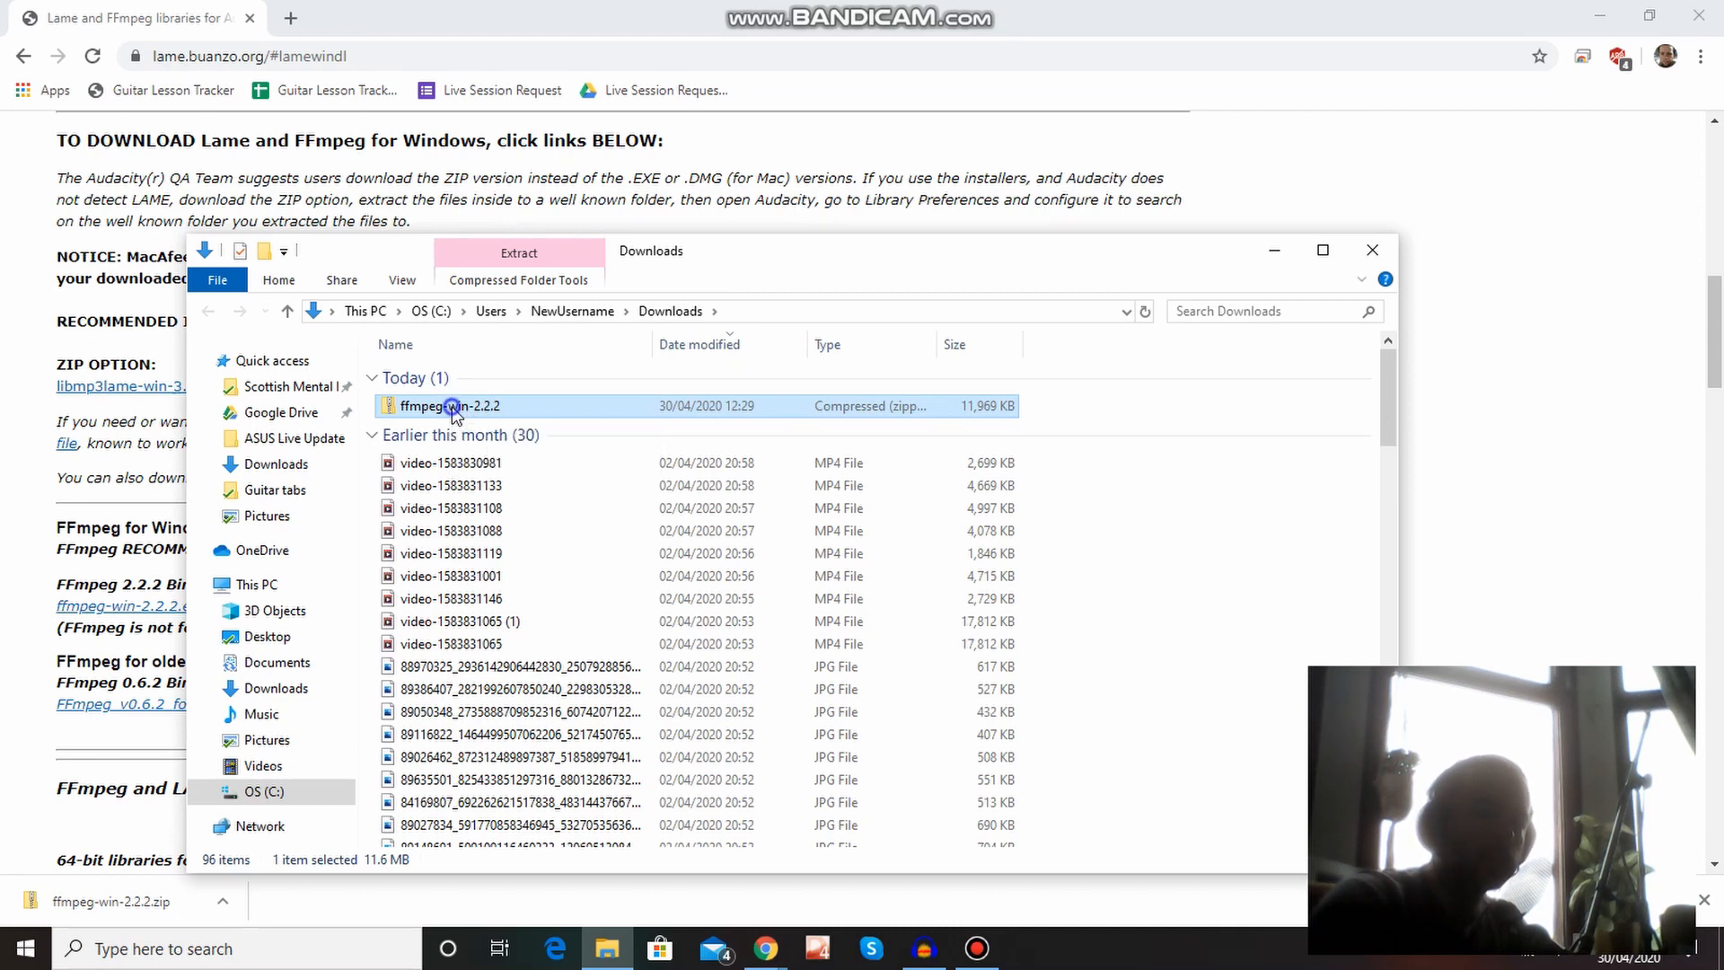
right_click(450, 406)
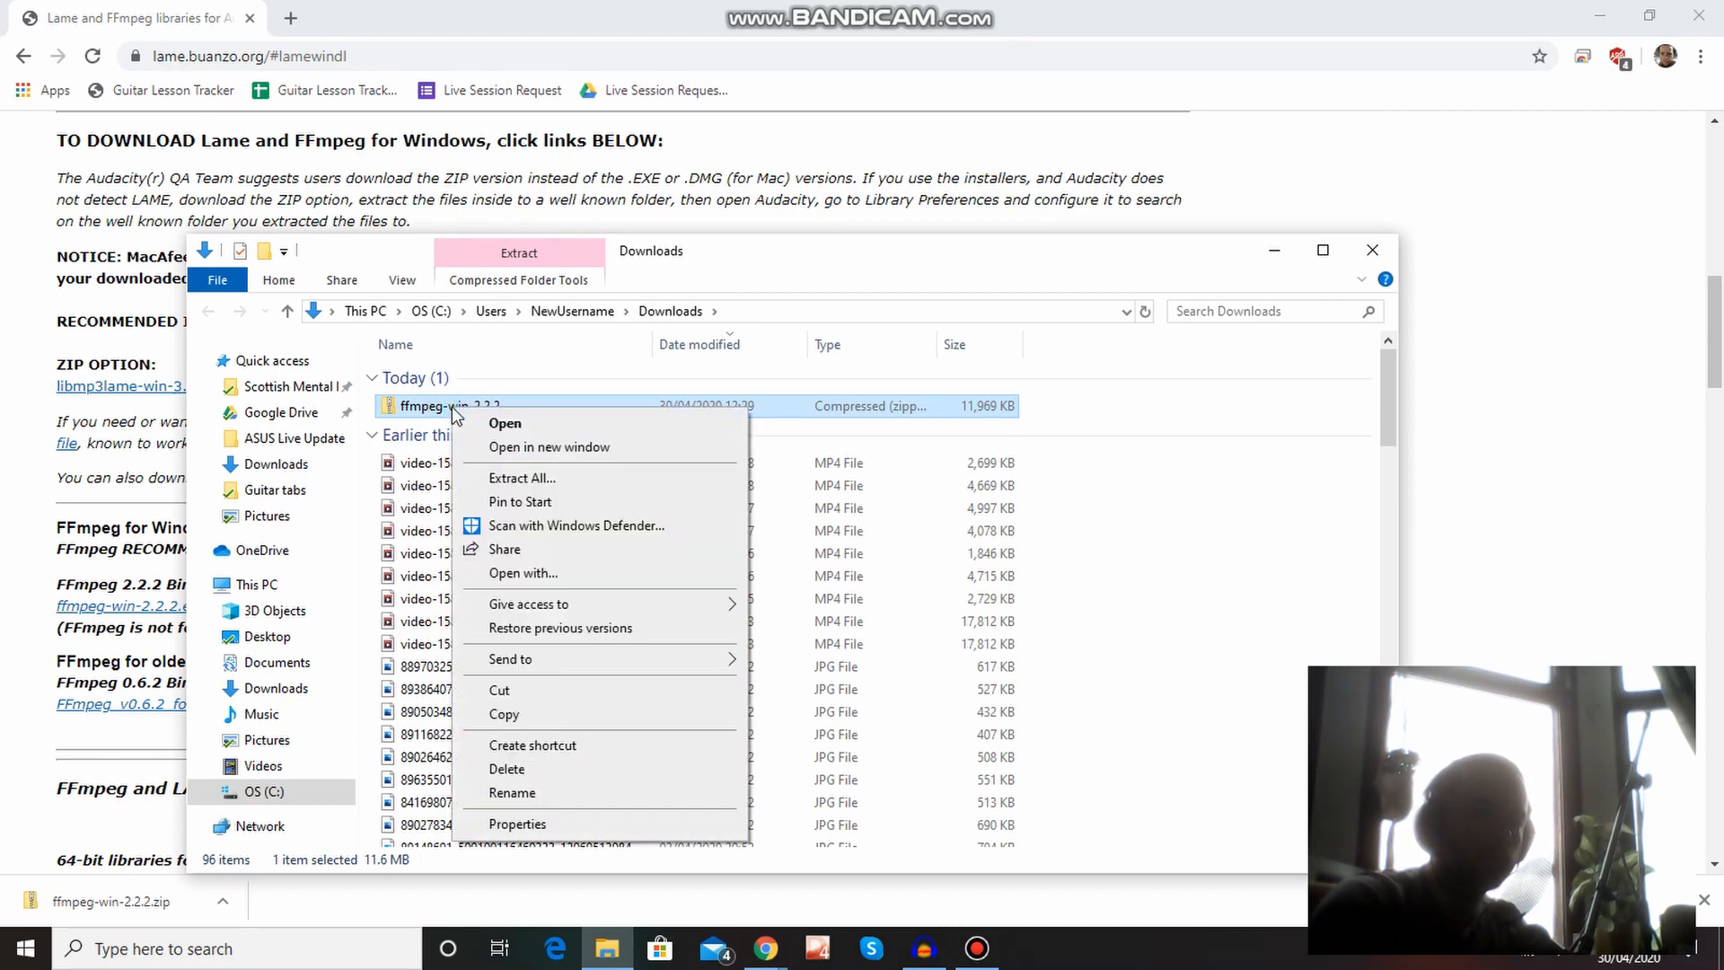
click(615, 480)
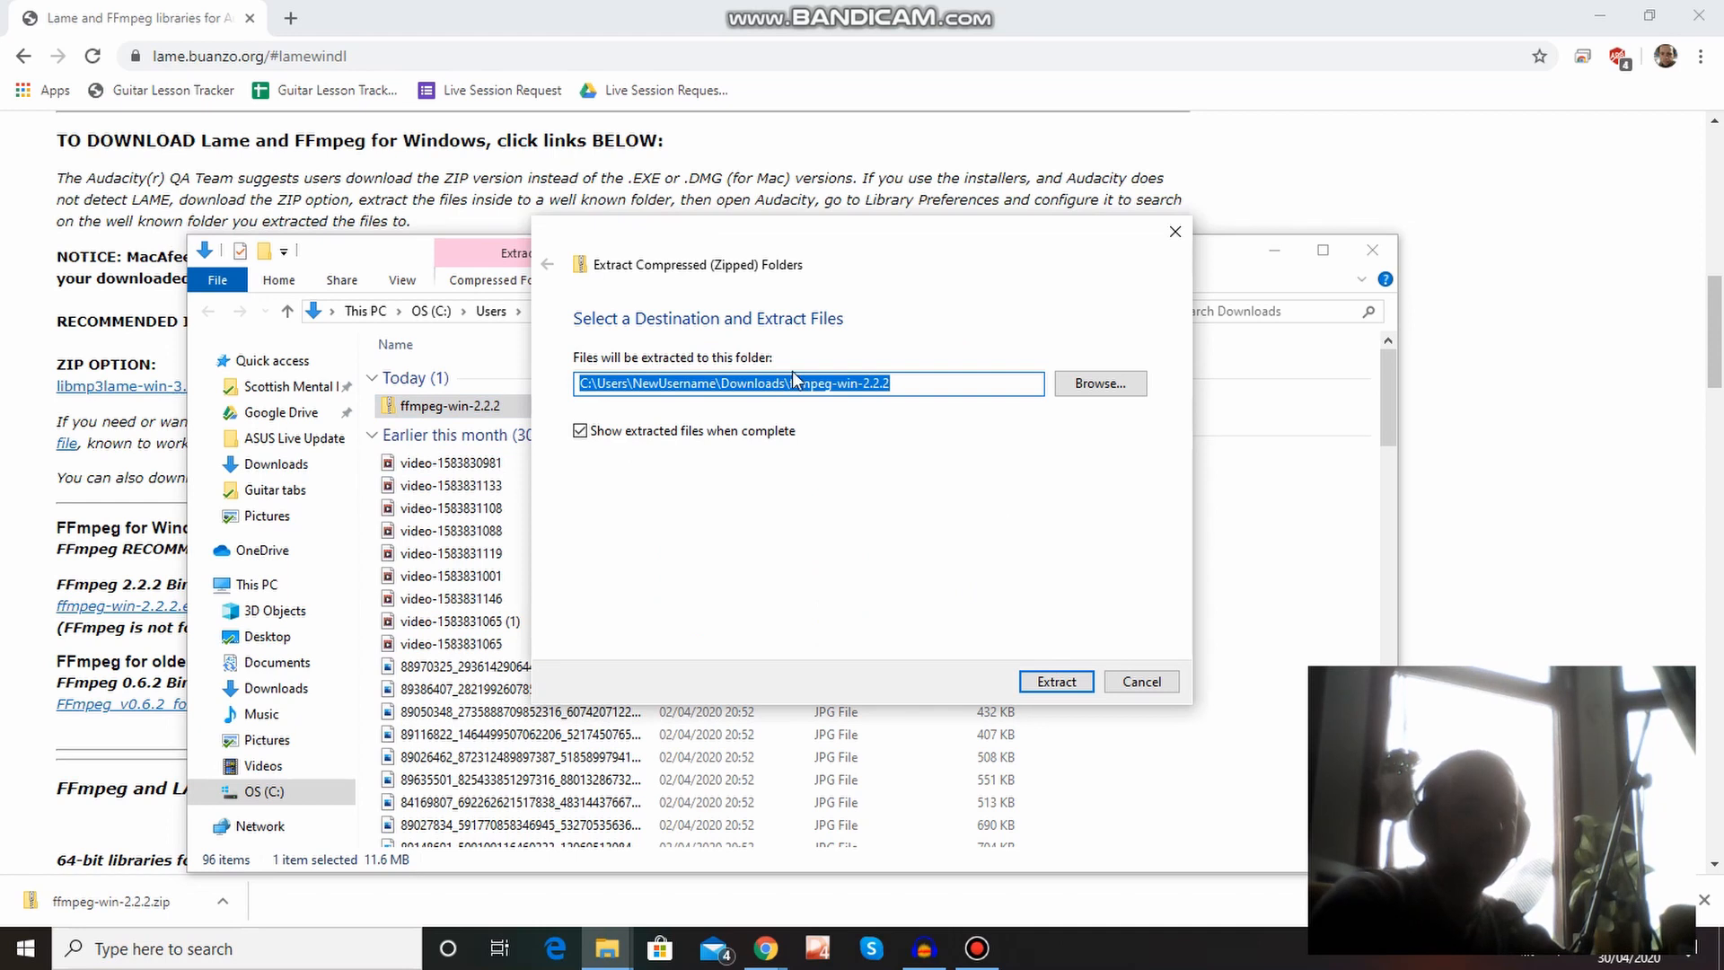
click(959, 383)
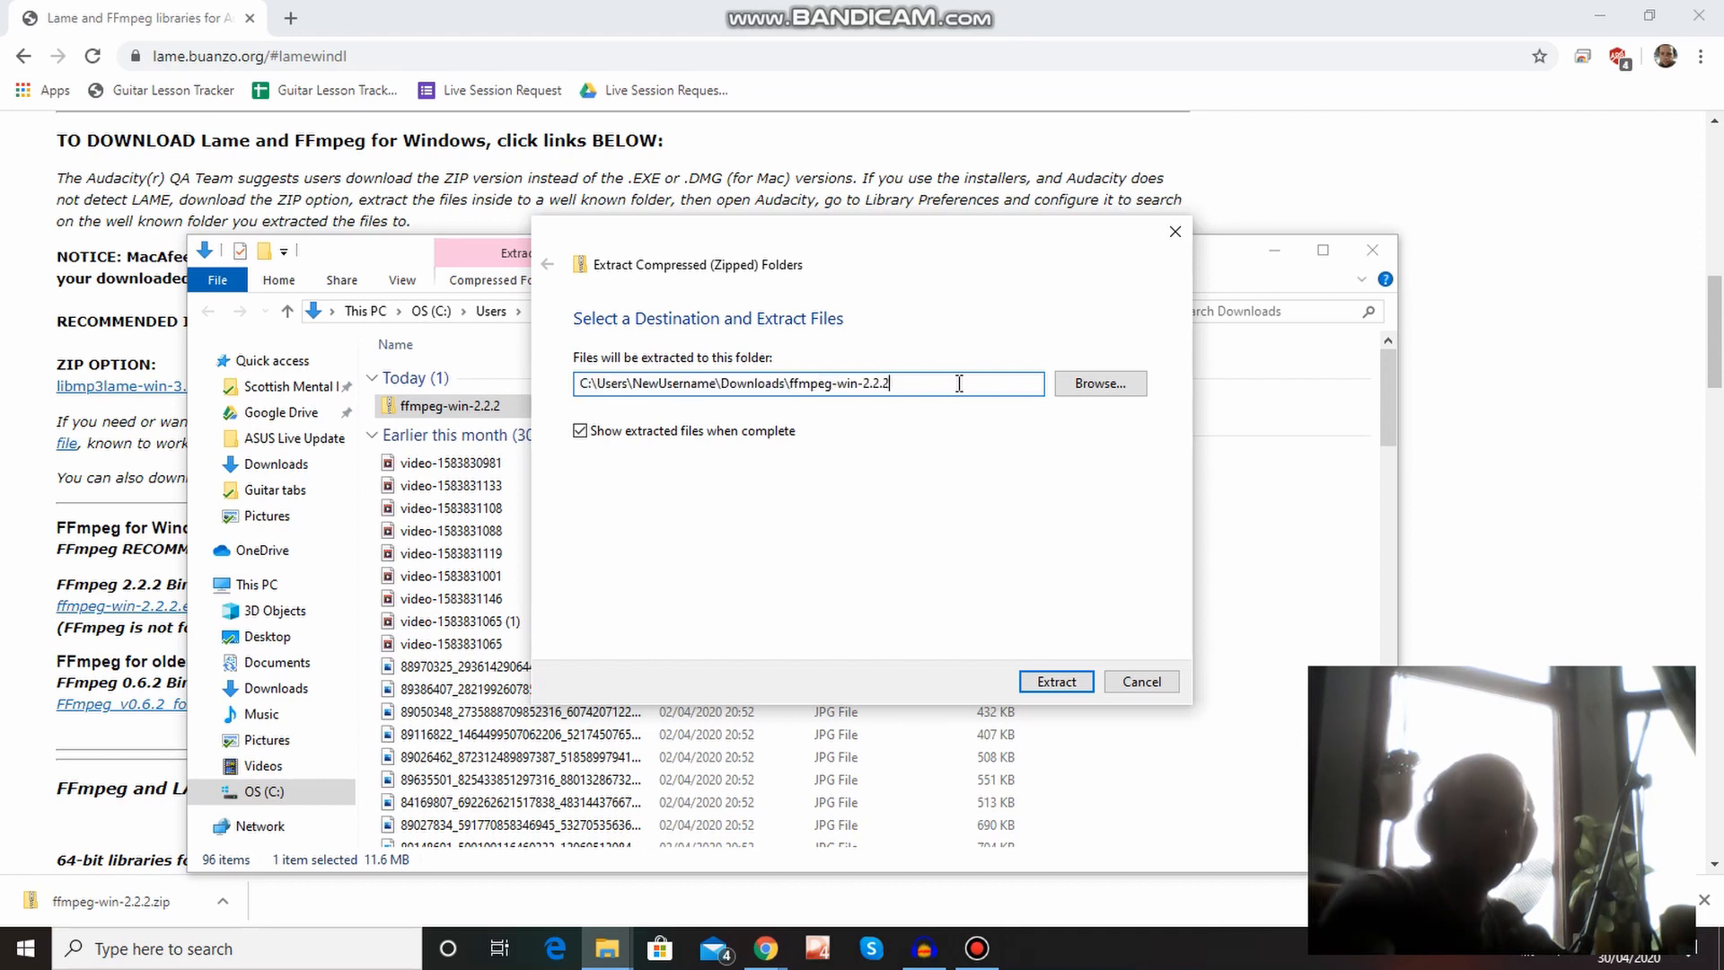
drag(959, 384, 555, 370)
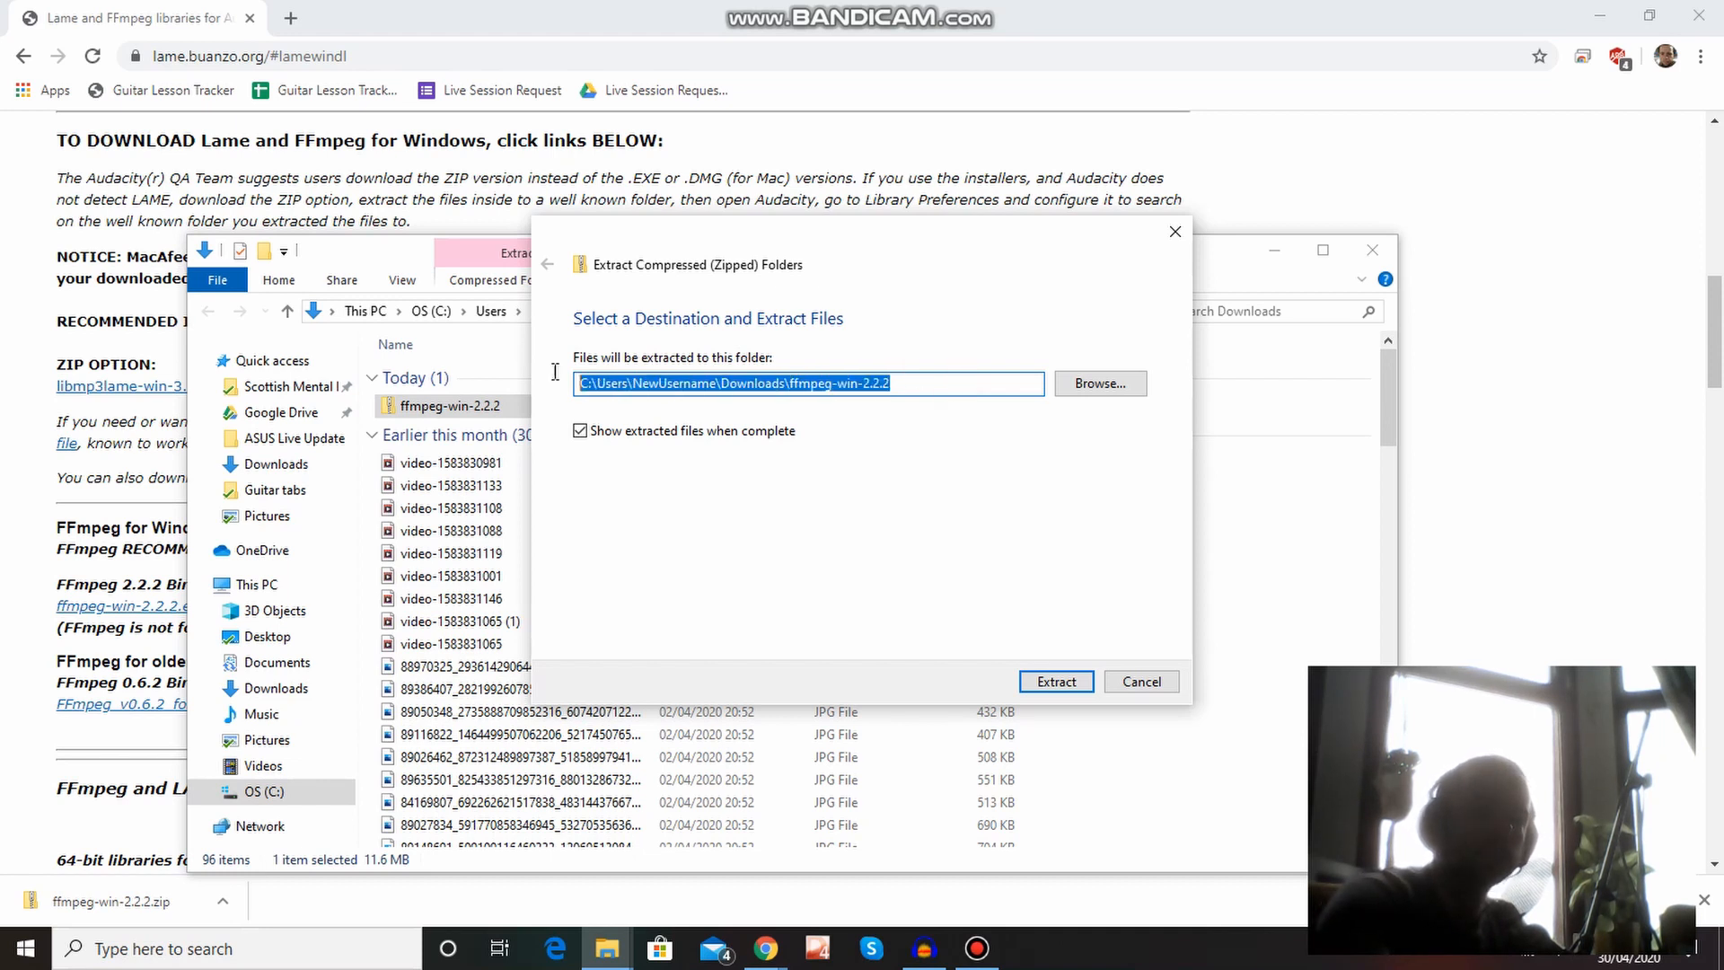
right_click(632, 388)
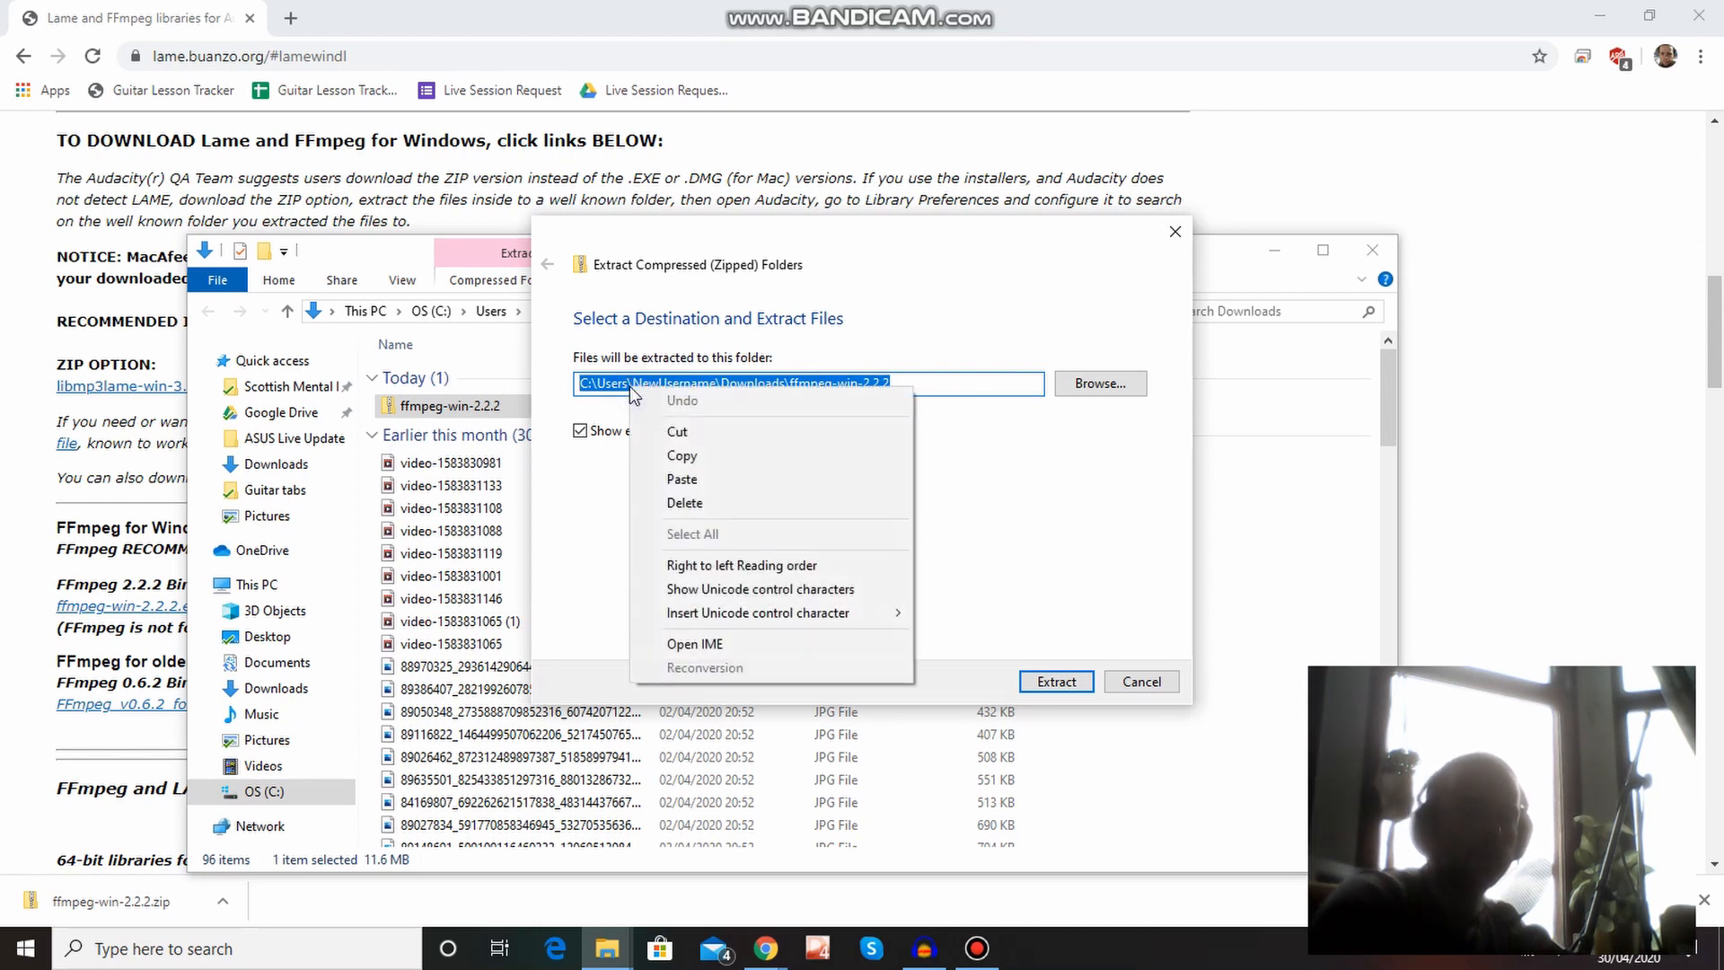
click(686, 456)
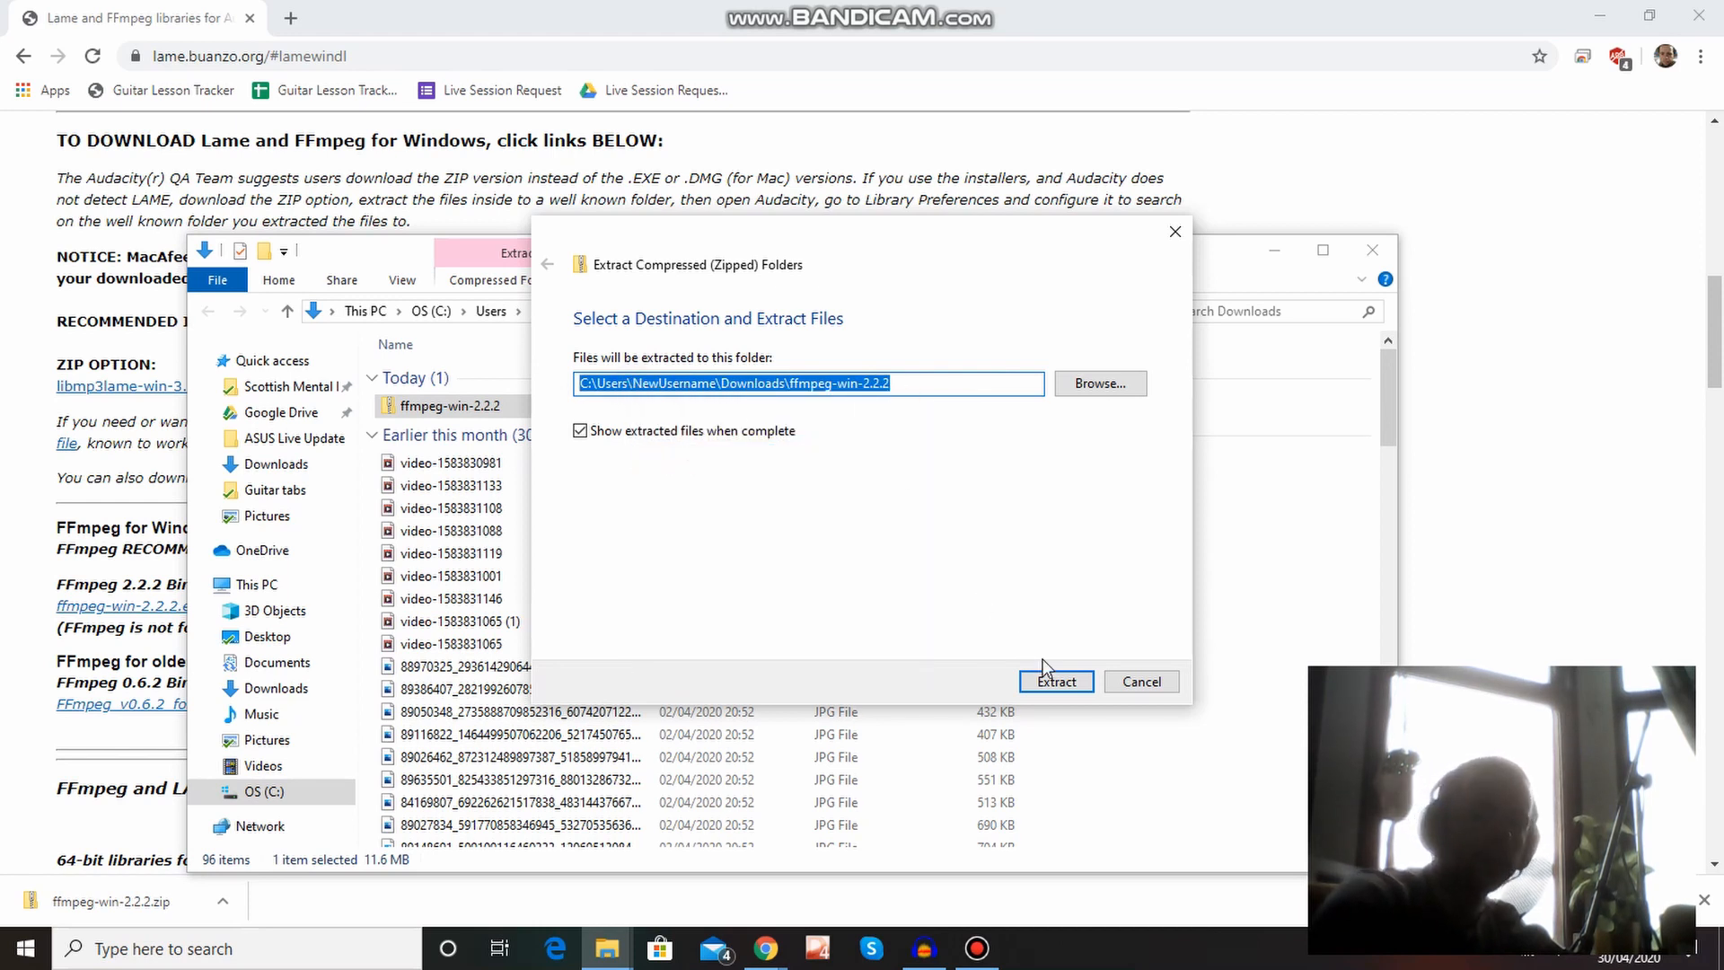
click(1052, 681)
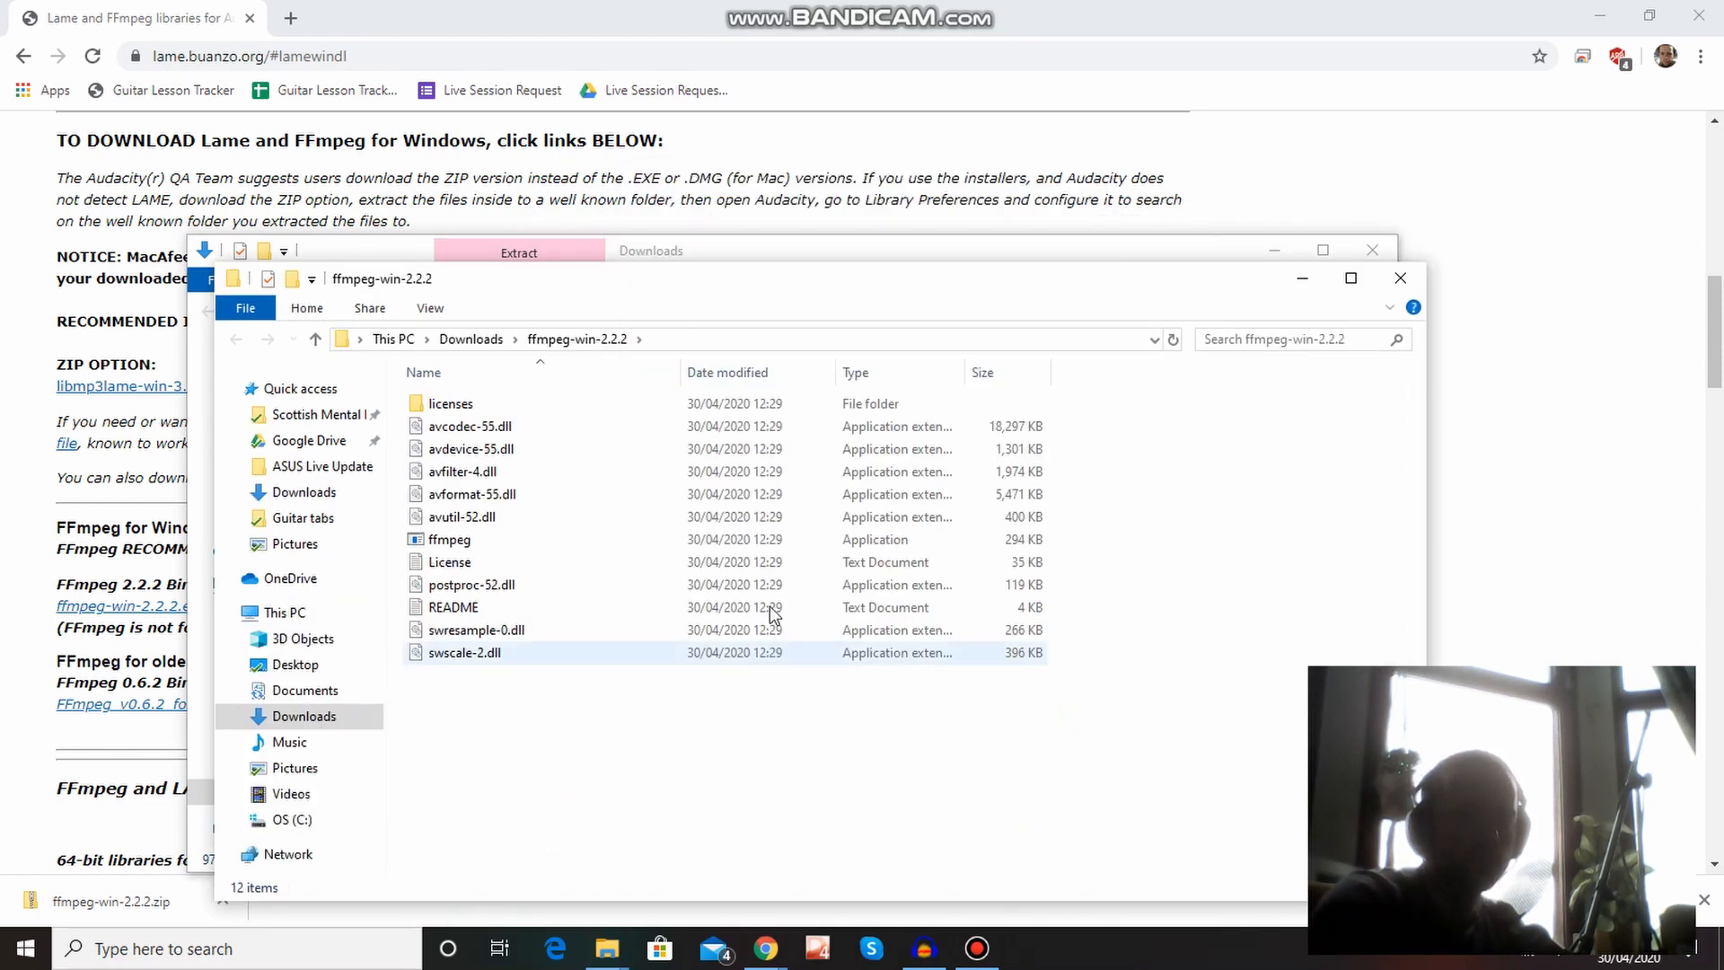
Copy the full path of the extracted ffmpeg-win-2.2.2 folder from its File Explorer window.
click(801, 338)
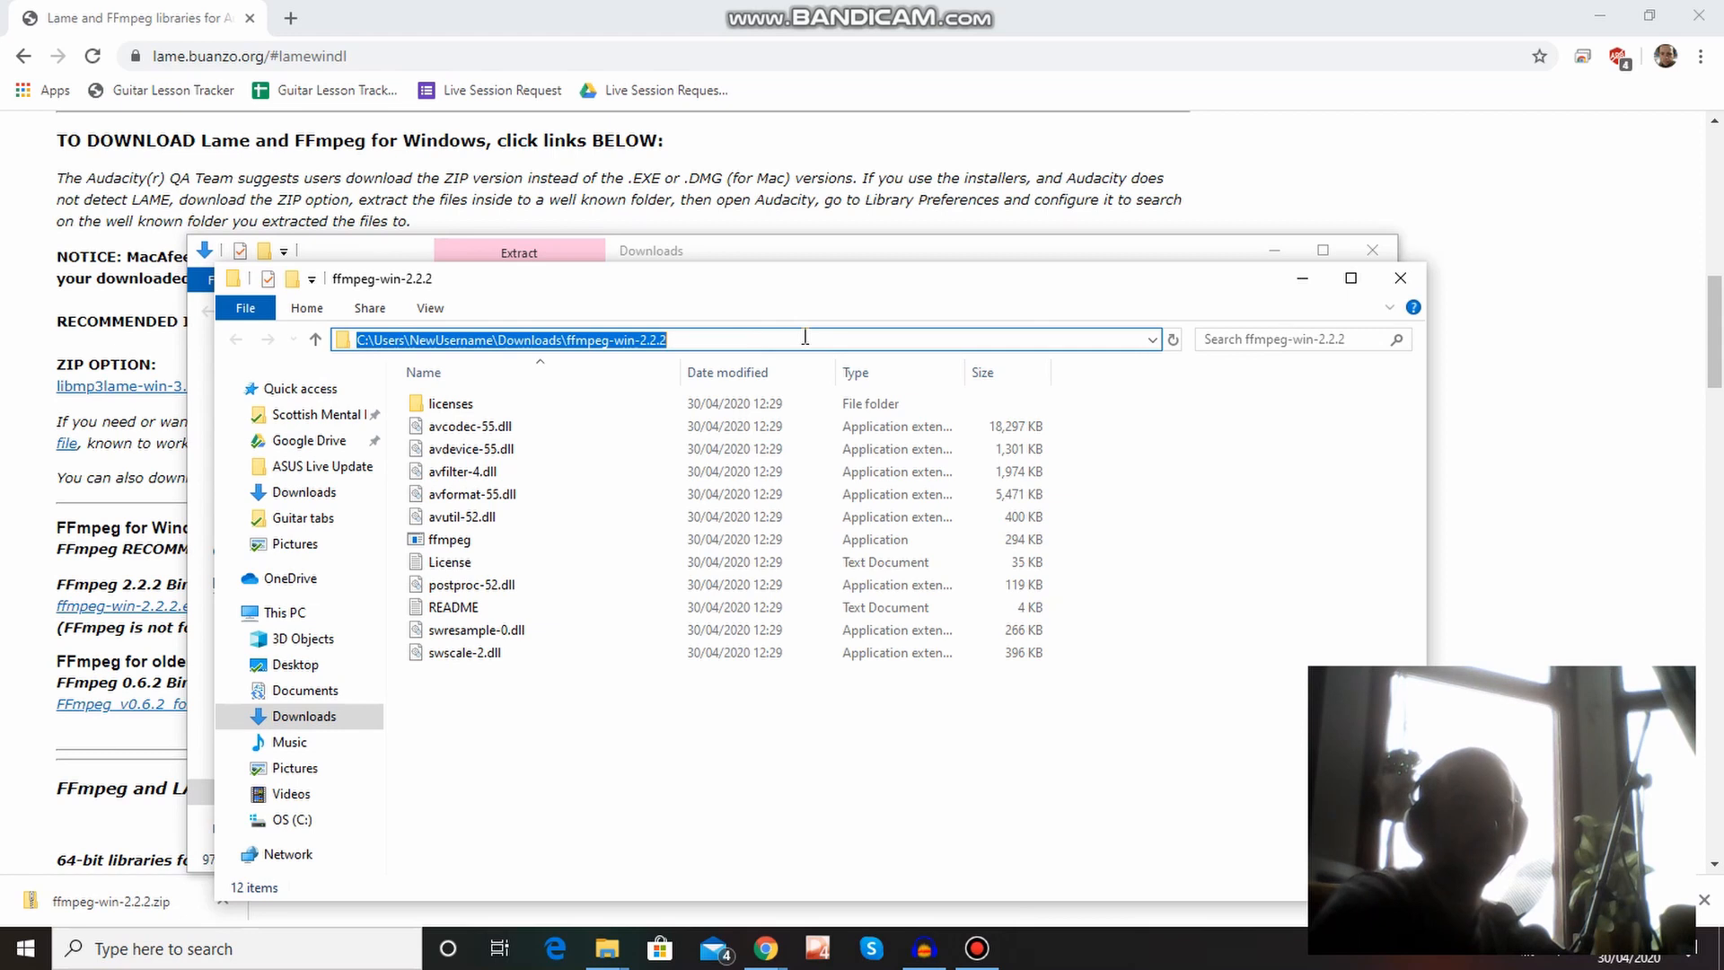
right_click(622, 342)
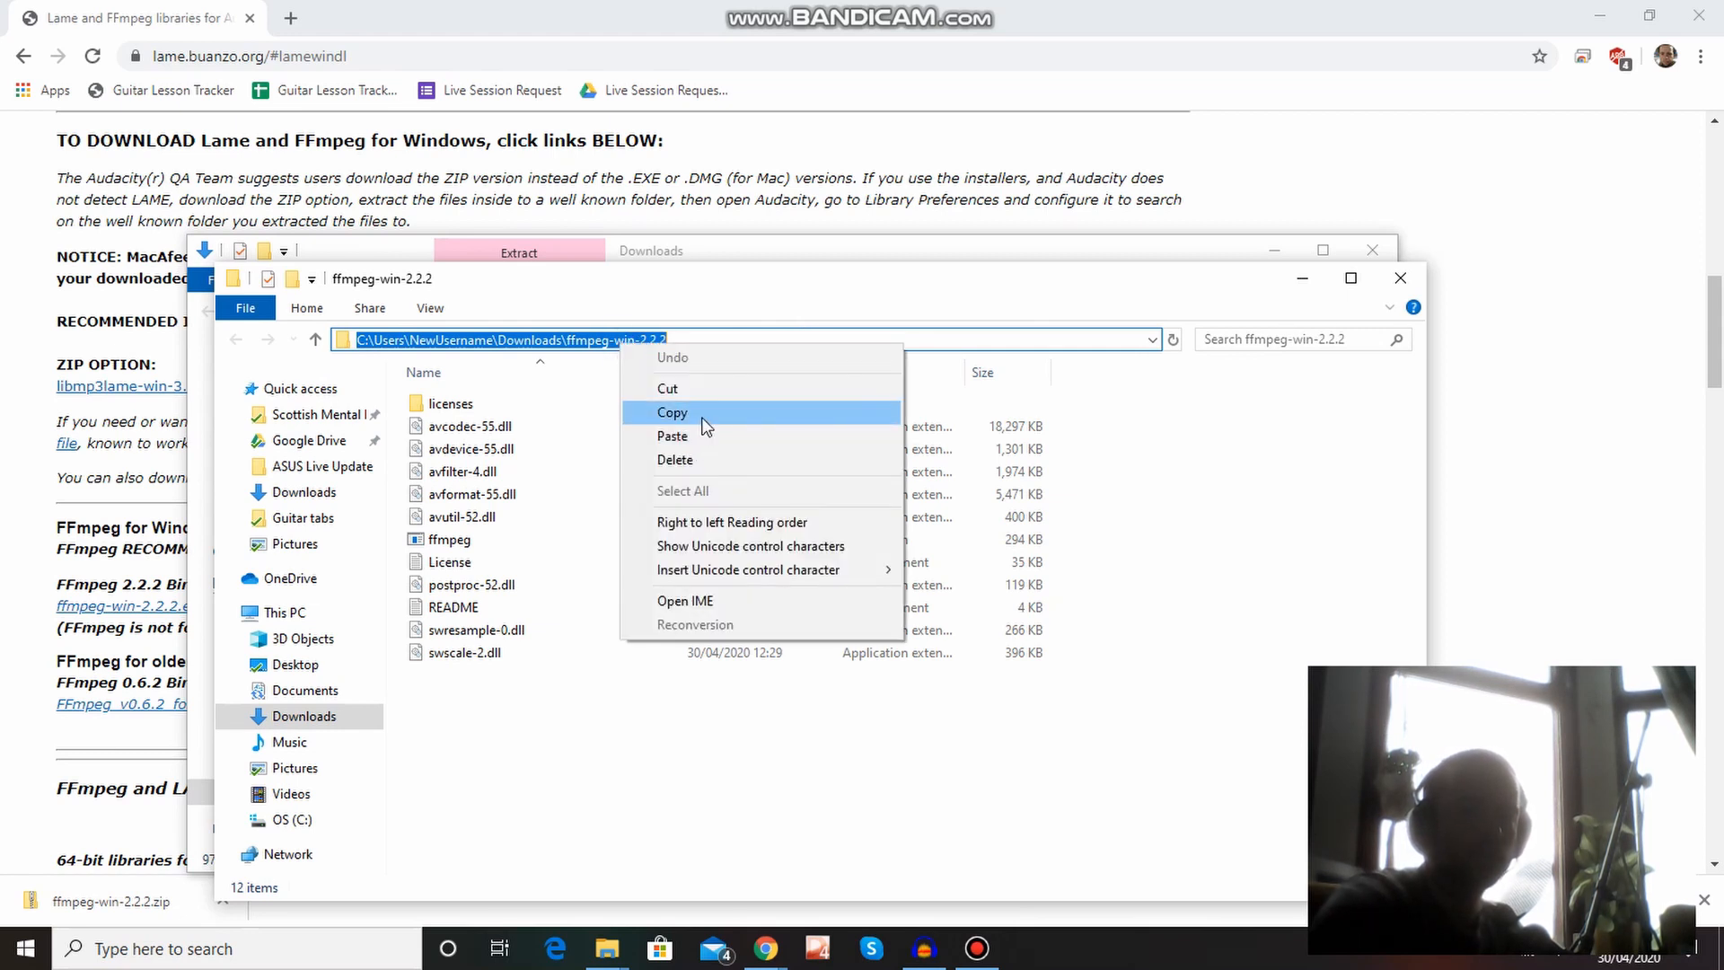
click(703, 413)
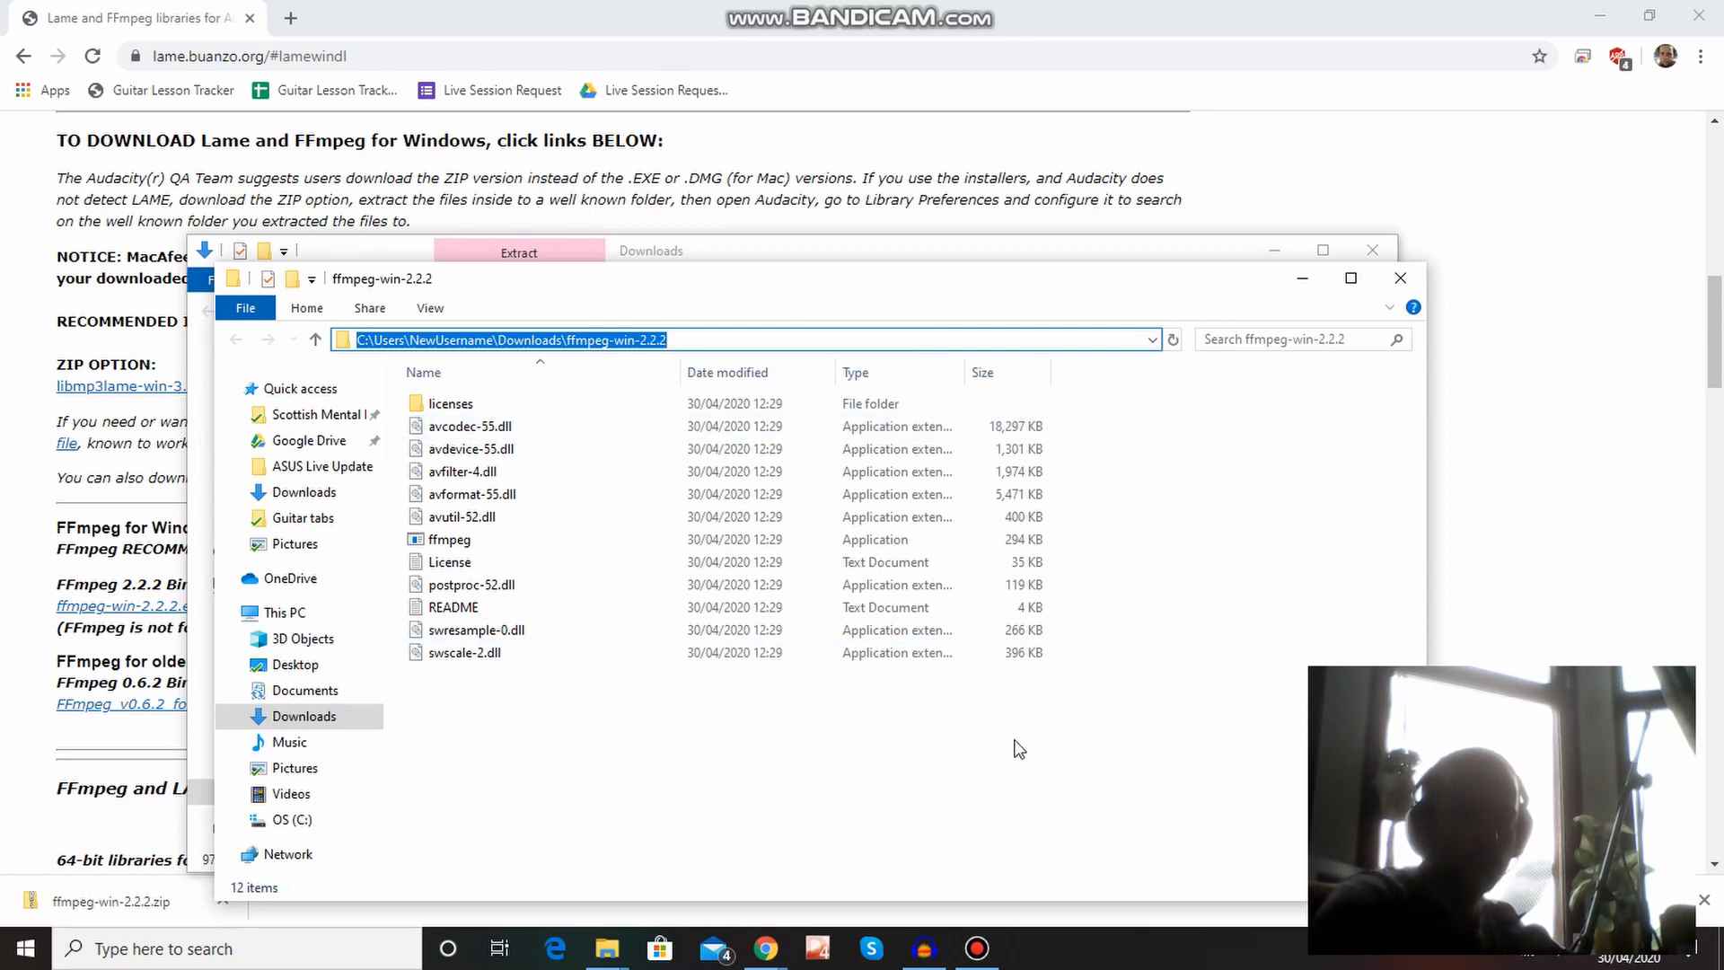
In Audacity's Libraries preferences, manually set the FFmpeg library location to C:\Users\NewUsername\Downloads\ffmpeg-win-2.2.2 and save the preferences.
click(937, 950)
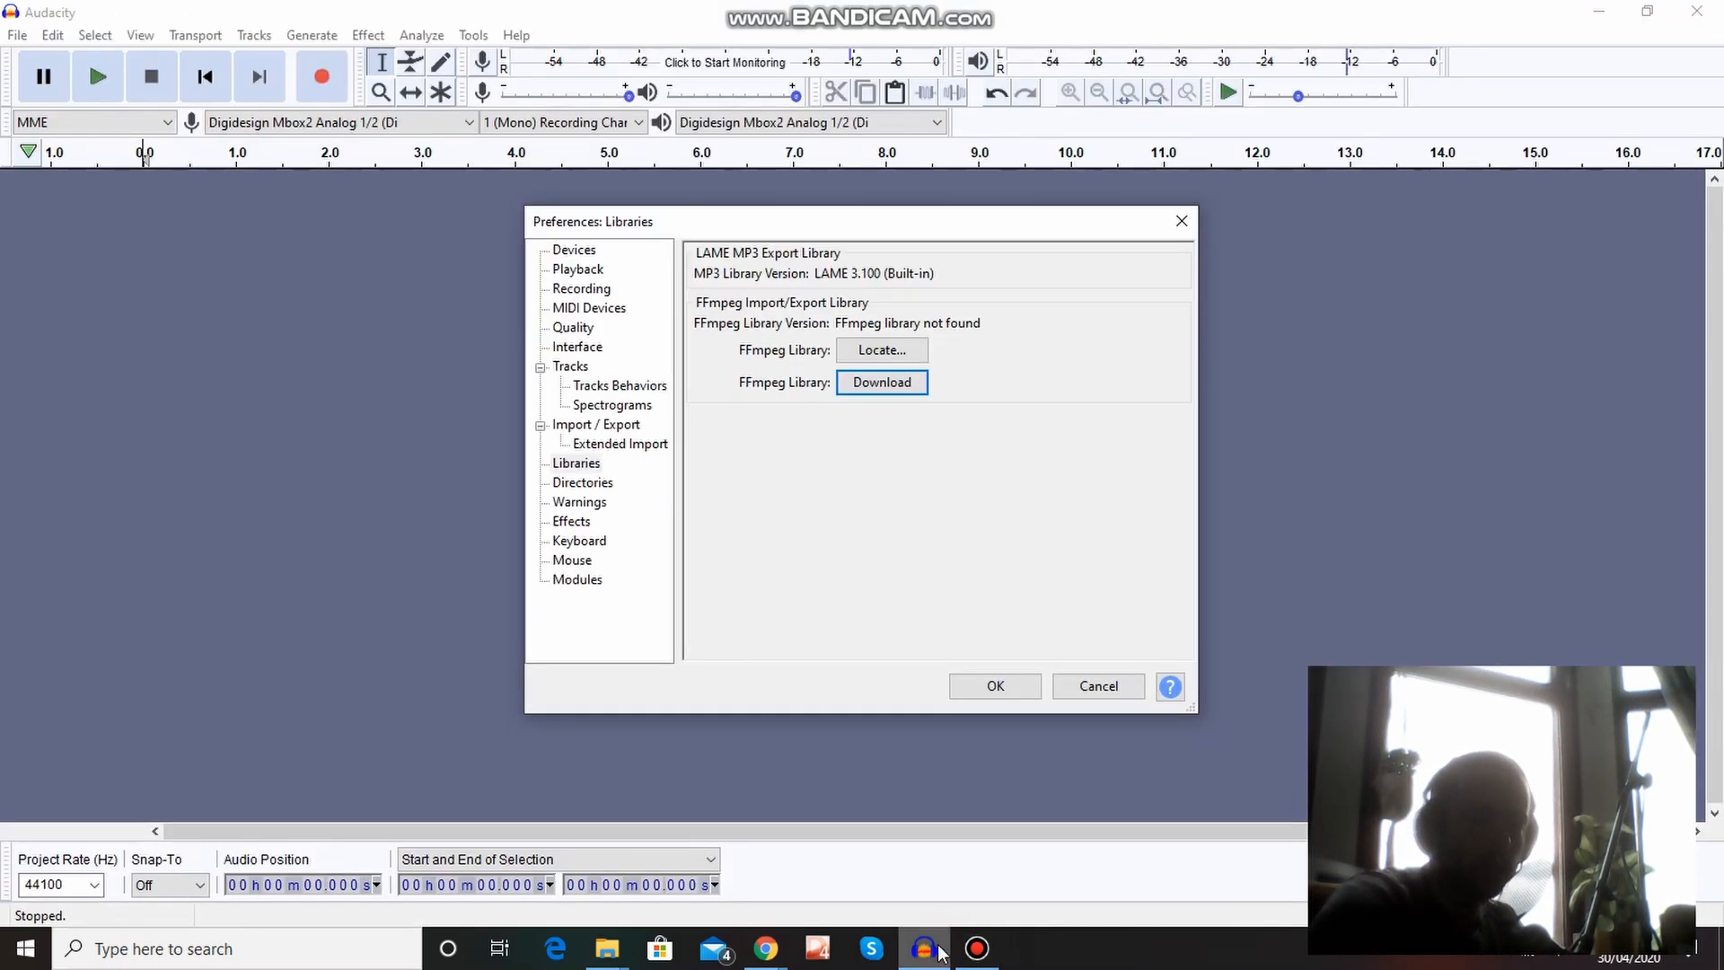
click(882, 350)
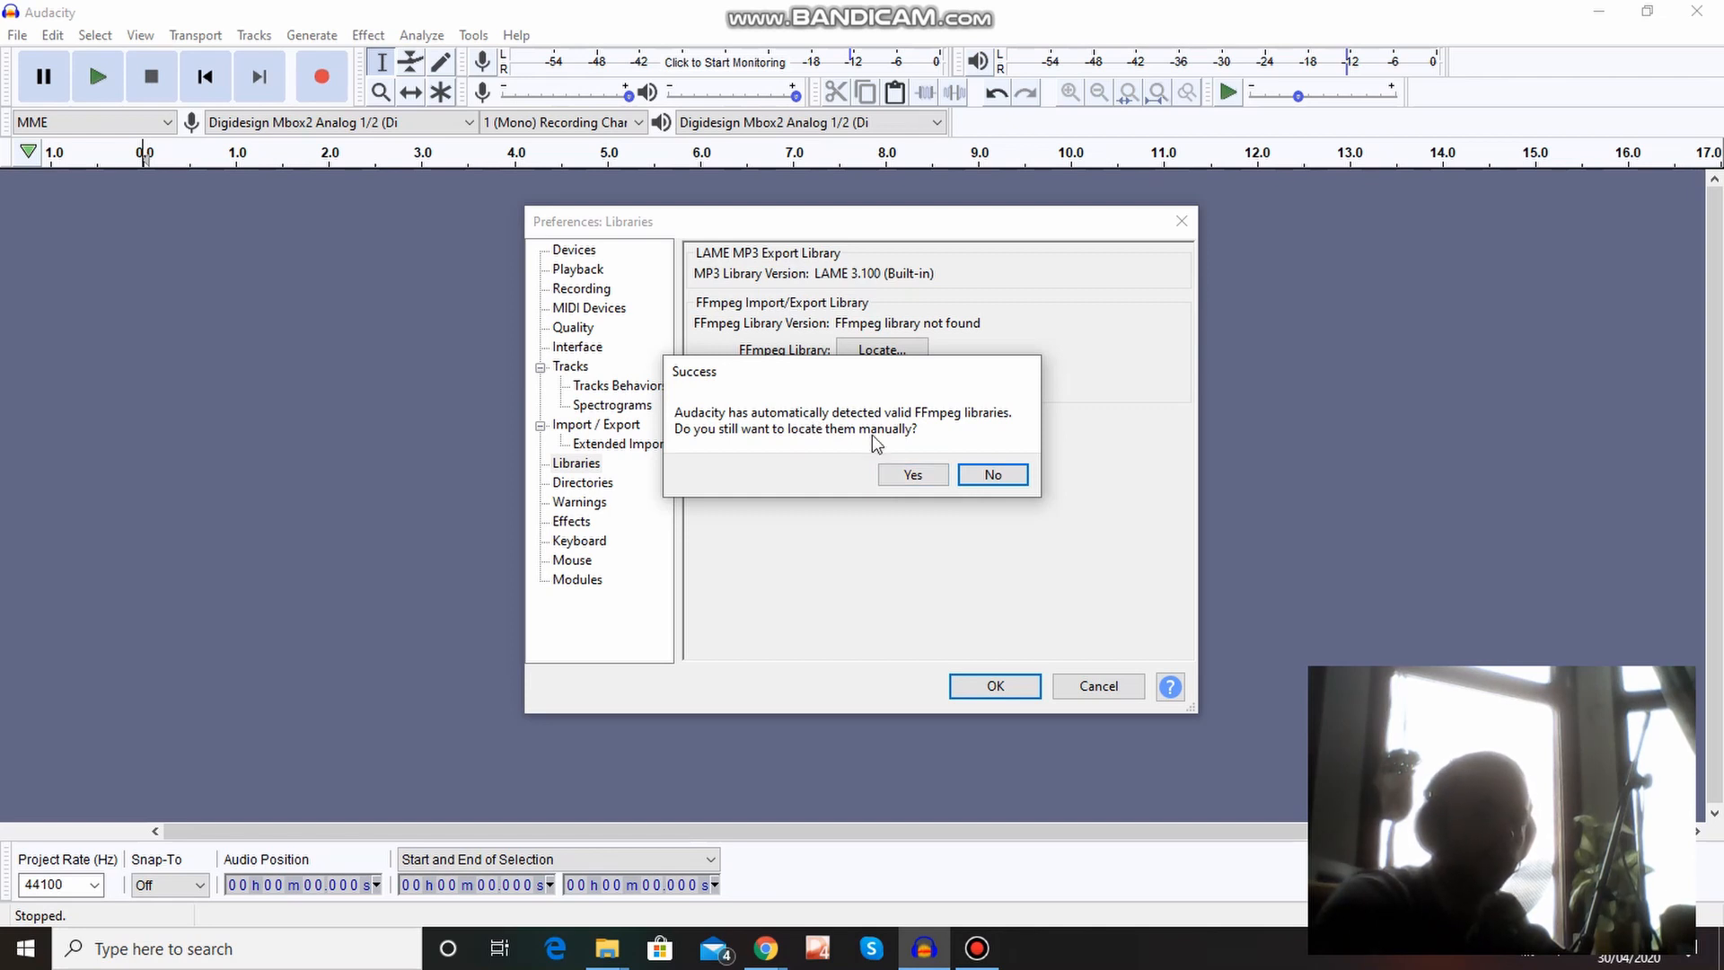
click(917, 475)
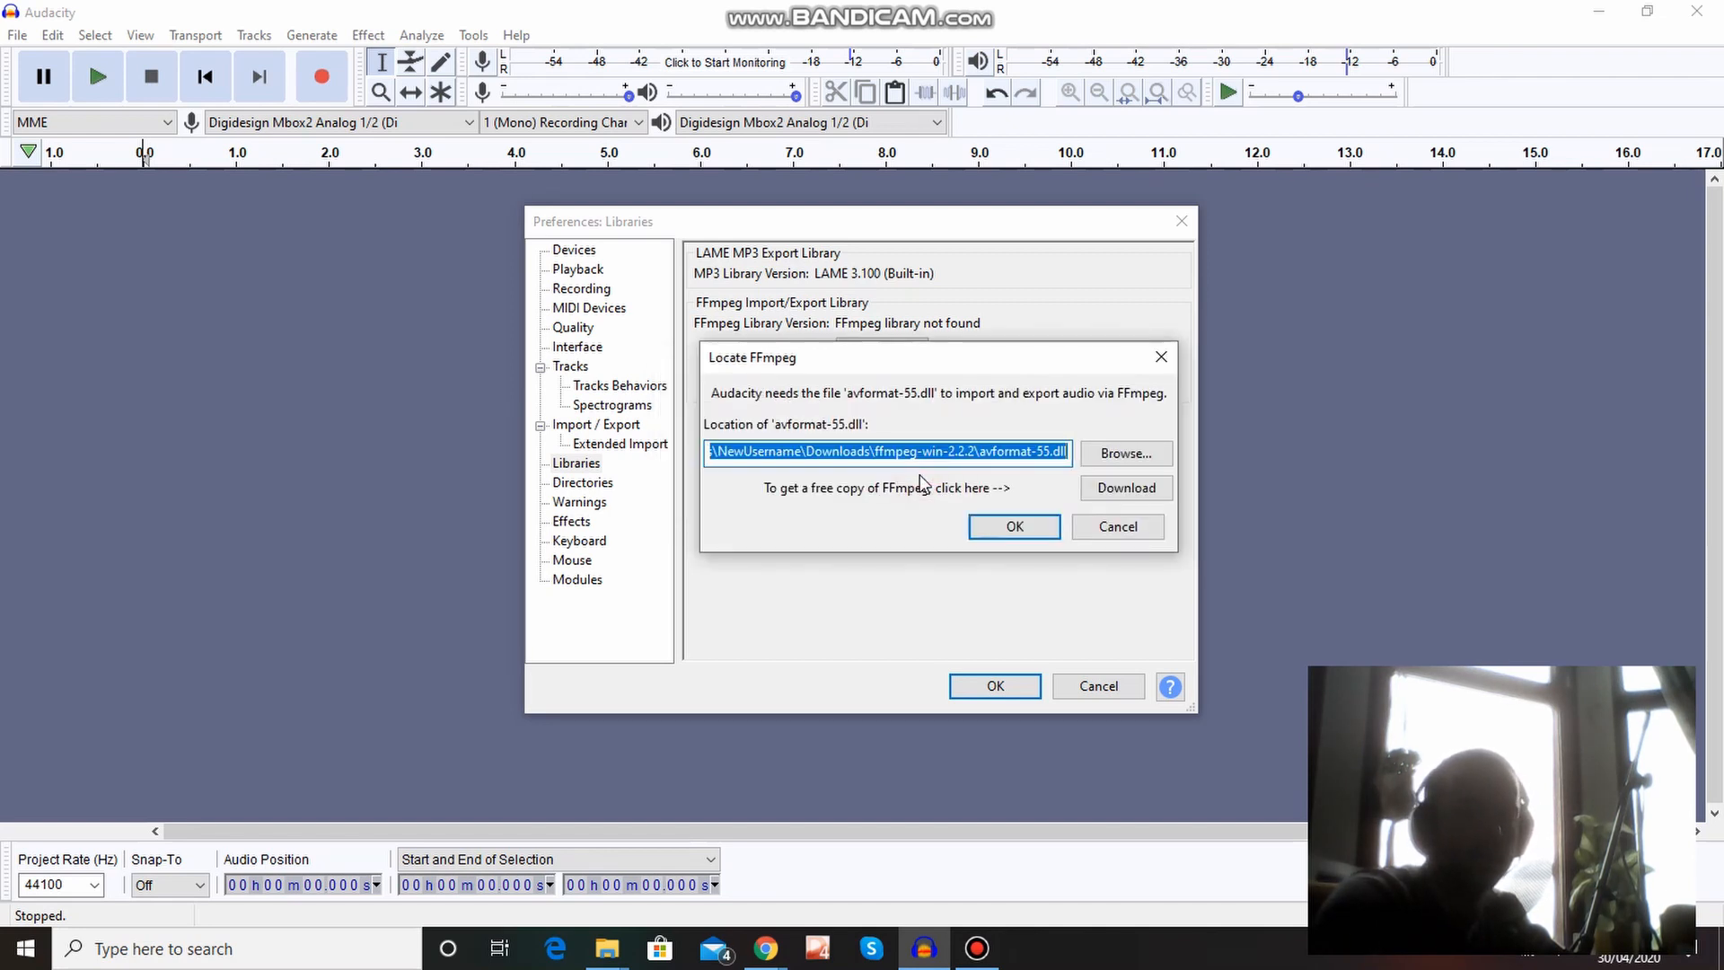
key(BackSpace)
right_click(1019, 453)
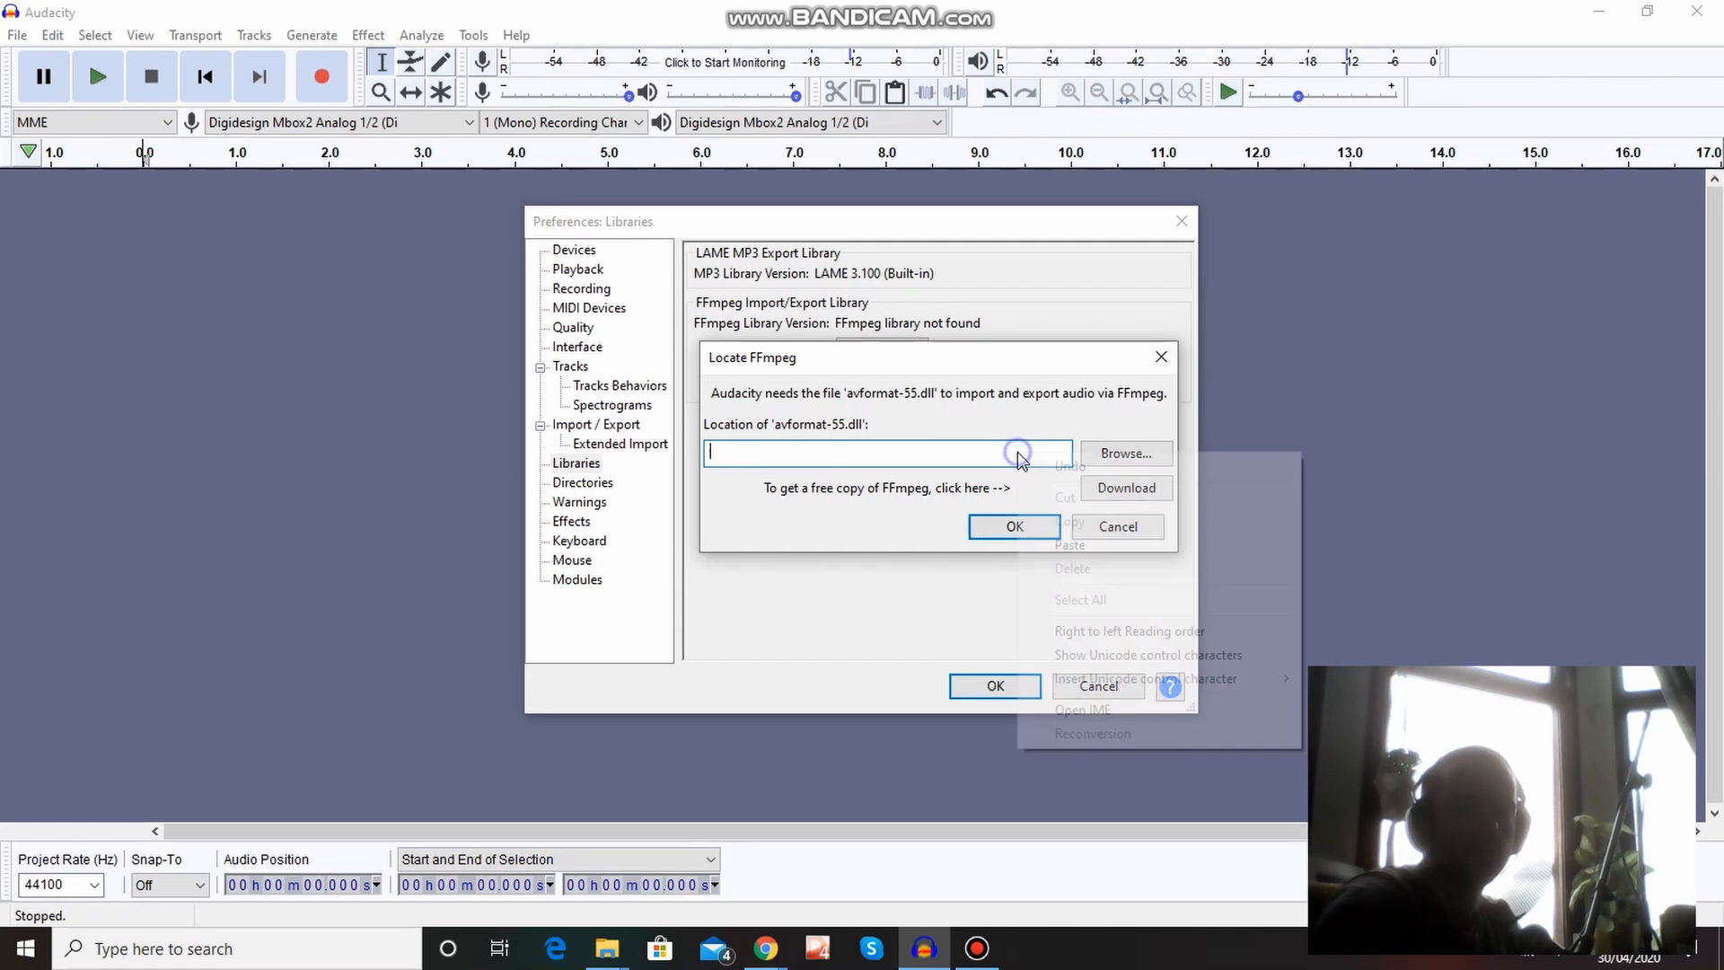
click(1069, 545)
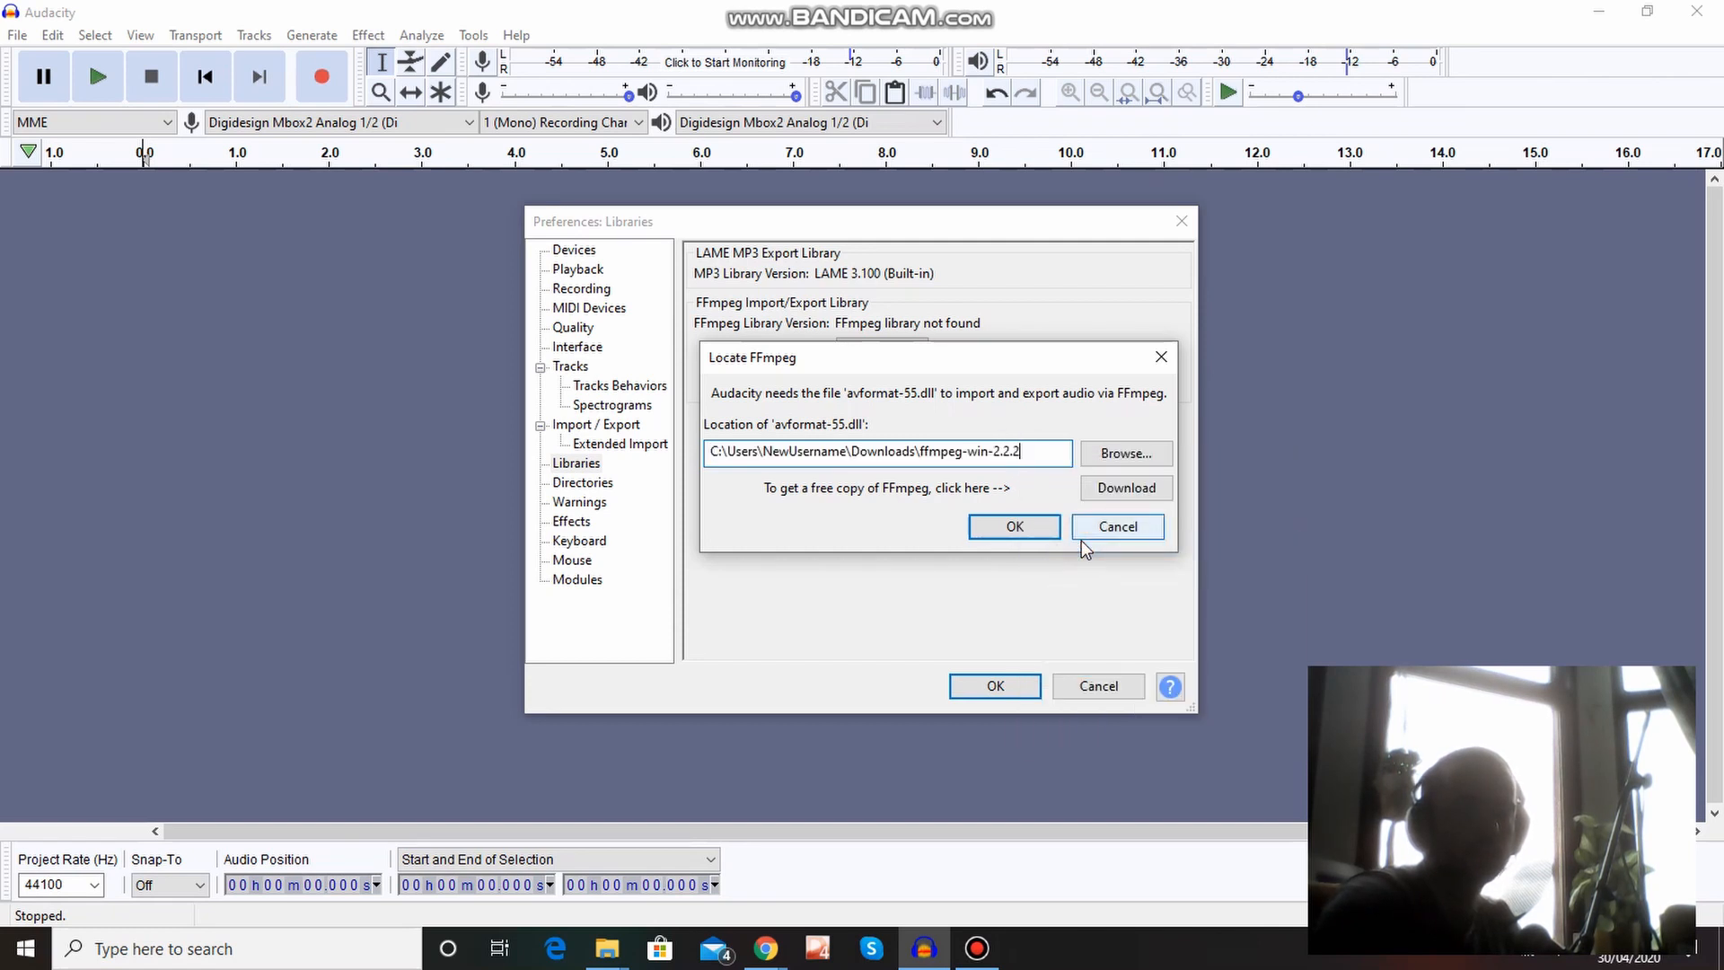
click(1031, 528)
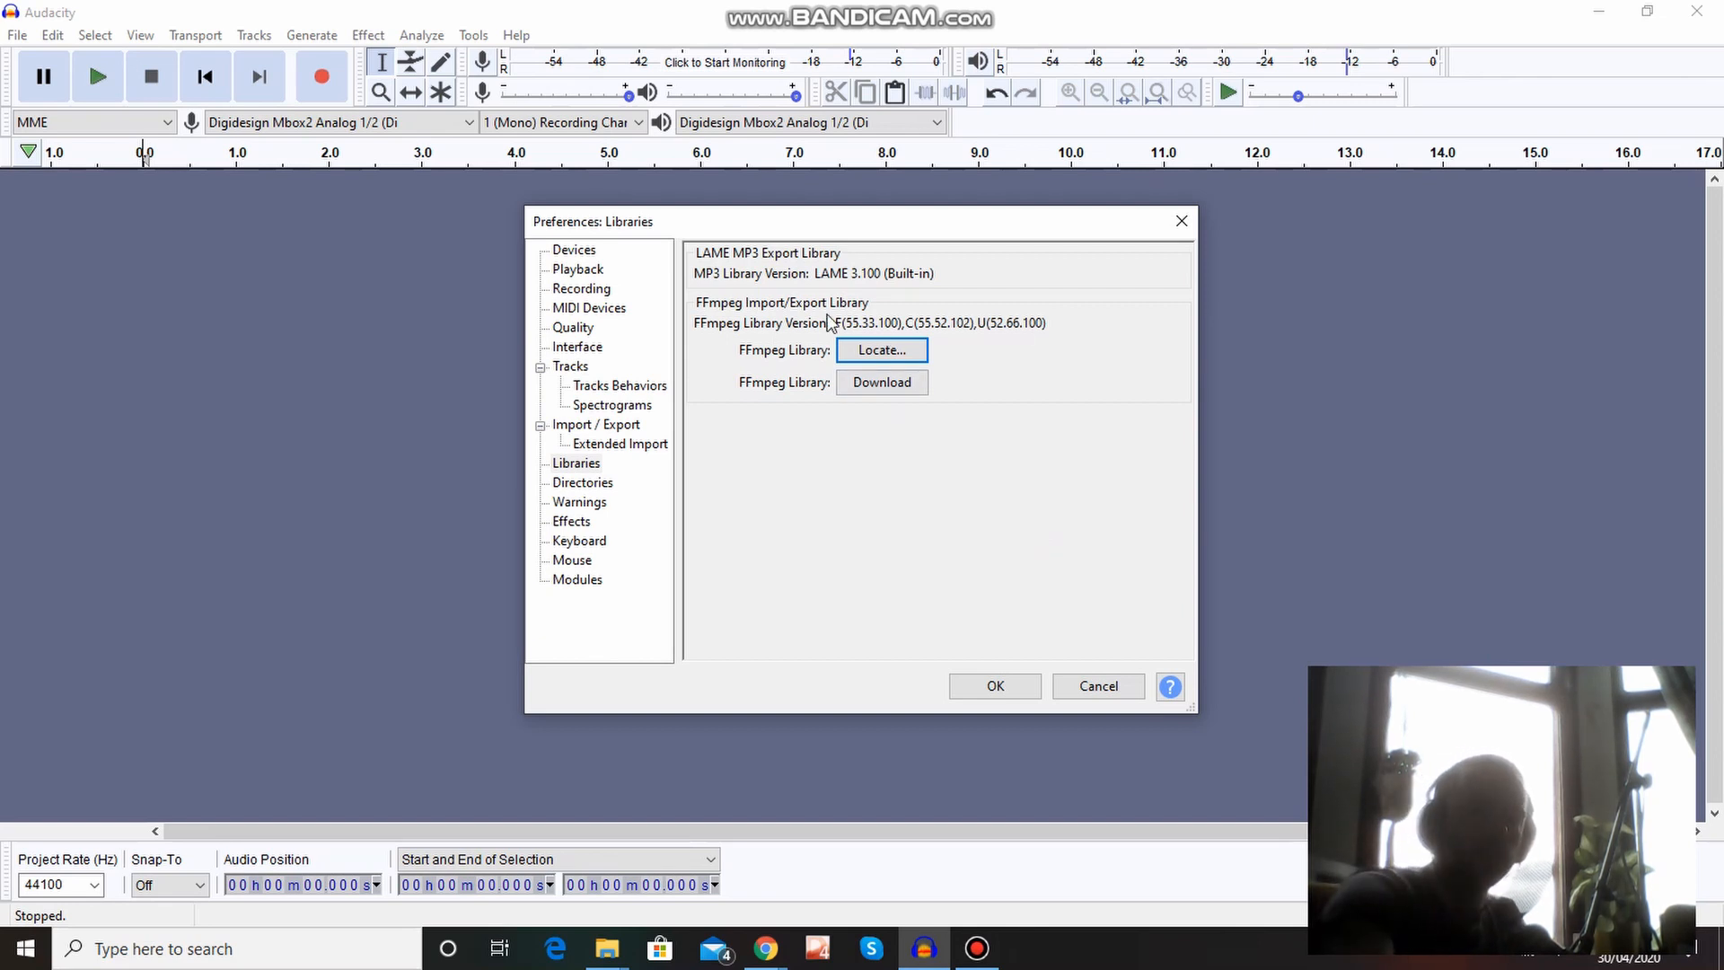
click(1029, 691)
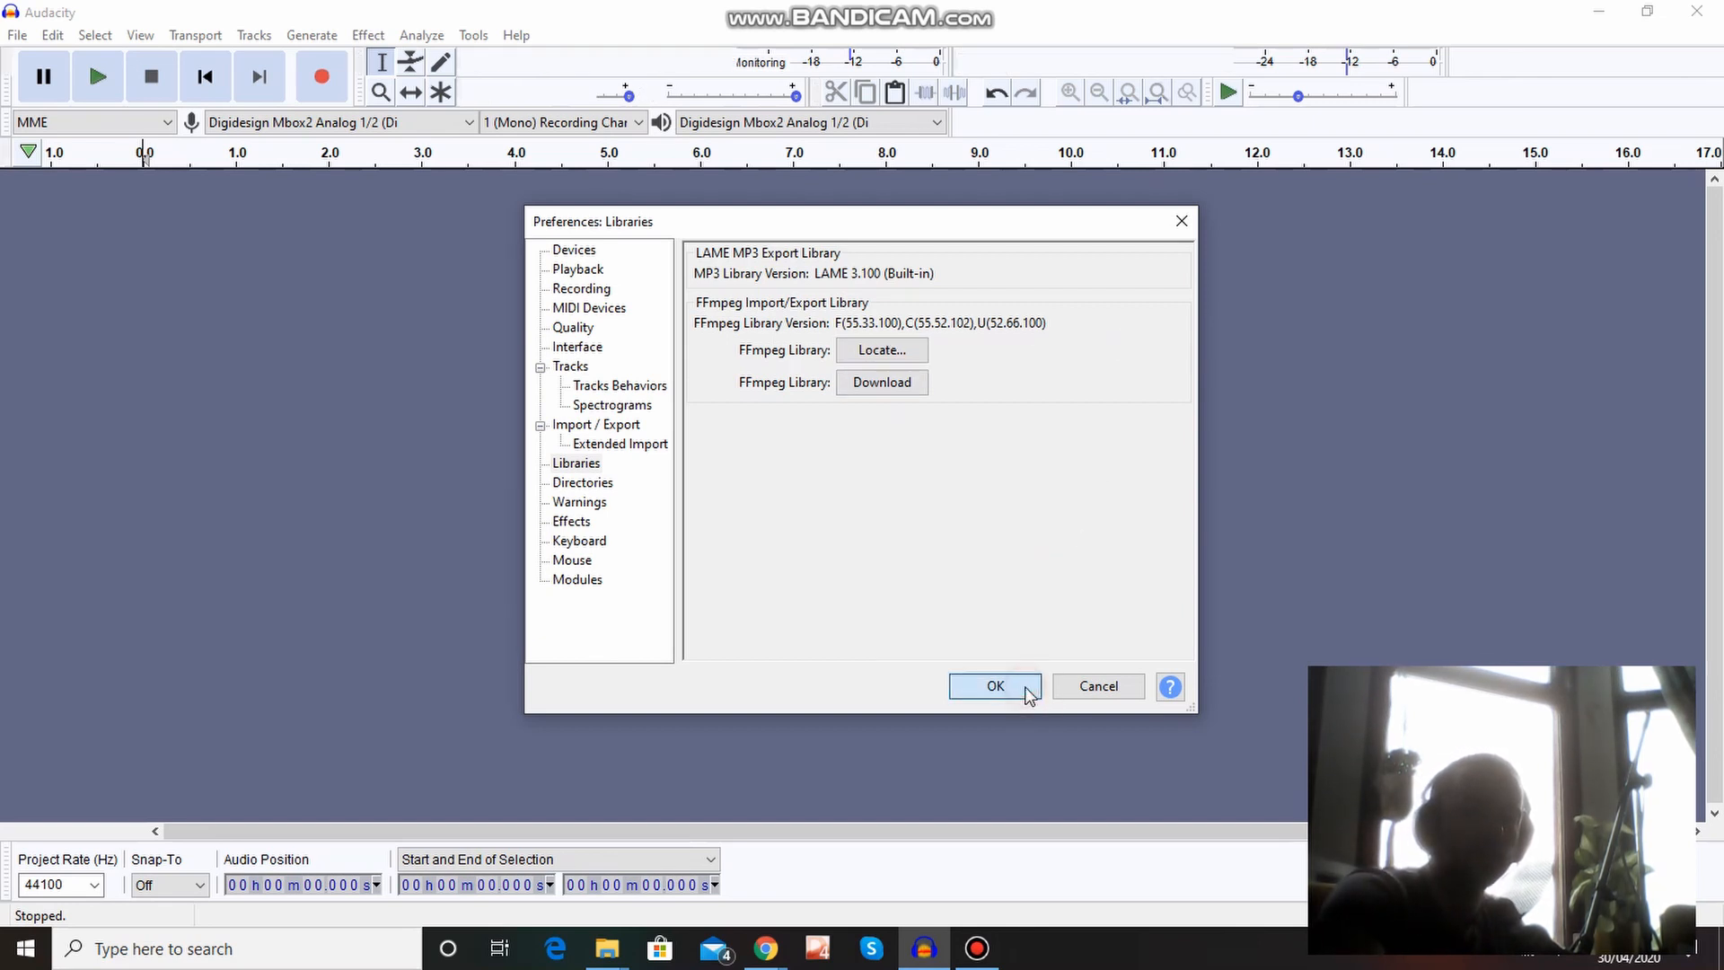
Import the audio file 09 1234.wma from The Reminder folder into the project.
click(18, 36)
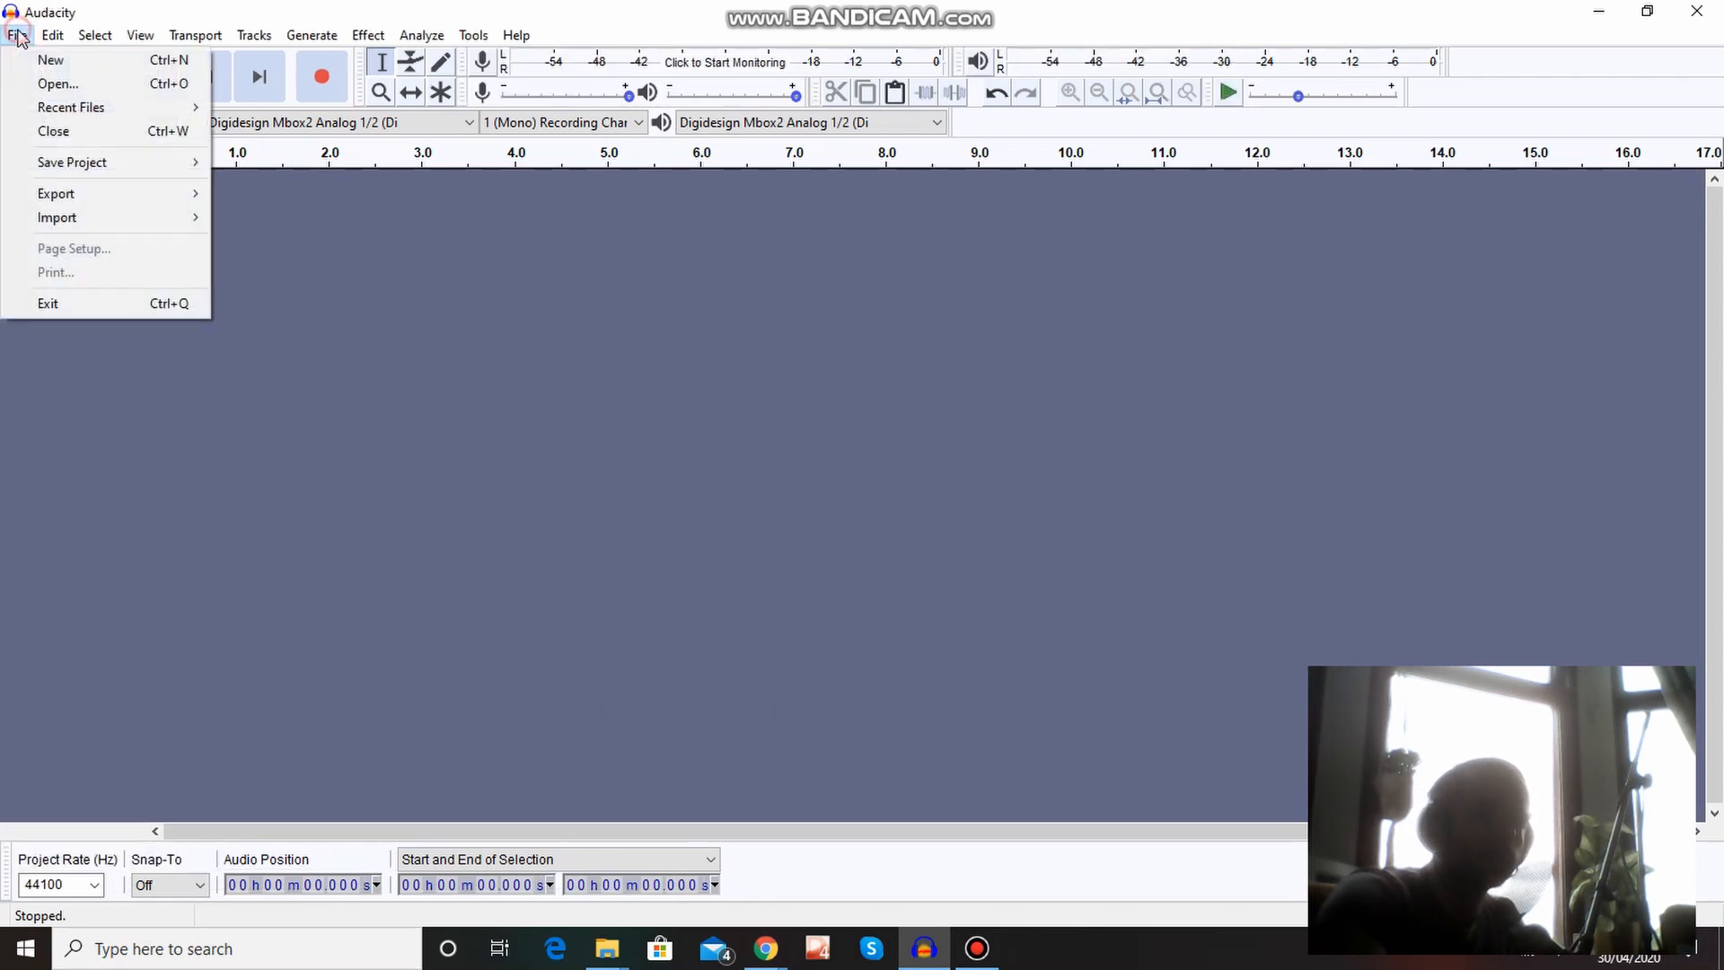
mouse_move(49, 220)
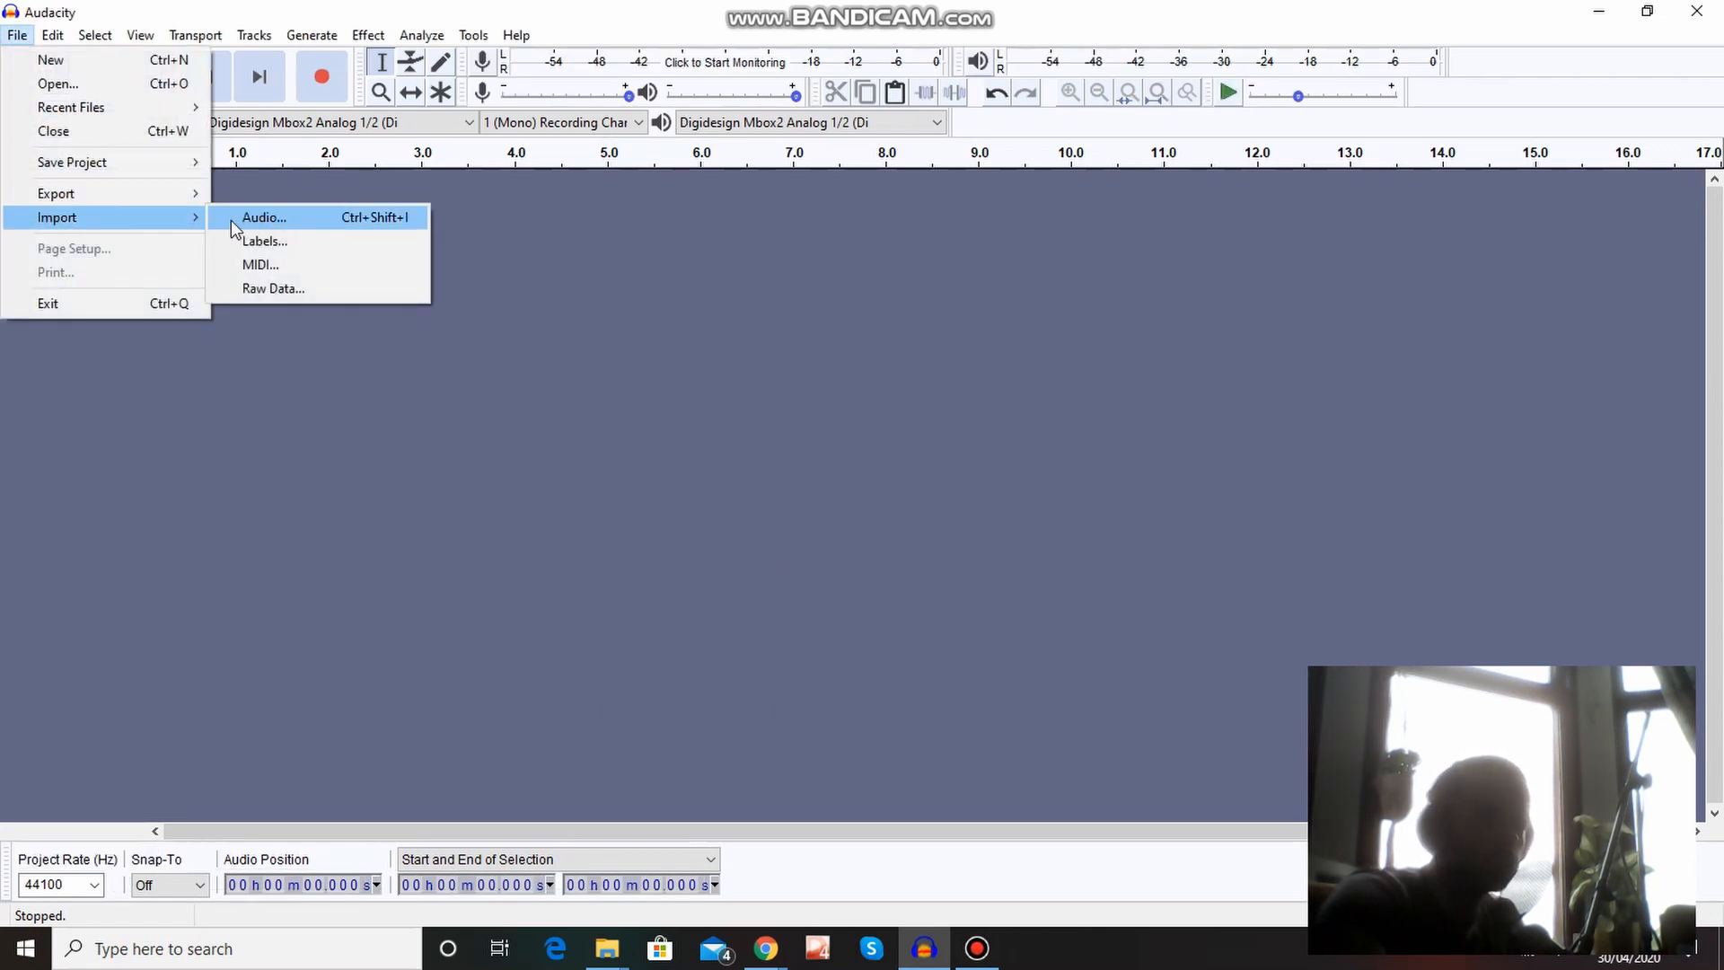
click(284, 218)
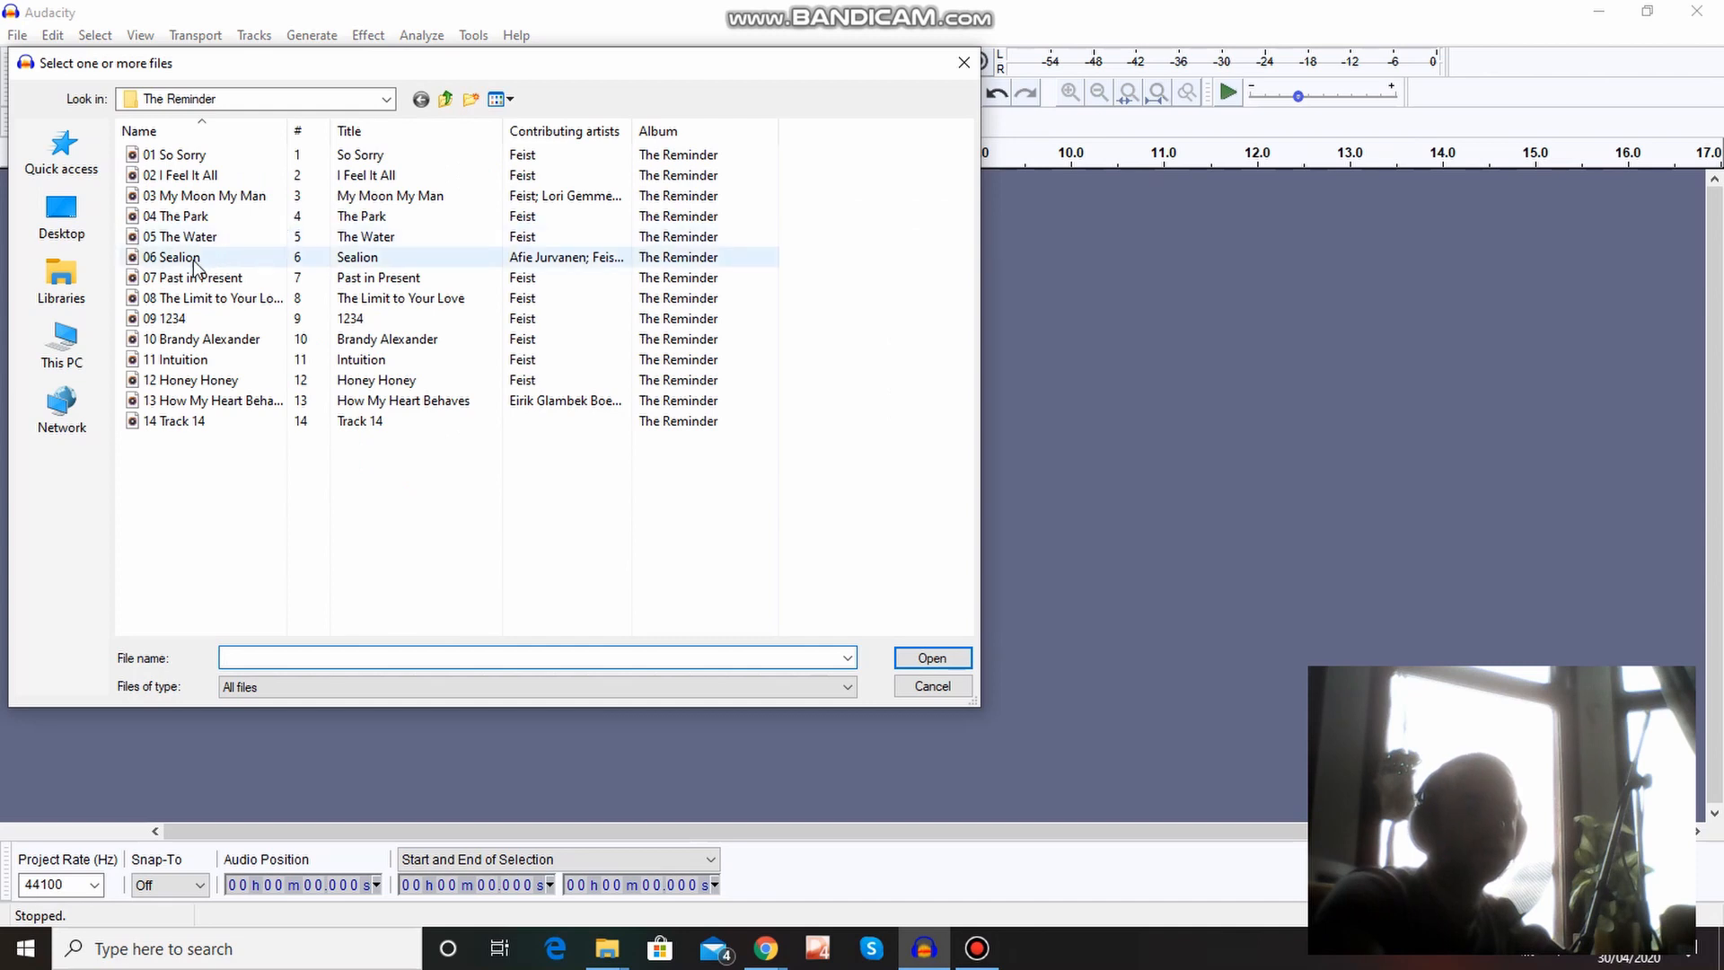
double_click(202, 318)
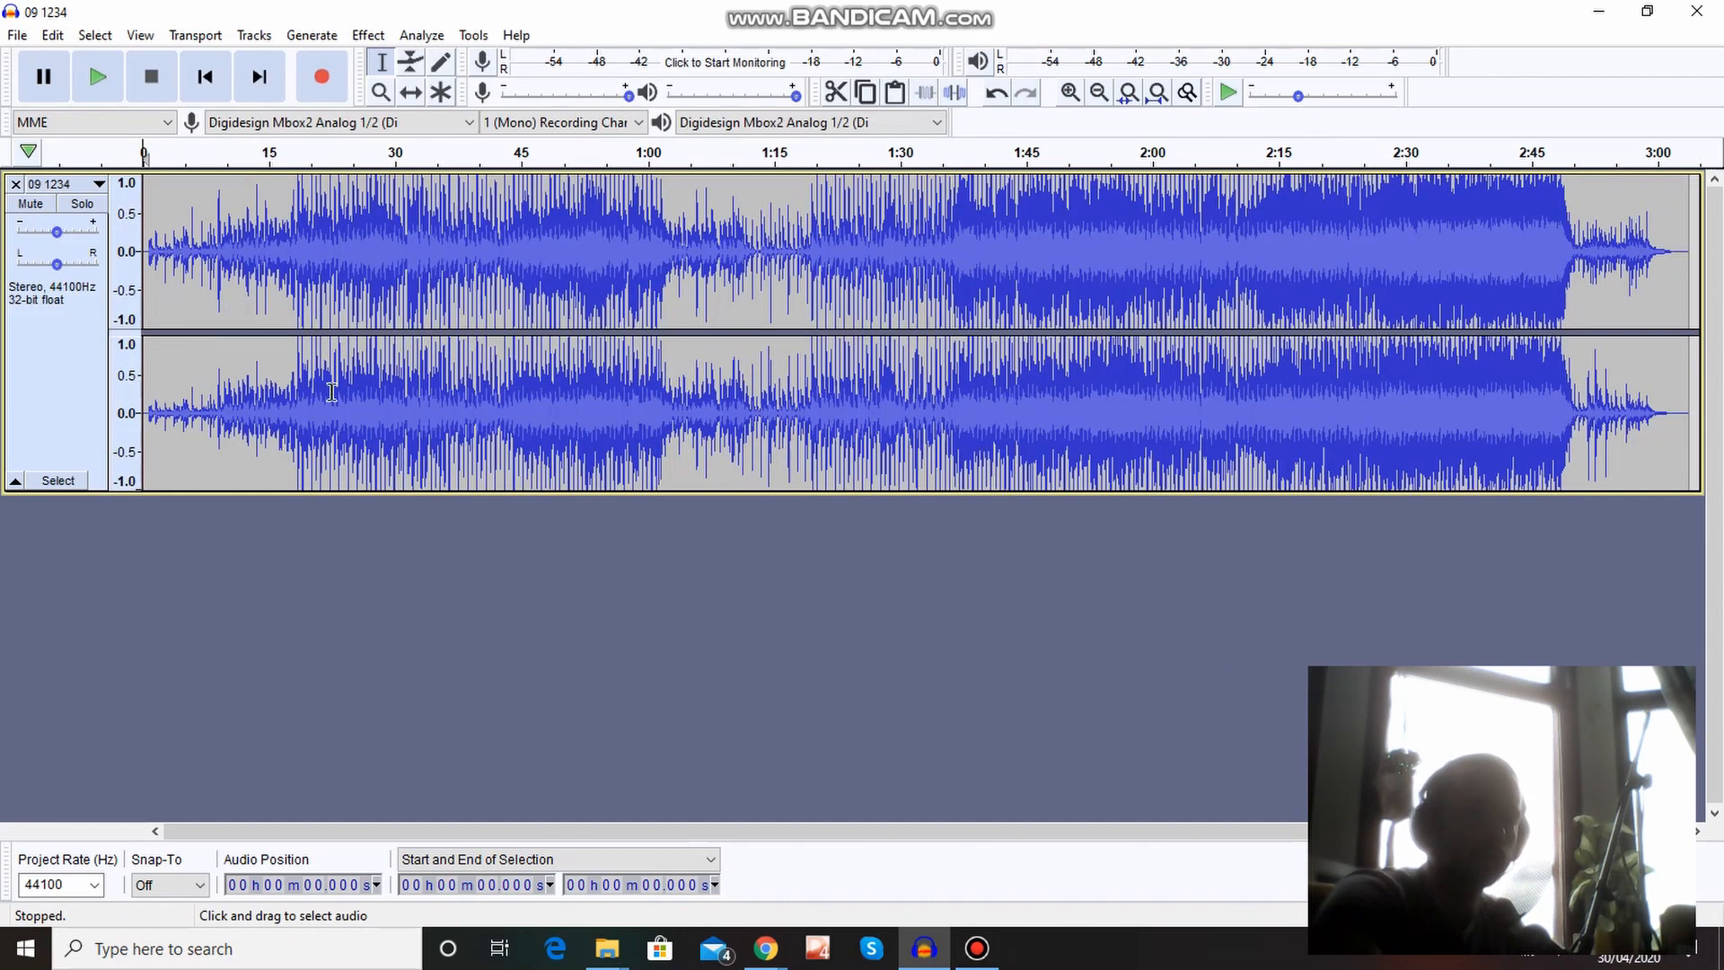
Play the imported track from about 22.5 seconds and stop the playback after a short listen.
click(333, 392)
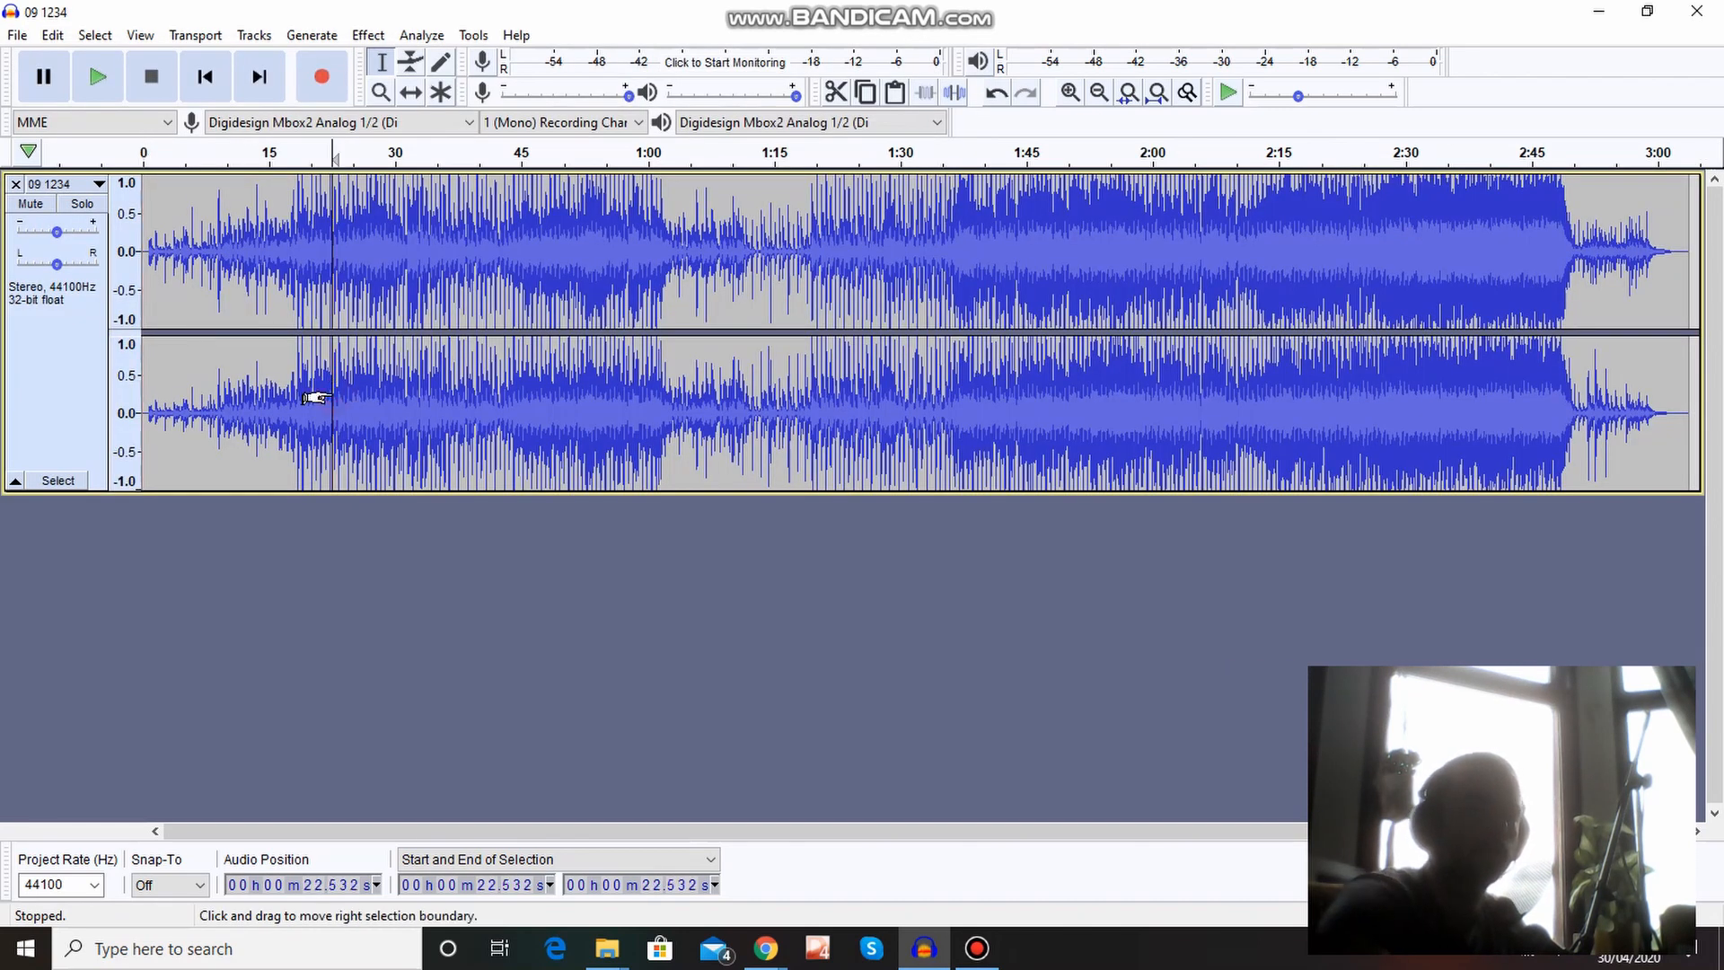
key(space)
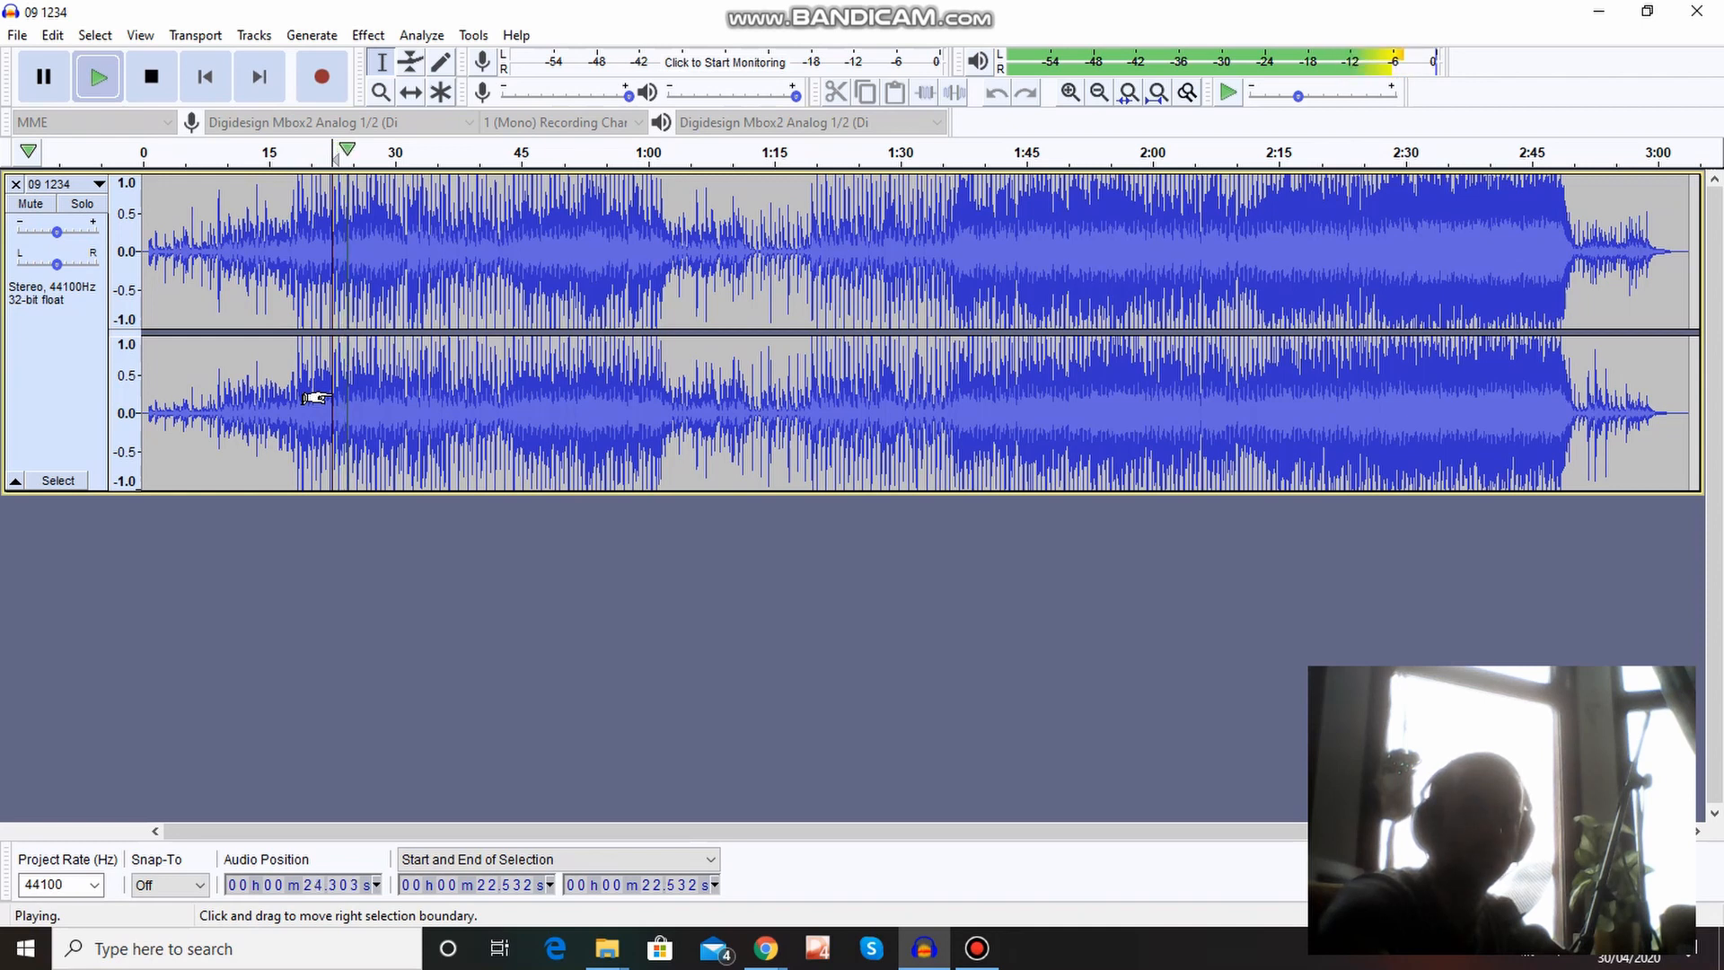
key(space)
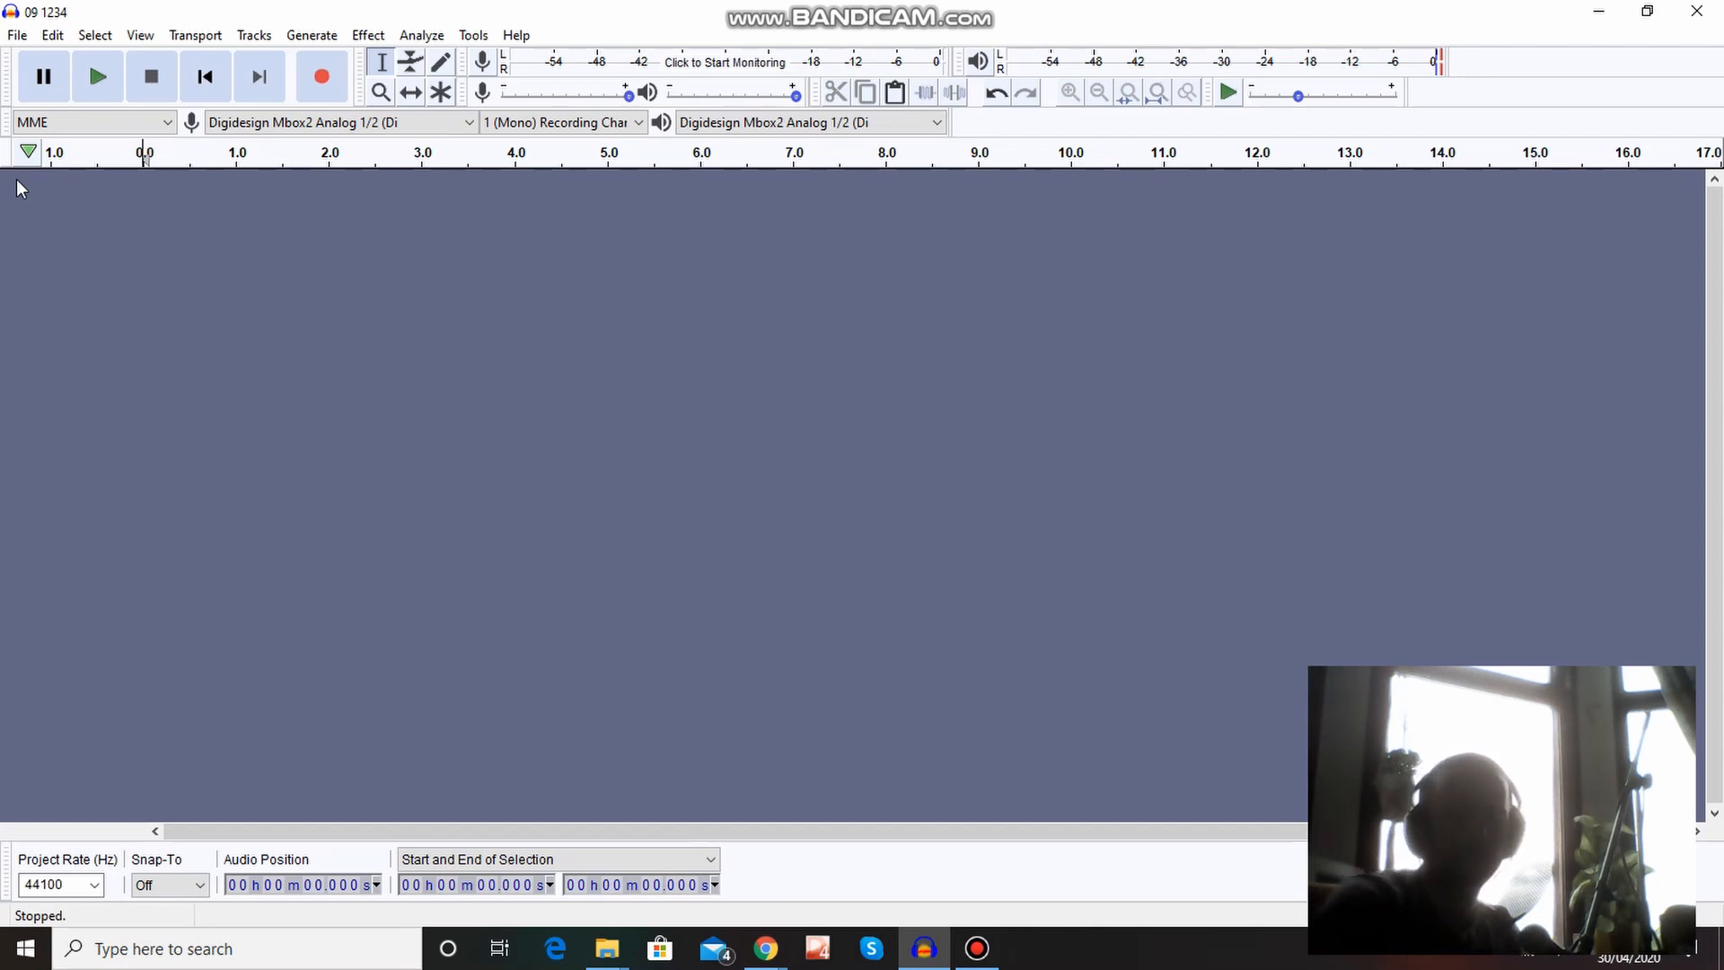
Switch to the Gmail window in Chrome and open the Daytime guidelines document linked in the Programming guidelines email.
click(760, 952)
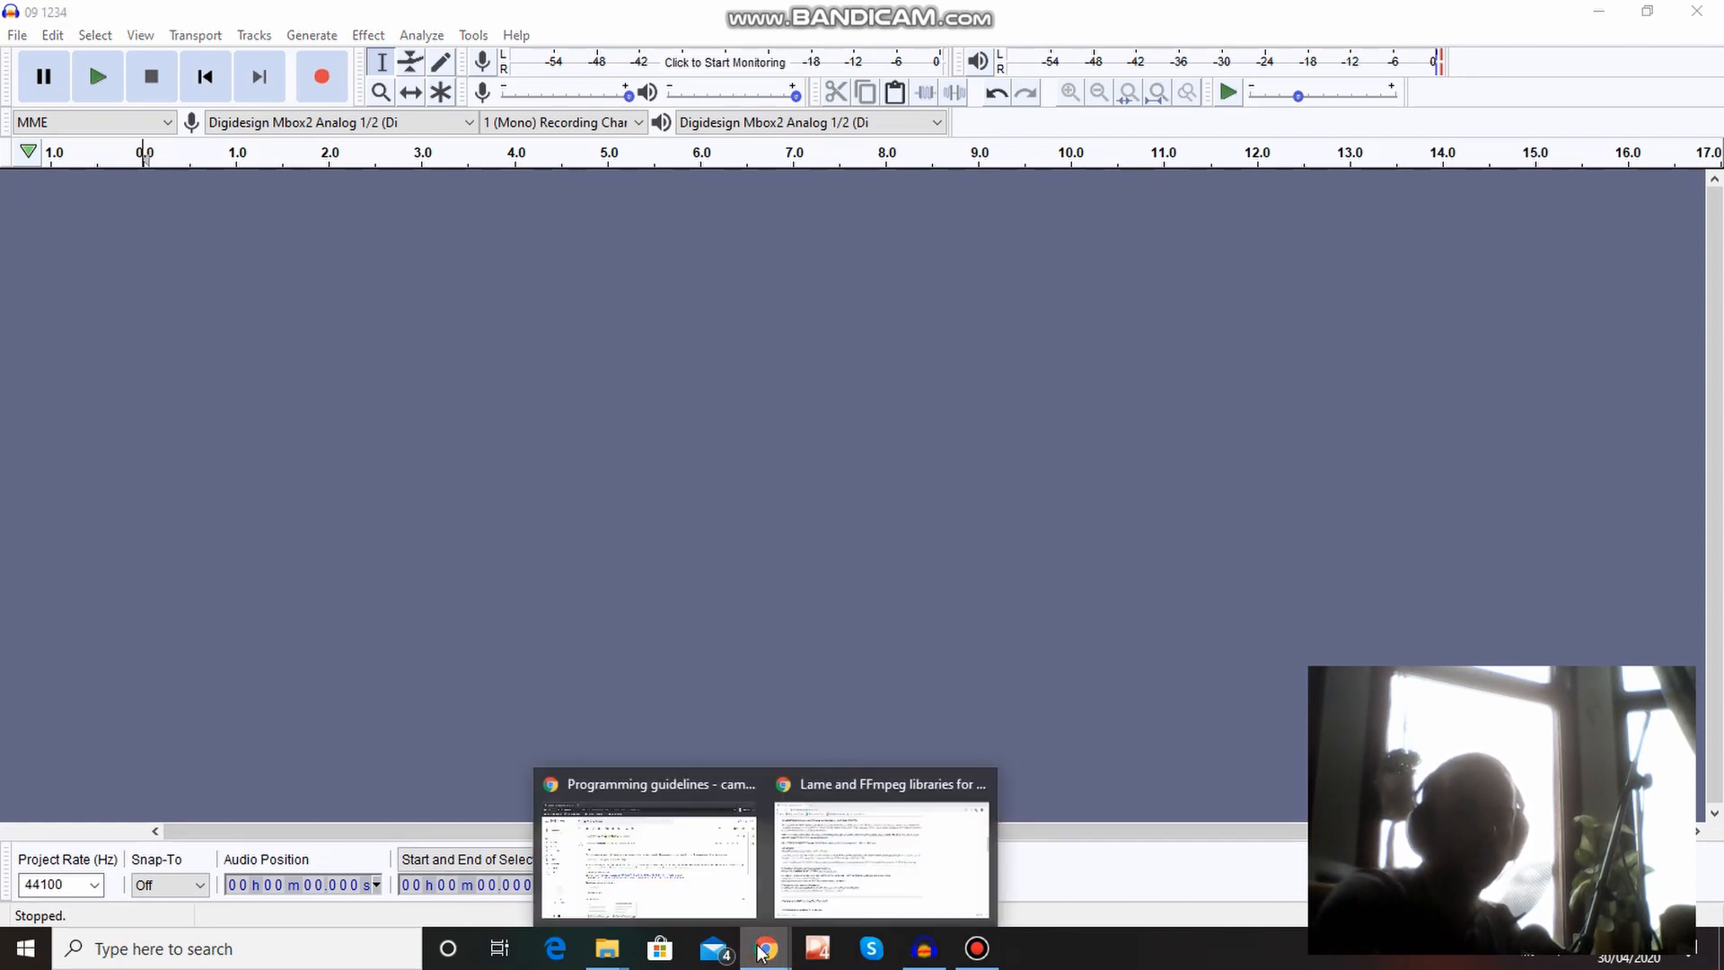
click(735, 894)
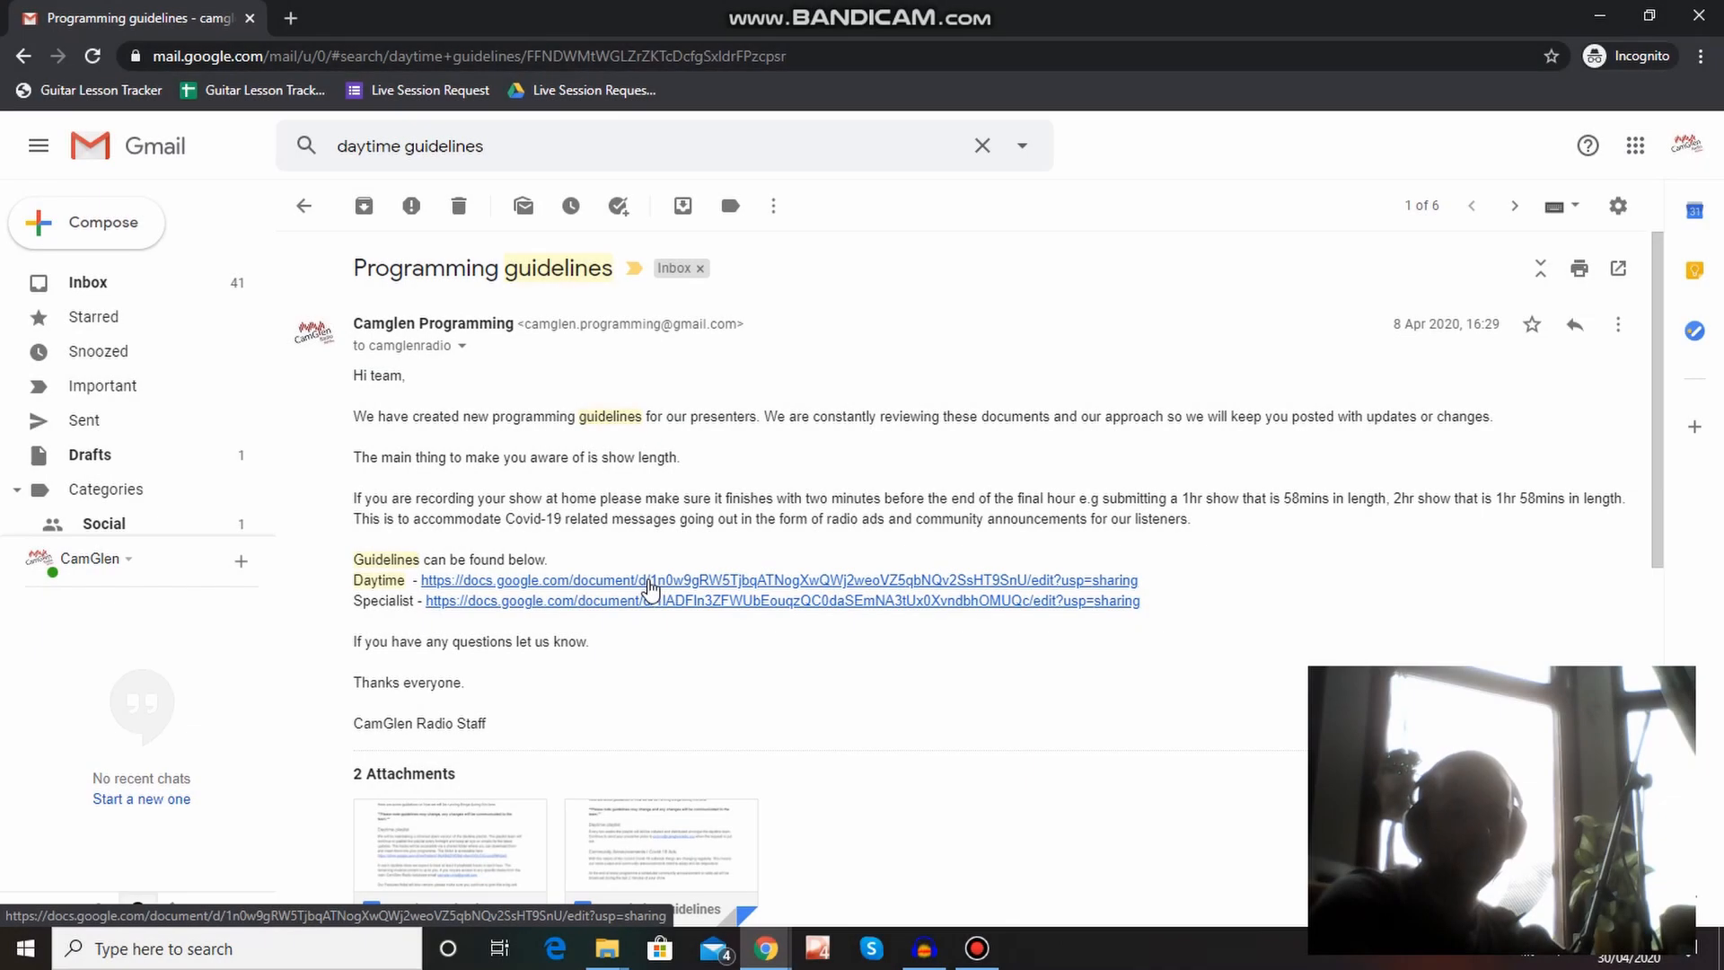
click(648, 581)
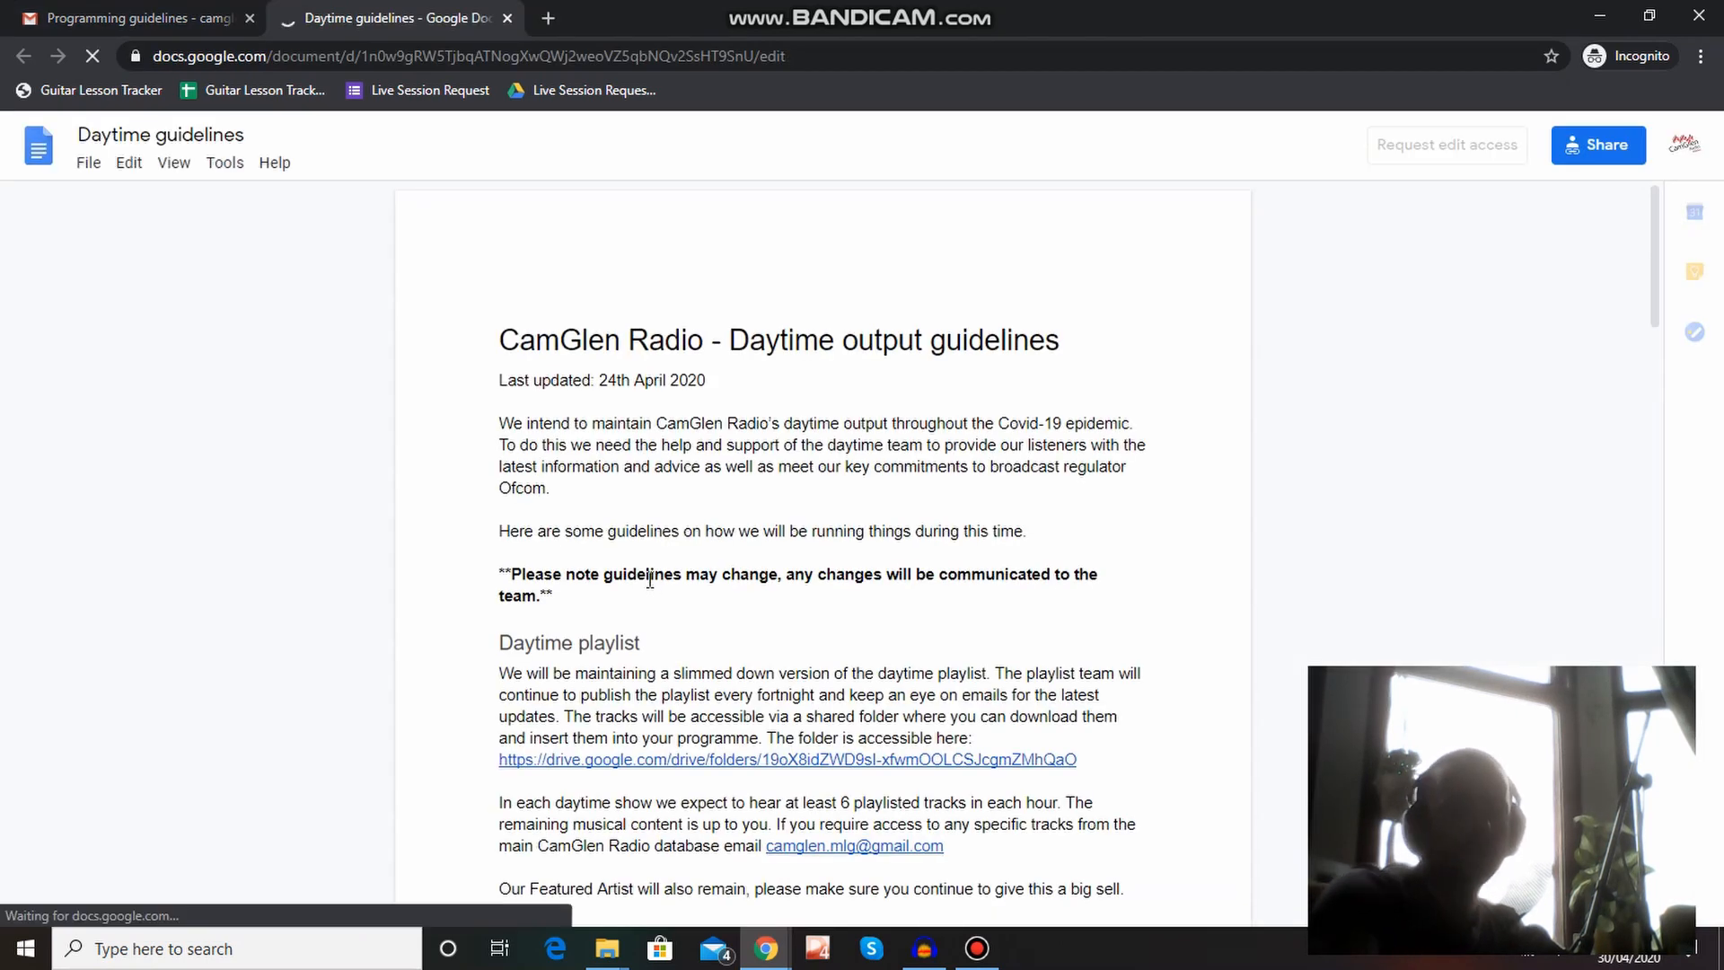
Read through the Daytime guidelines and open the shared folder "Playlist commencing 20th April" linked under Daytime playlist.
scroll(650, 581, down, 5)
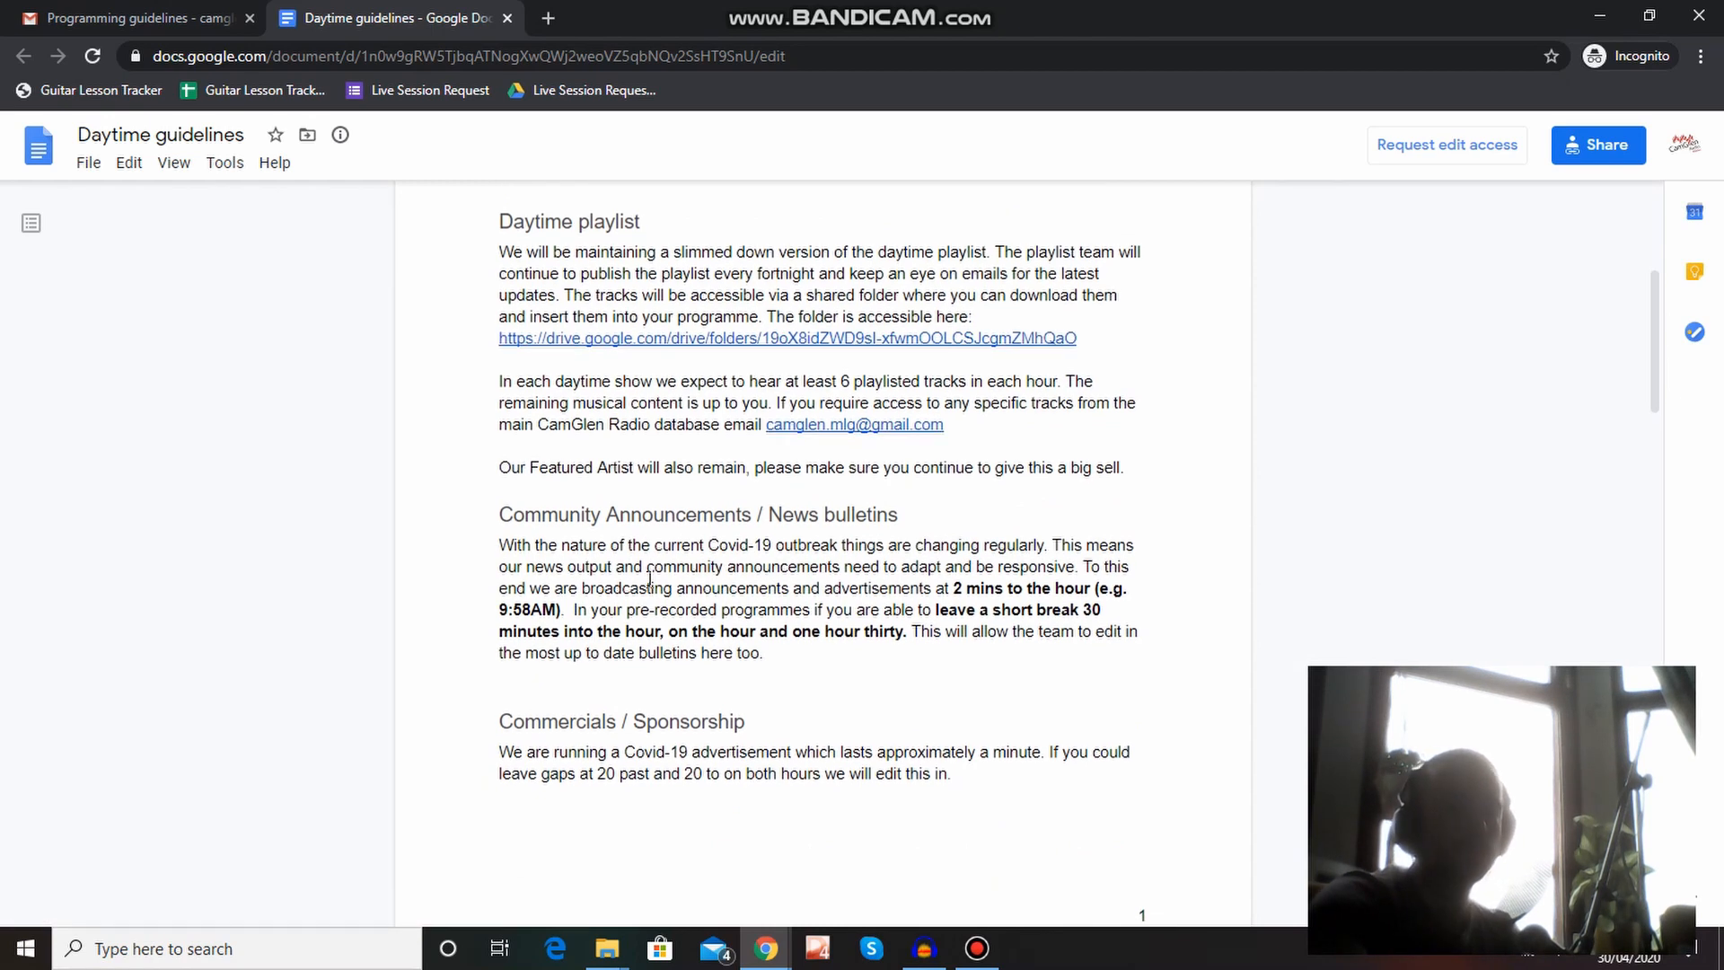
scroll(650, 581, down, 1)
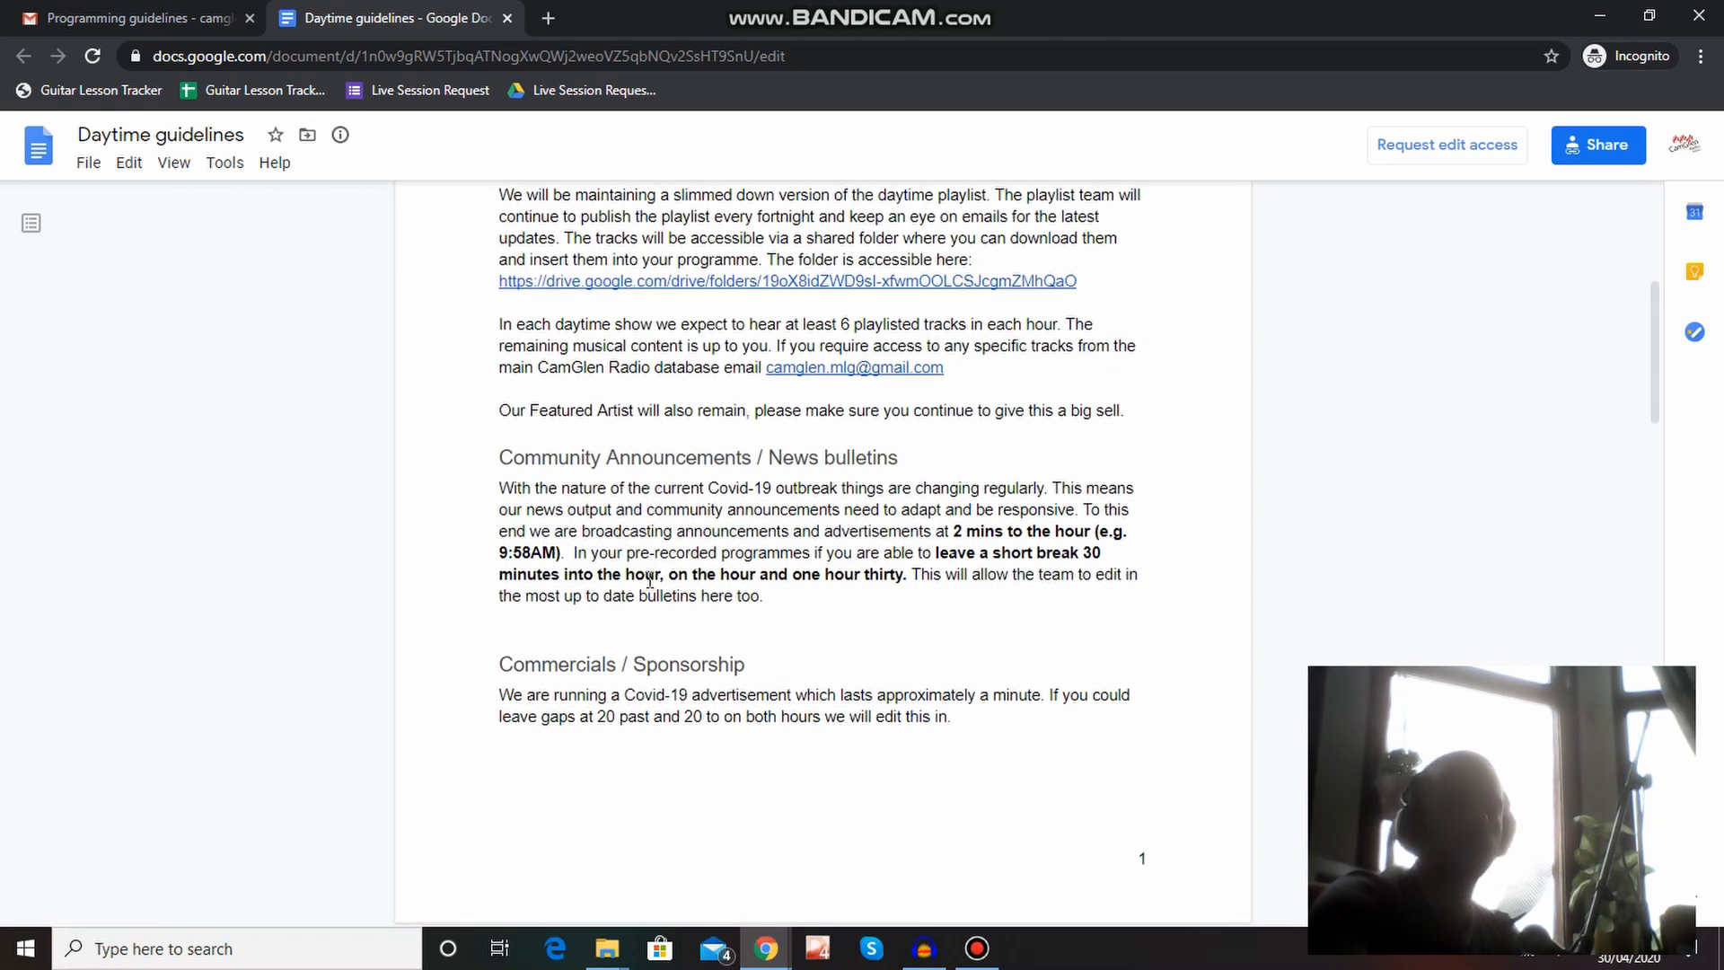
scroll(650, 581, down, 7)
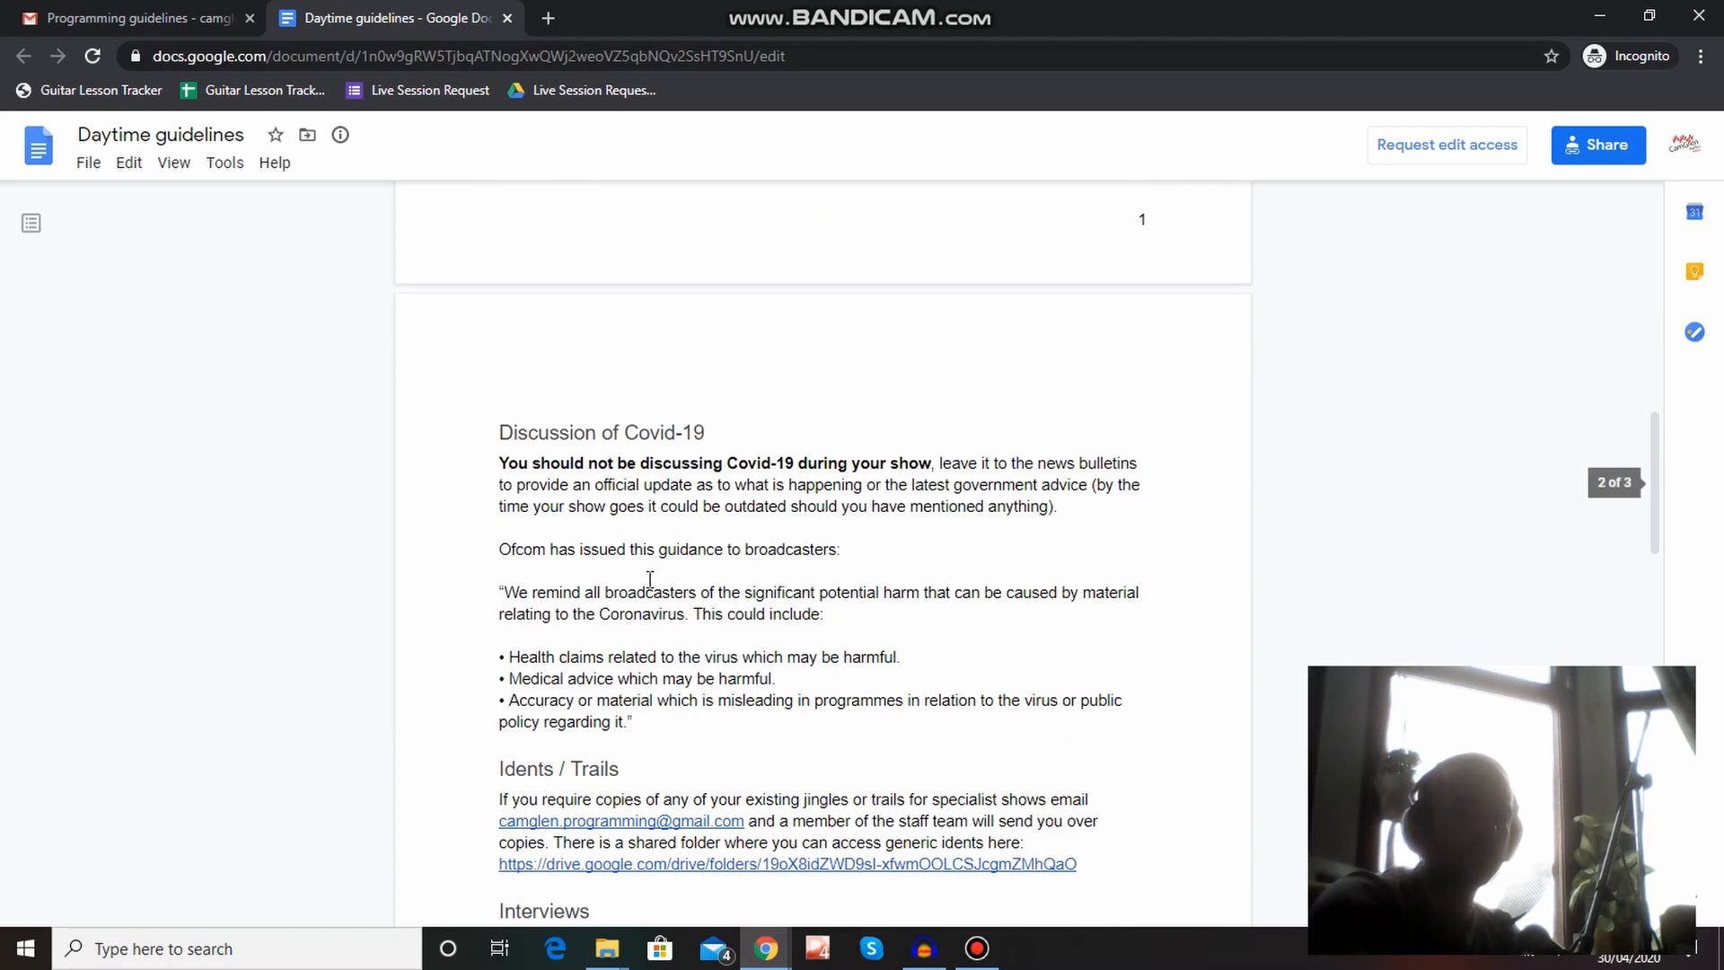
scroll(650, 579, down, 2)
scroll(650, 581, up, 9)
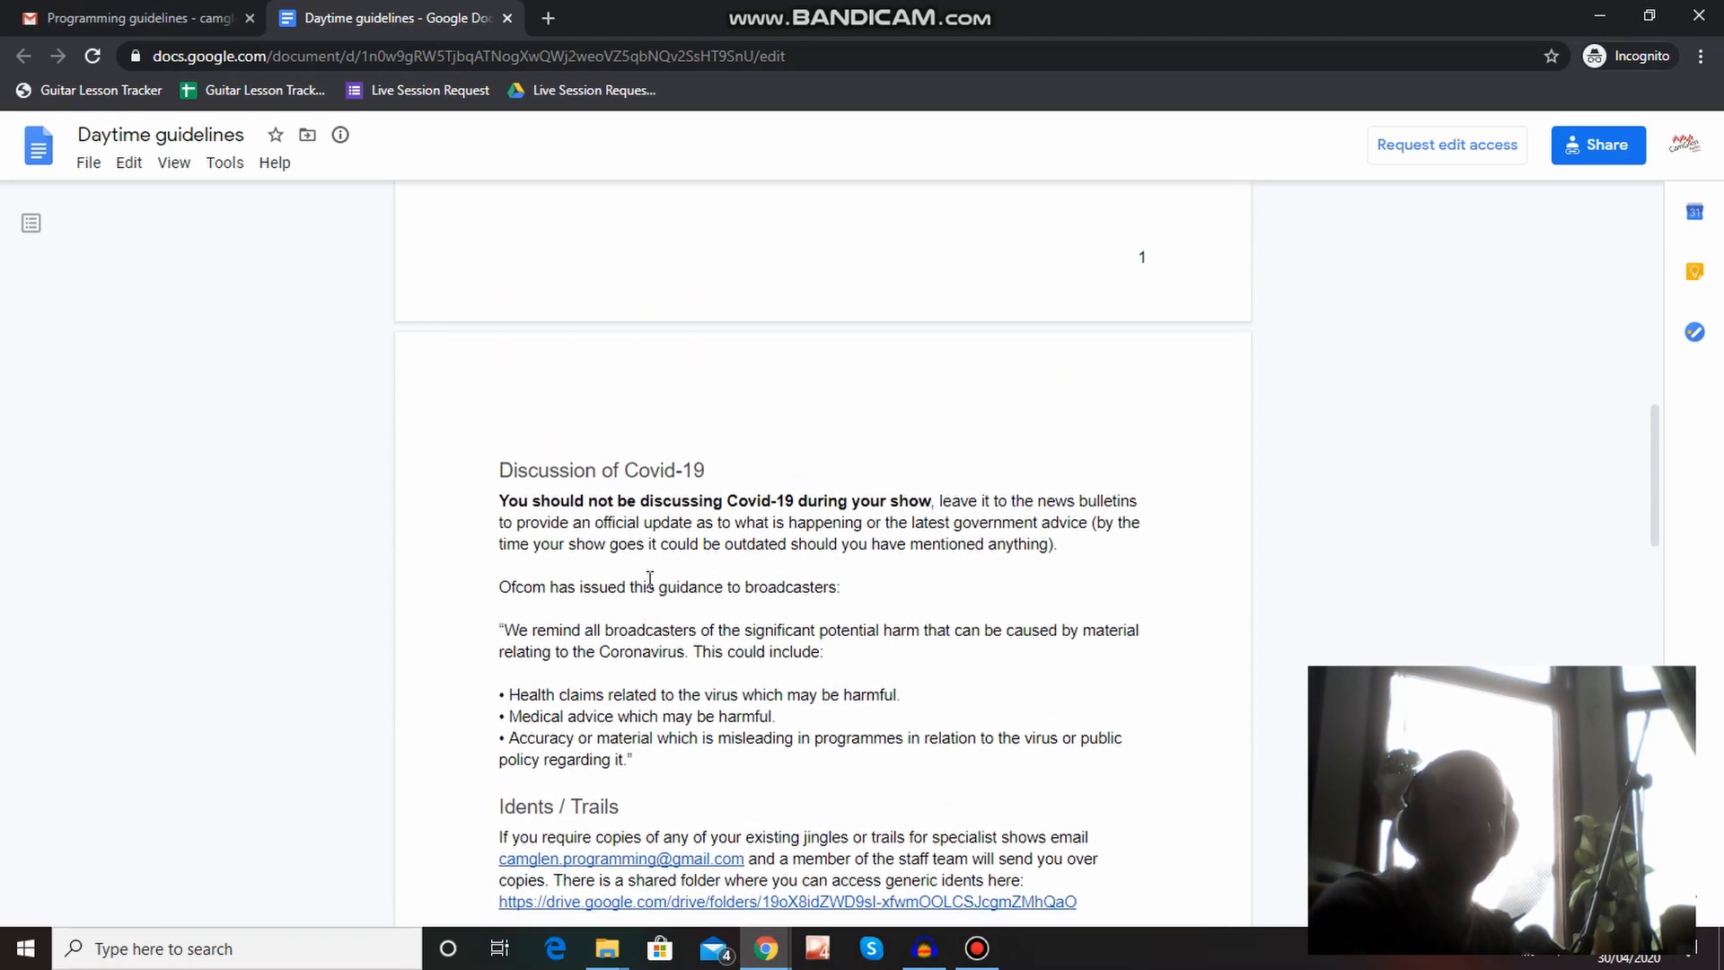
scroll(650, 581, up, 2)
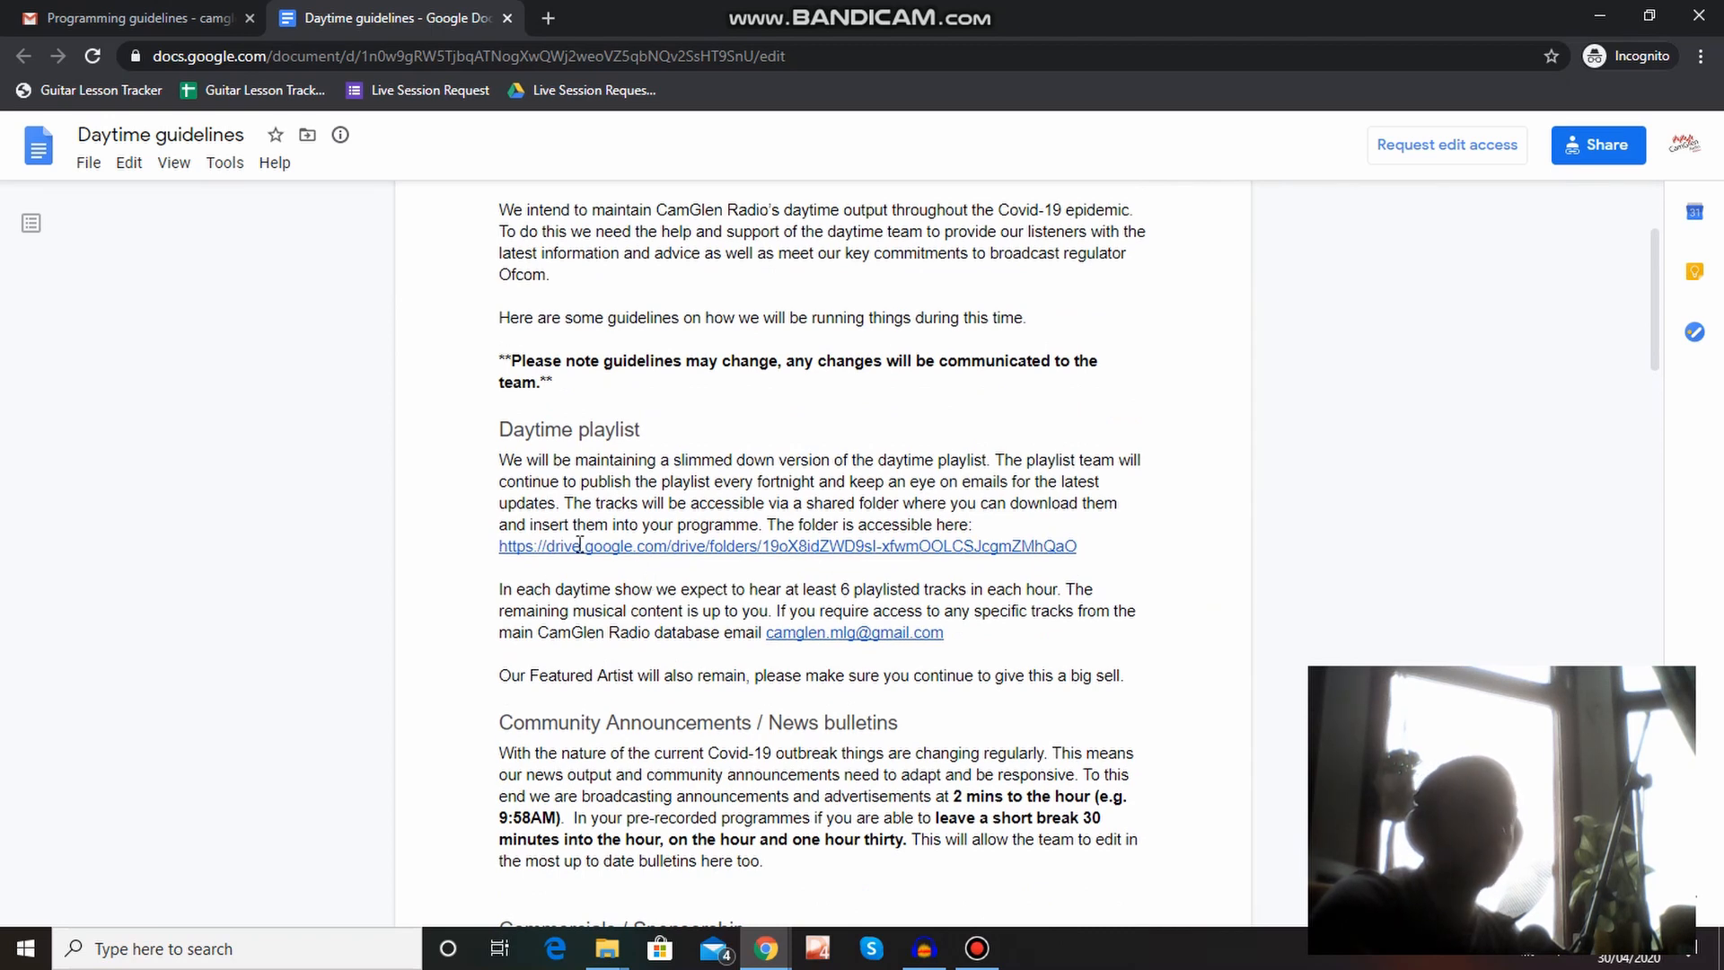
click(582, 545)
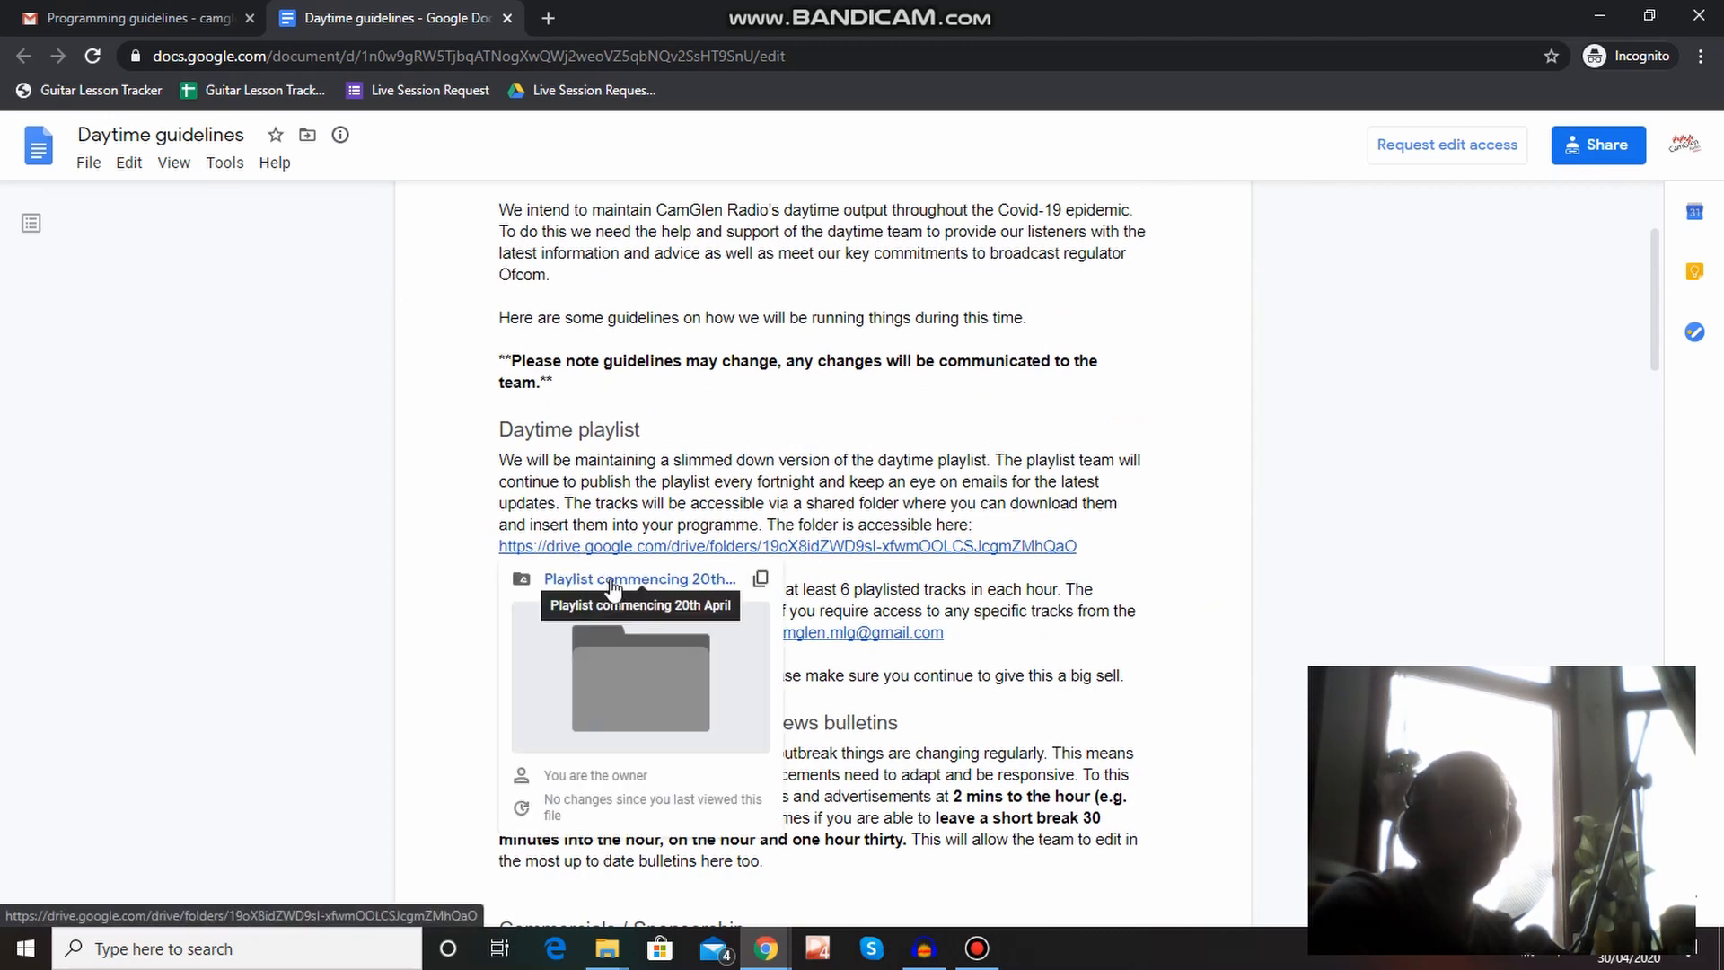
click(666, 582)
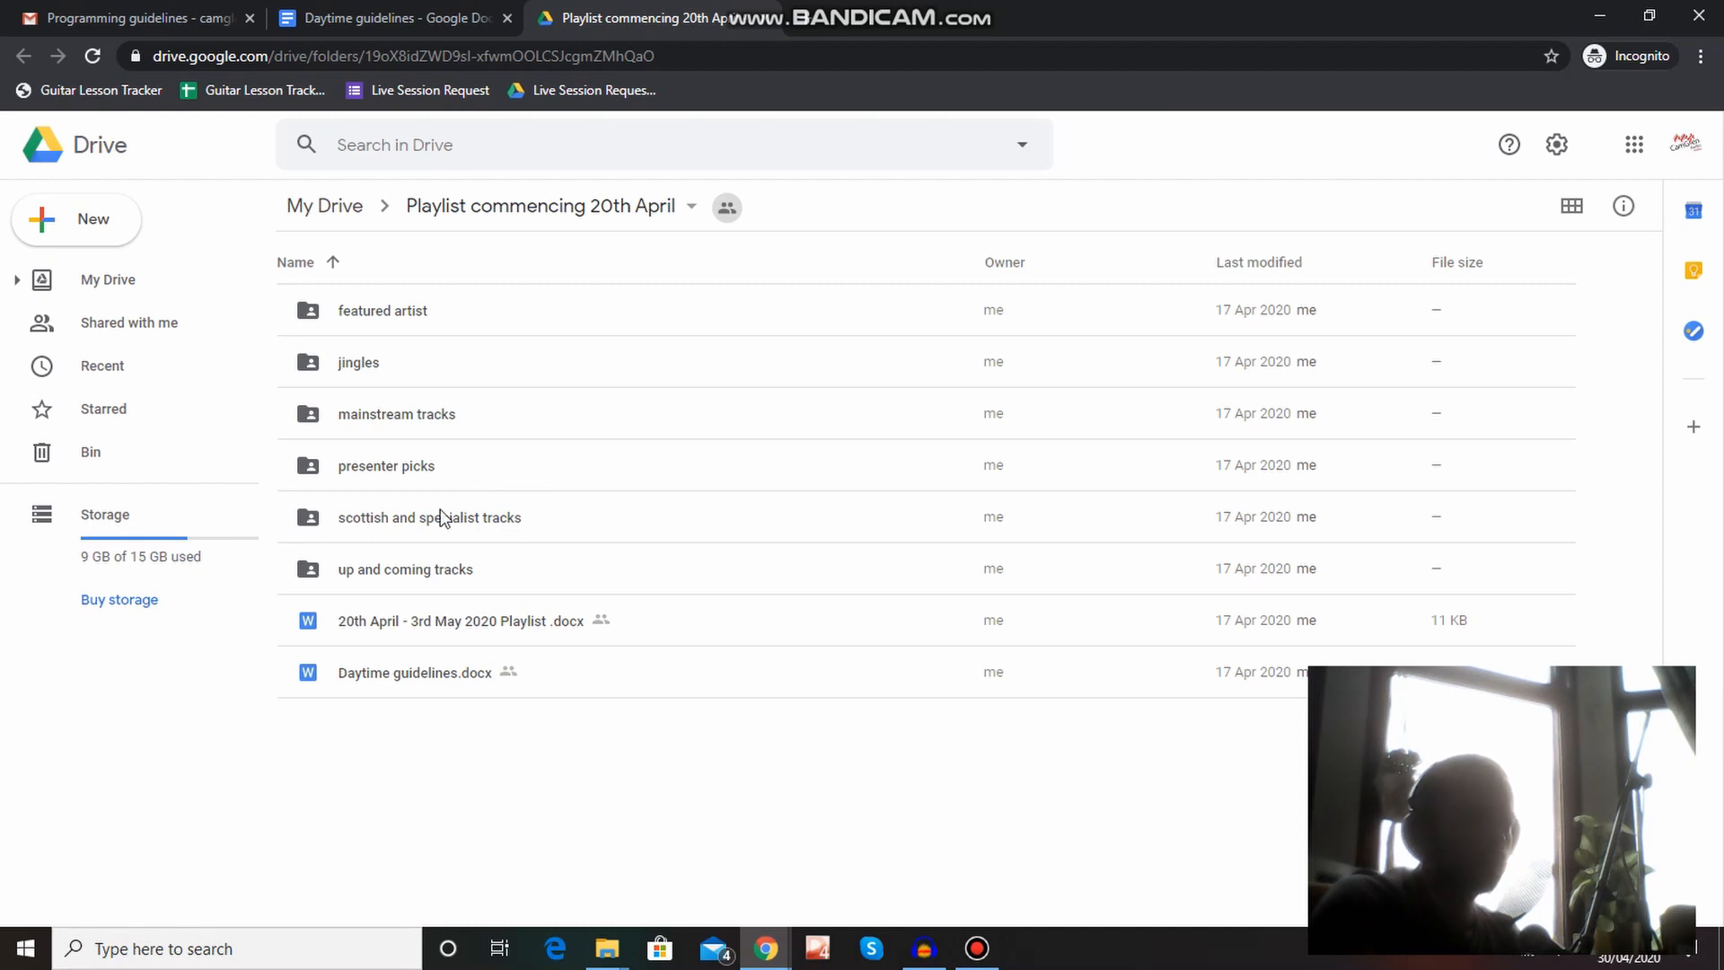
Open the "up and coming tracks" subfolder and look through its audio files.
double_click(418, 573)
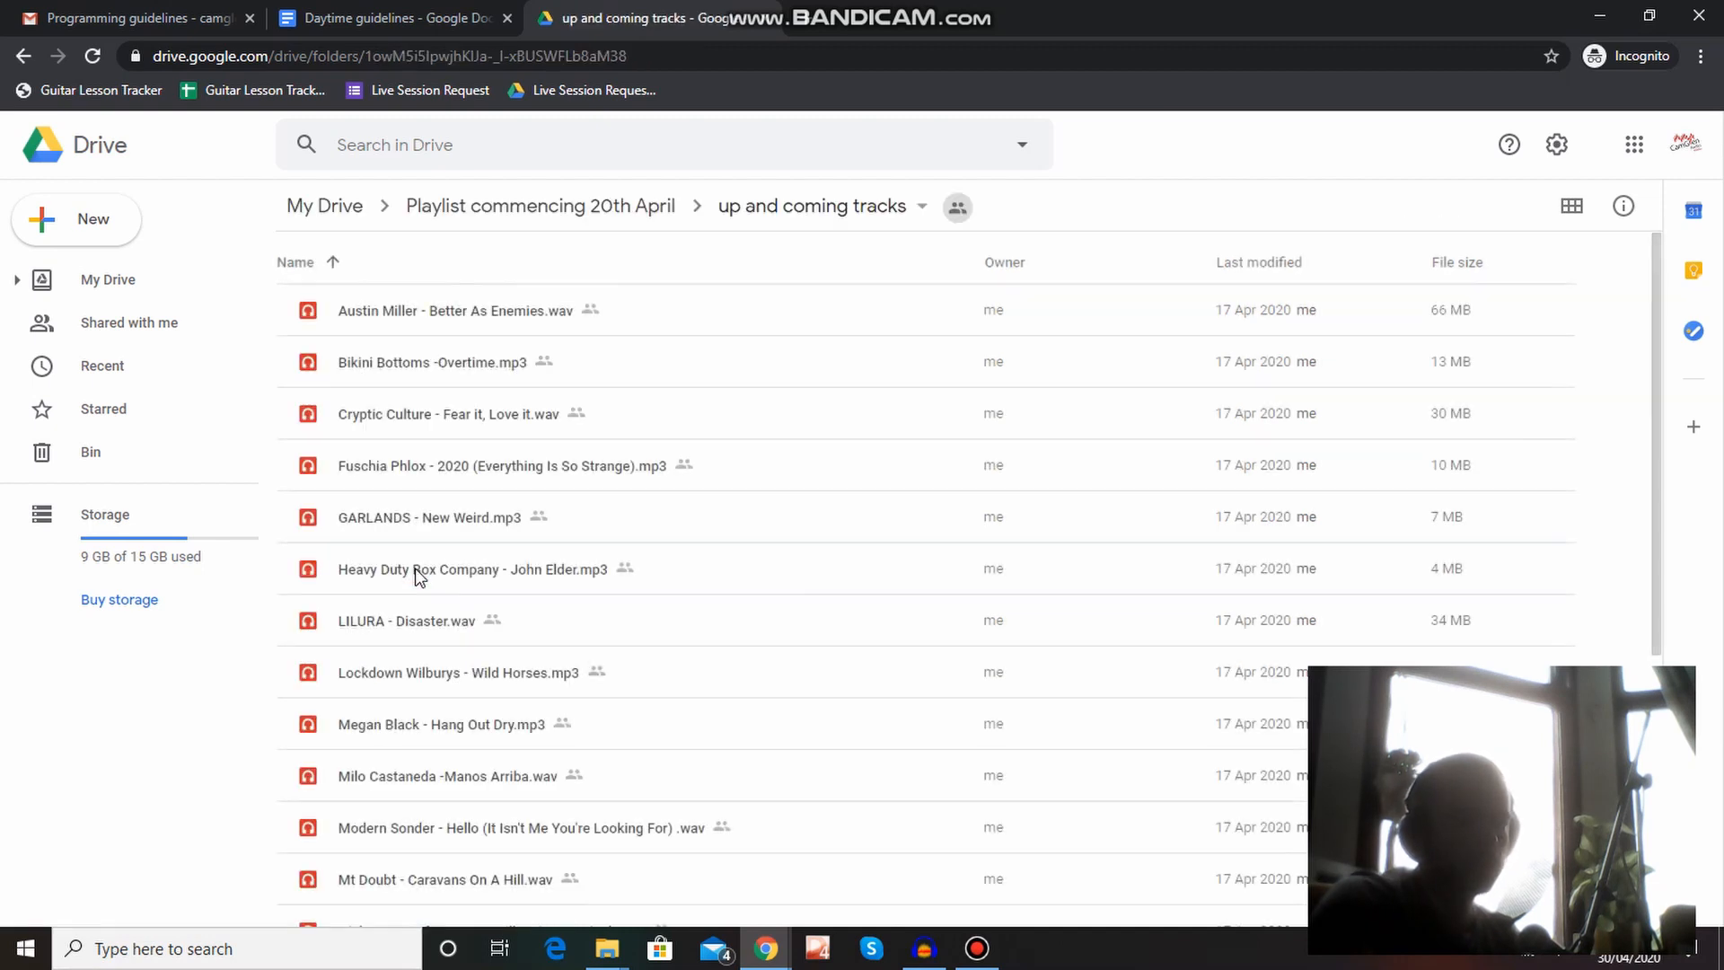
scroll(415, 568, down, 1)
scroll(415, 567, down, 4)
scroll(415, 567, up, 5)
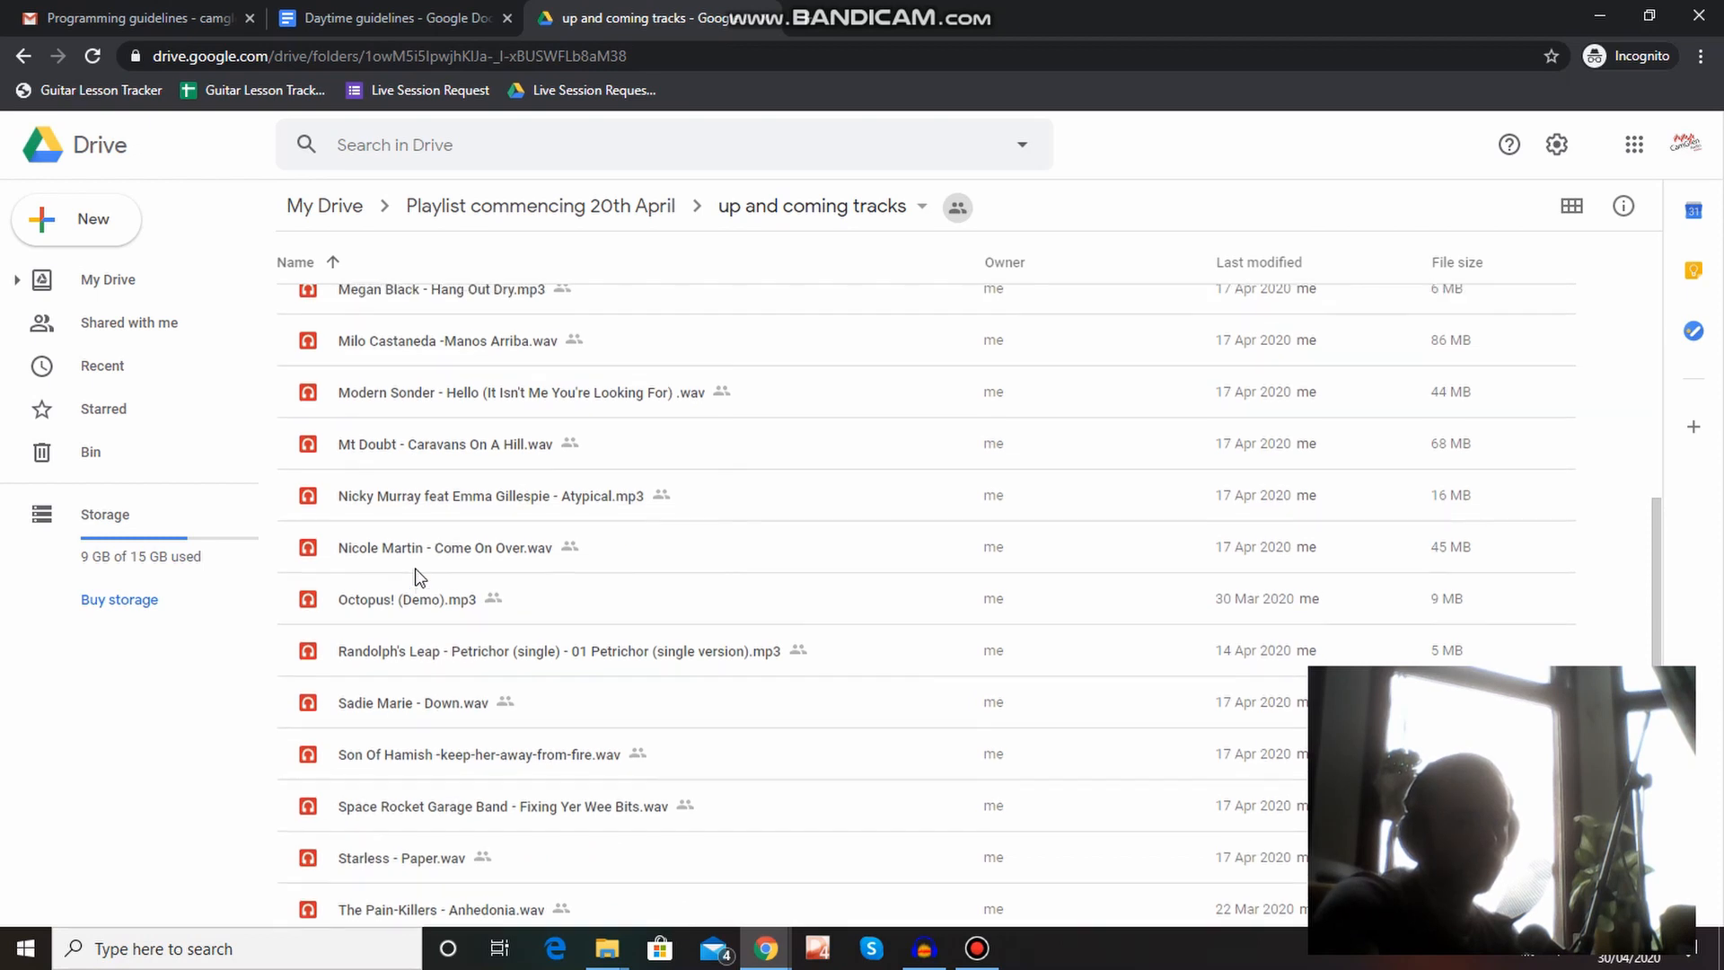
click(22, 56)
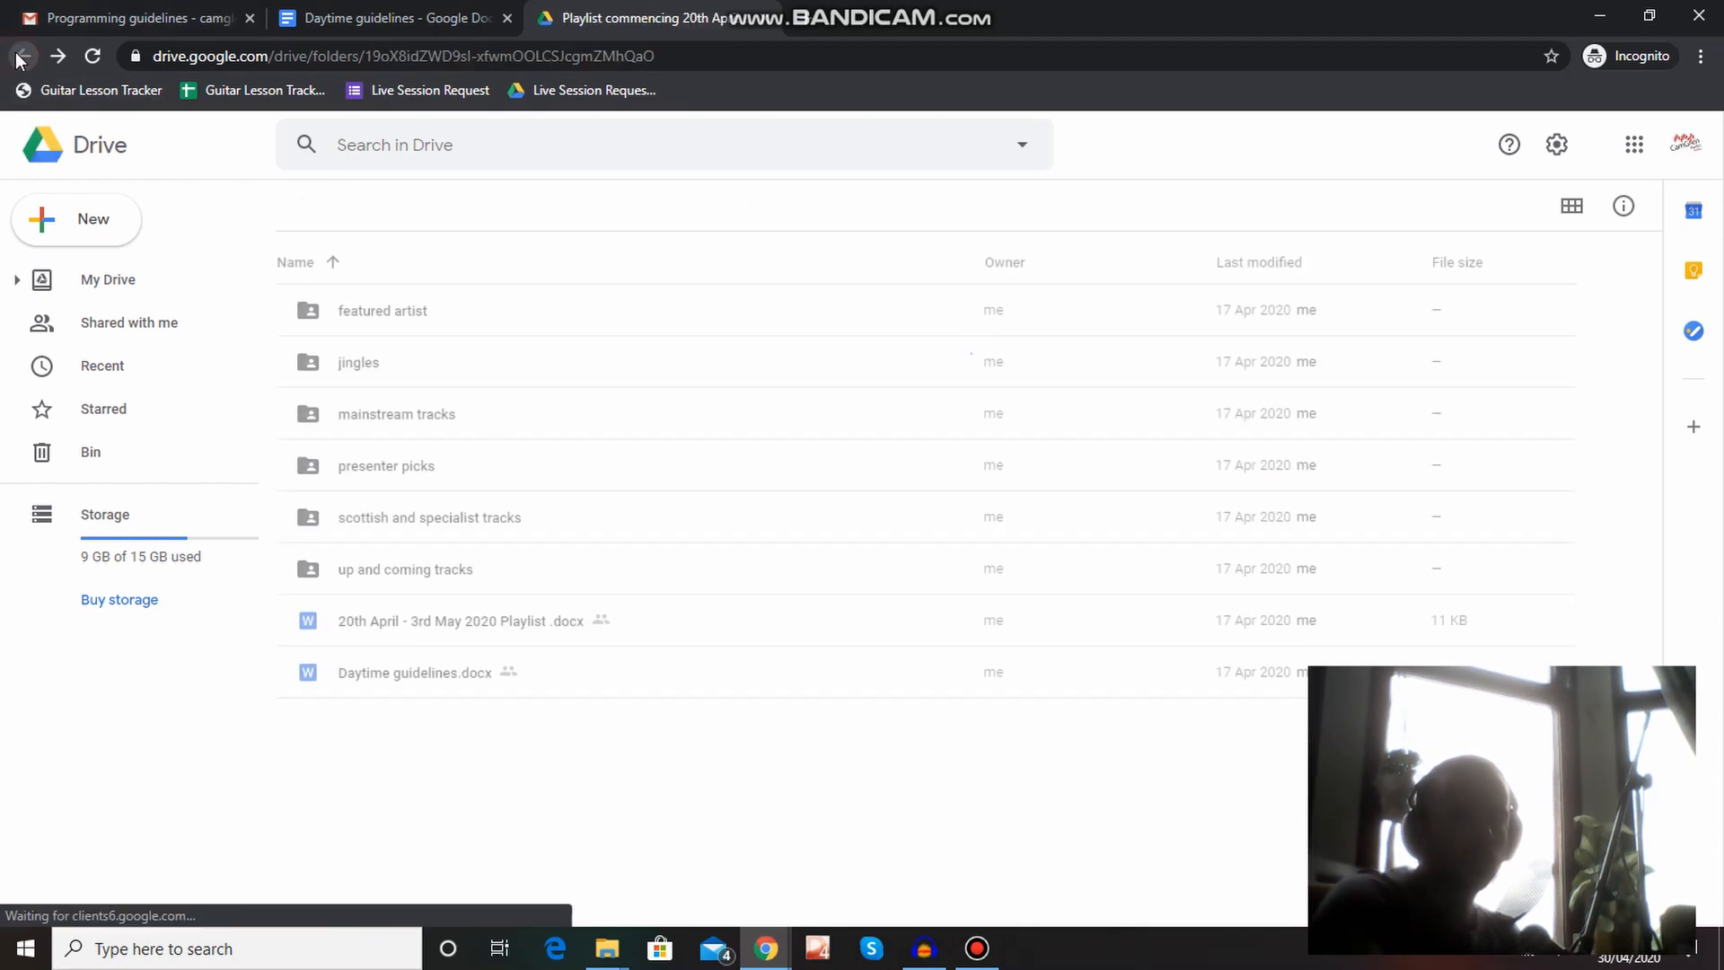
double_click(429, 582)
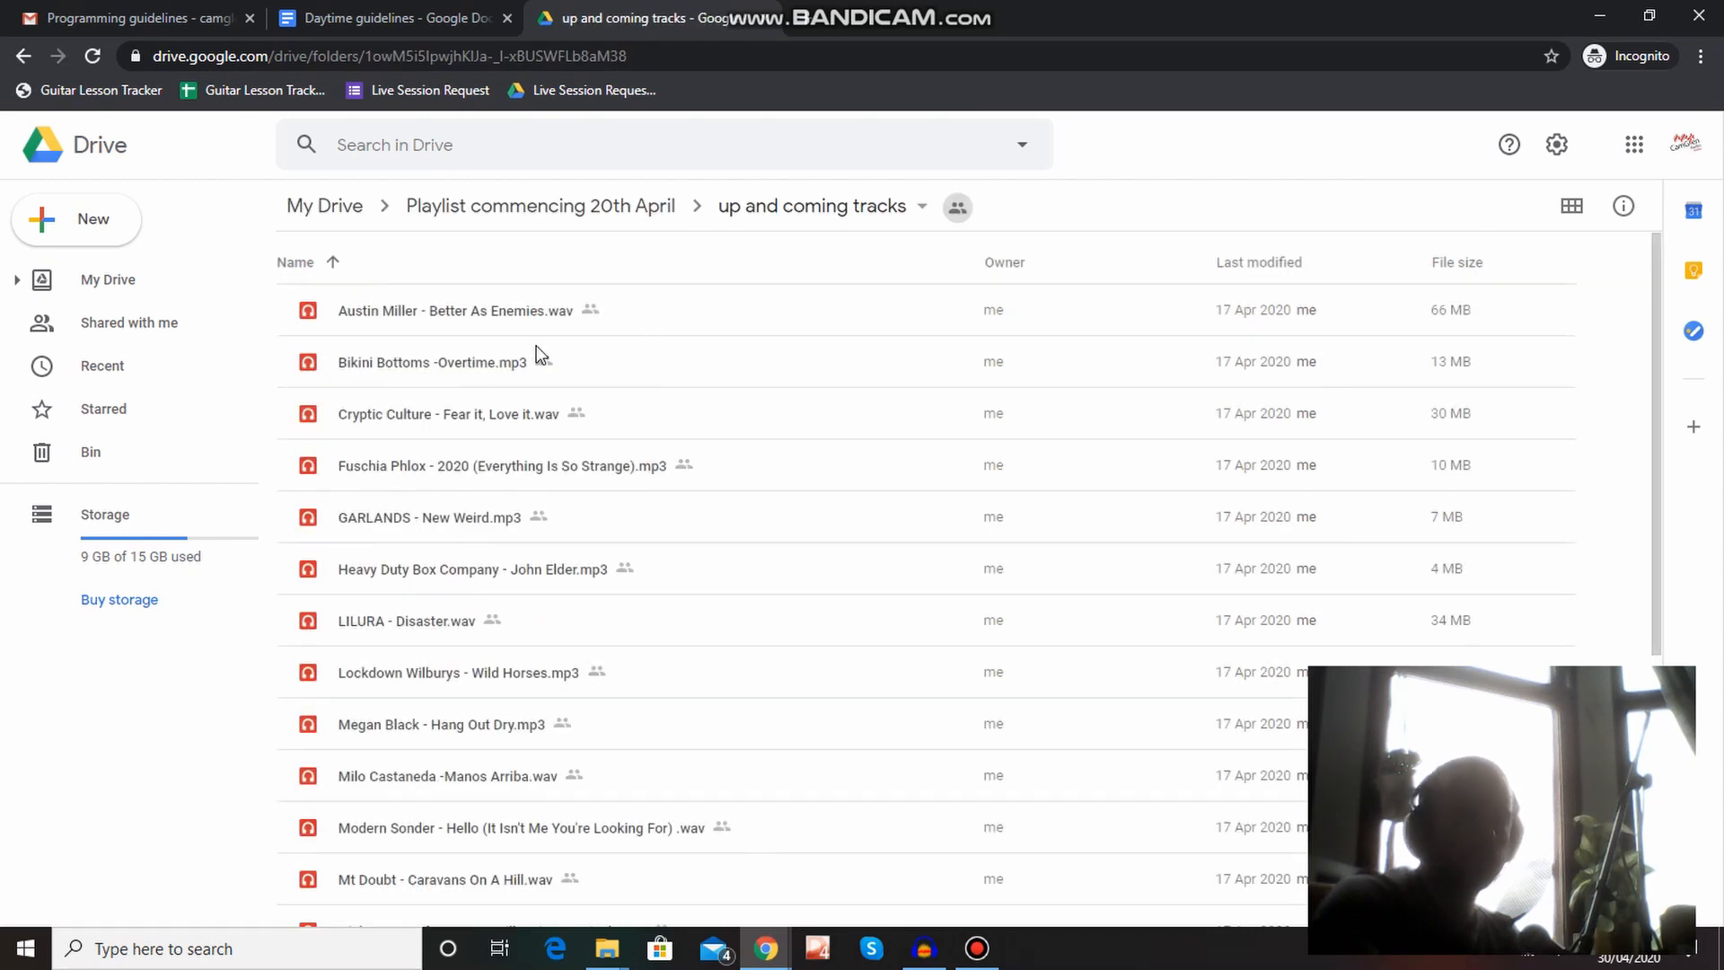
Download five tracks together: Better As Enemies.wav, Fear it, Love it.wav, New Weird.mp3, Disaster.wav and Hang Out Dry.mp3.
click(446, 321)
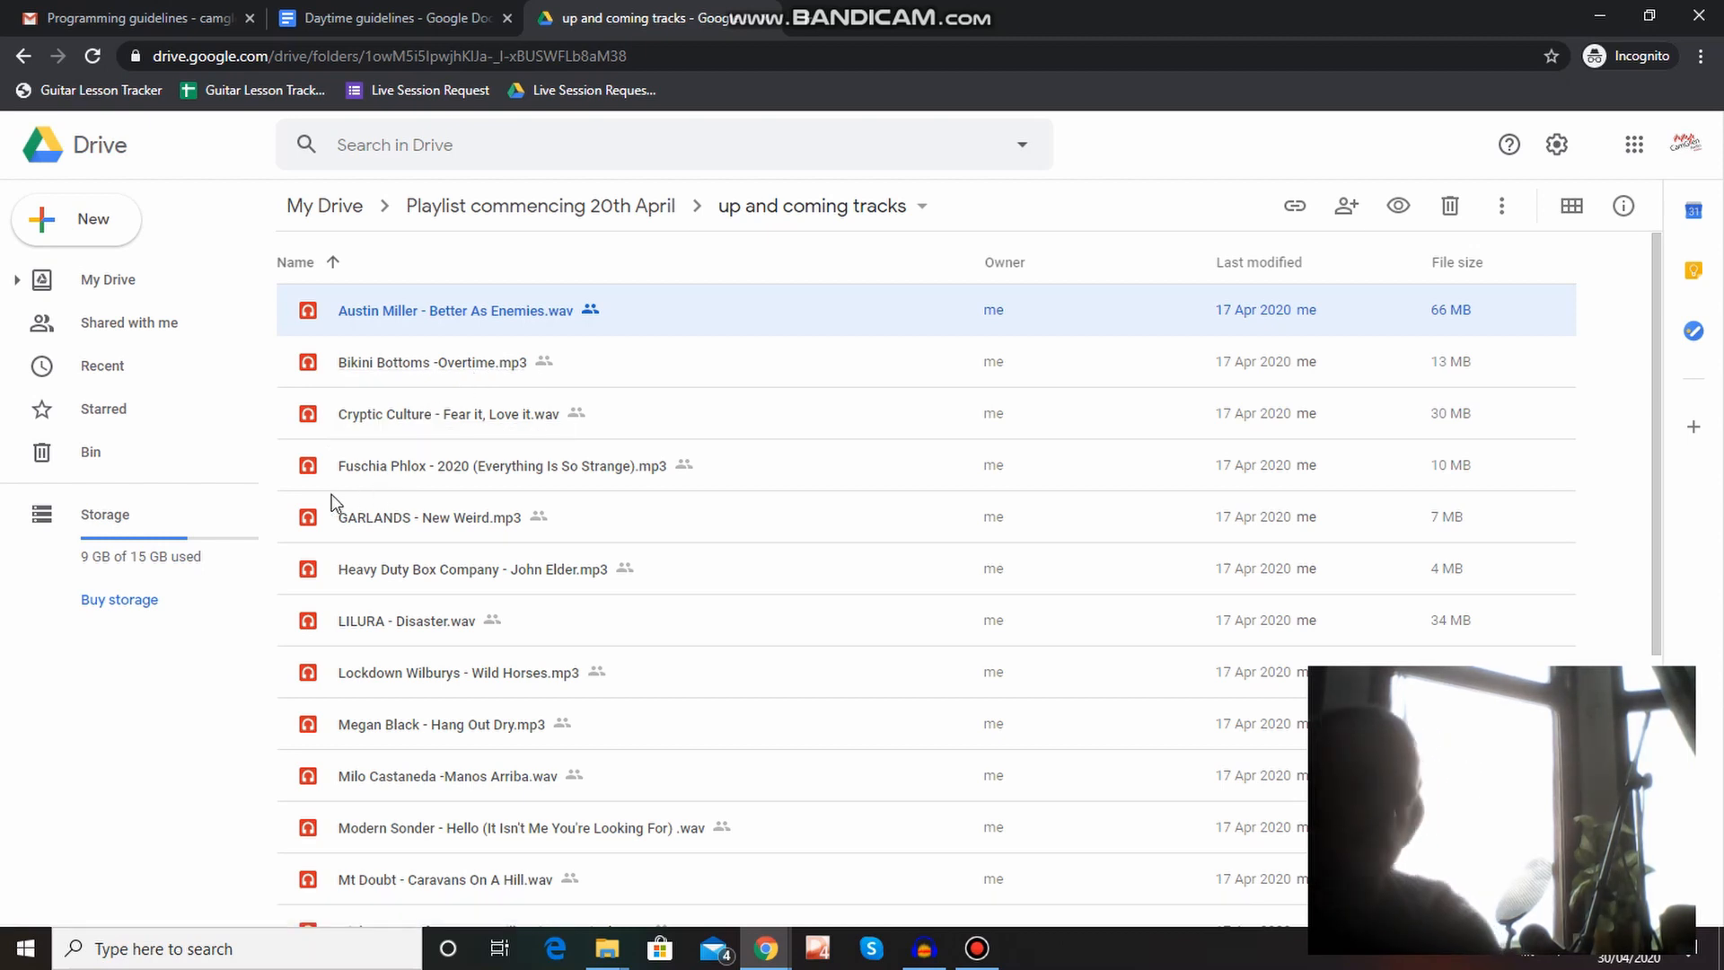
ctrl+click(377, 525)
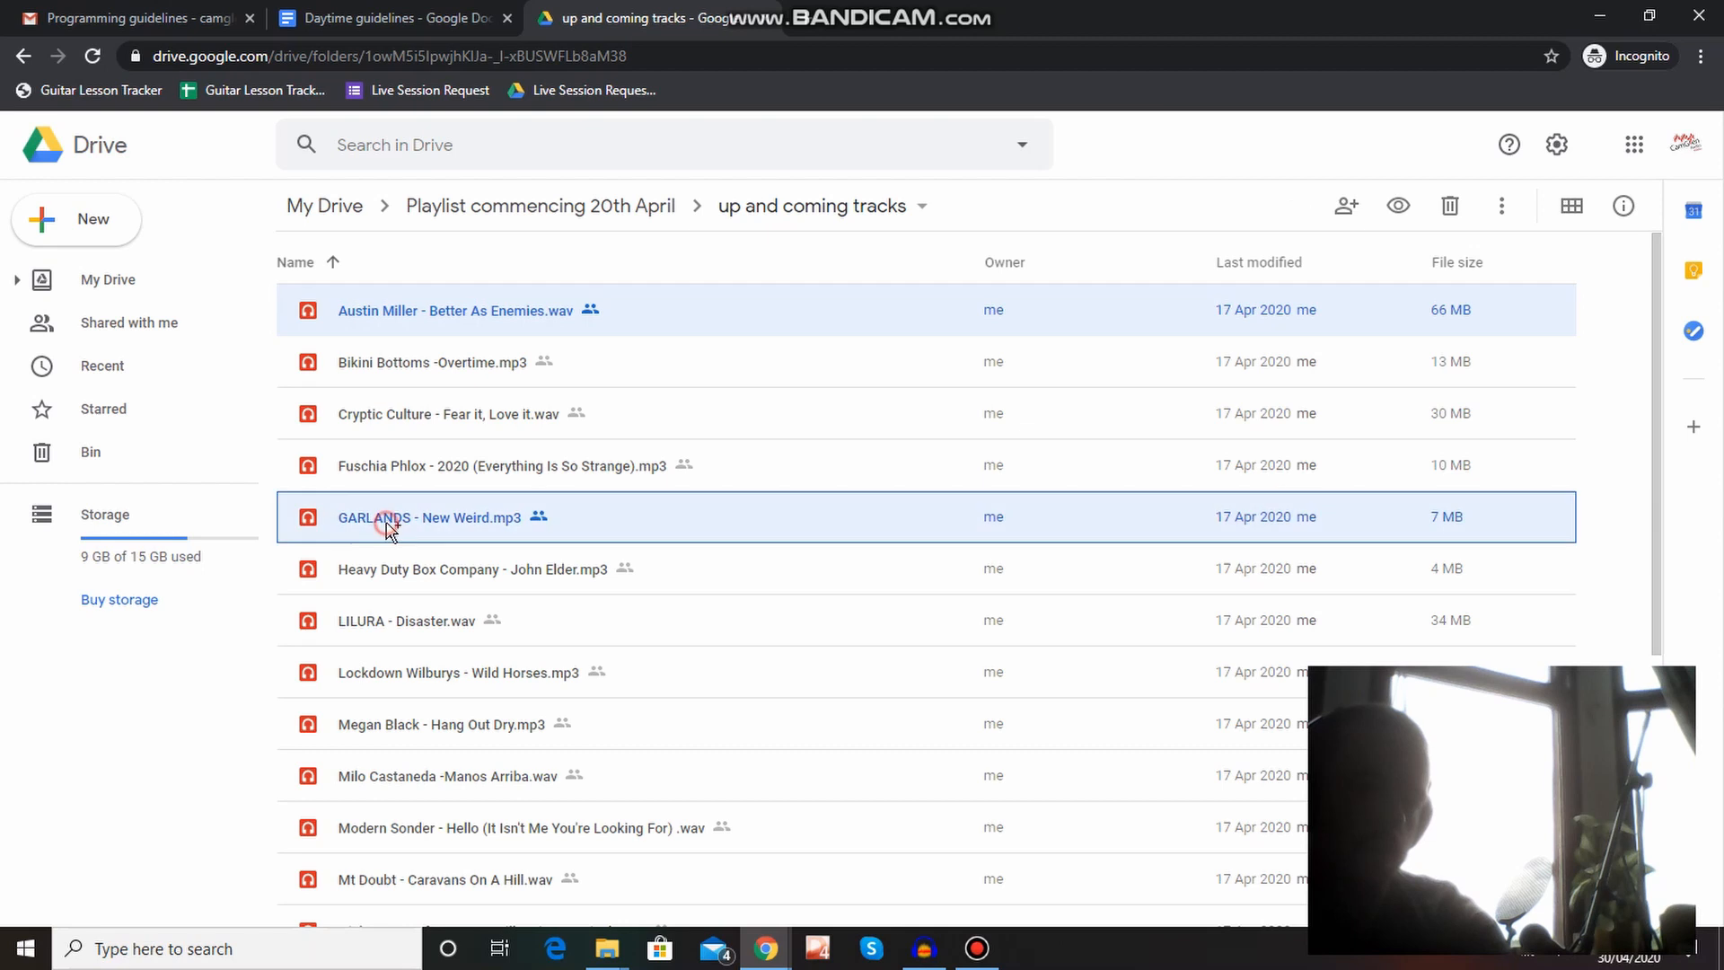
ctrl+click(403, 425)
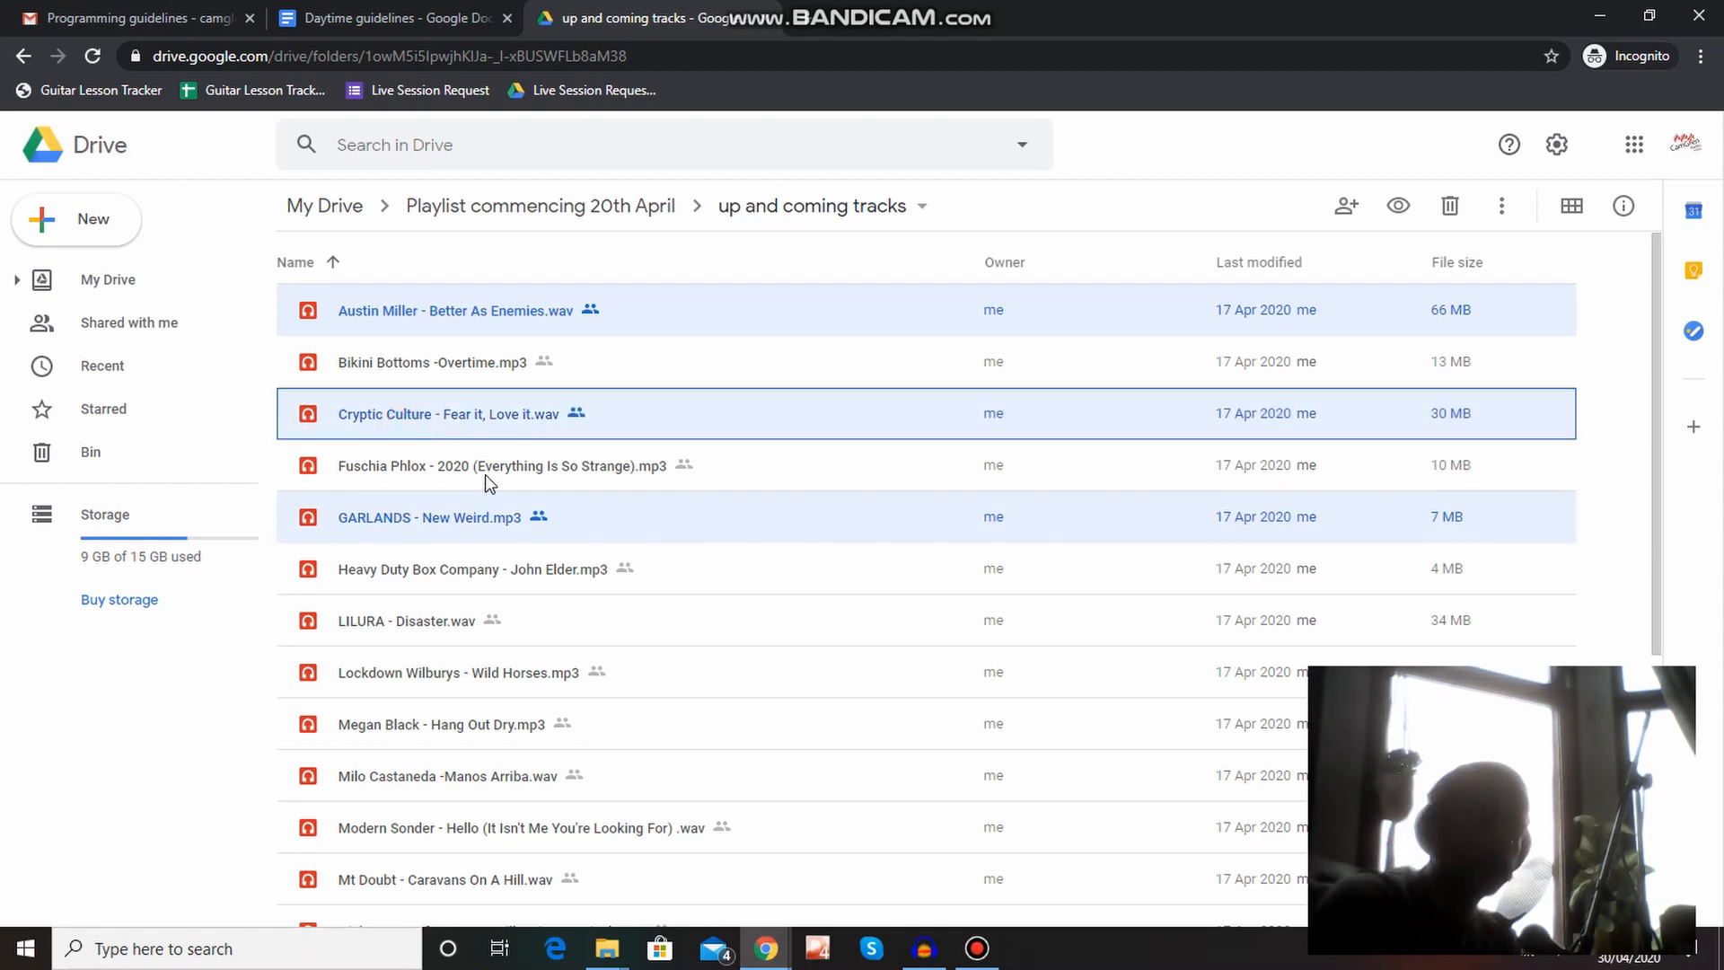
ctrl+click(447, 623)
ctrl+click(418, 730)
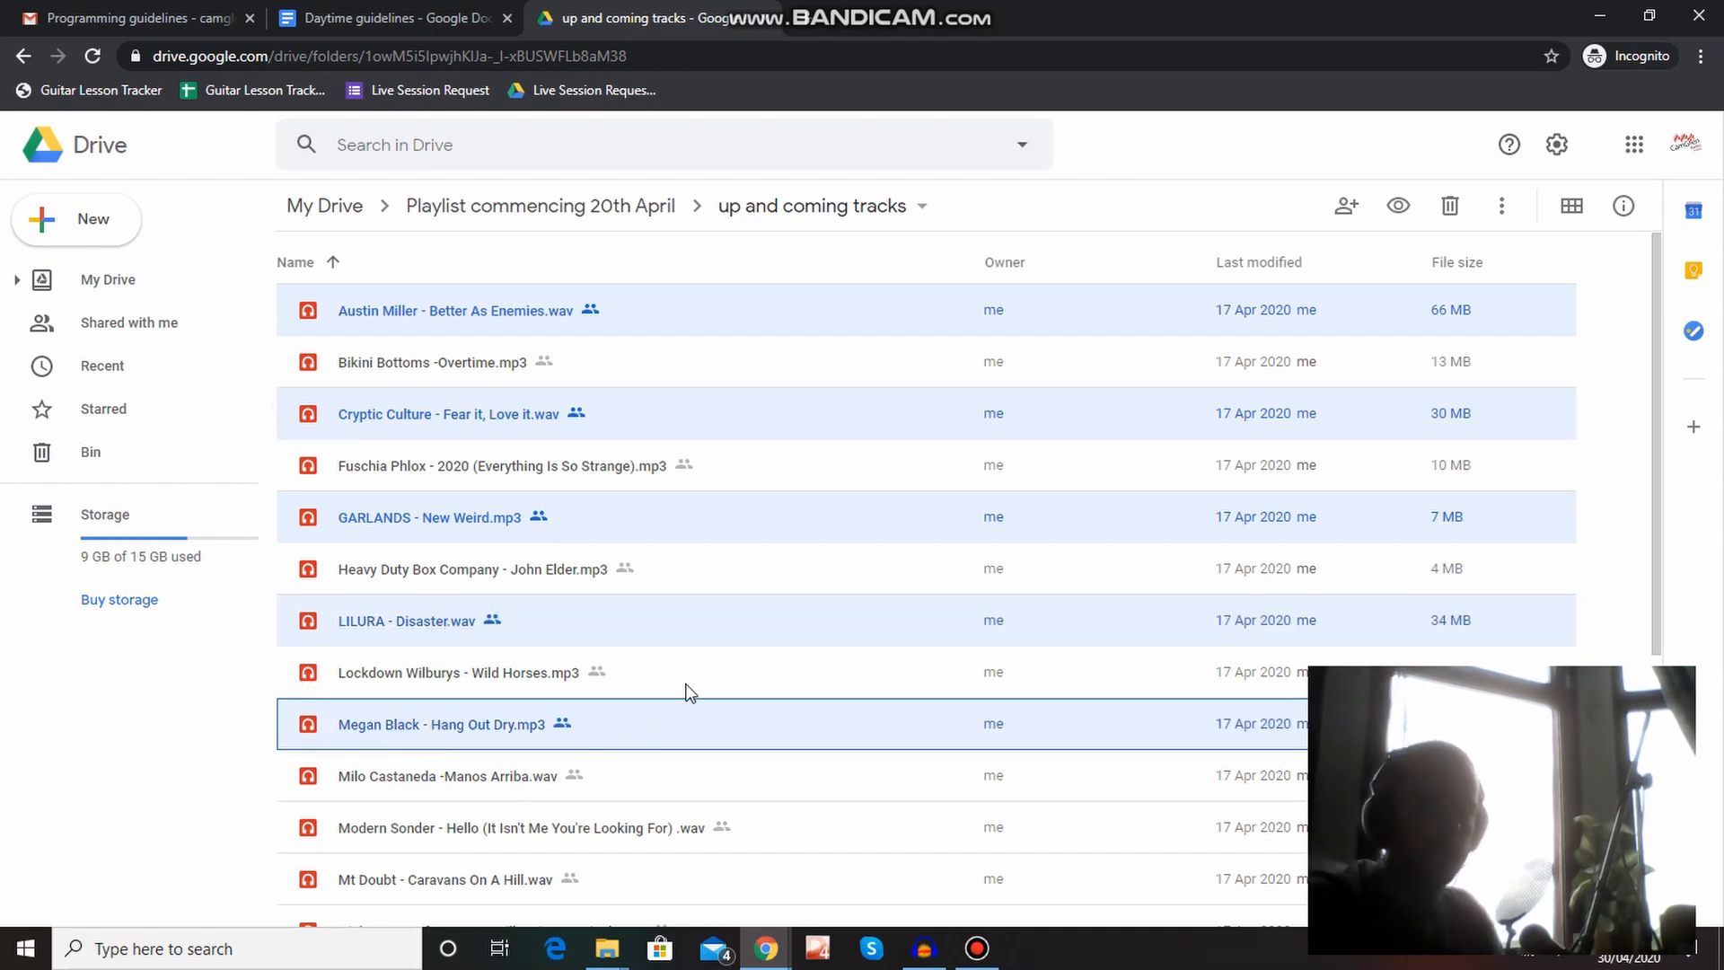
right_click(553, 505)
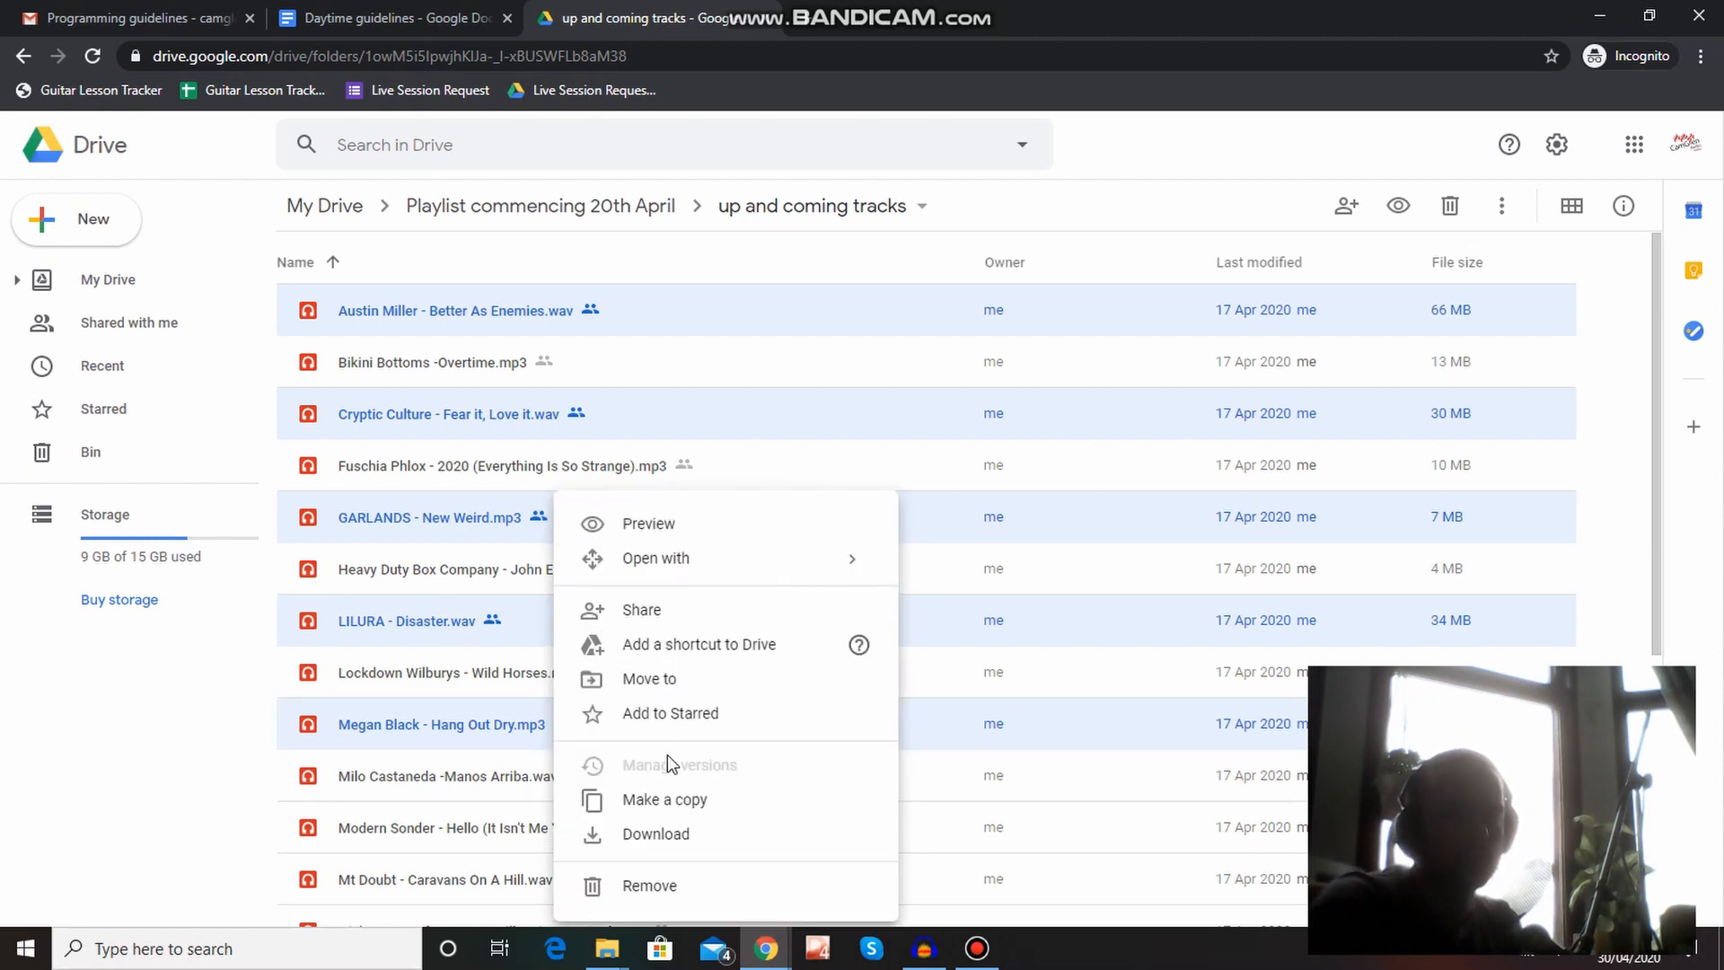
click(664, 835)
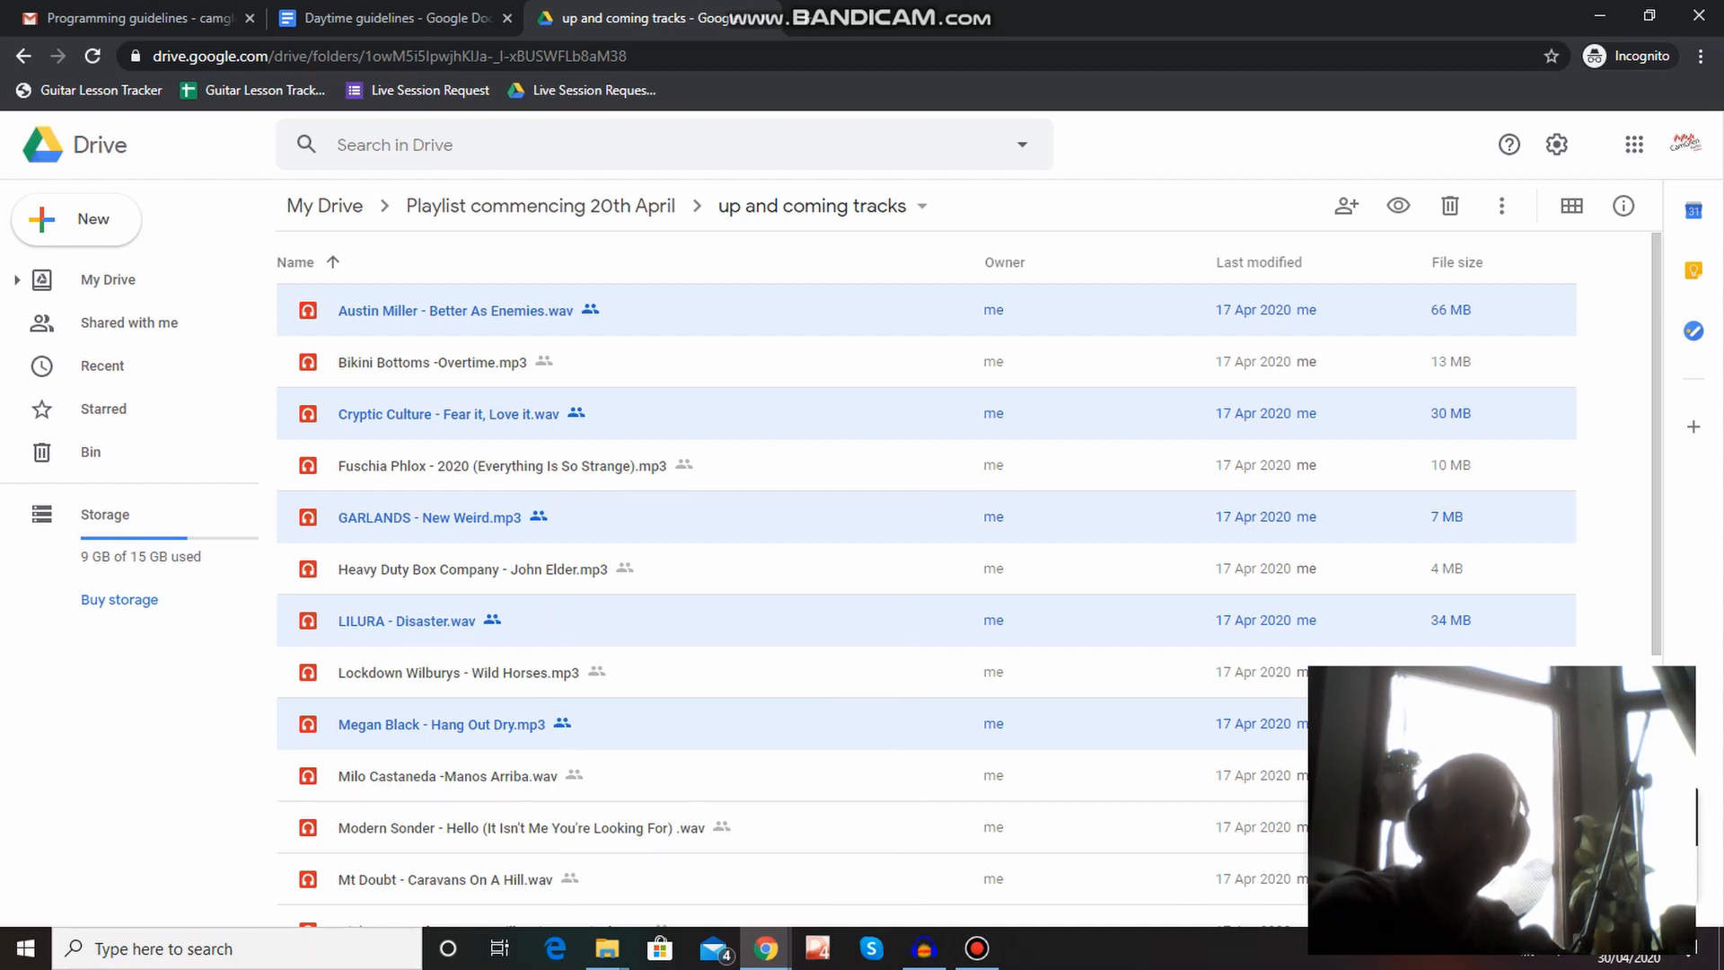
click(975, 952)
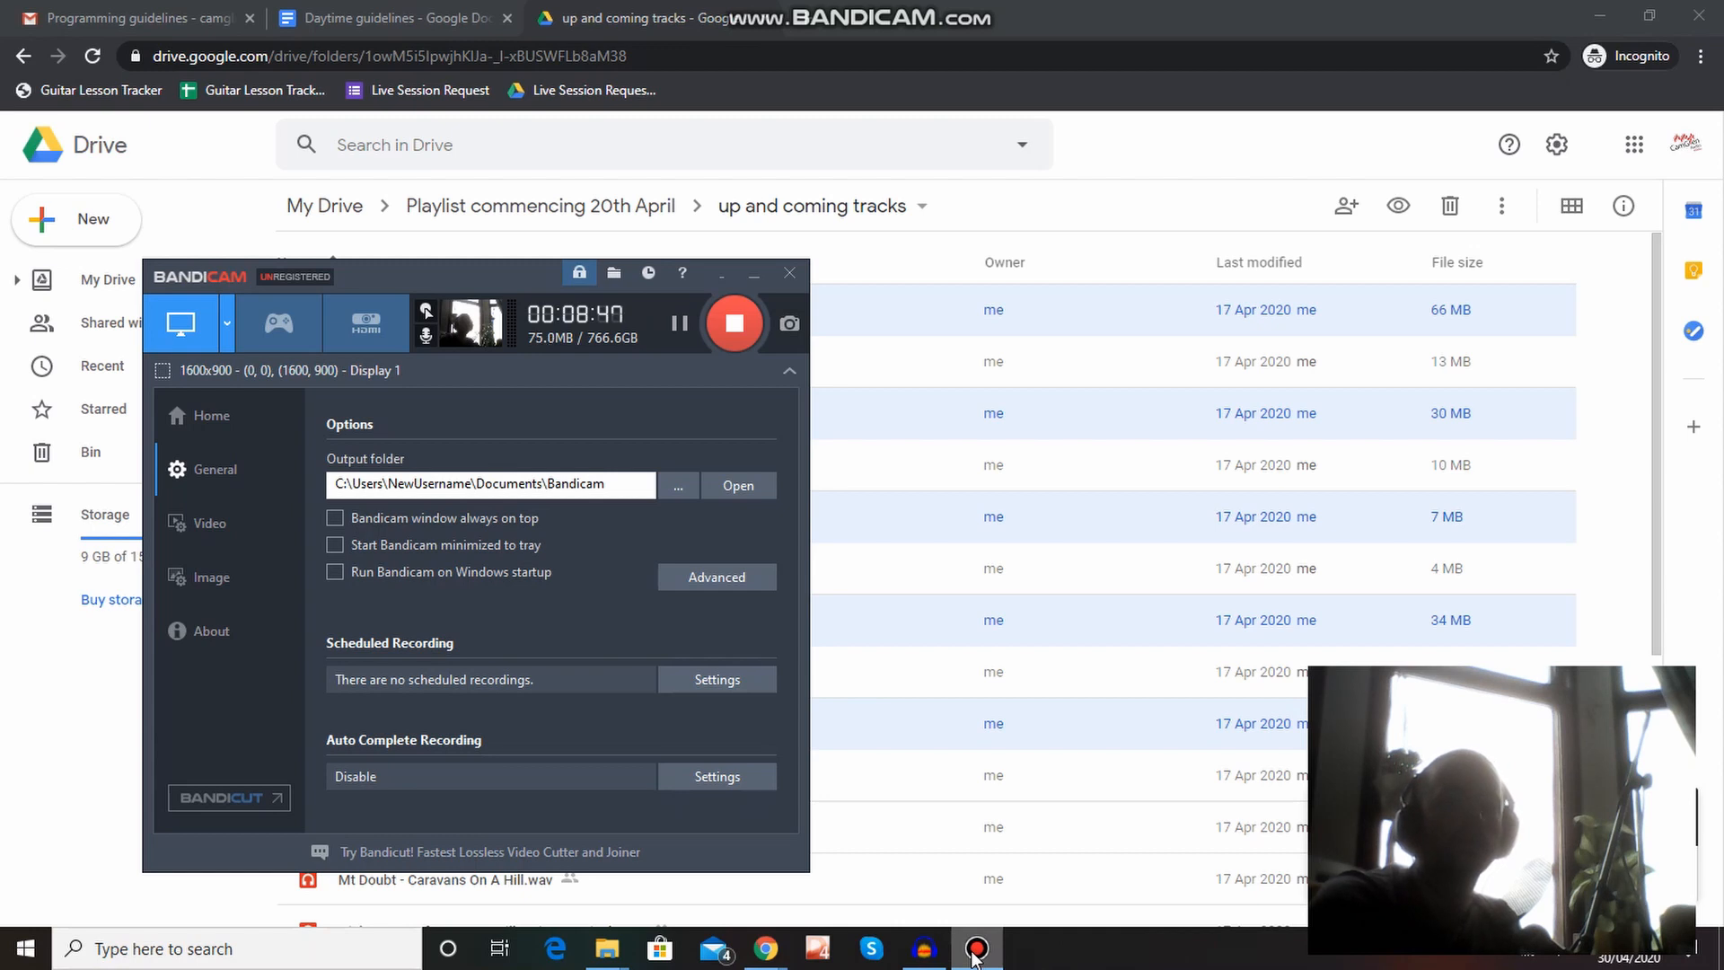
Return to the Drive page in Chrome, confirm leaving the site so the tracks download, and open the downloaded zip.
click(1206, 10)
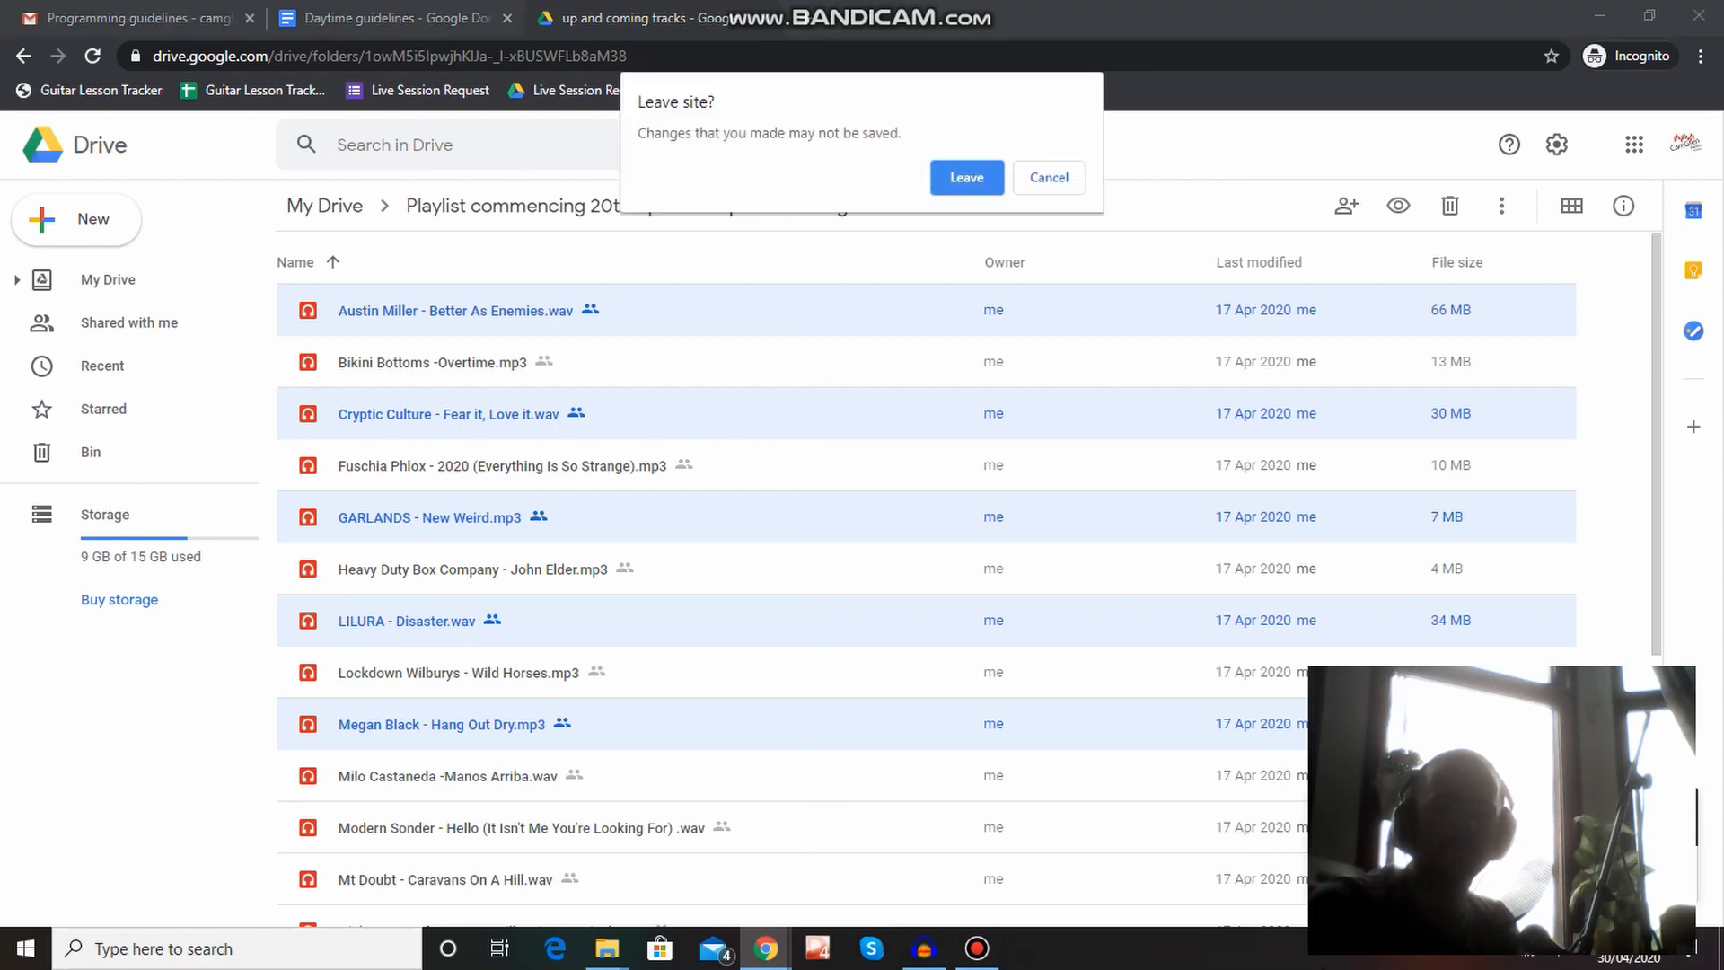
click(967, 178)
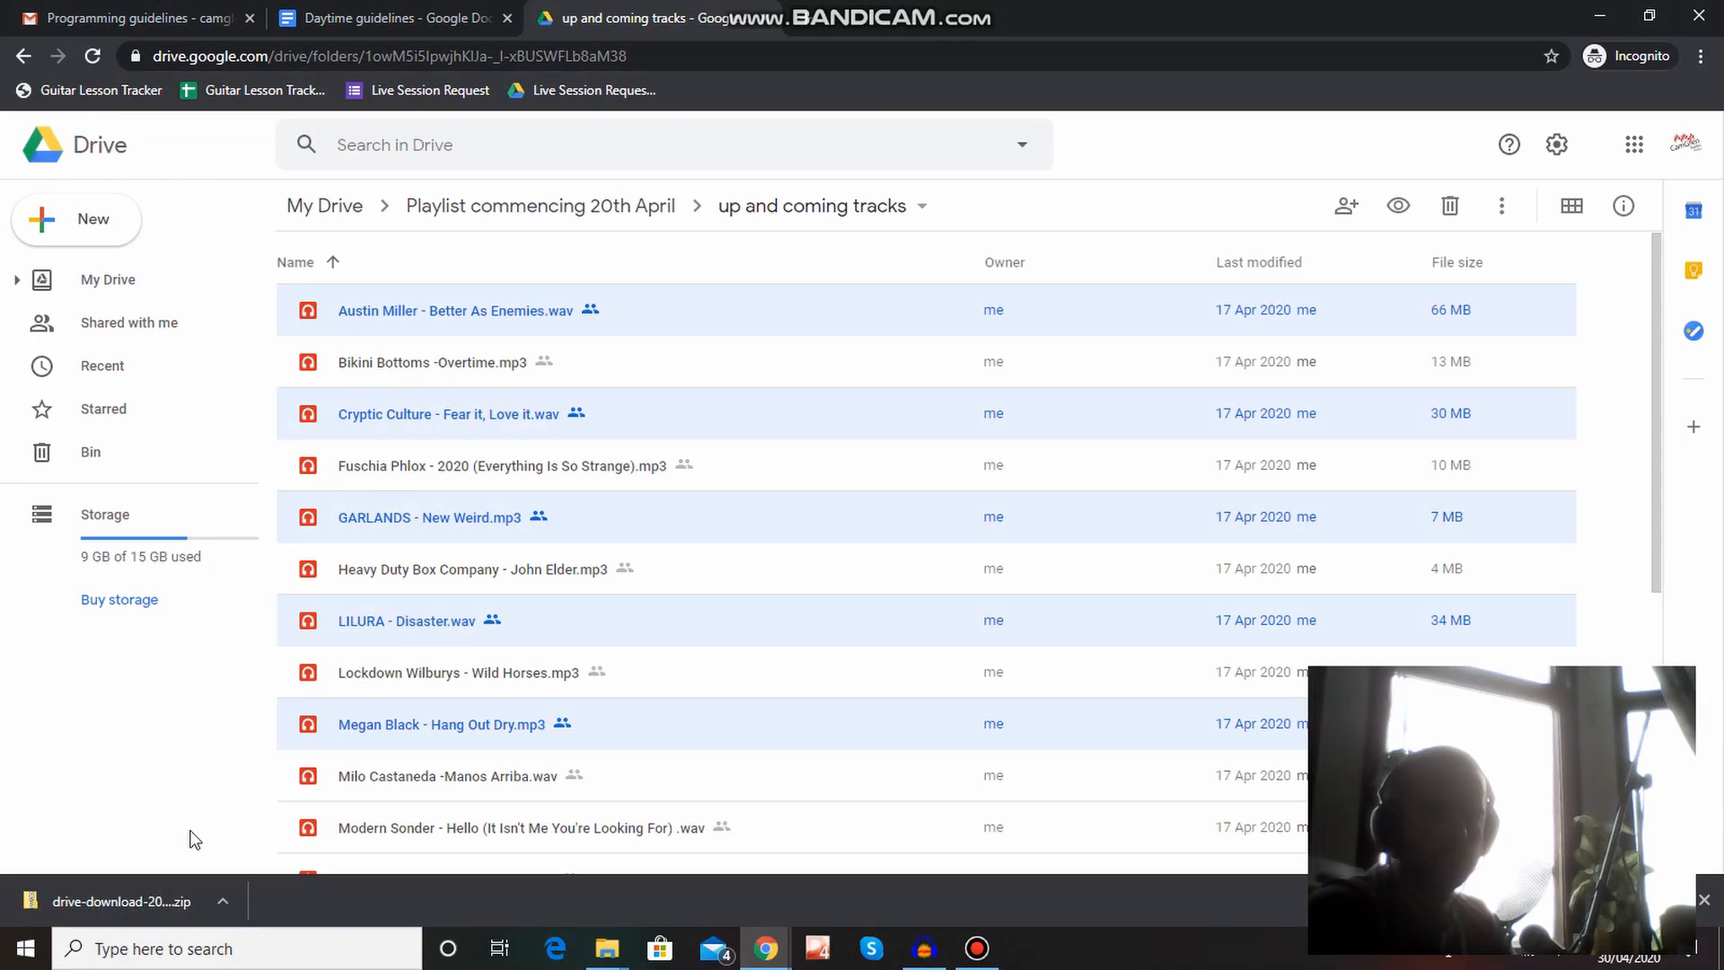
click(100, 909)
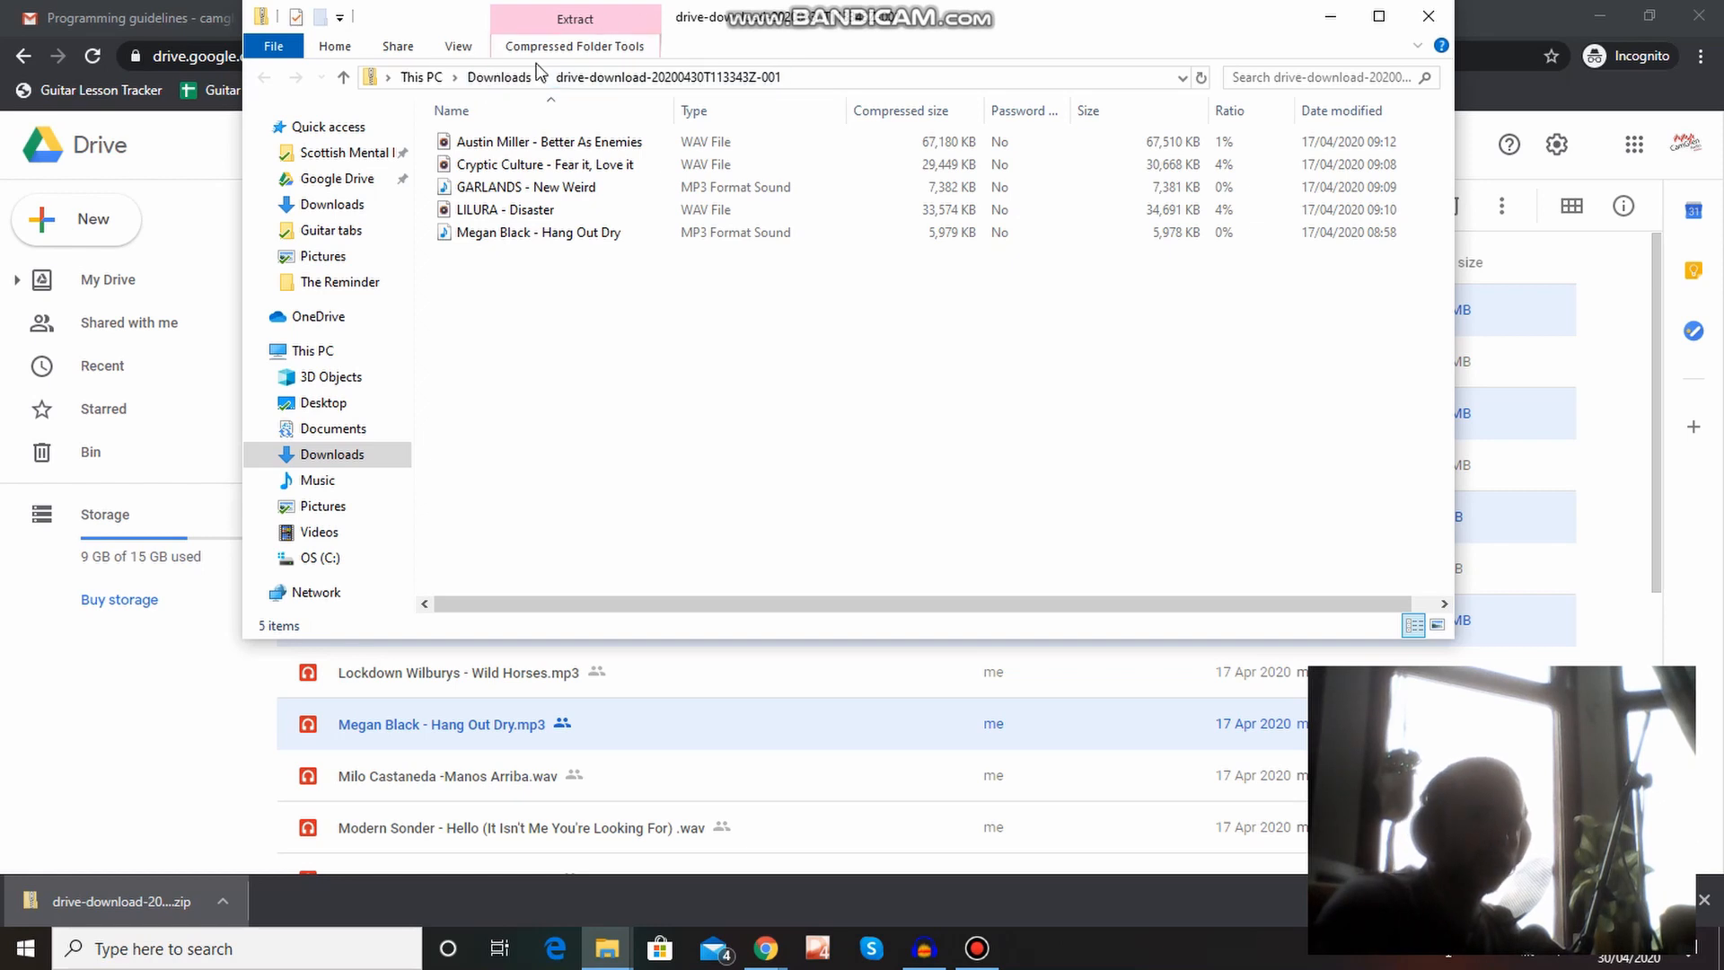
Extract the drive-download-20200430T113343Z-001 zip in the Downloads folder to its suggested destination.
click(497, 78)
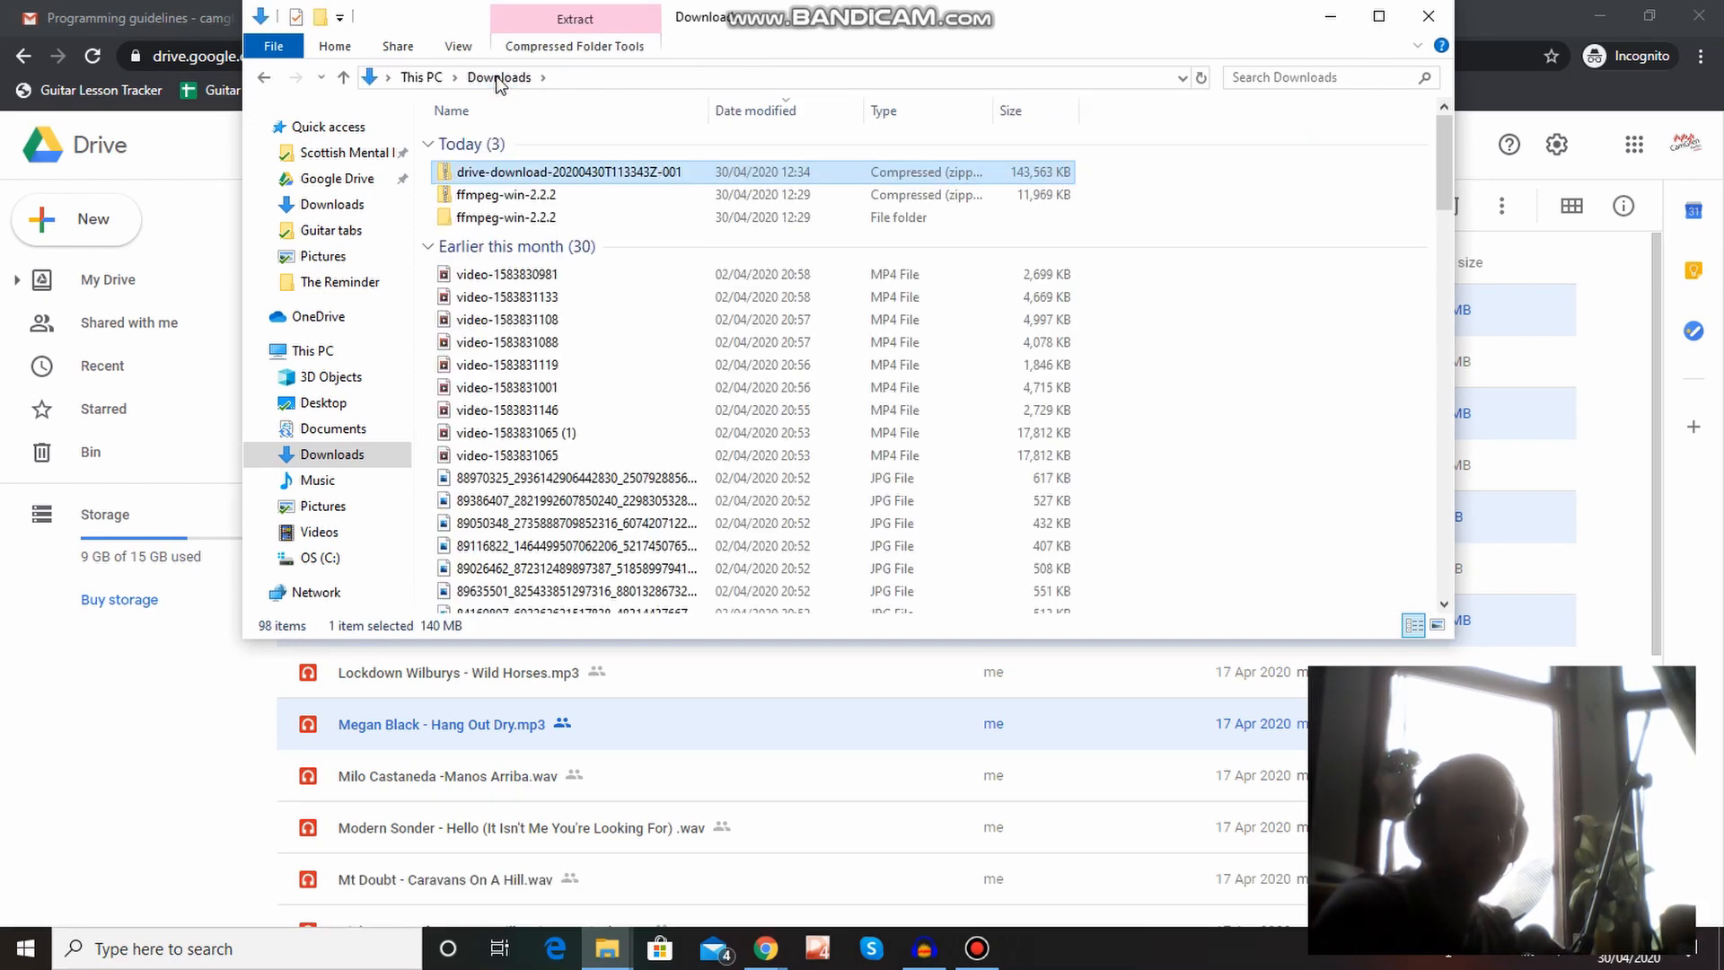
right_click(593, 180)
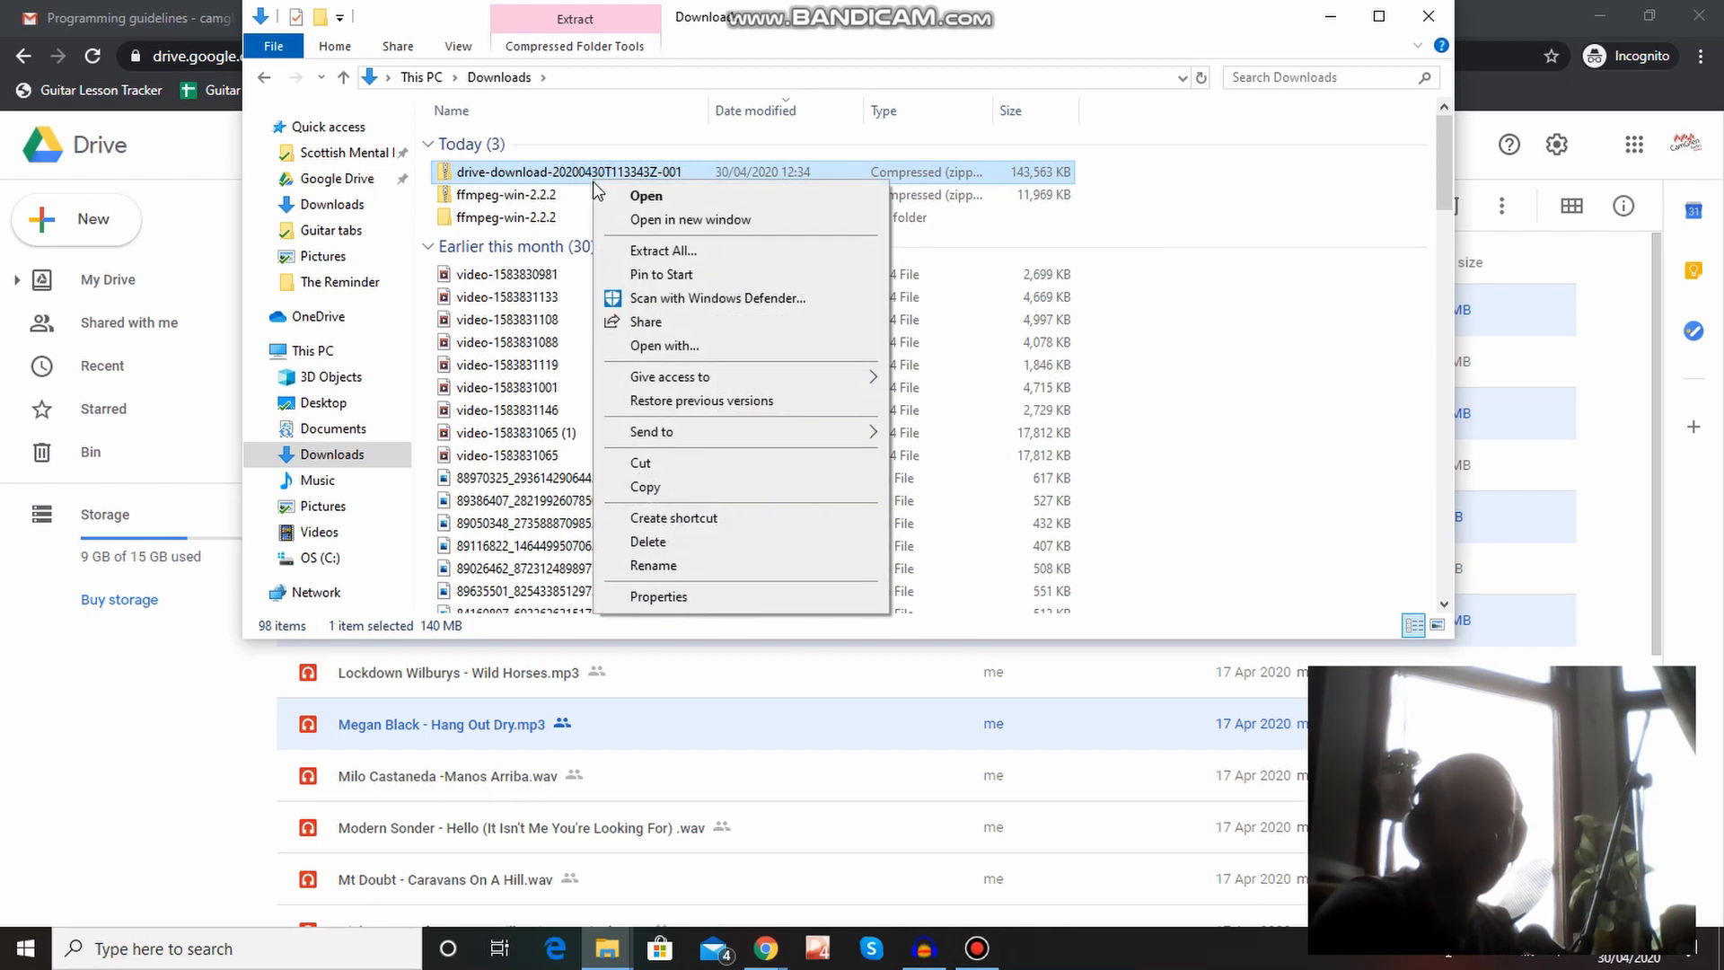
click(704, 253)
click(1076, 678)
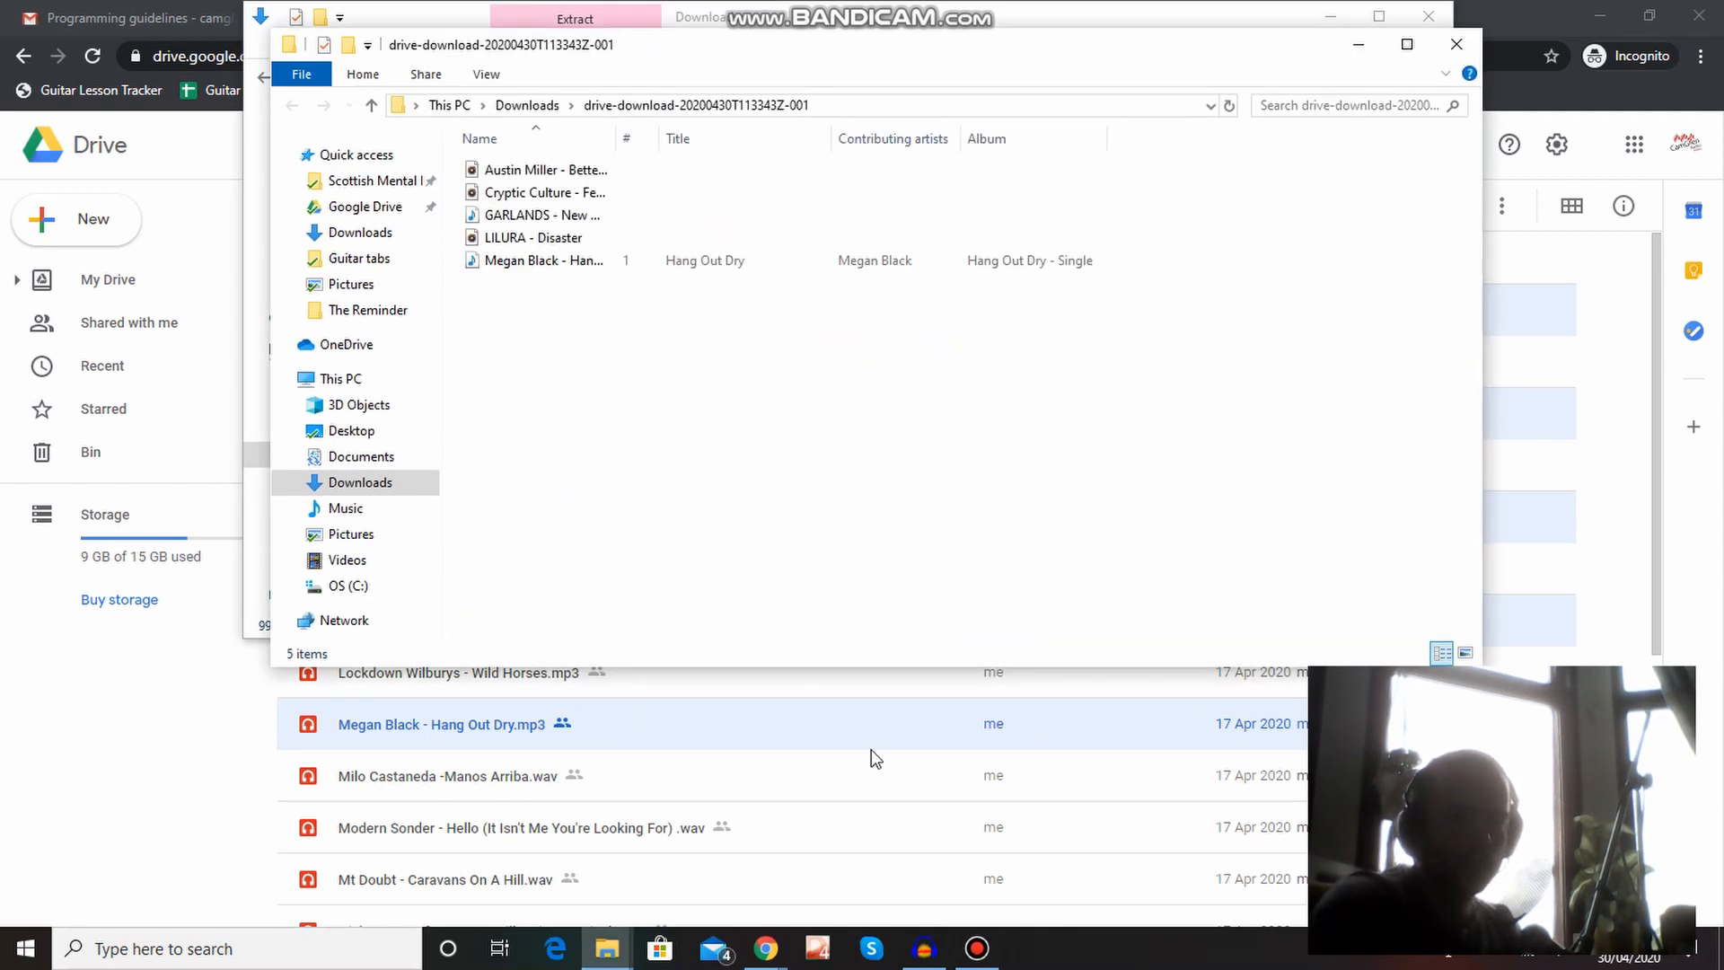
Switch to Audacity, start an audio import and browse to the Downloads folder.
click(914, 950)
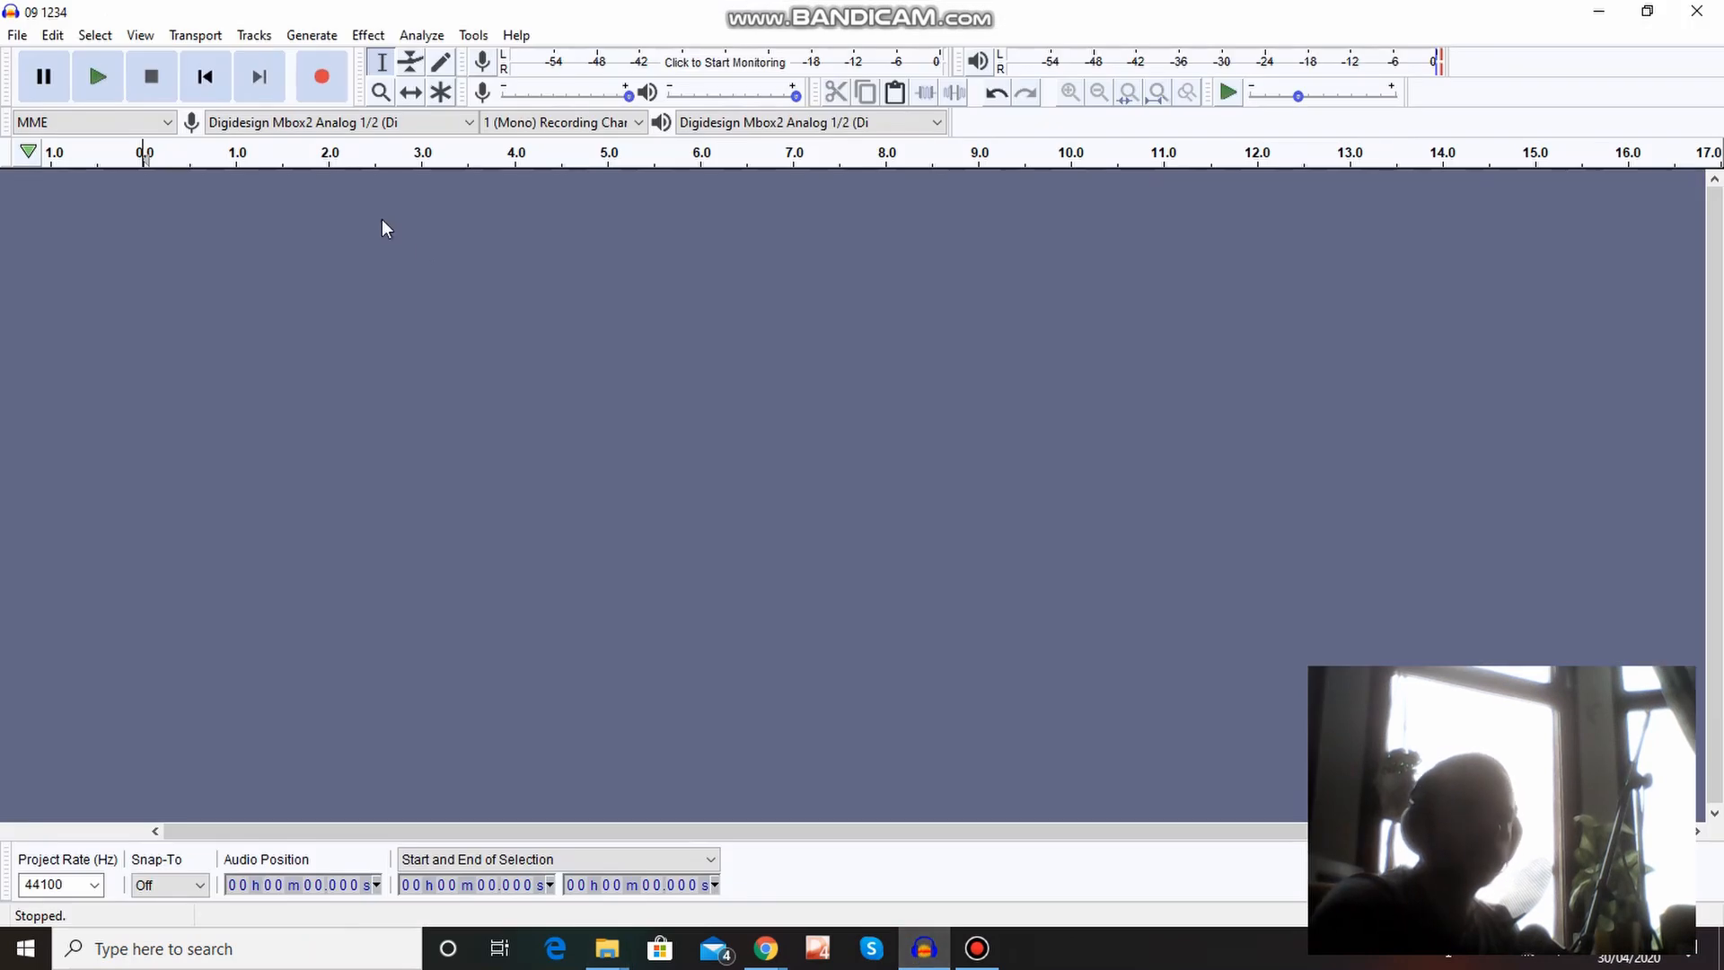
click(20, 36)
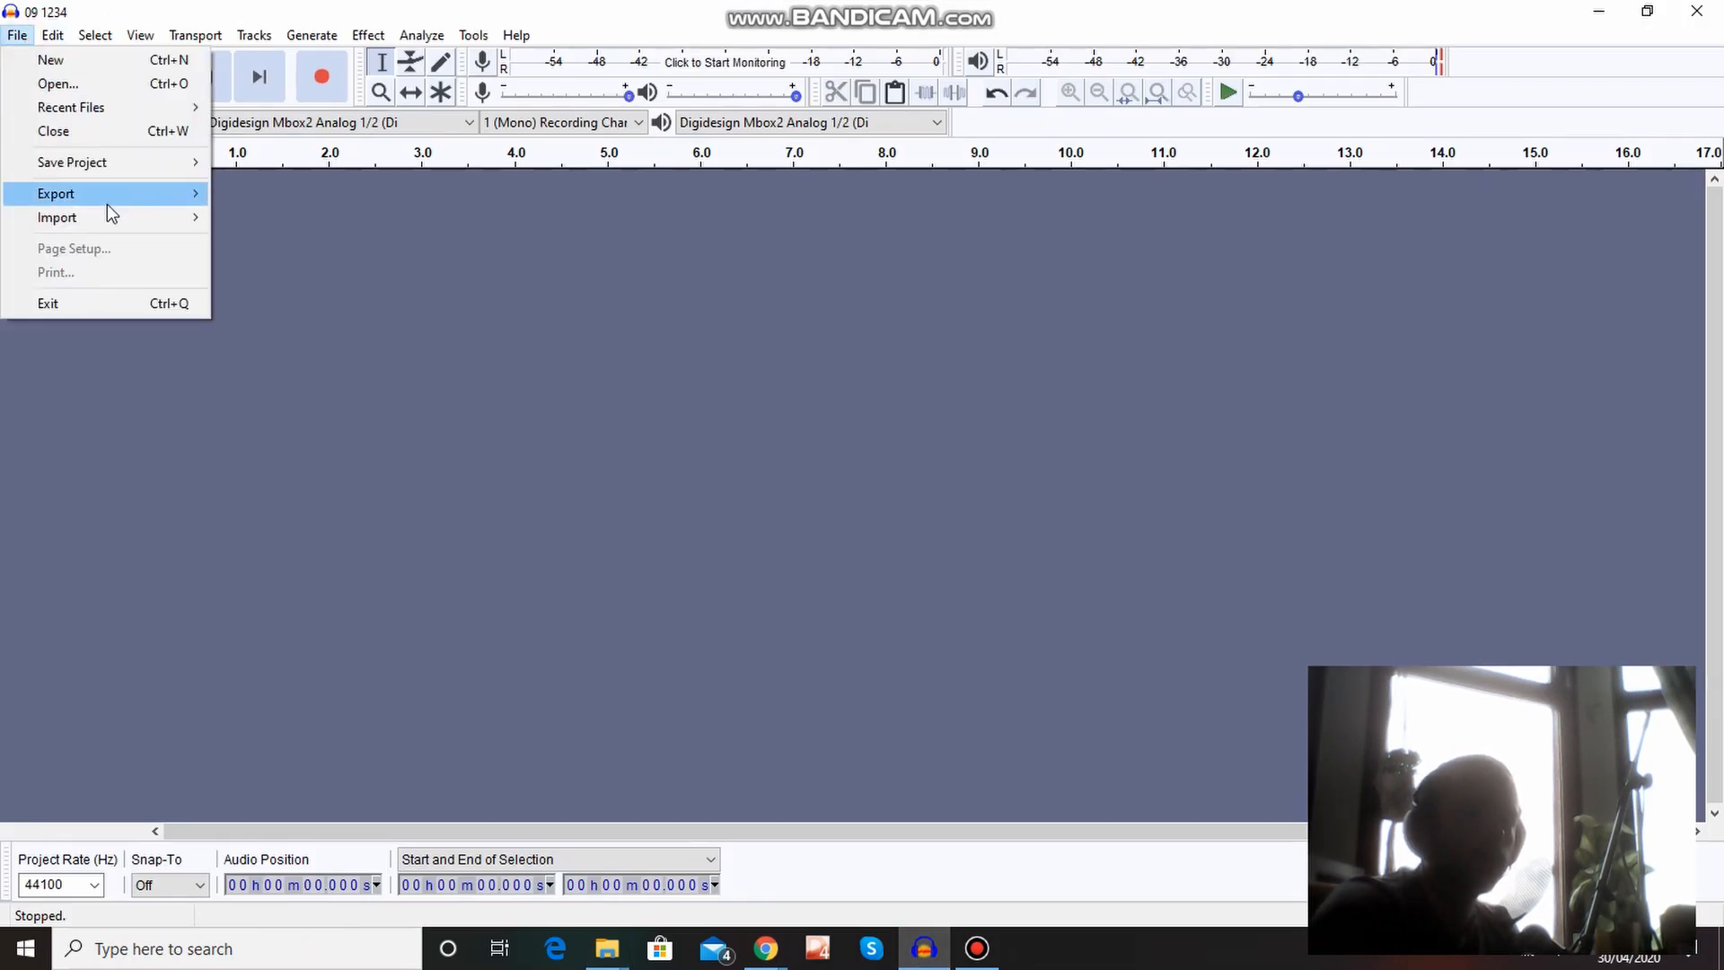
mouse_move(108, 220)
click(252, 214)
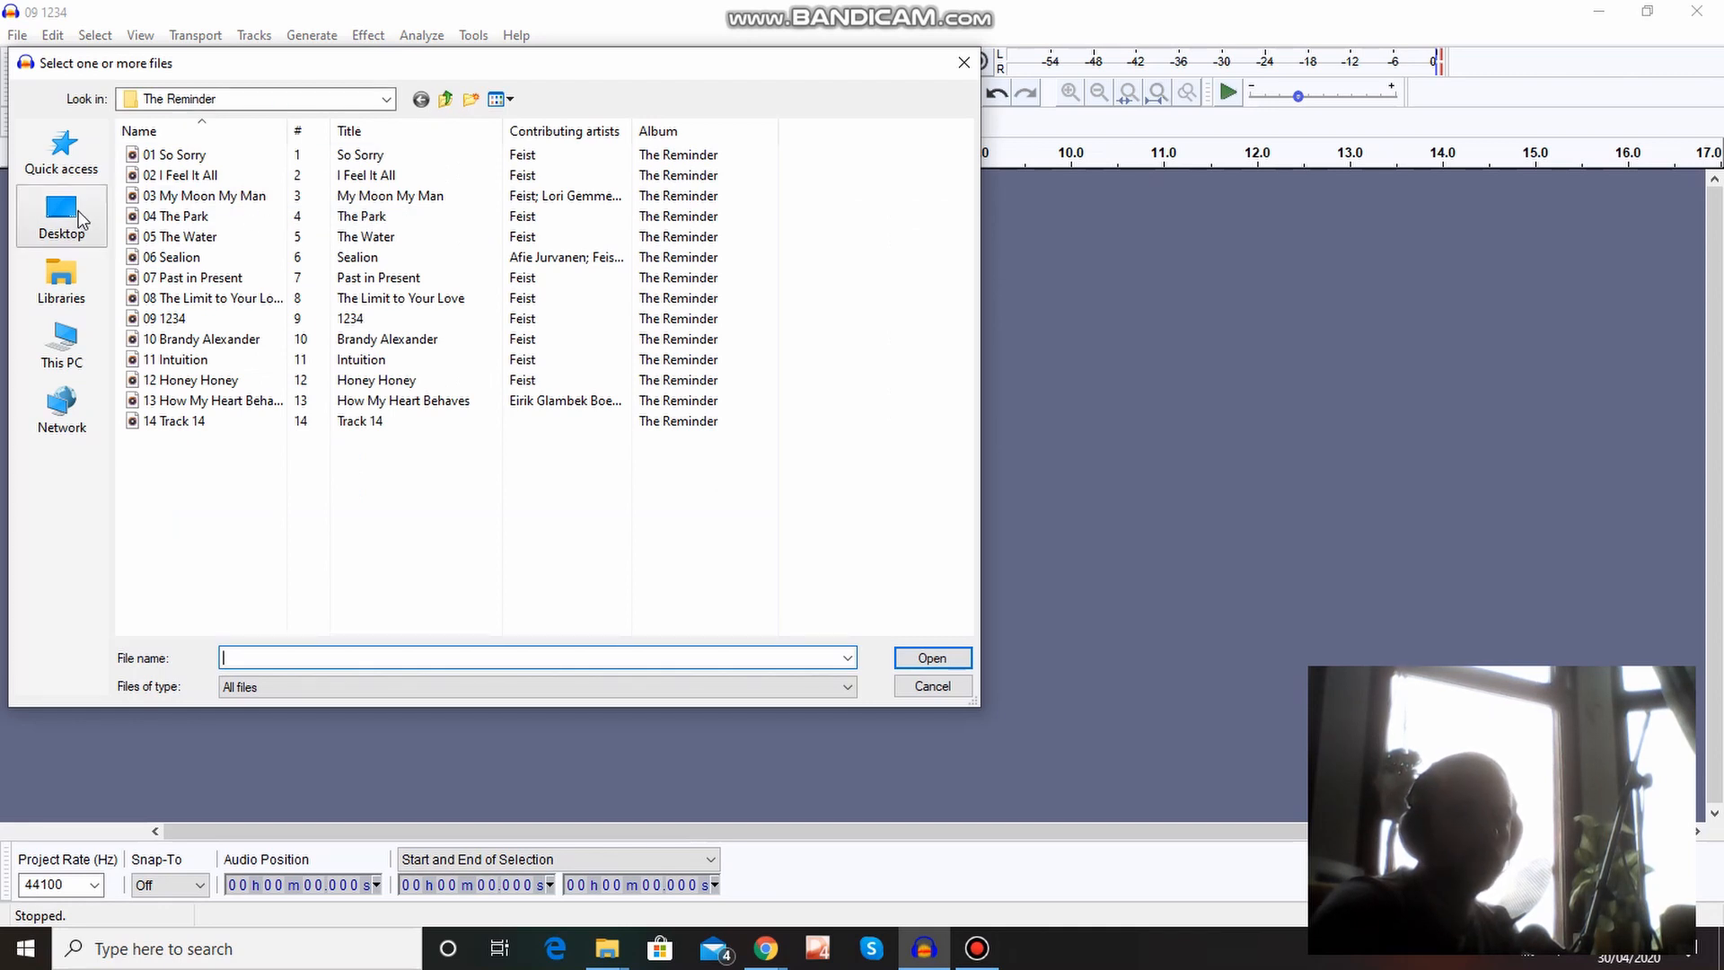
click(72, 280)
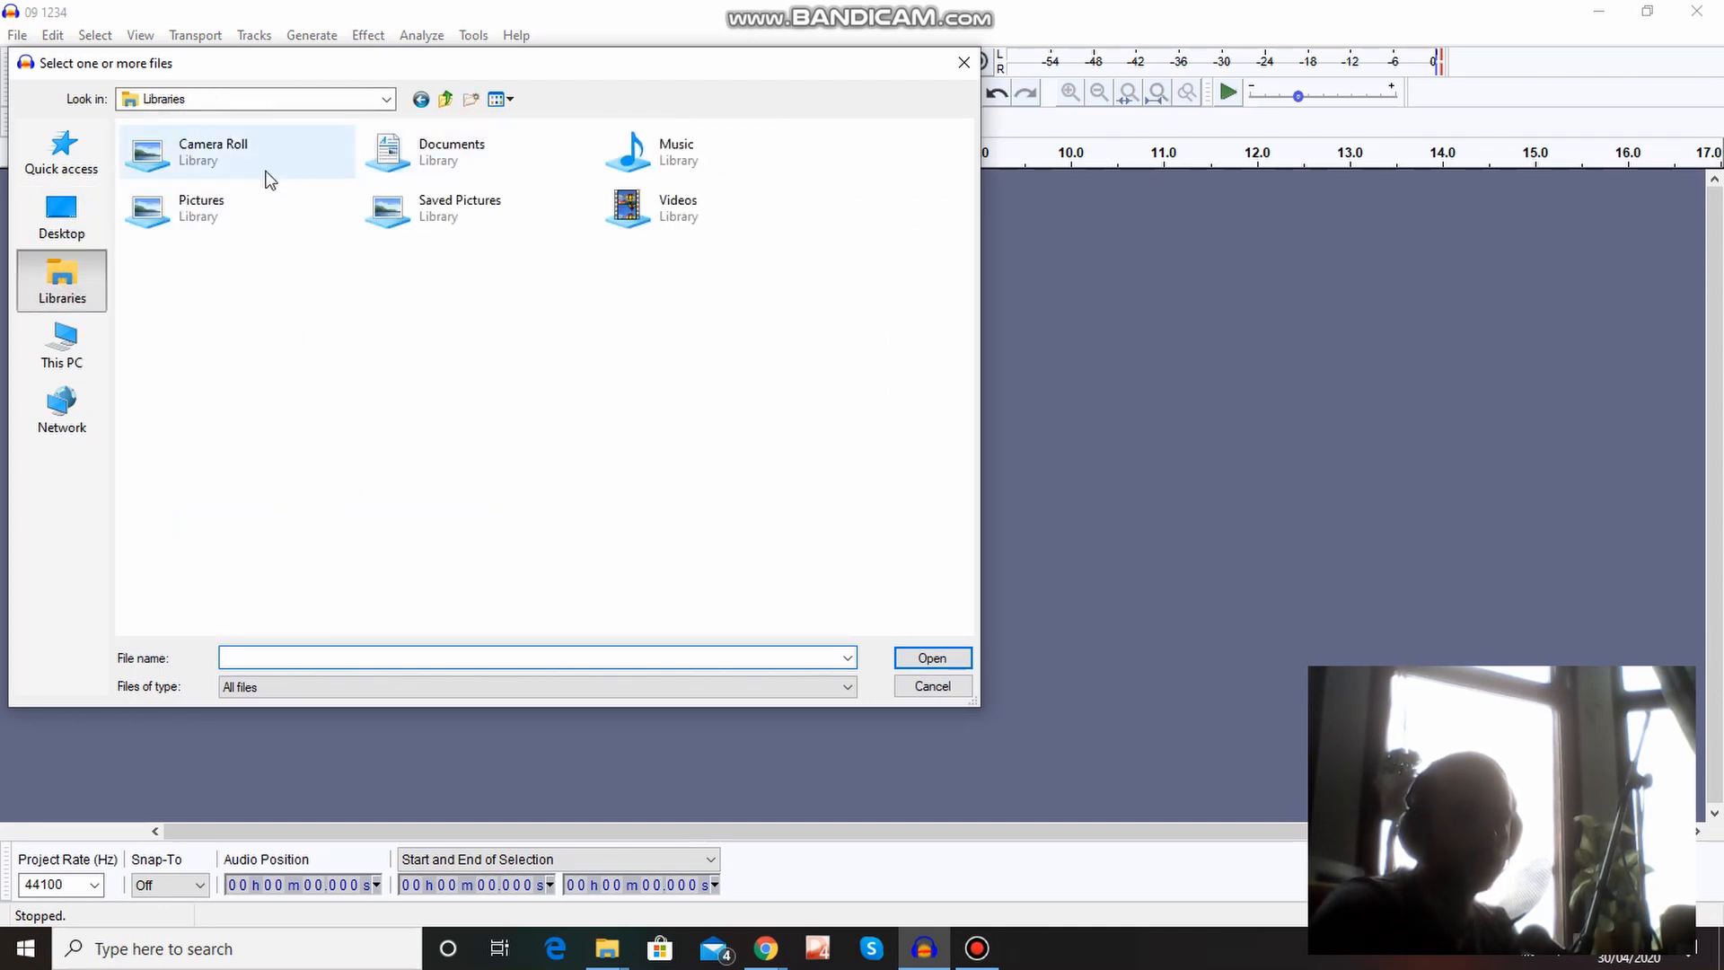
click(73, 357)
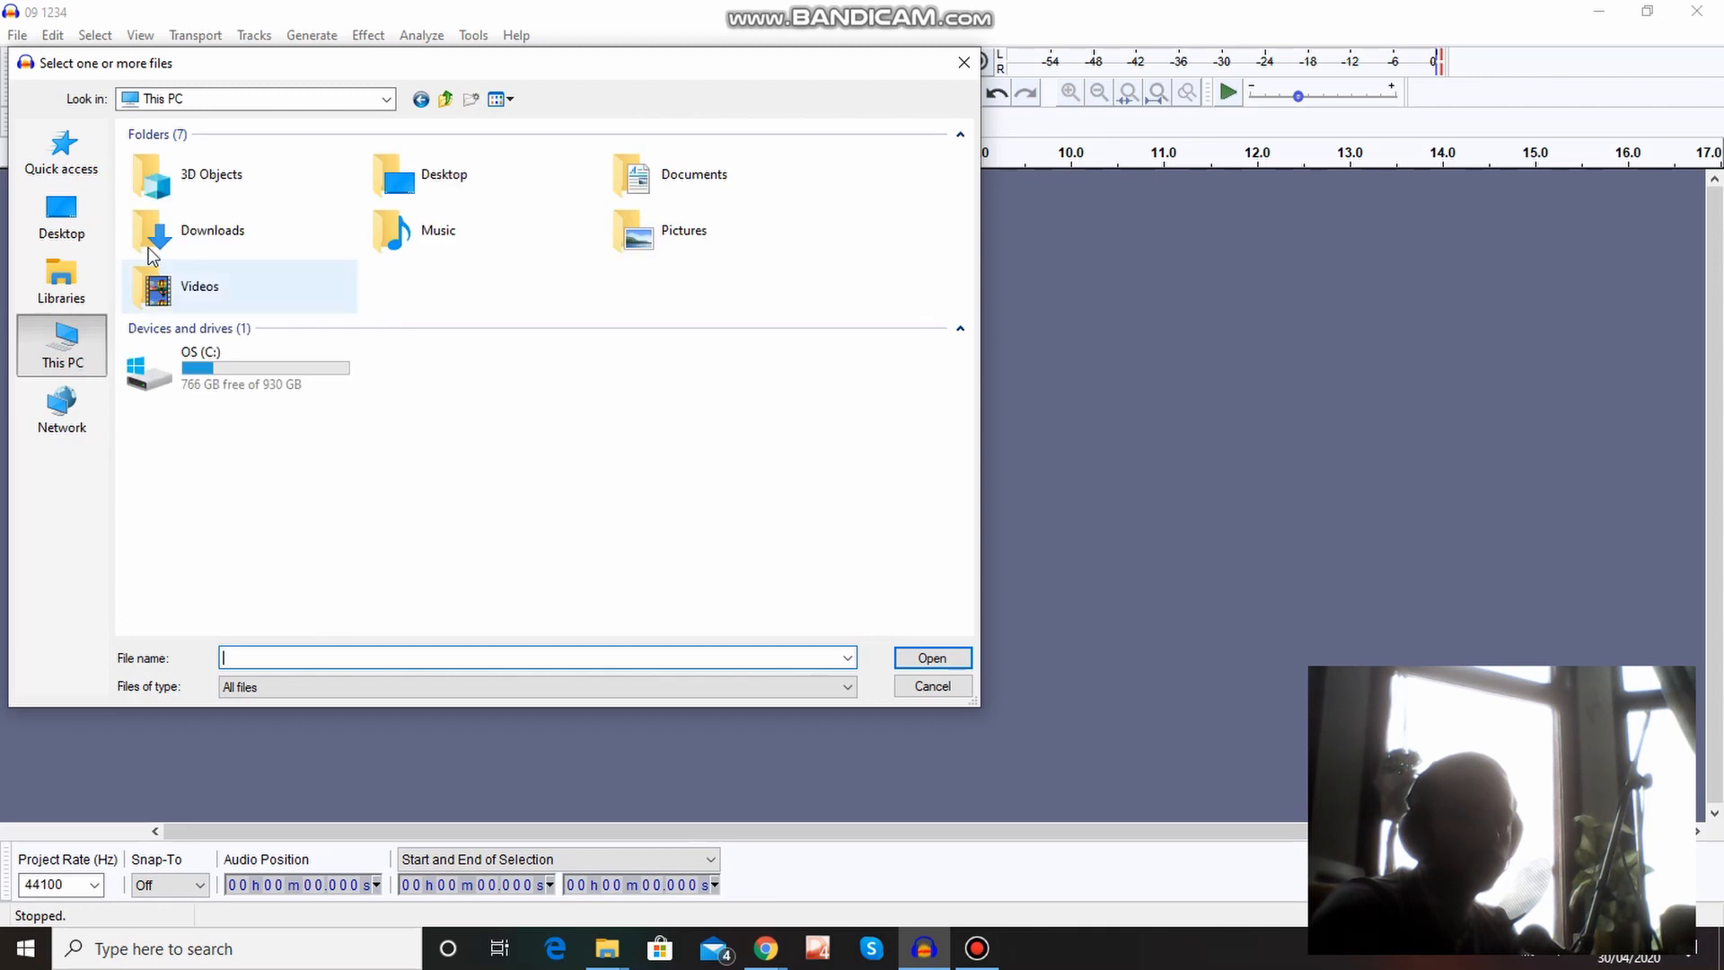
double_click(269, 231)
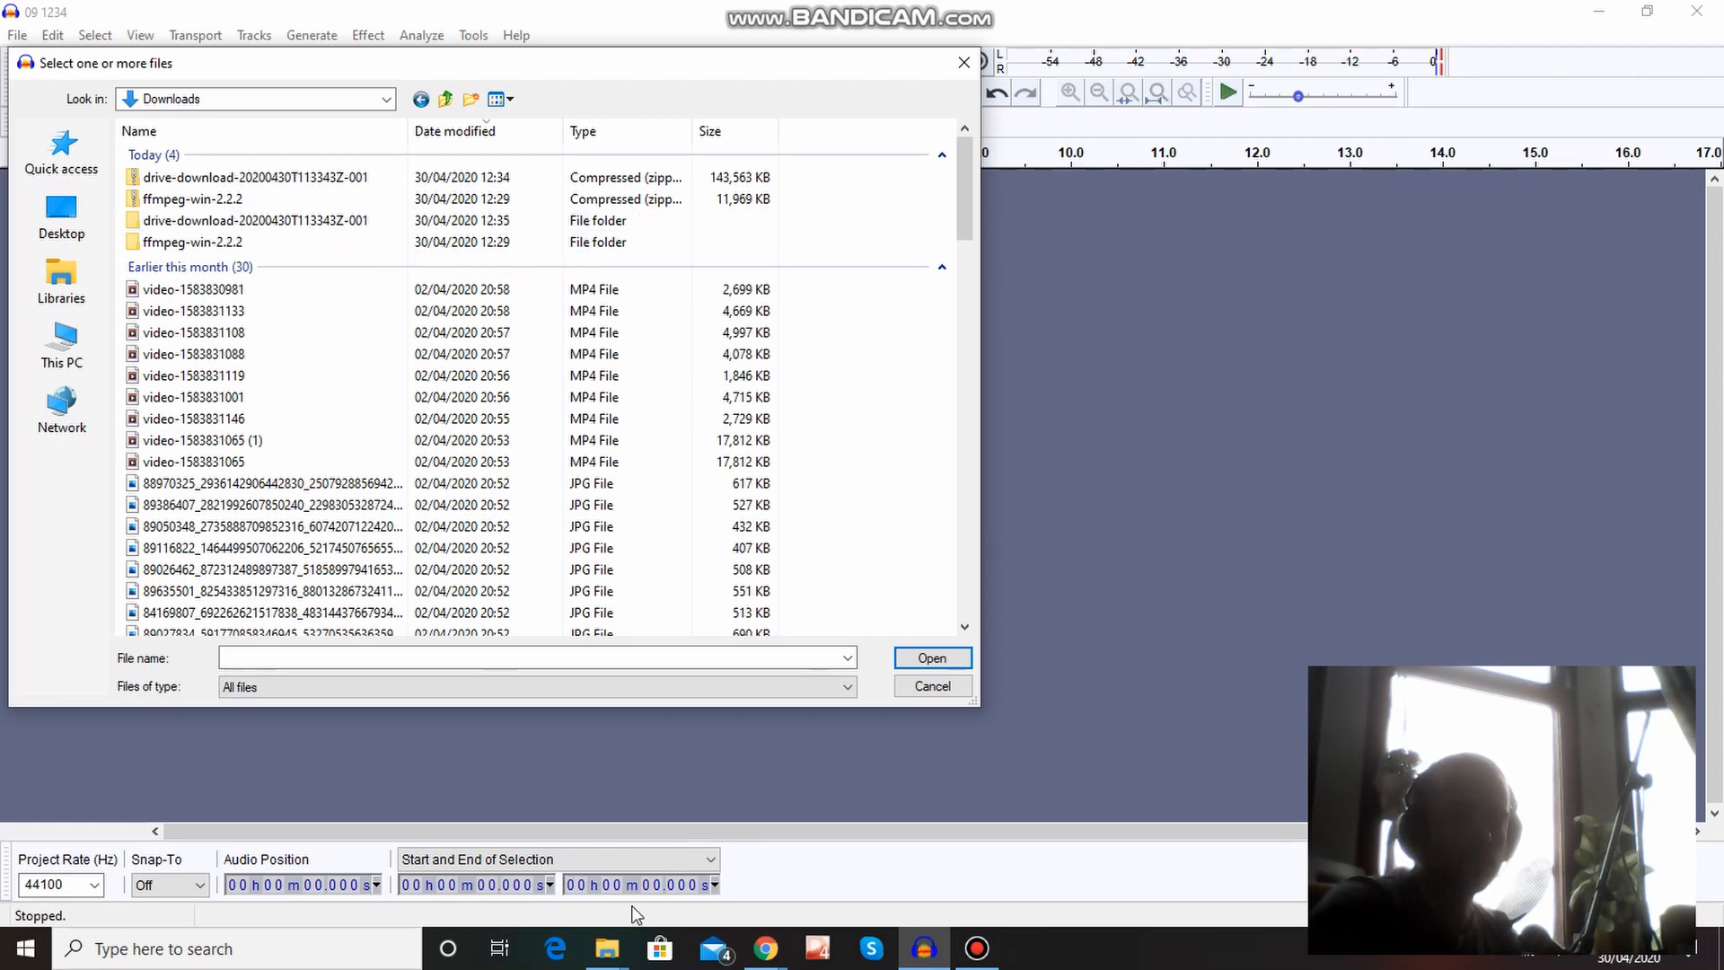
Switch to File Explorer and rename the extracted drive-download folder in Downloads as "playlist tracks".
click(610, 950)
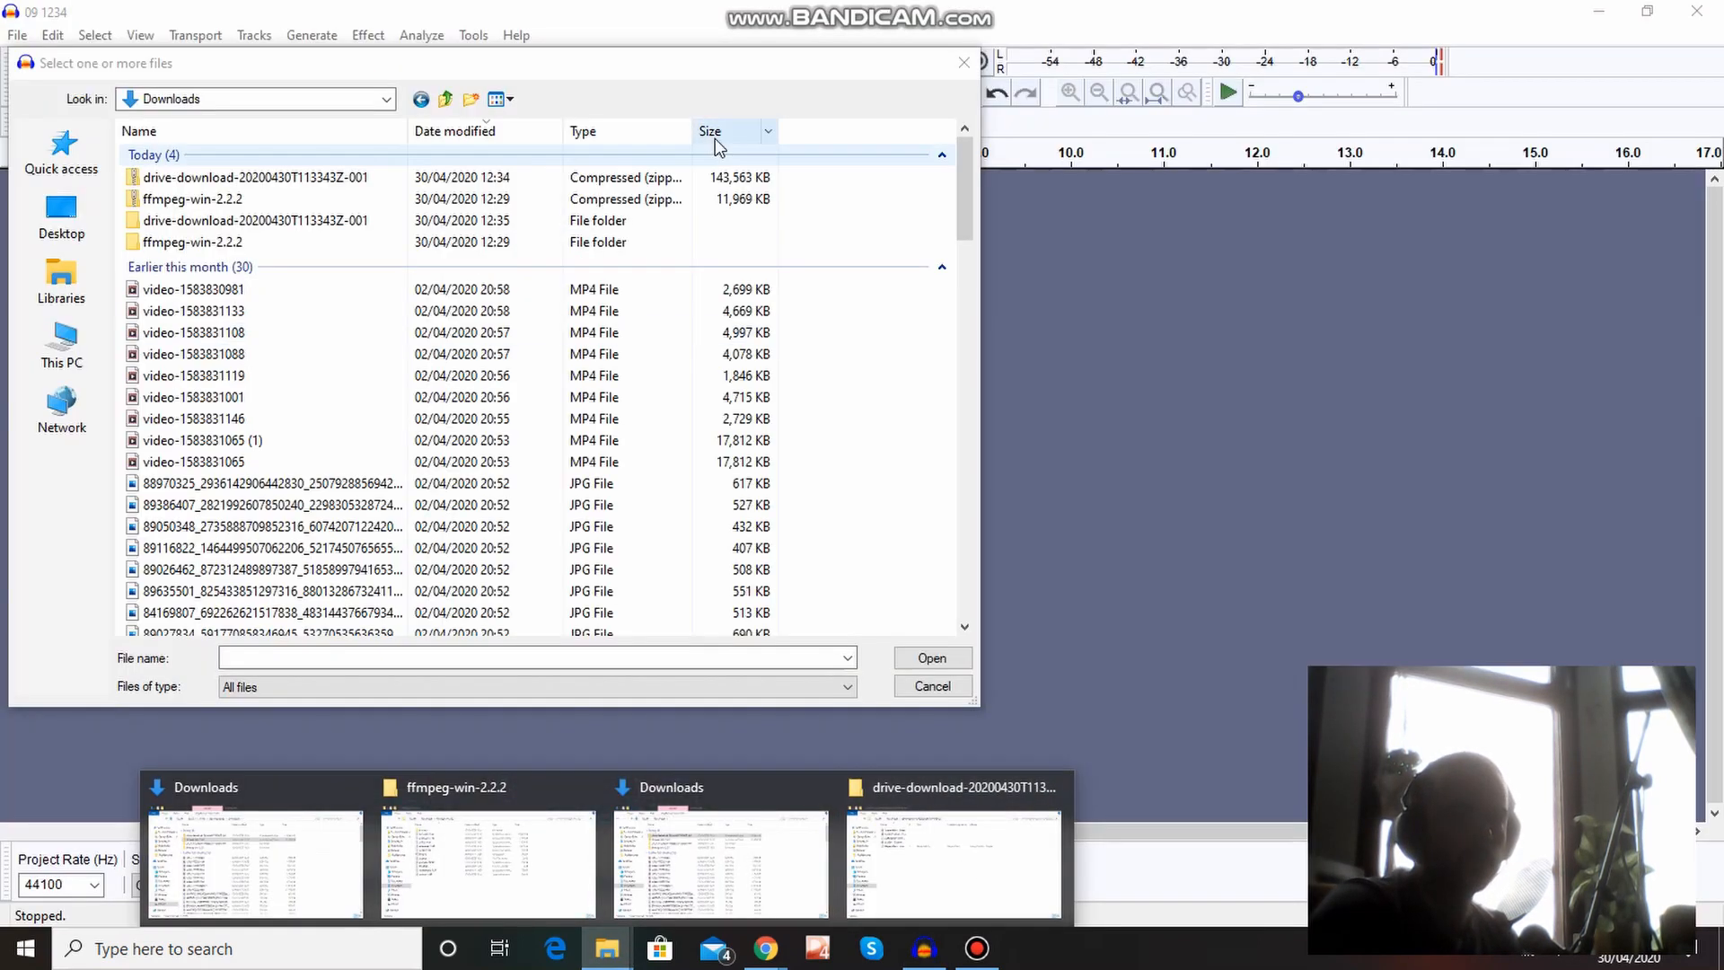
click(953, 860)
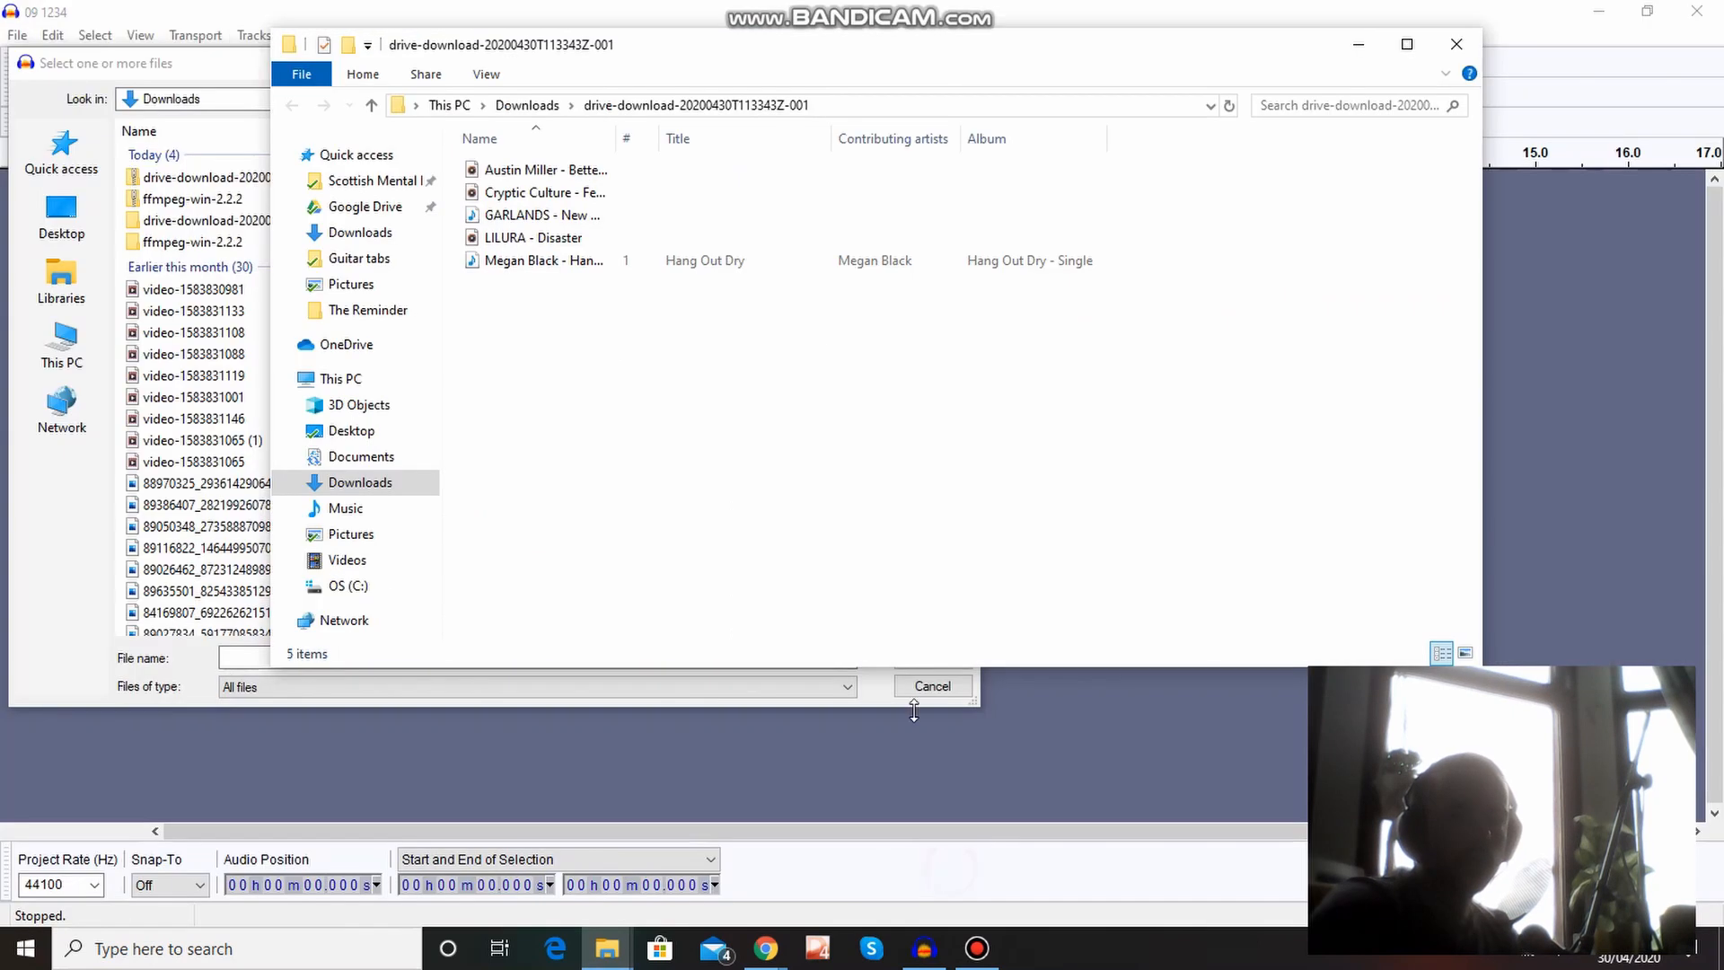
click(528, 106)
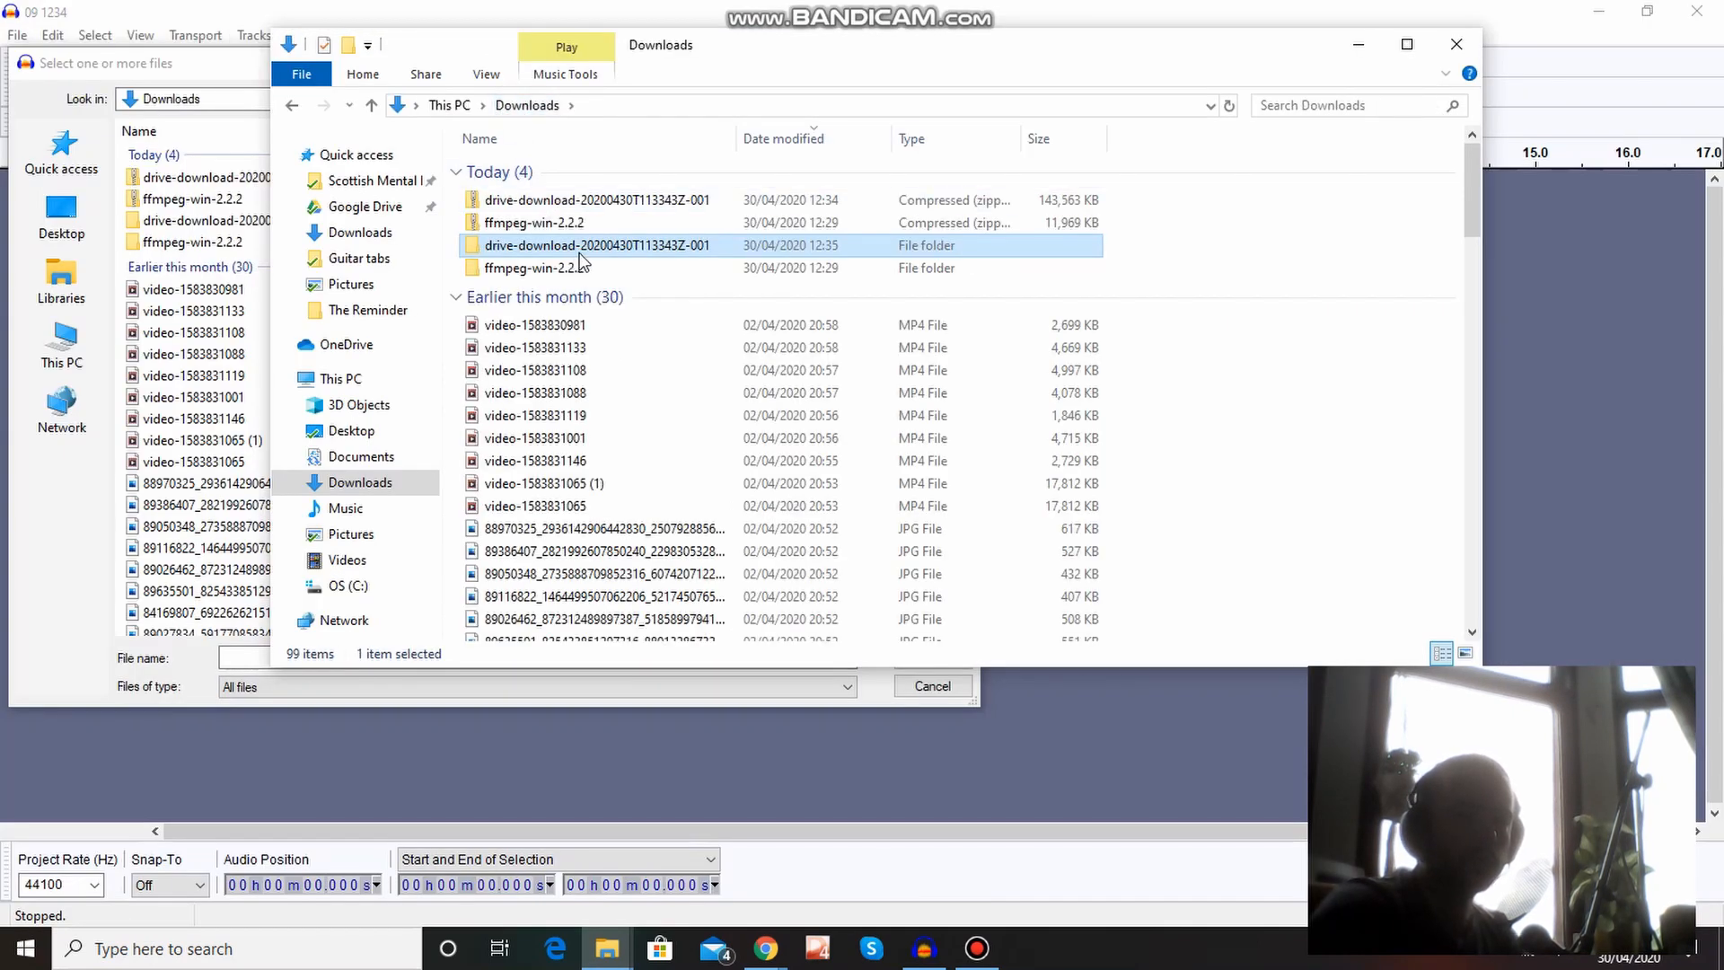
right_click(580, 255)
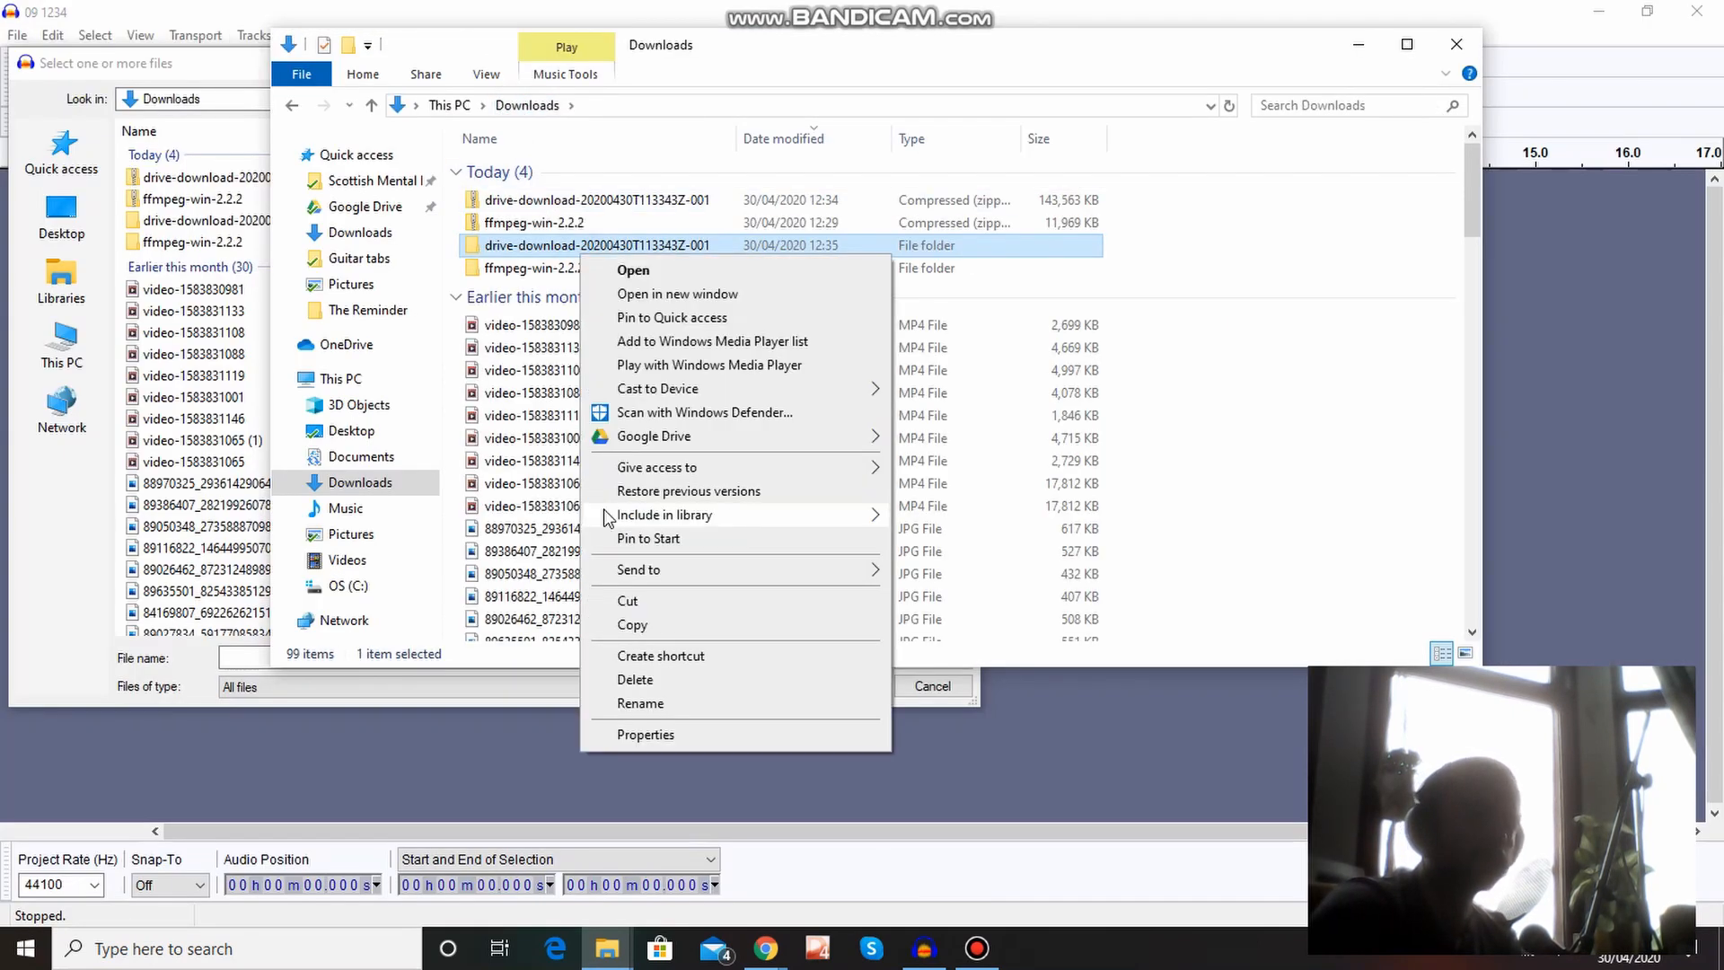
click(636, 703)
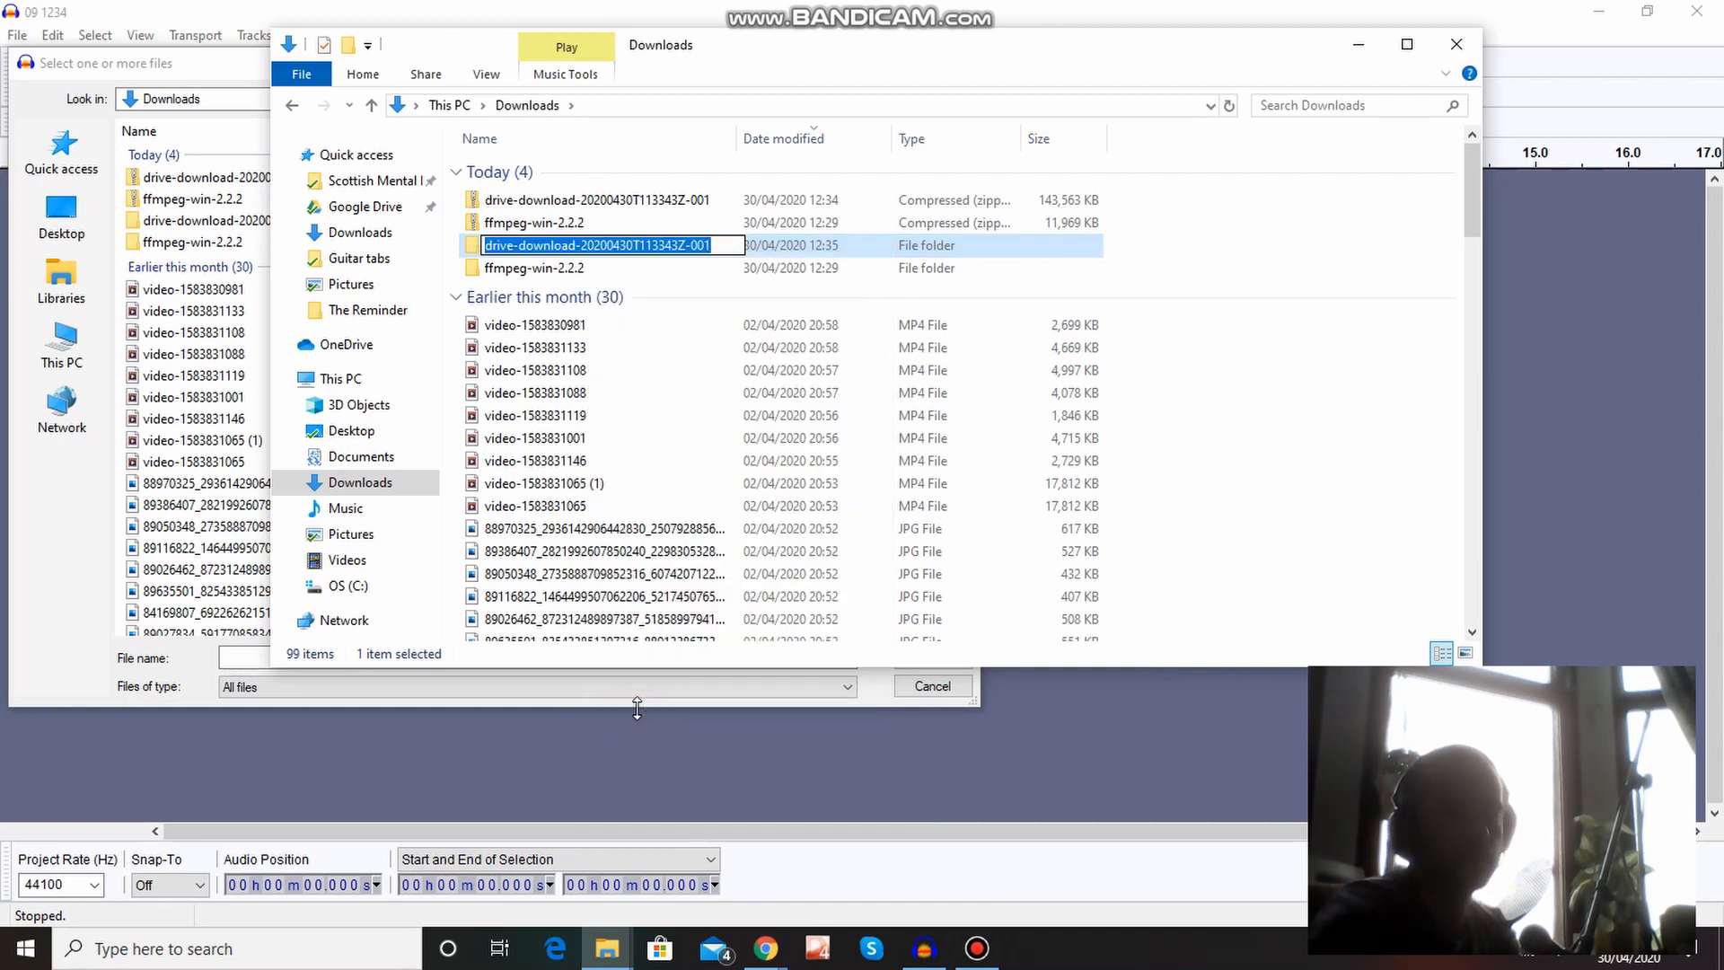
text(play)
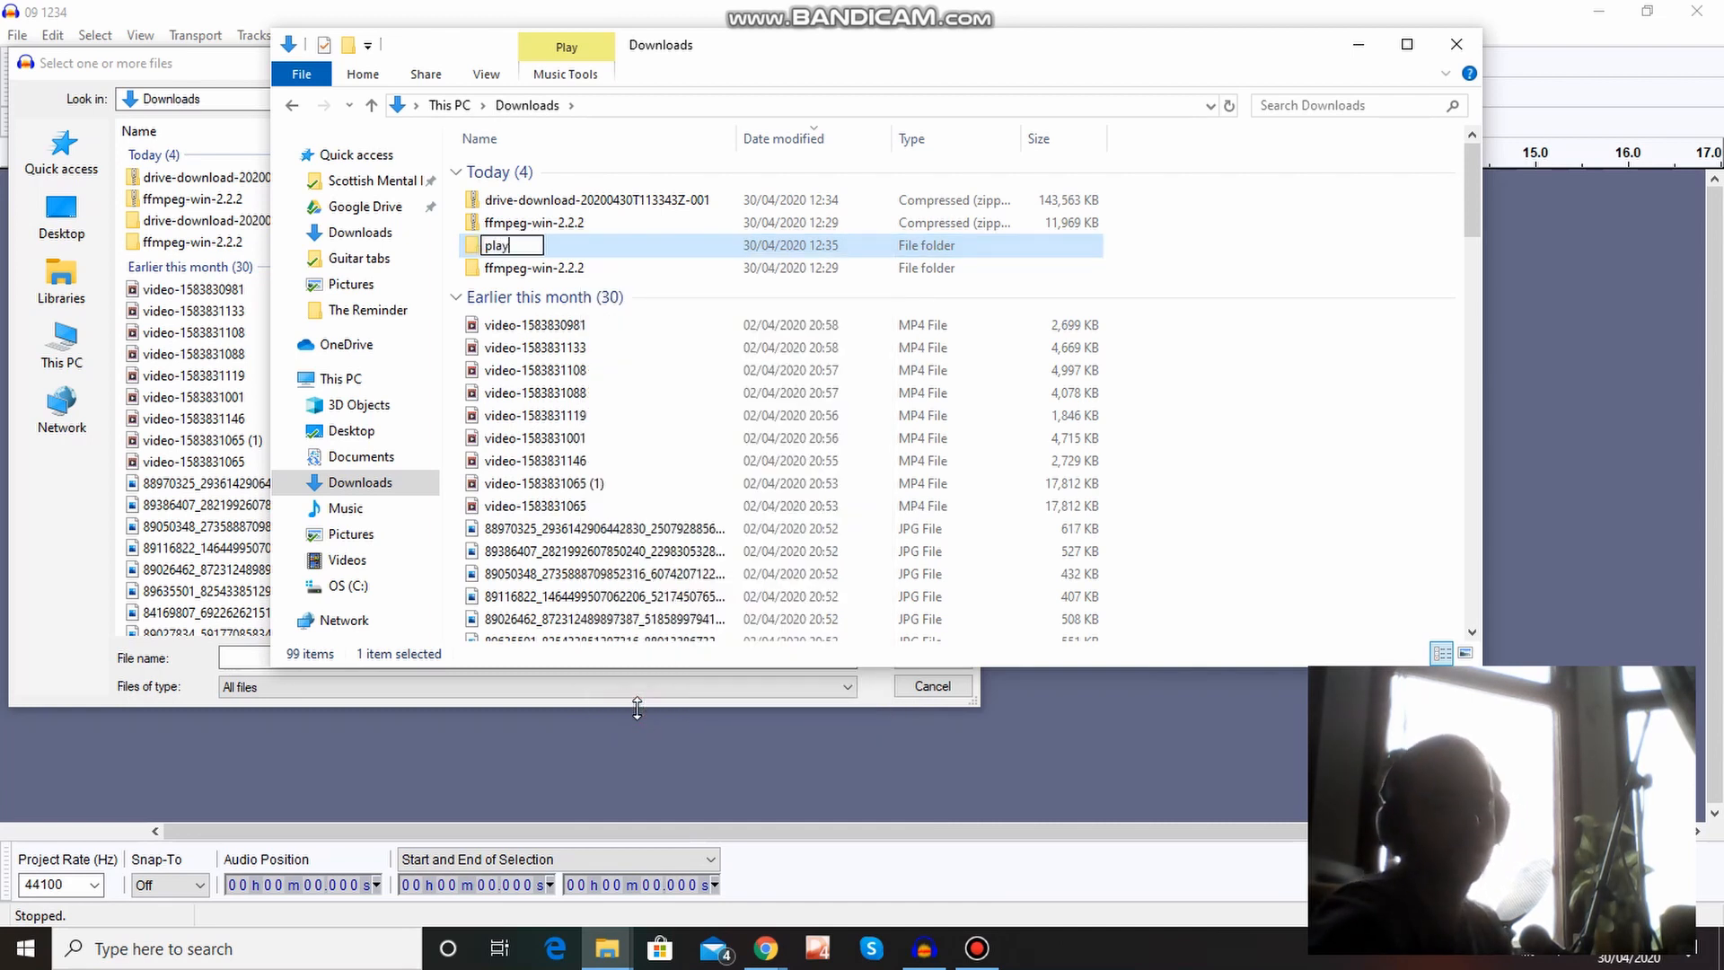
text(list tr)
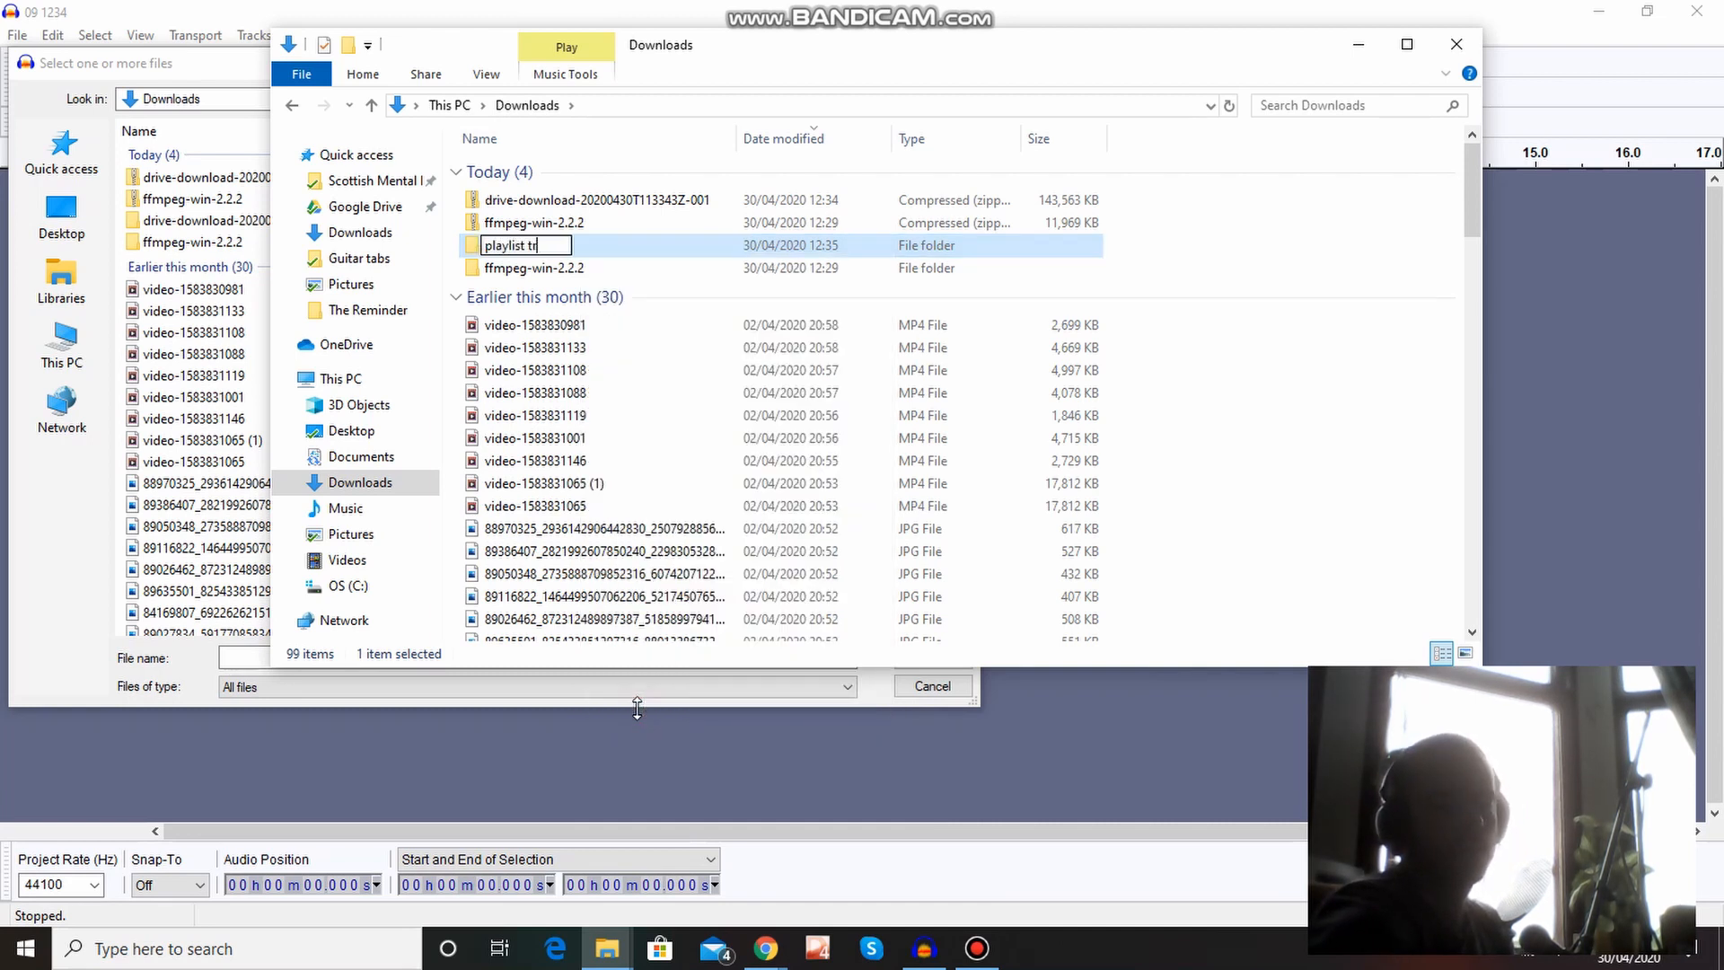
text(acks)
key(Return)
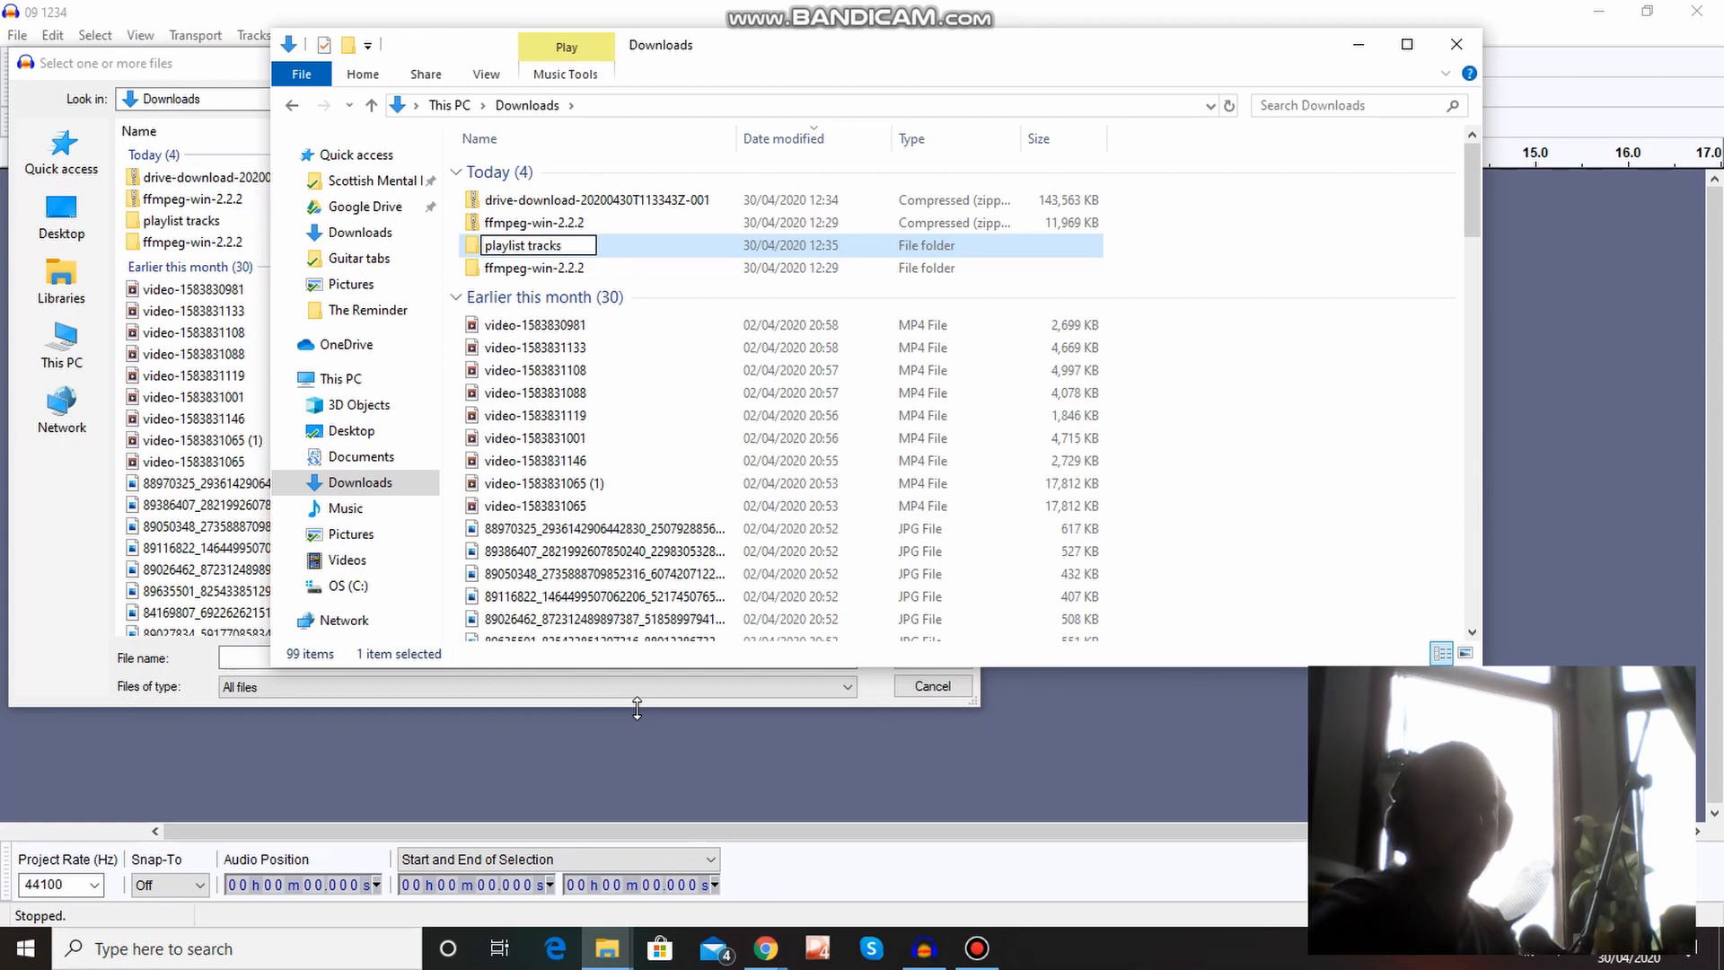
Return to Audacity's import dialog and import all five audio files from the playlist tracks folder.
click(216, 67)
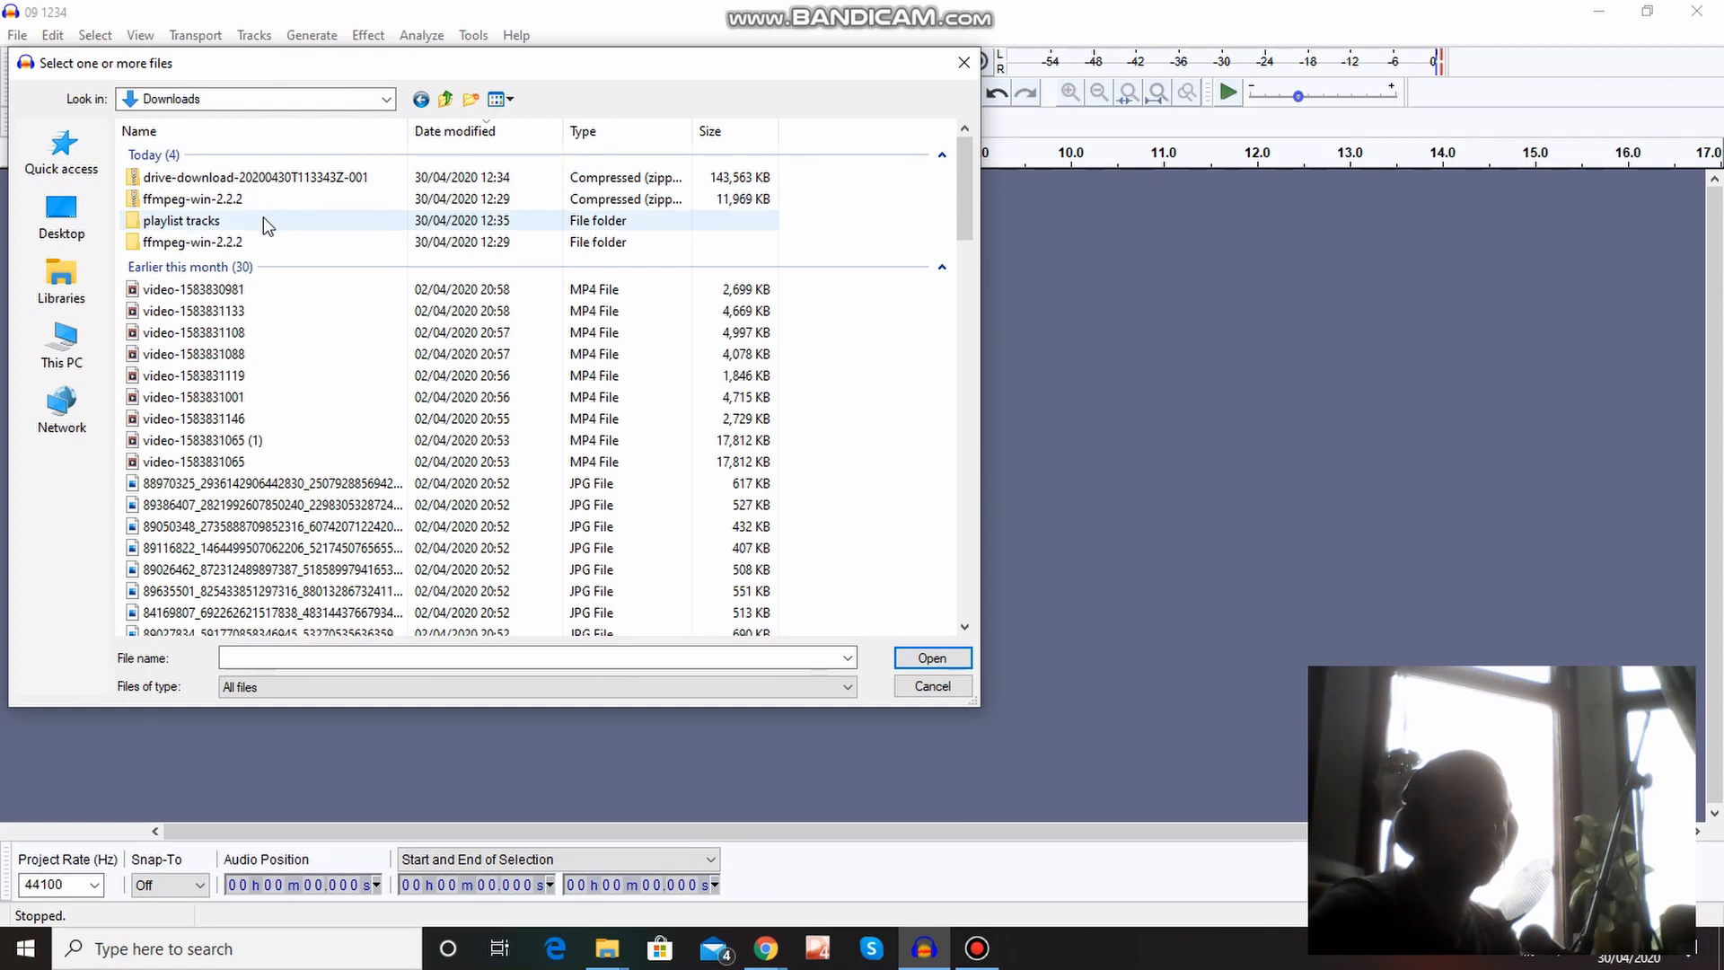
double_click(262, 220)
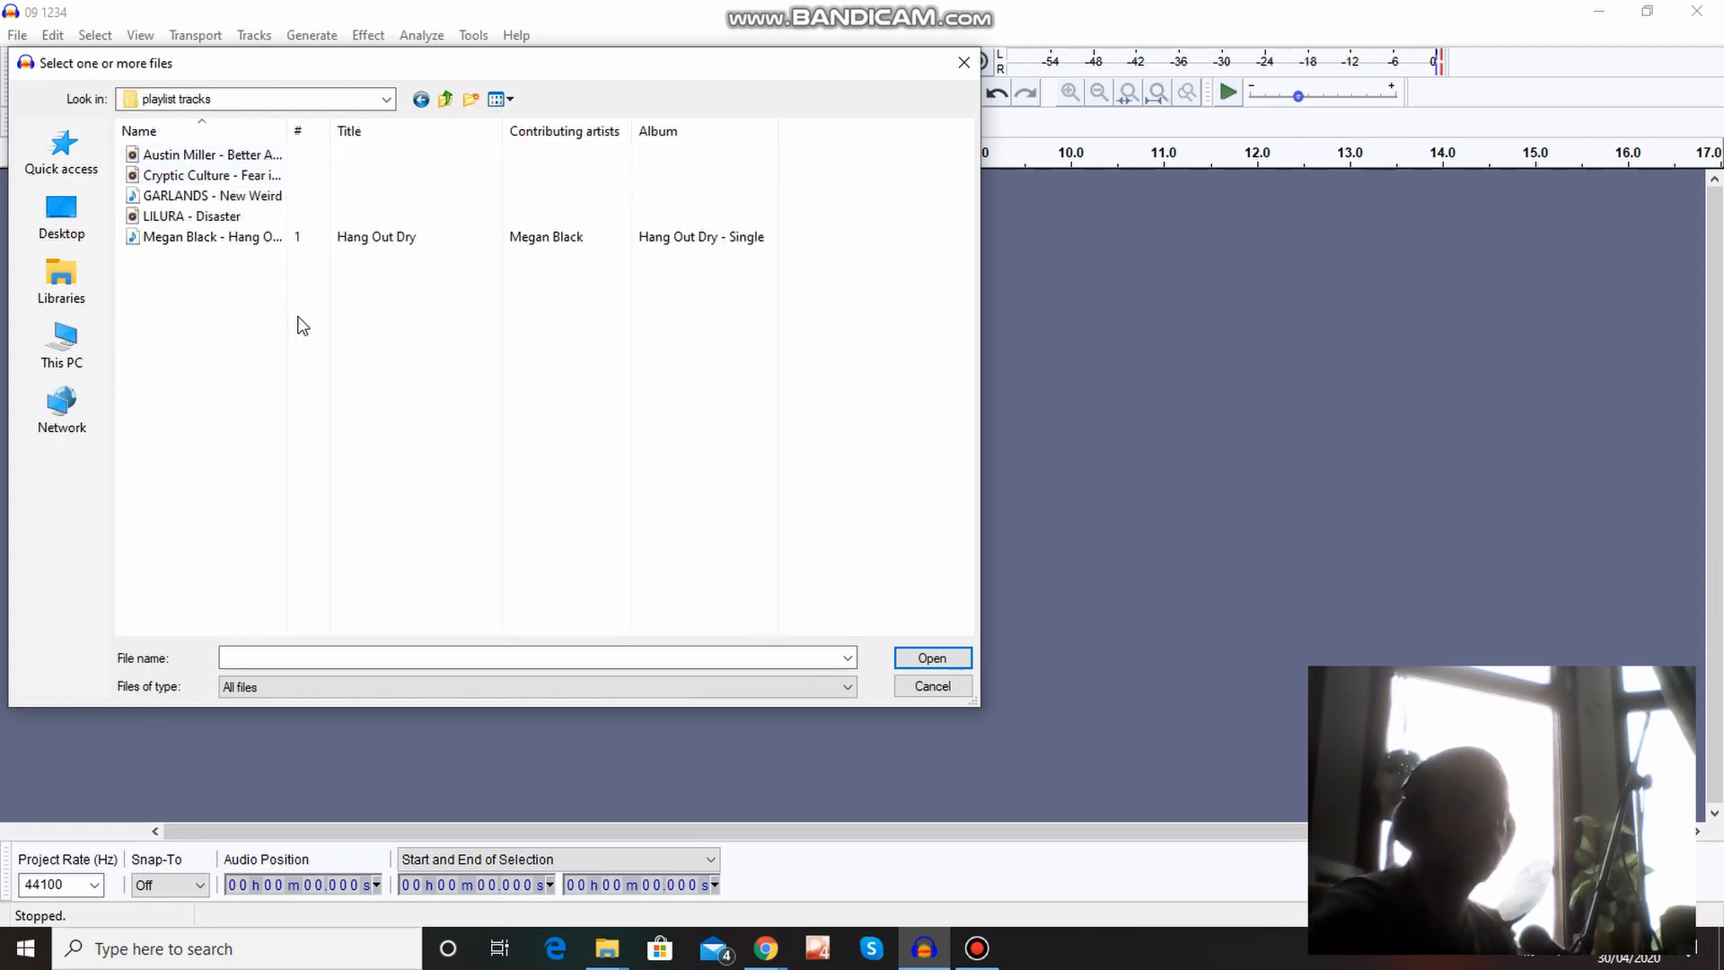
key(ctrl+a)
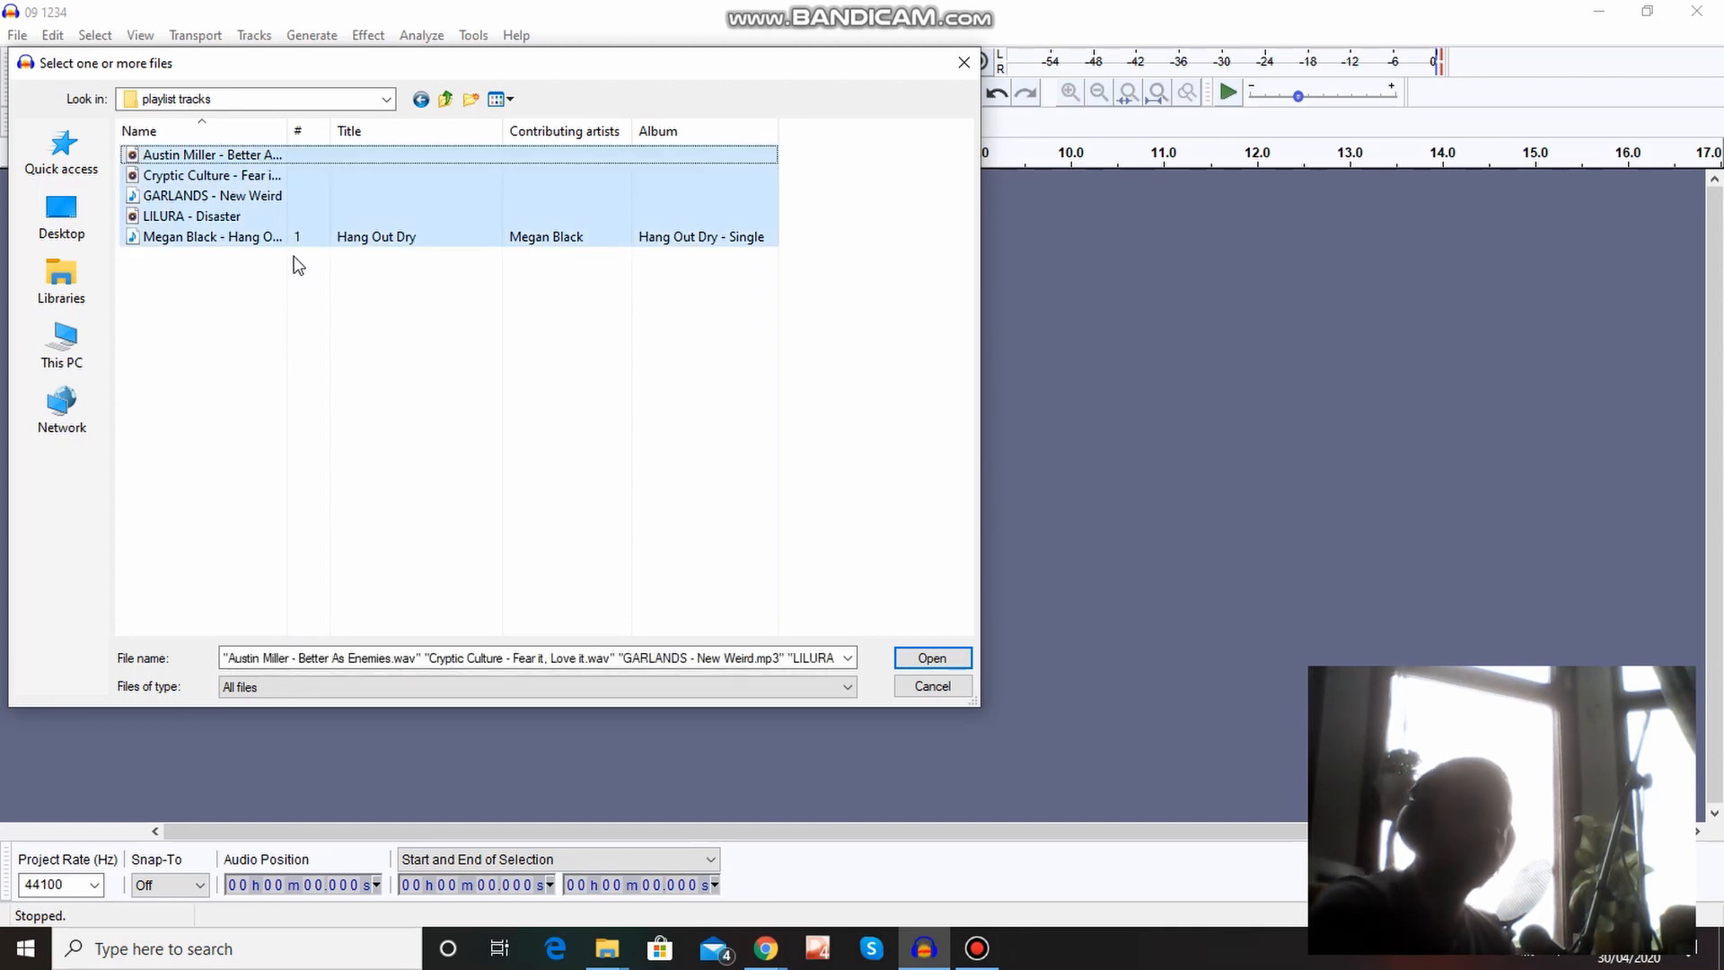
right_click(430, 408)
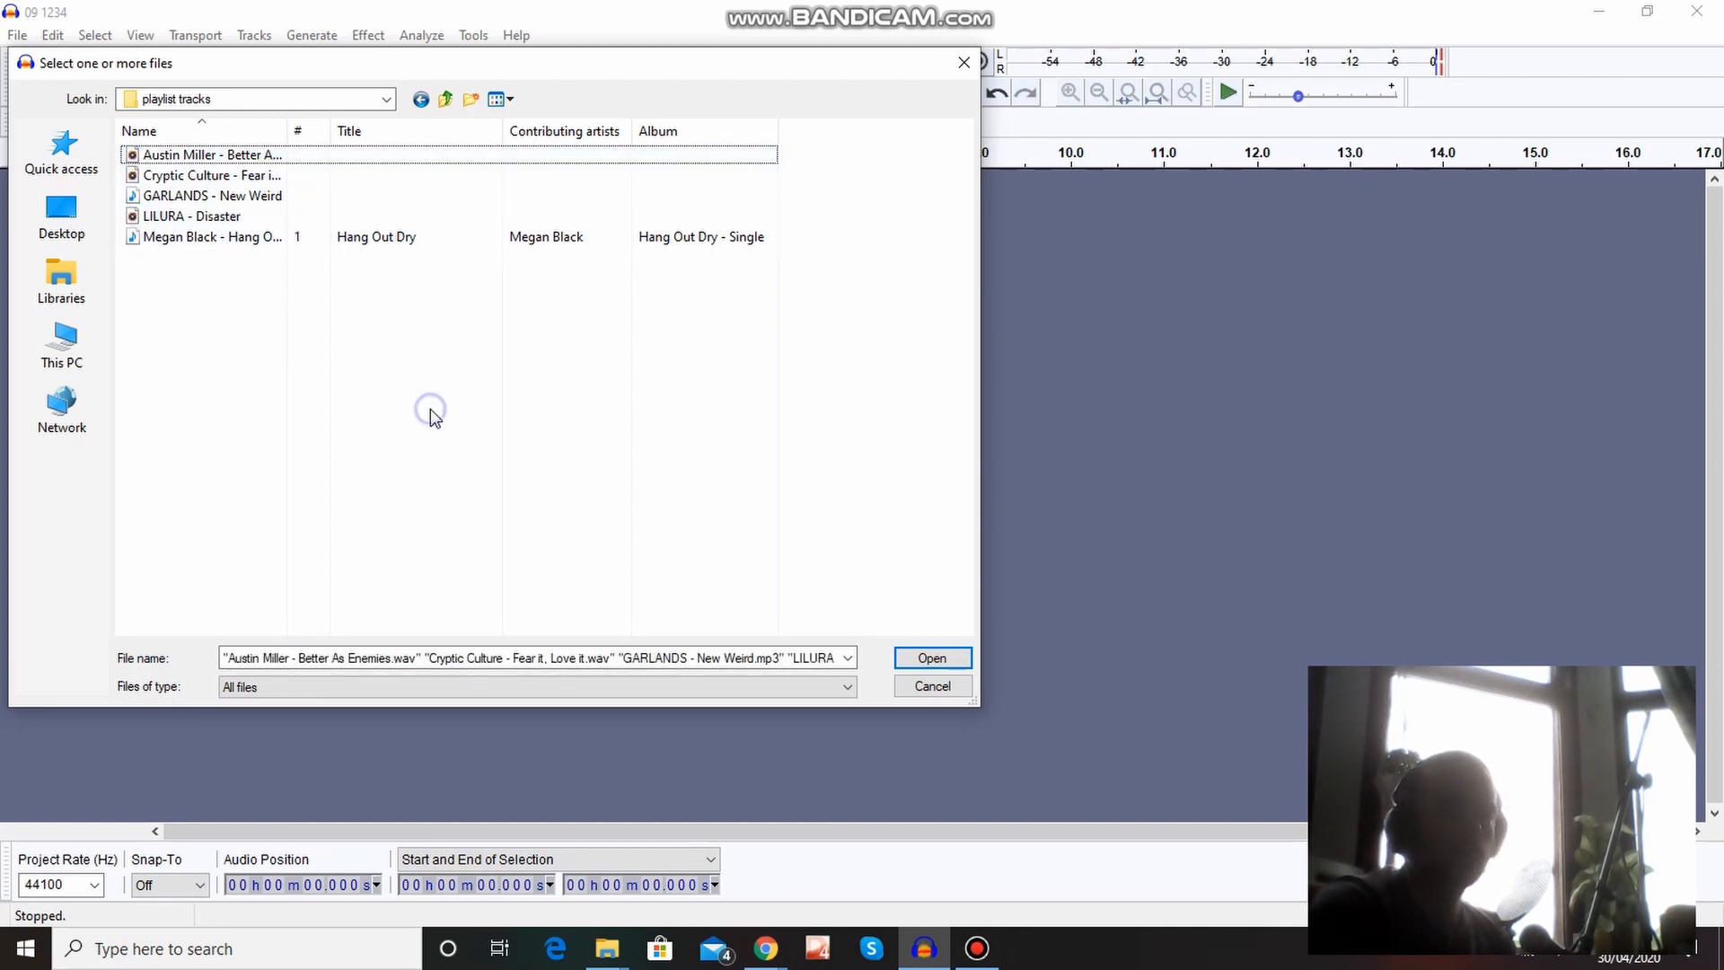
click(198, 263)
click(220, 241)
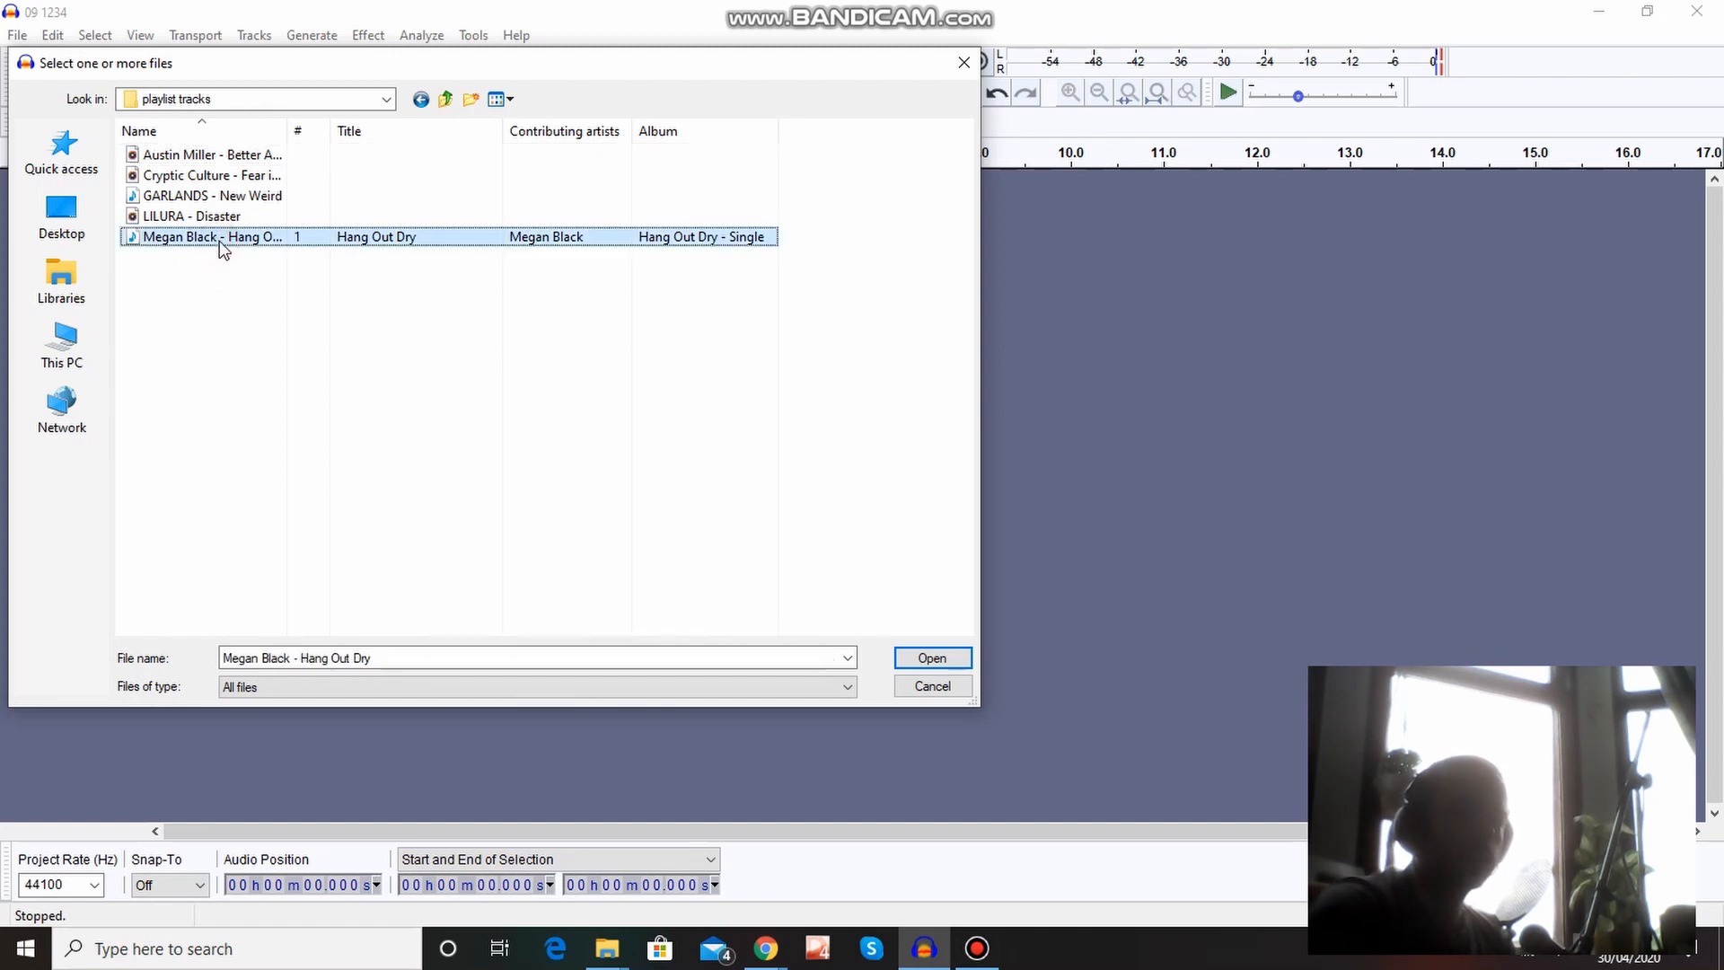
ctrl+click(191, 173)
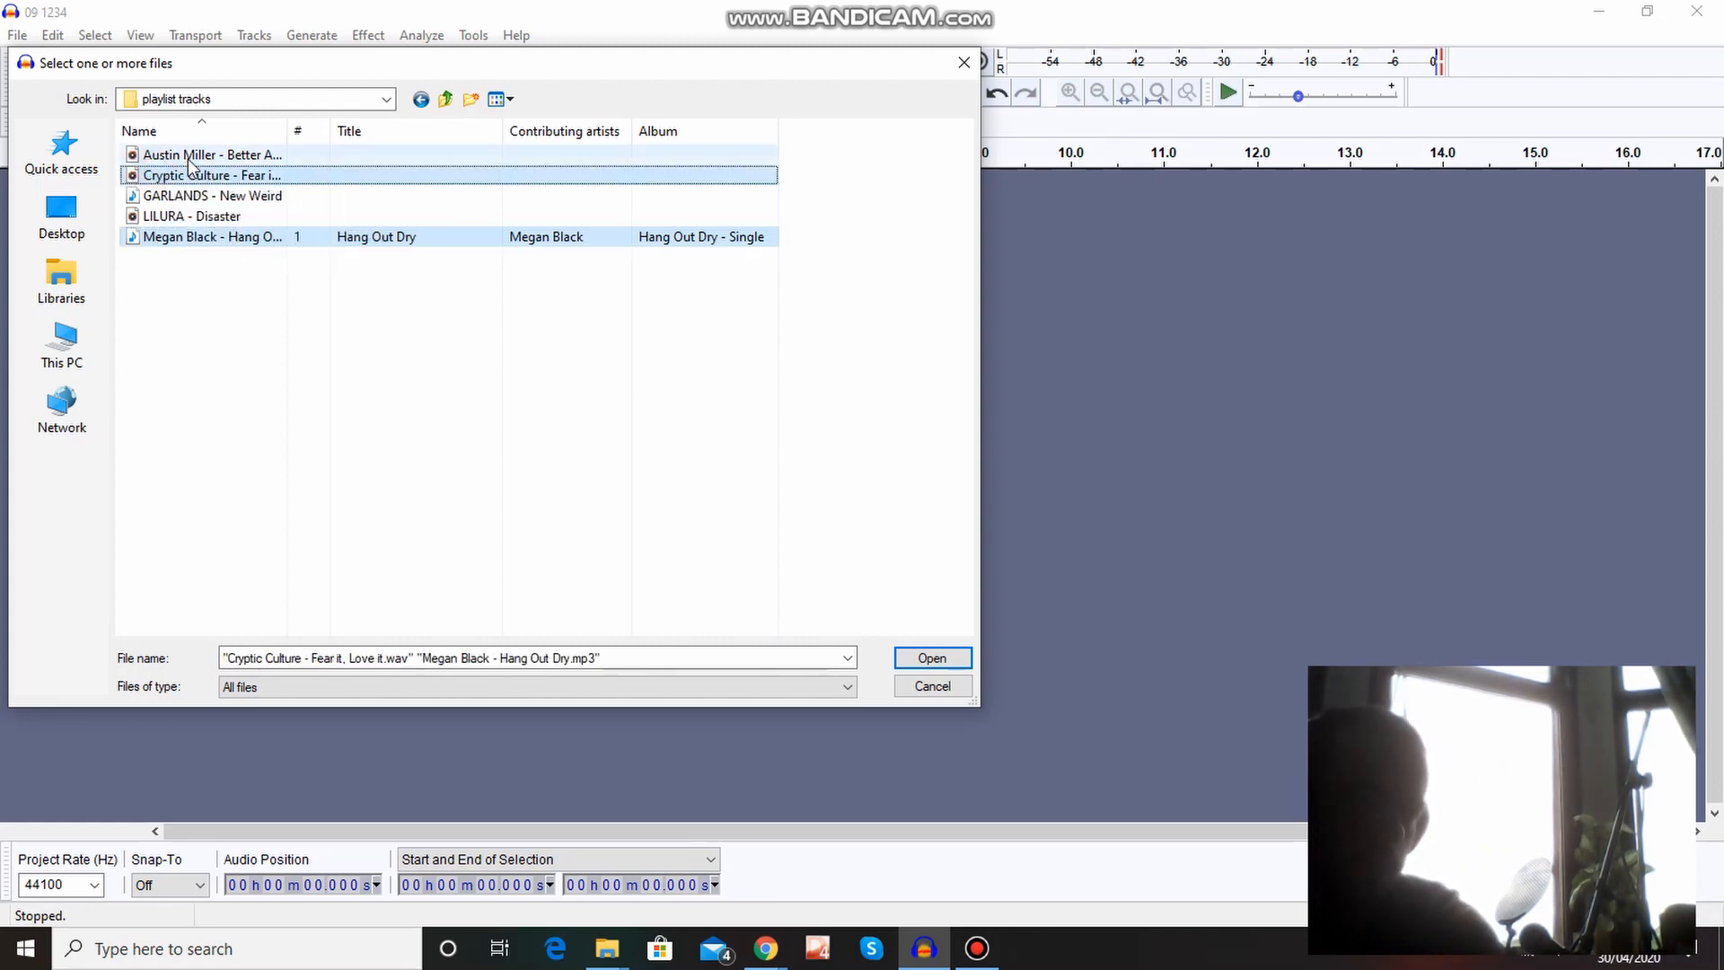
ctrl+click(190, 156)
ctrl+click(194, 196)
ctrl+click(225, 216)
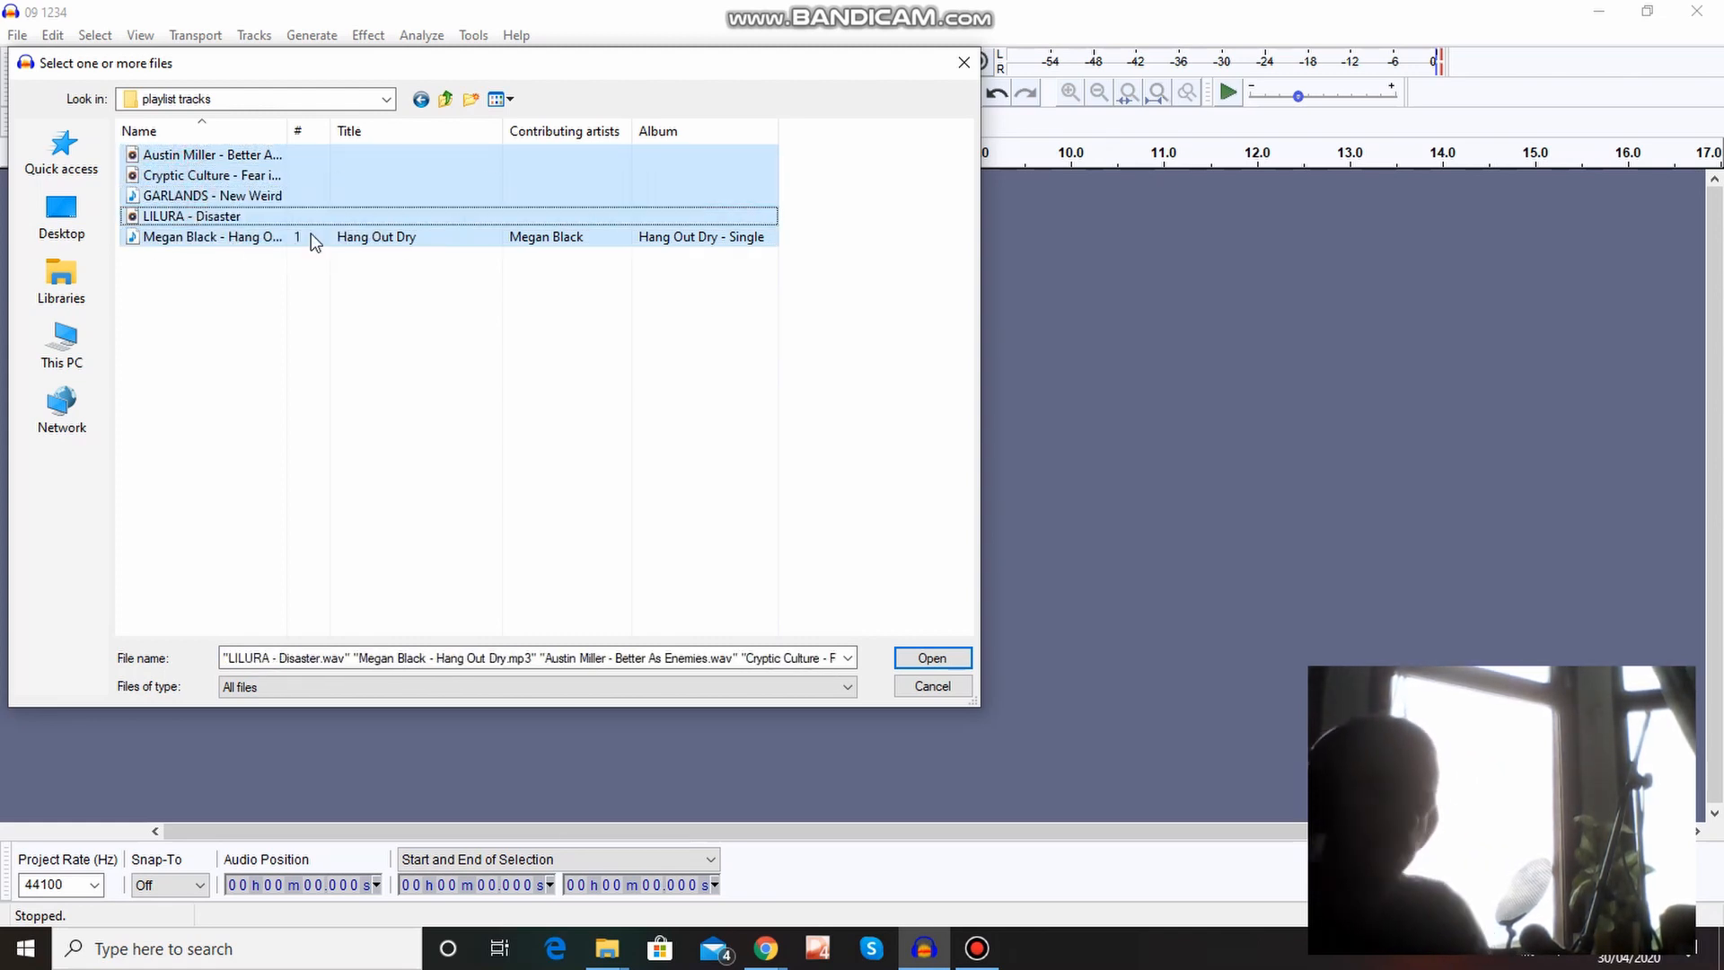
click(943, 661)
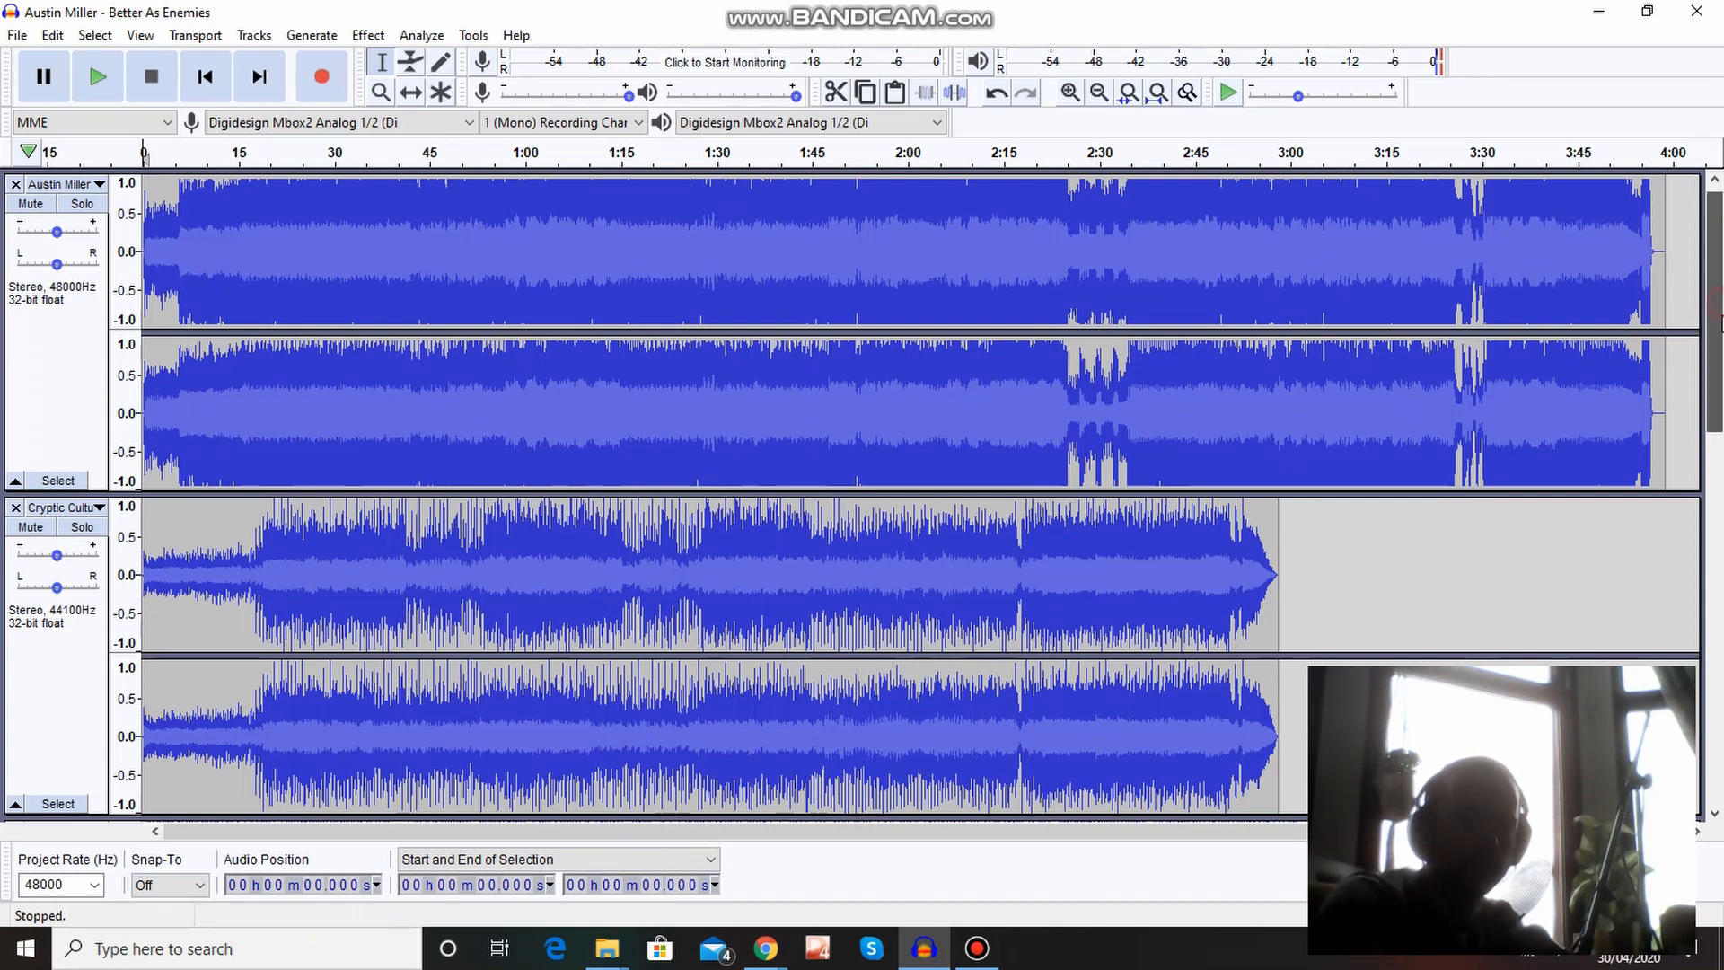
Look over all five imported song tracks and mute each one.
drag(1710, 377, 1711, 528)
scroll(1715, 528, down, 5)
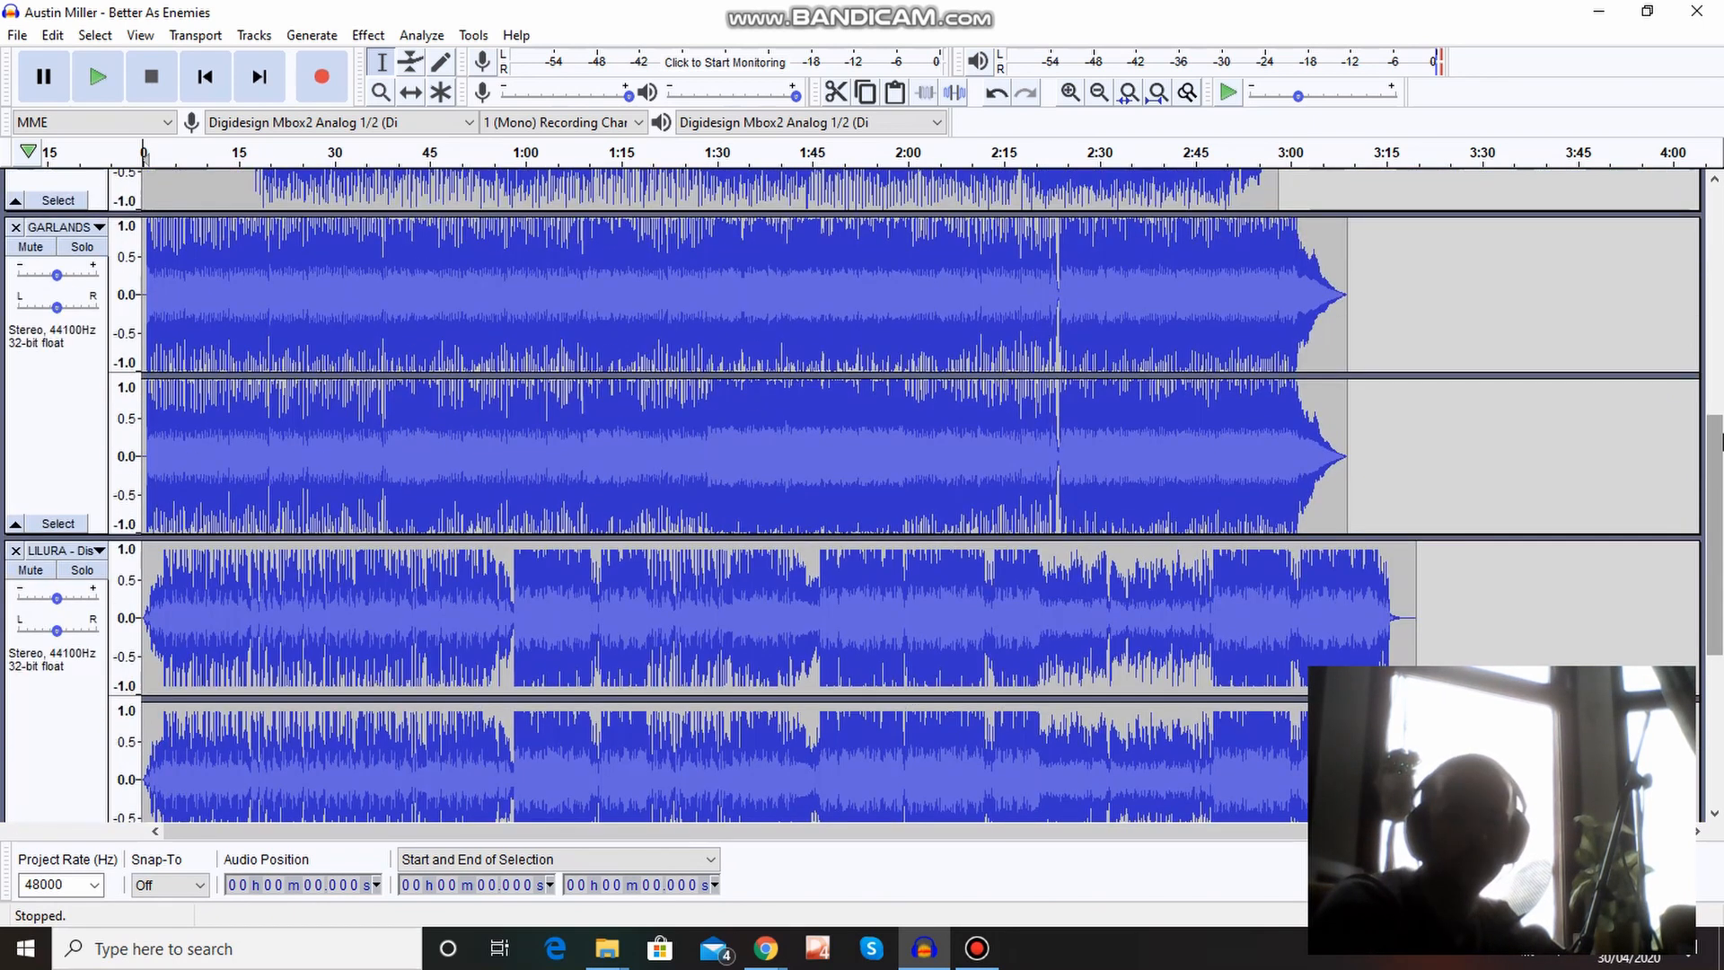
drag(1712, 449, 1716, 738)
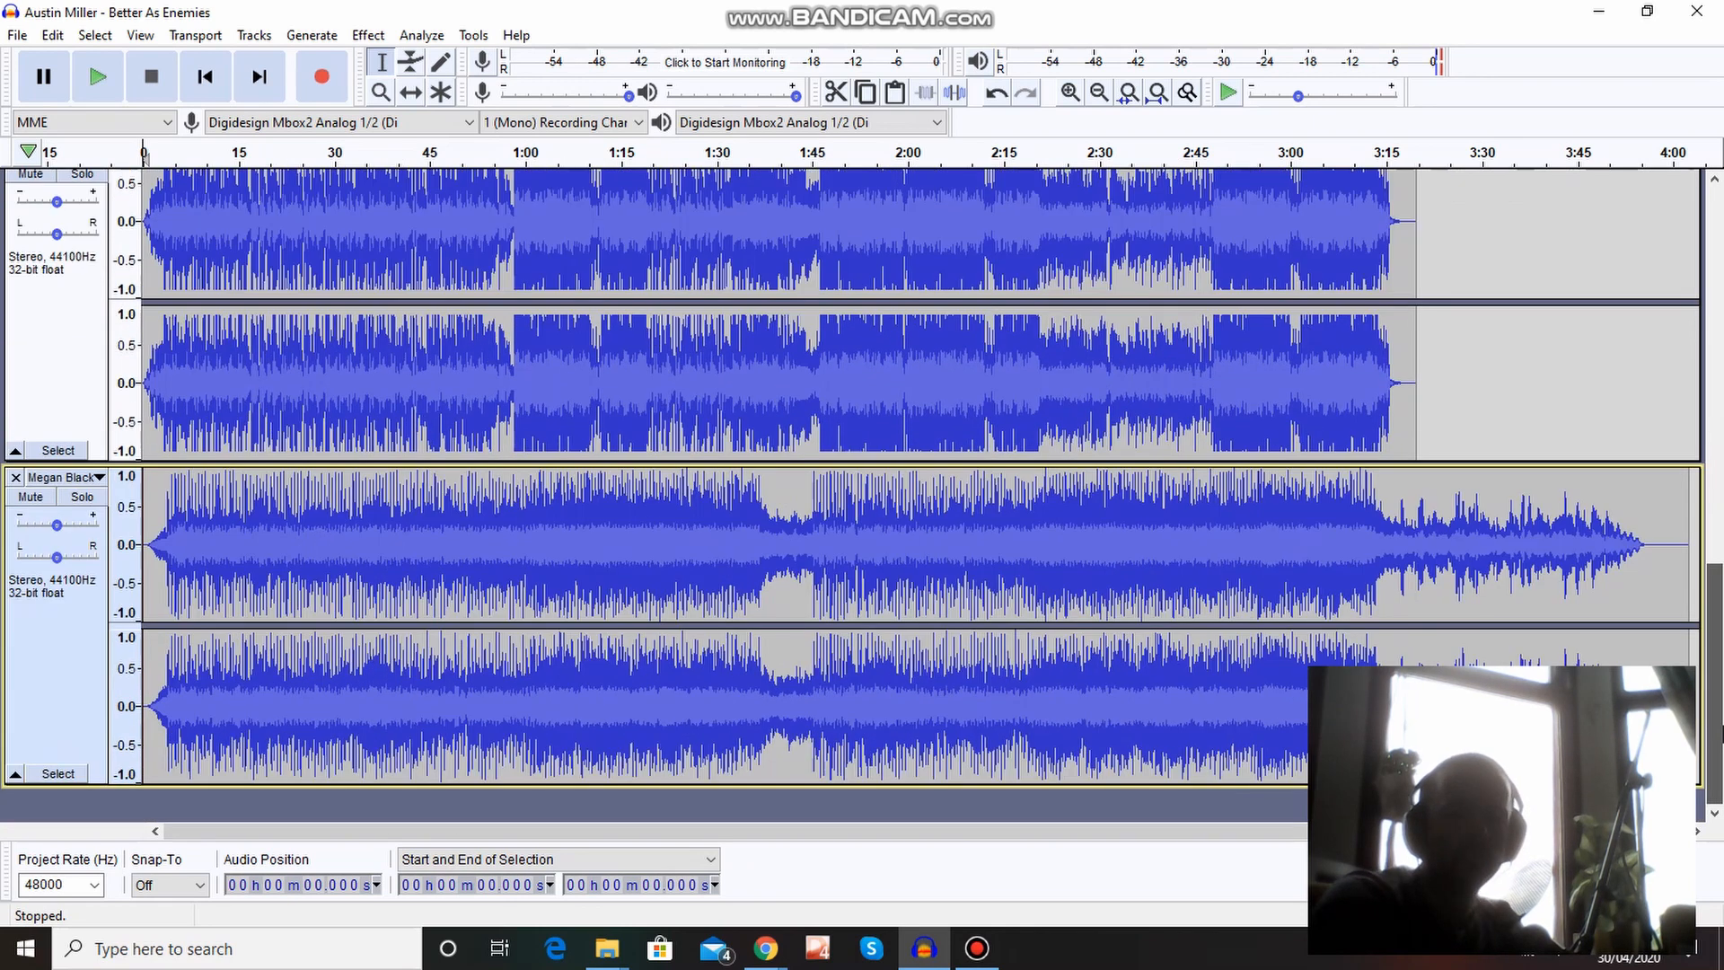
drag(1716, 582, 1711, 185)
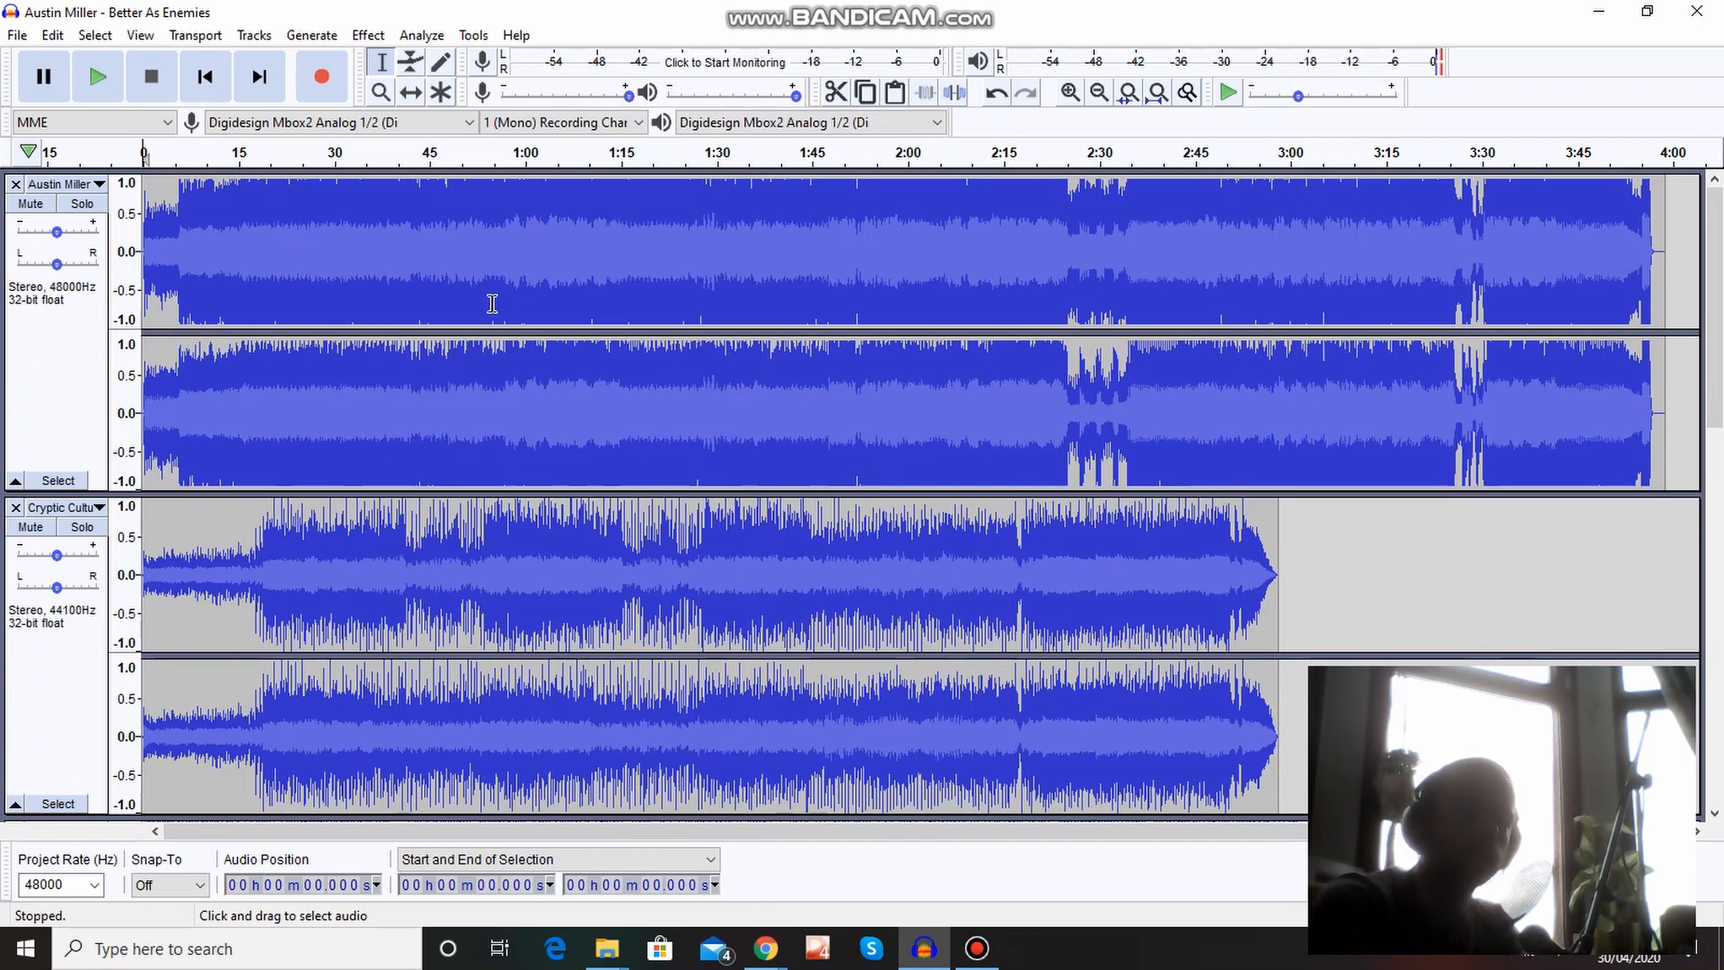
click(40, 209)
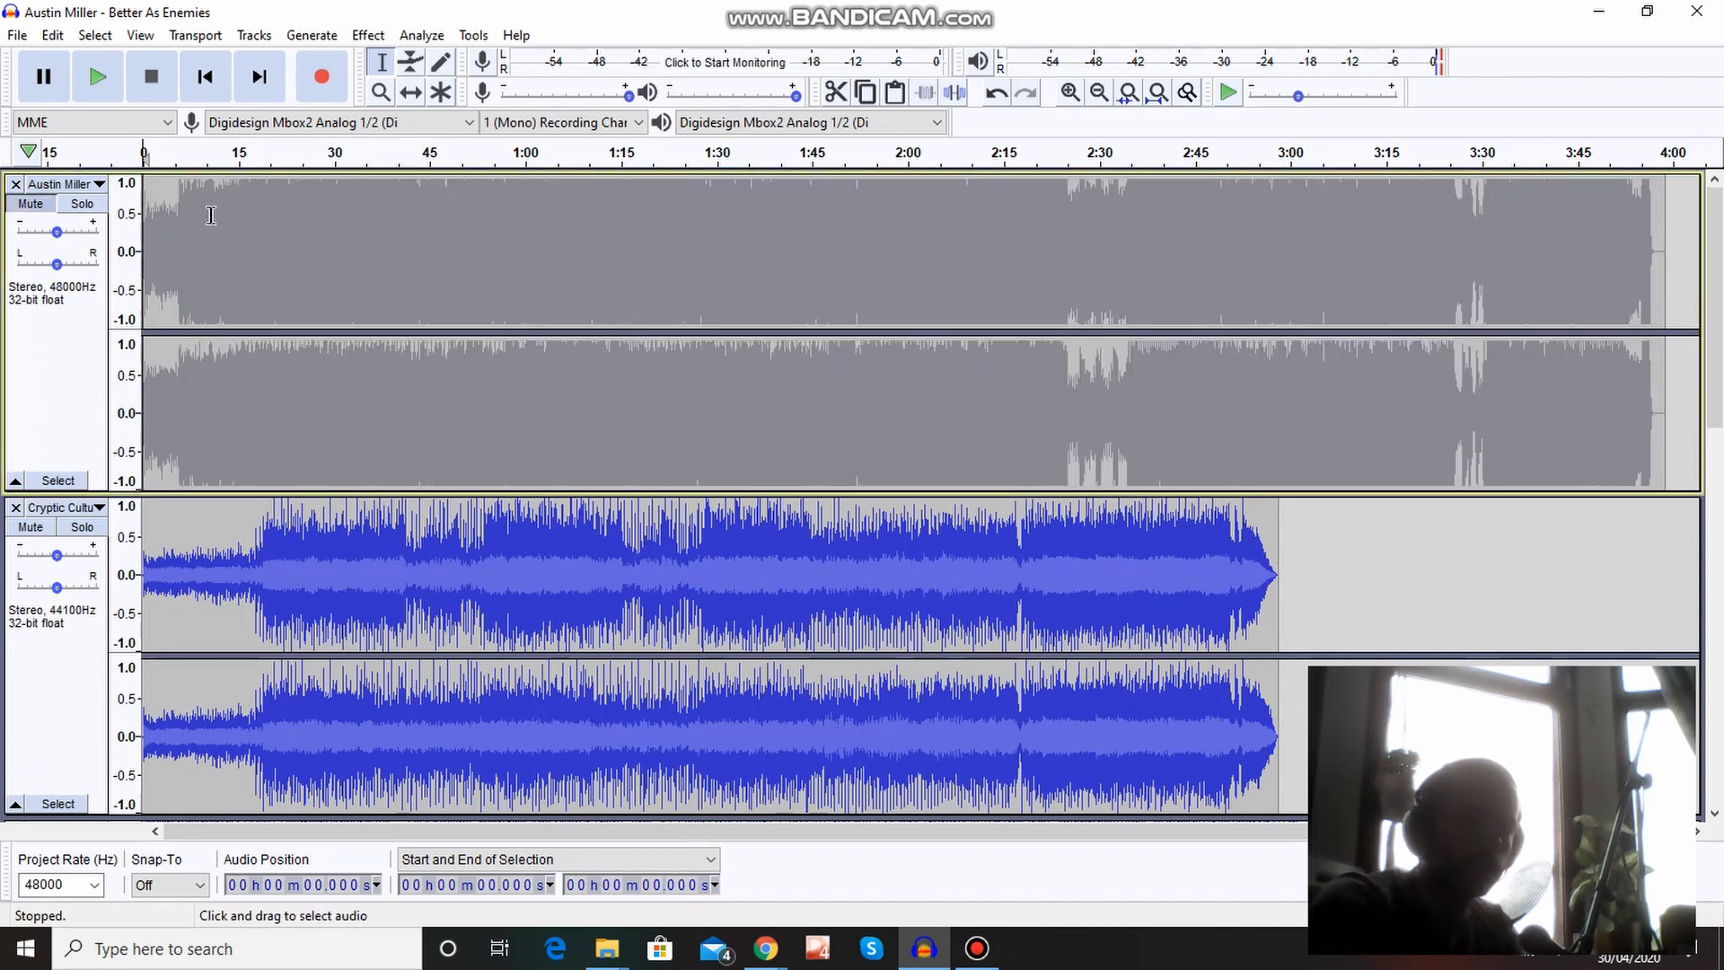
click(29, 530)
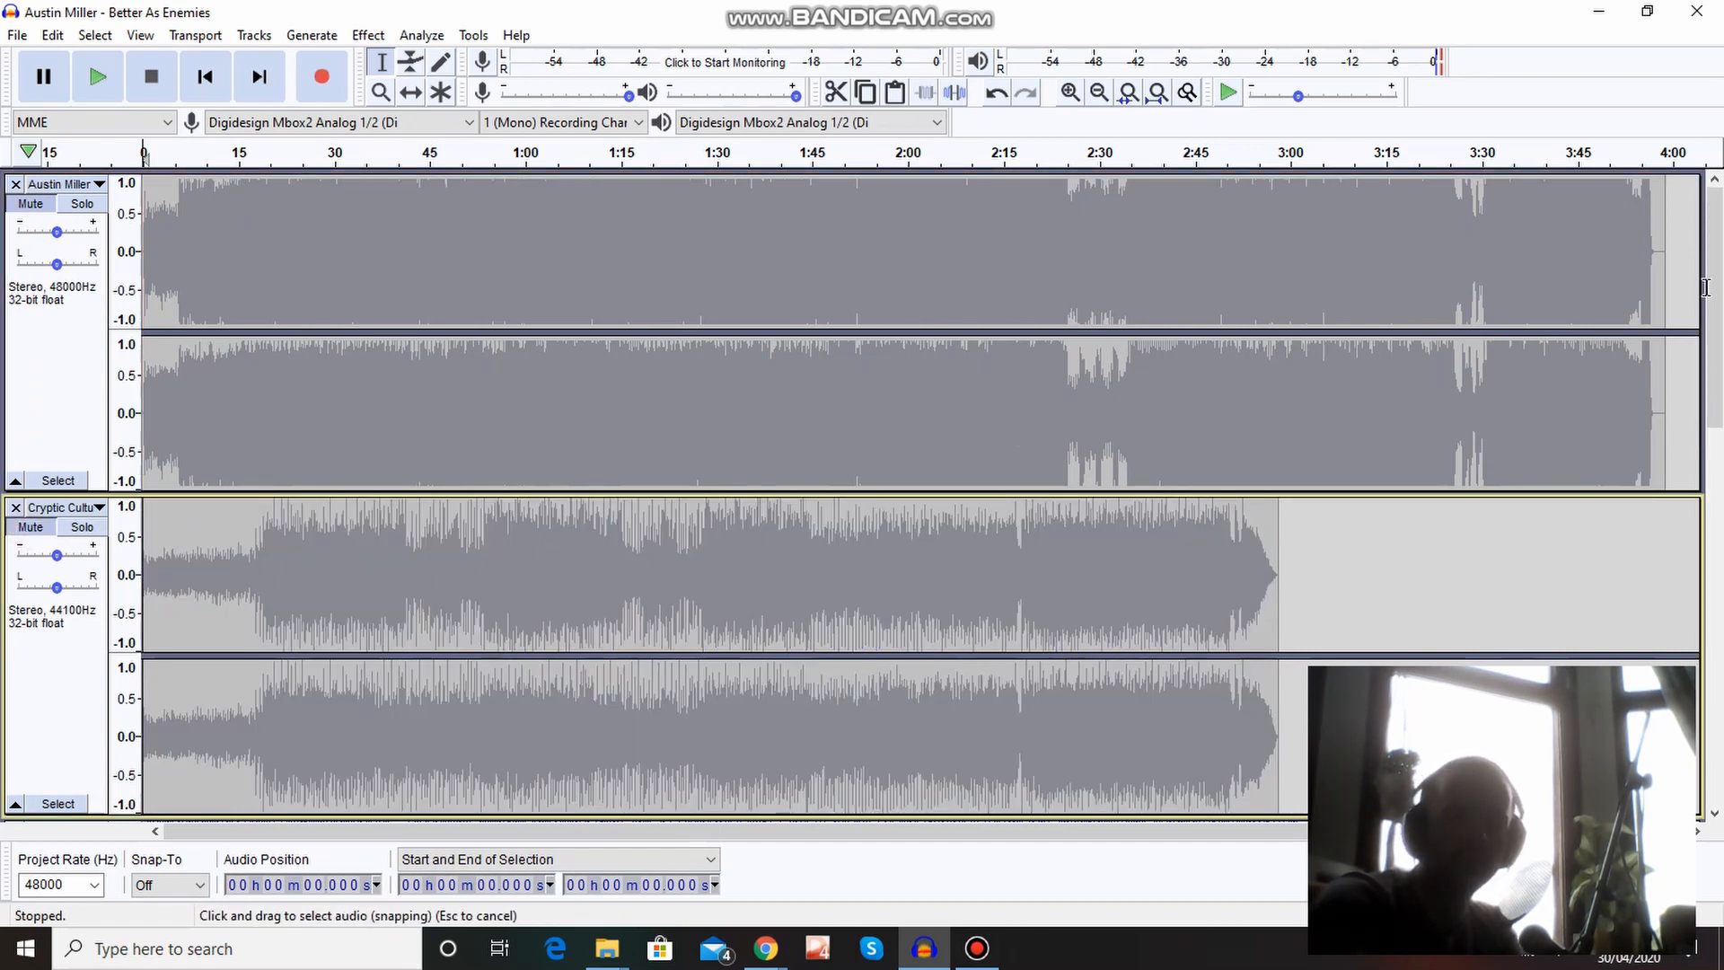
drag(1717, 300, 1720, 523)
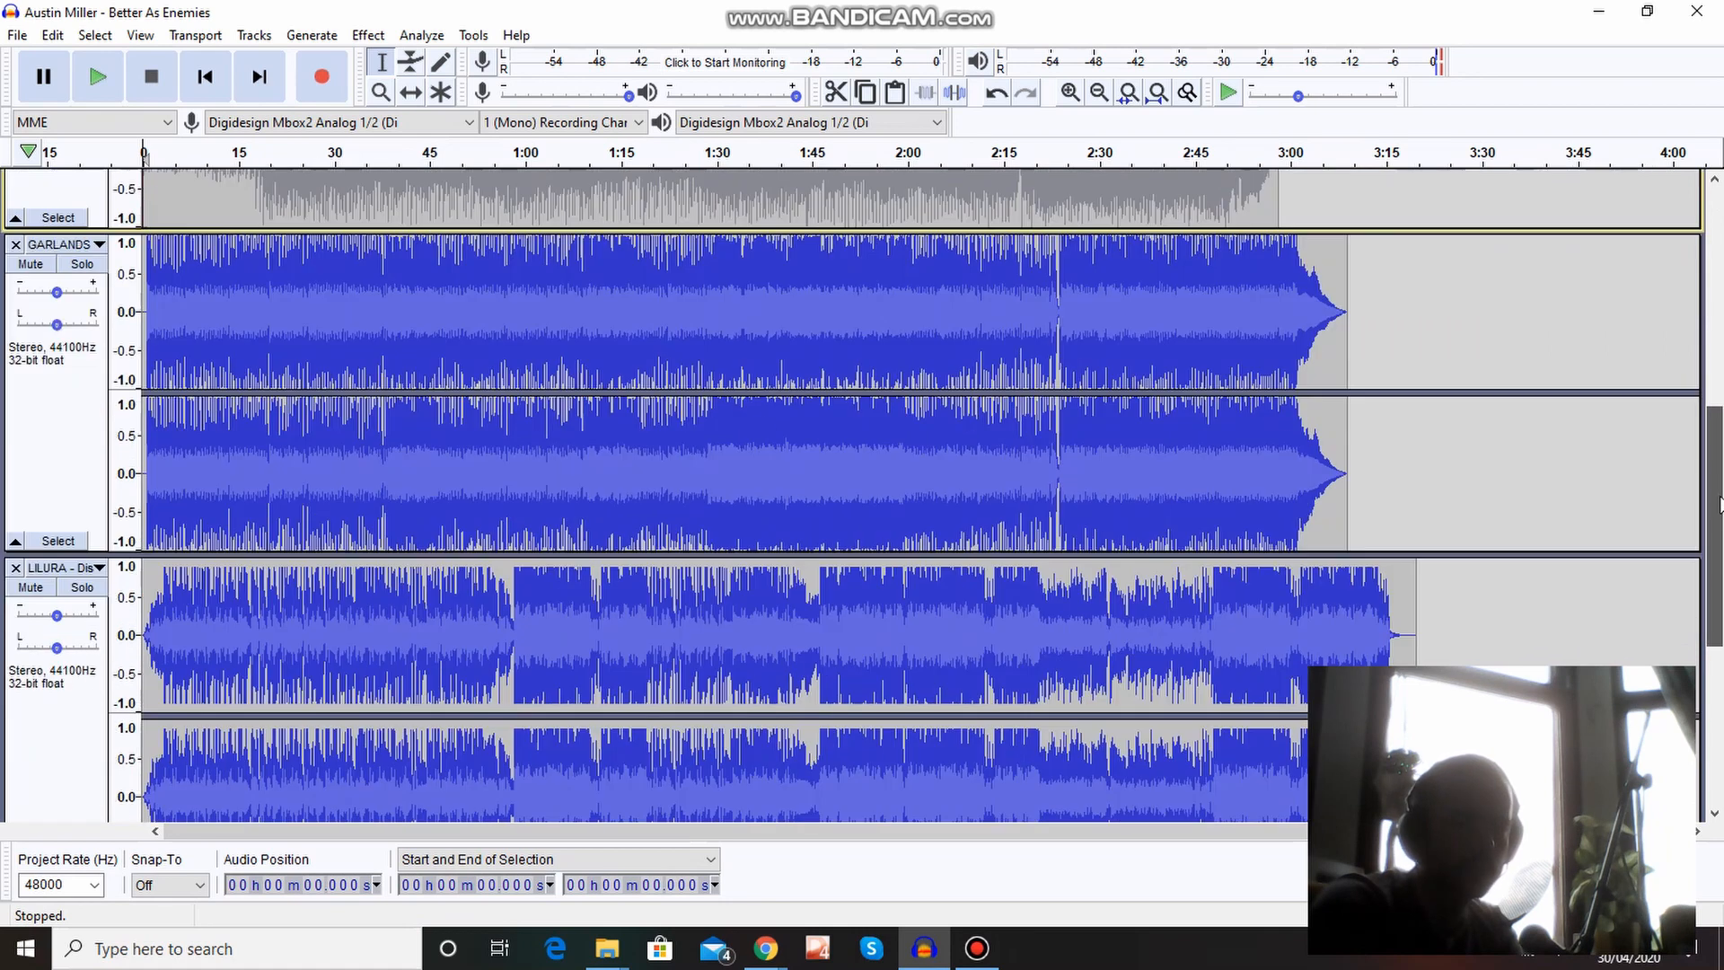
click(32, 265)
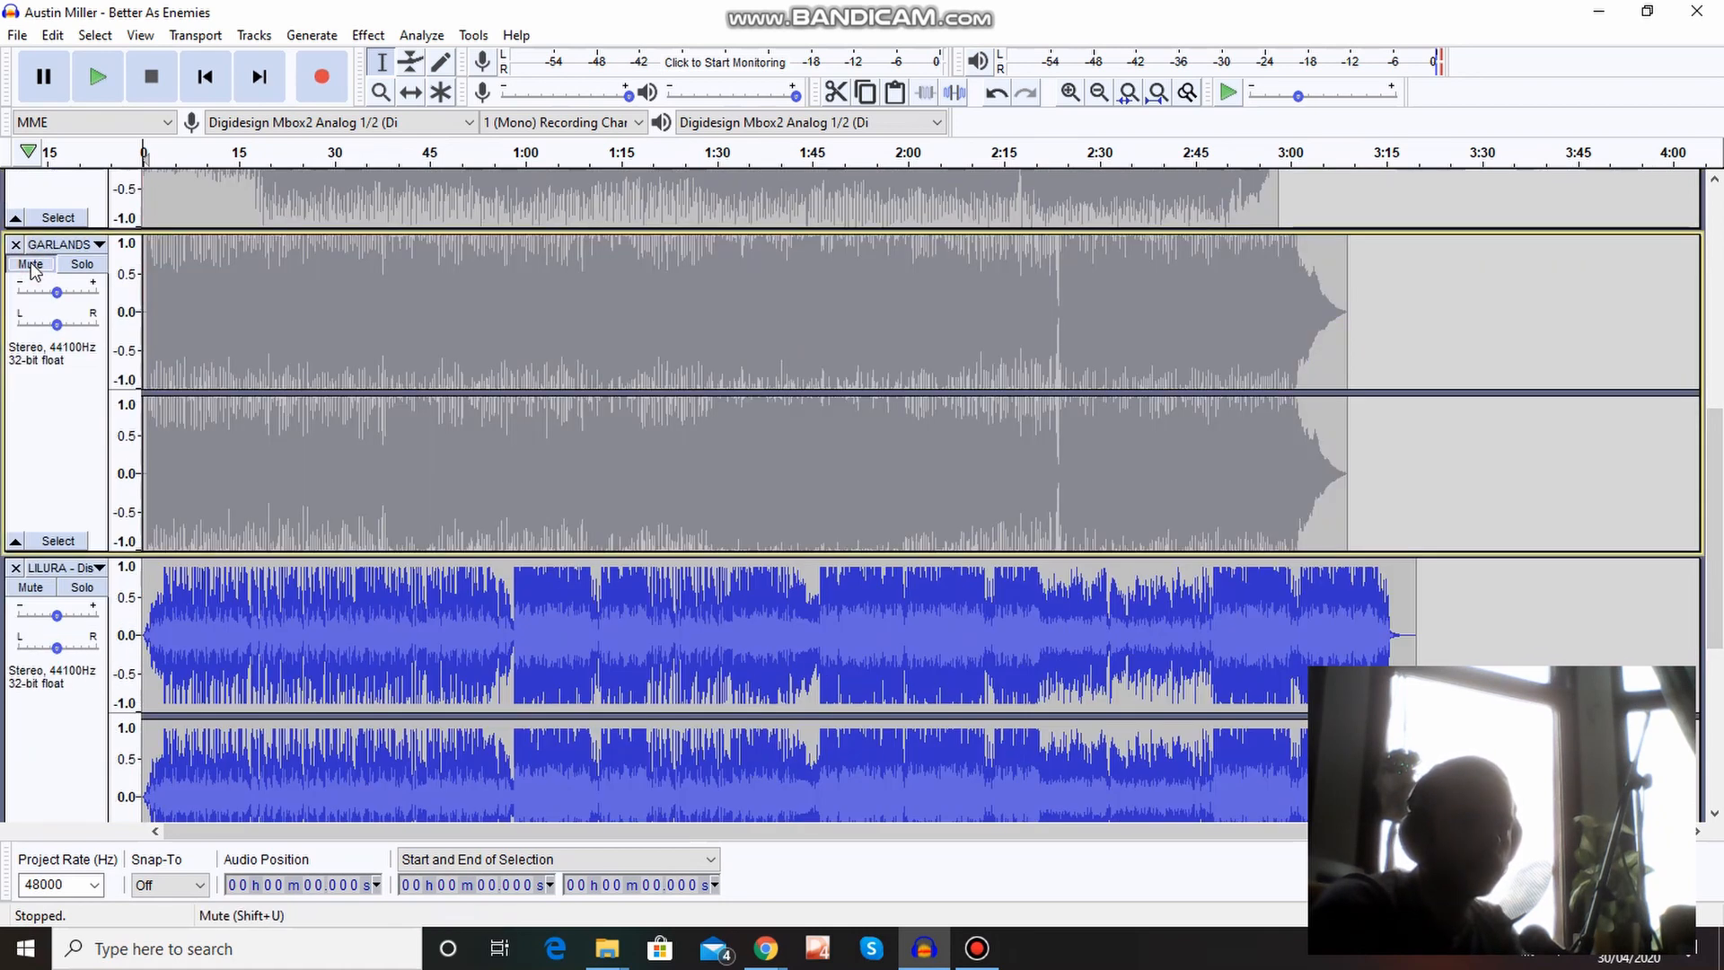
click(33, 589)
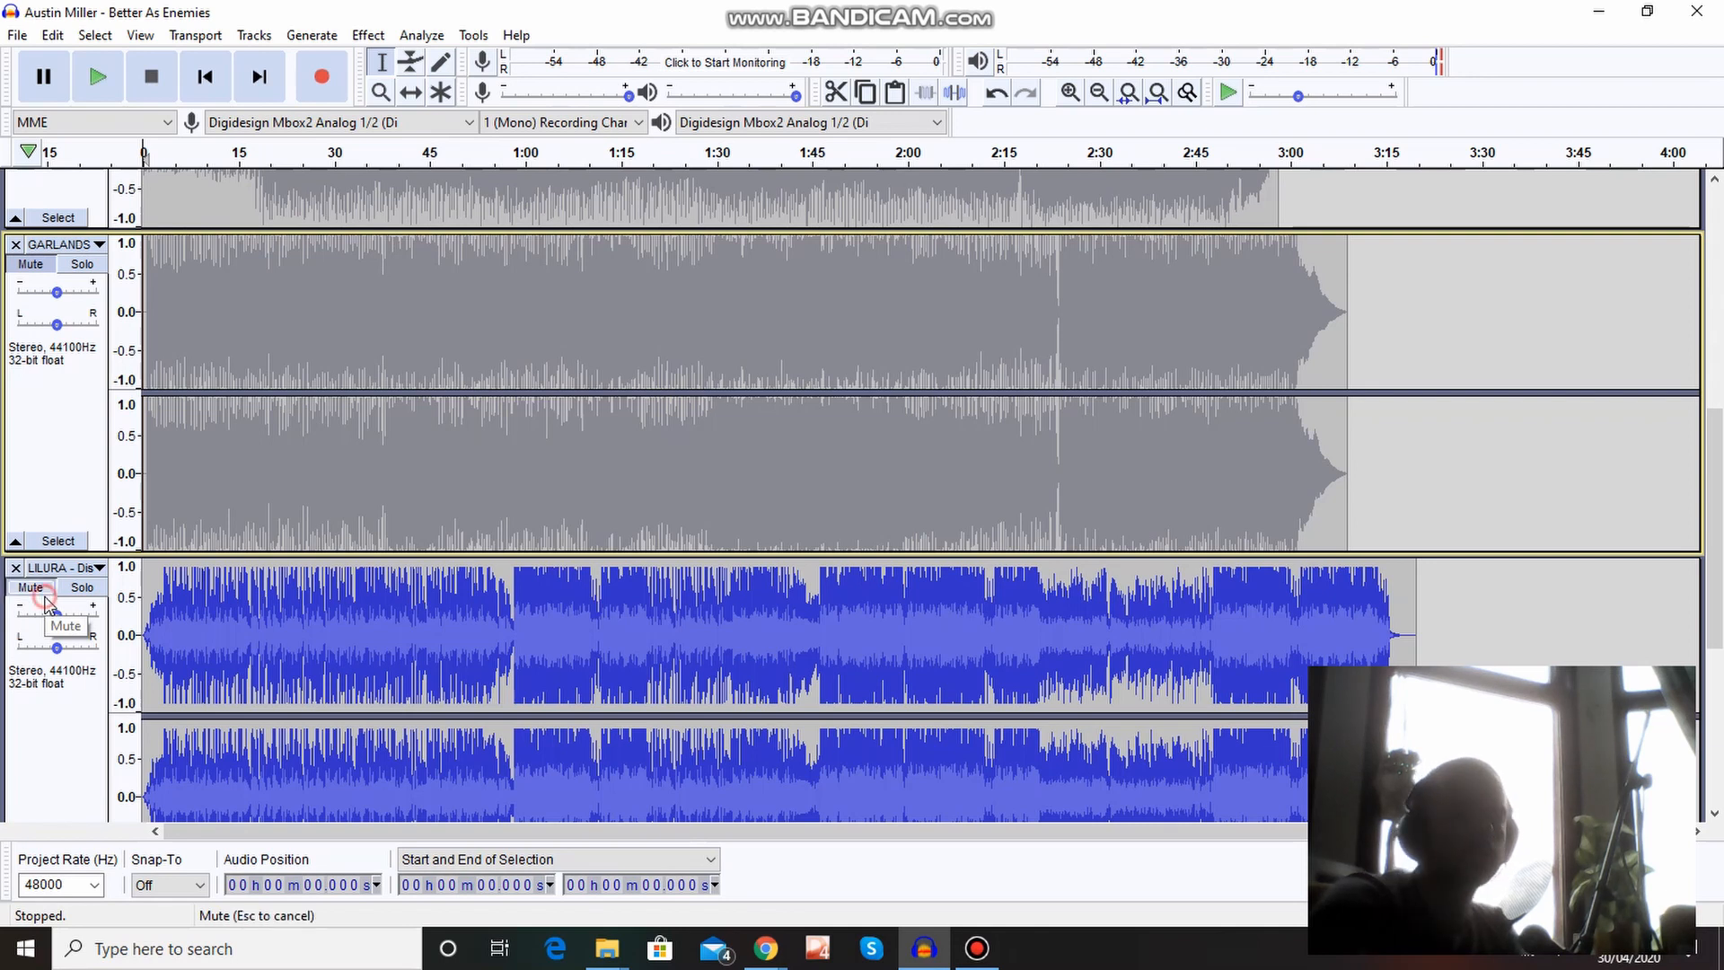
drag(1705, 526, 1705, 648)
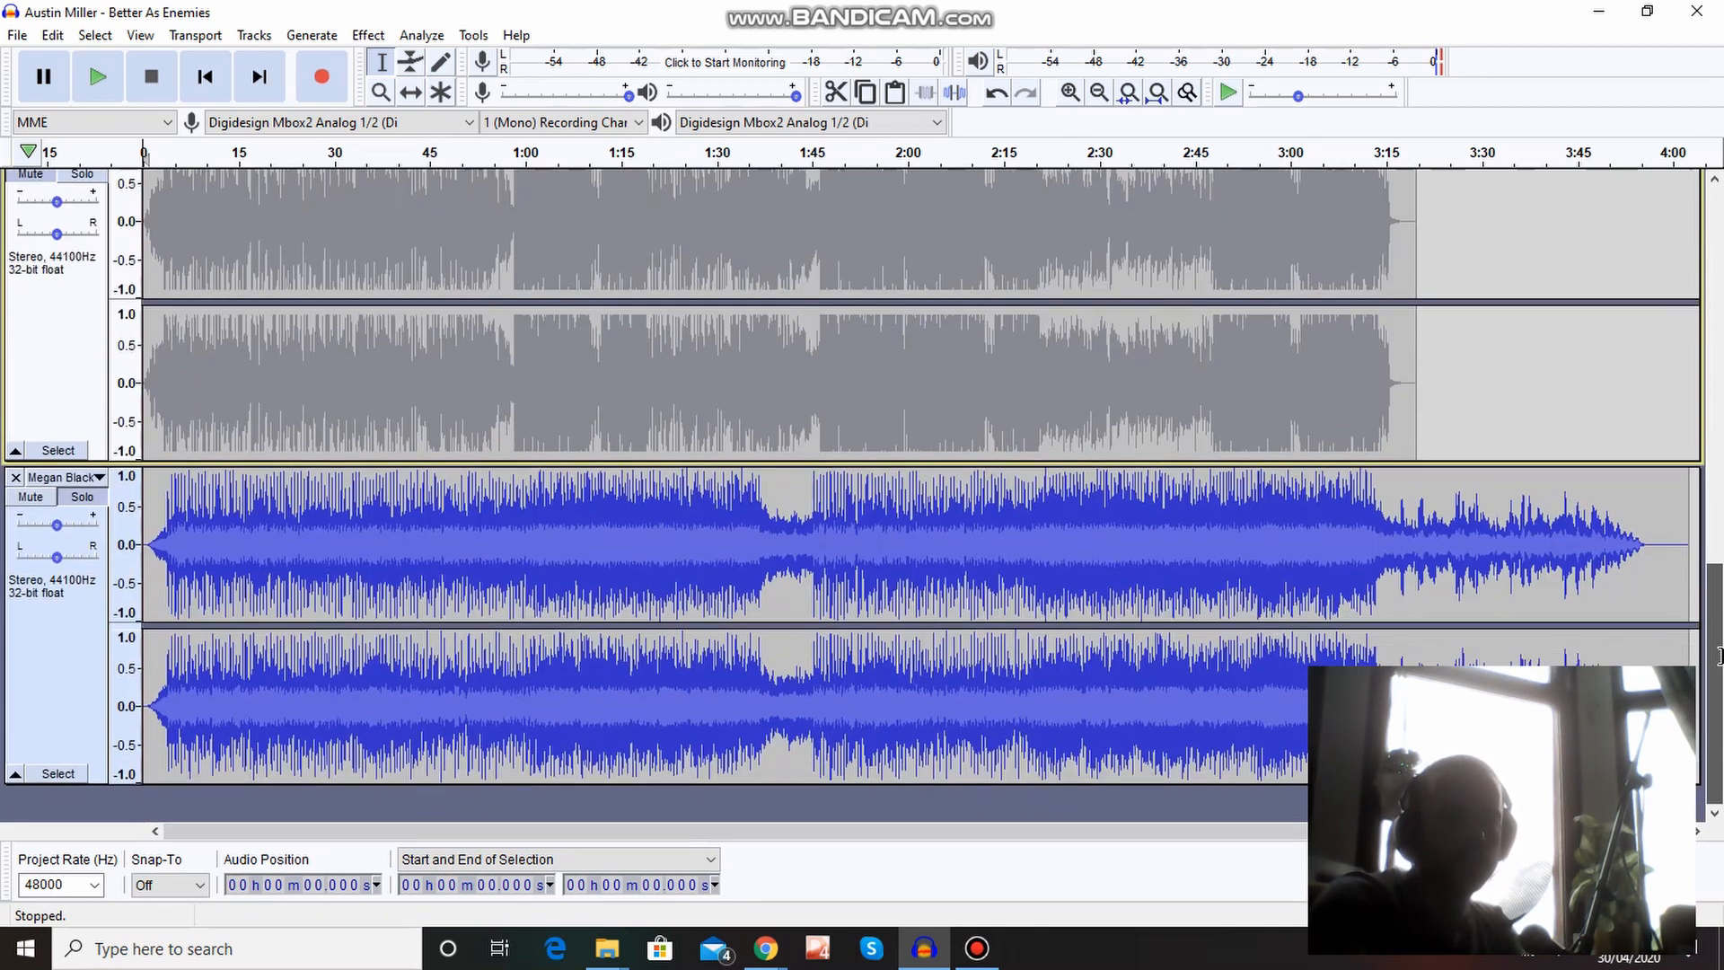
click(29, 499)
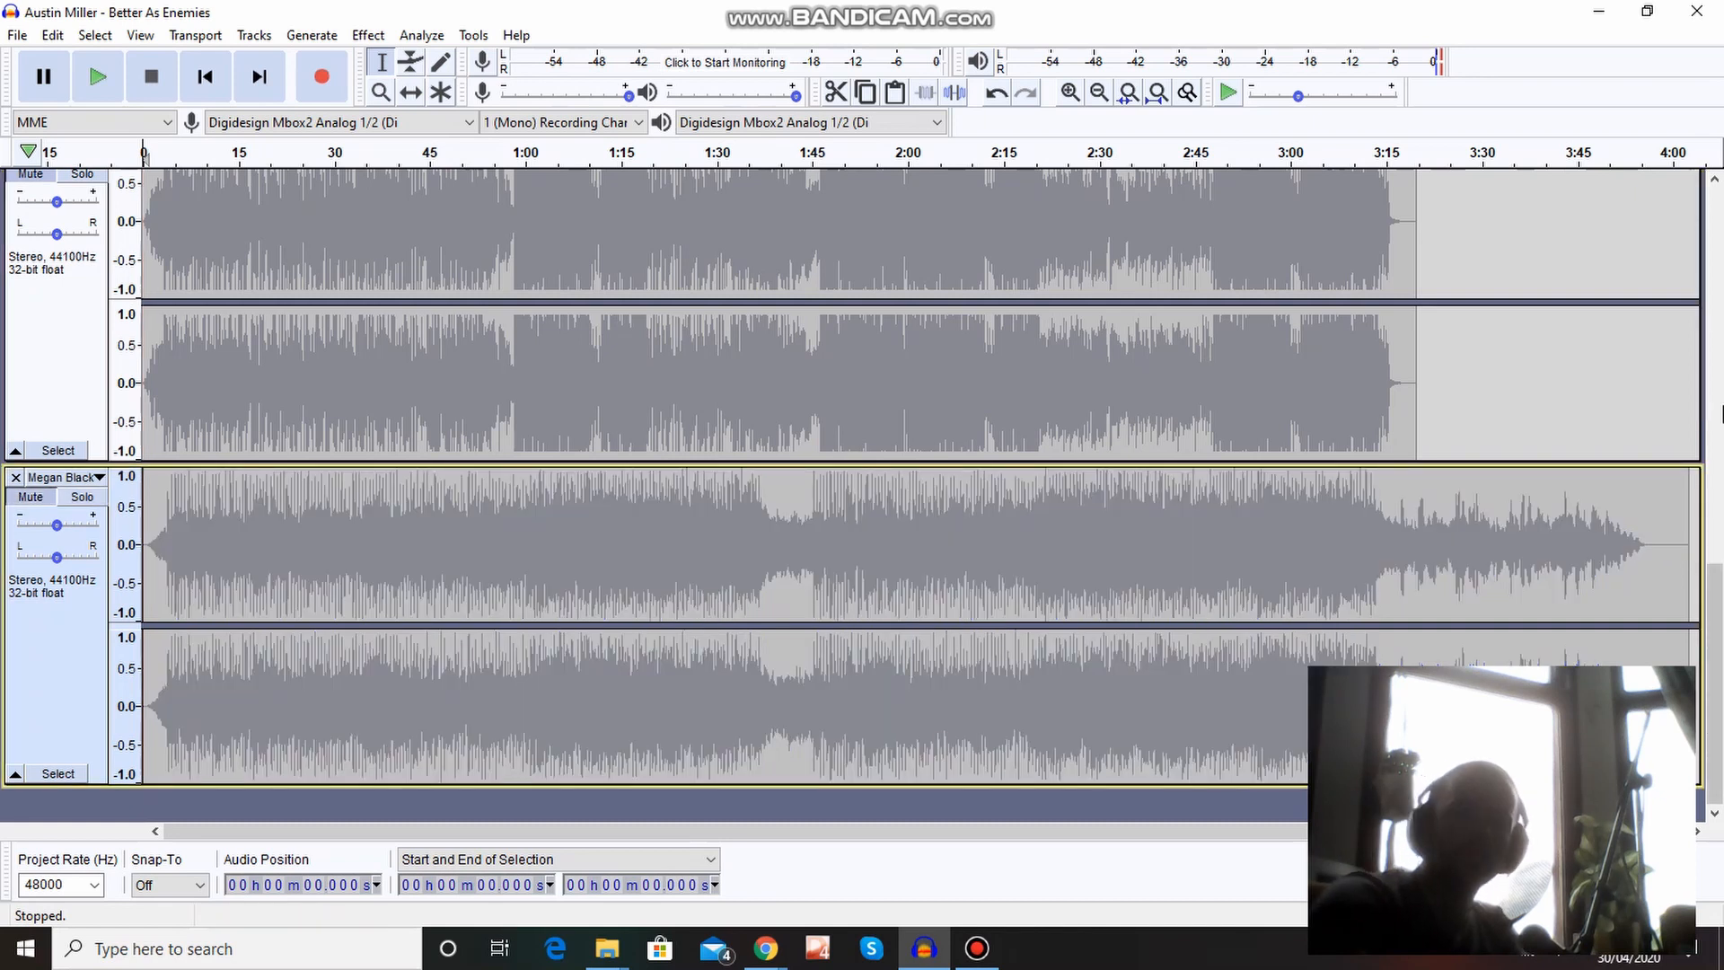
Add a new mono audio track below the five imported song tracks.
scroll(1715, 580, up, 5)
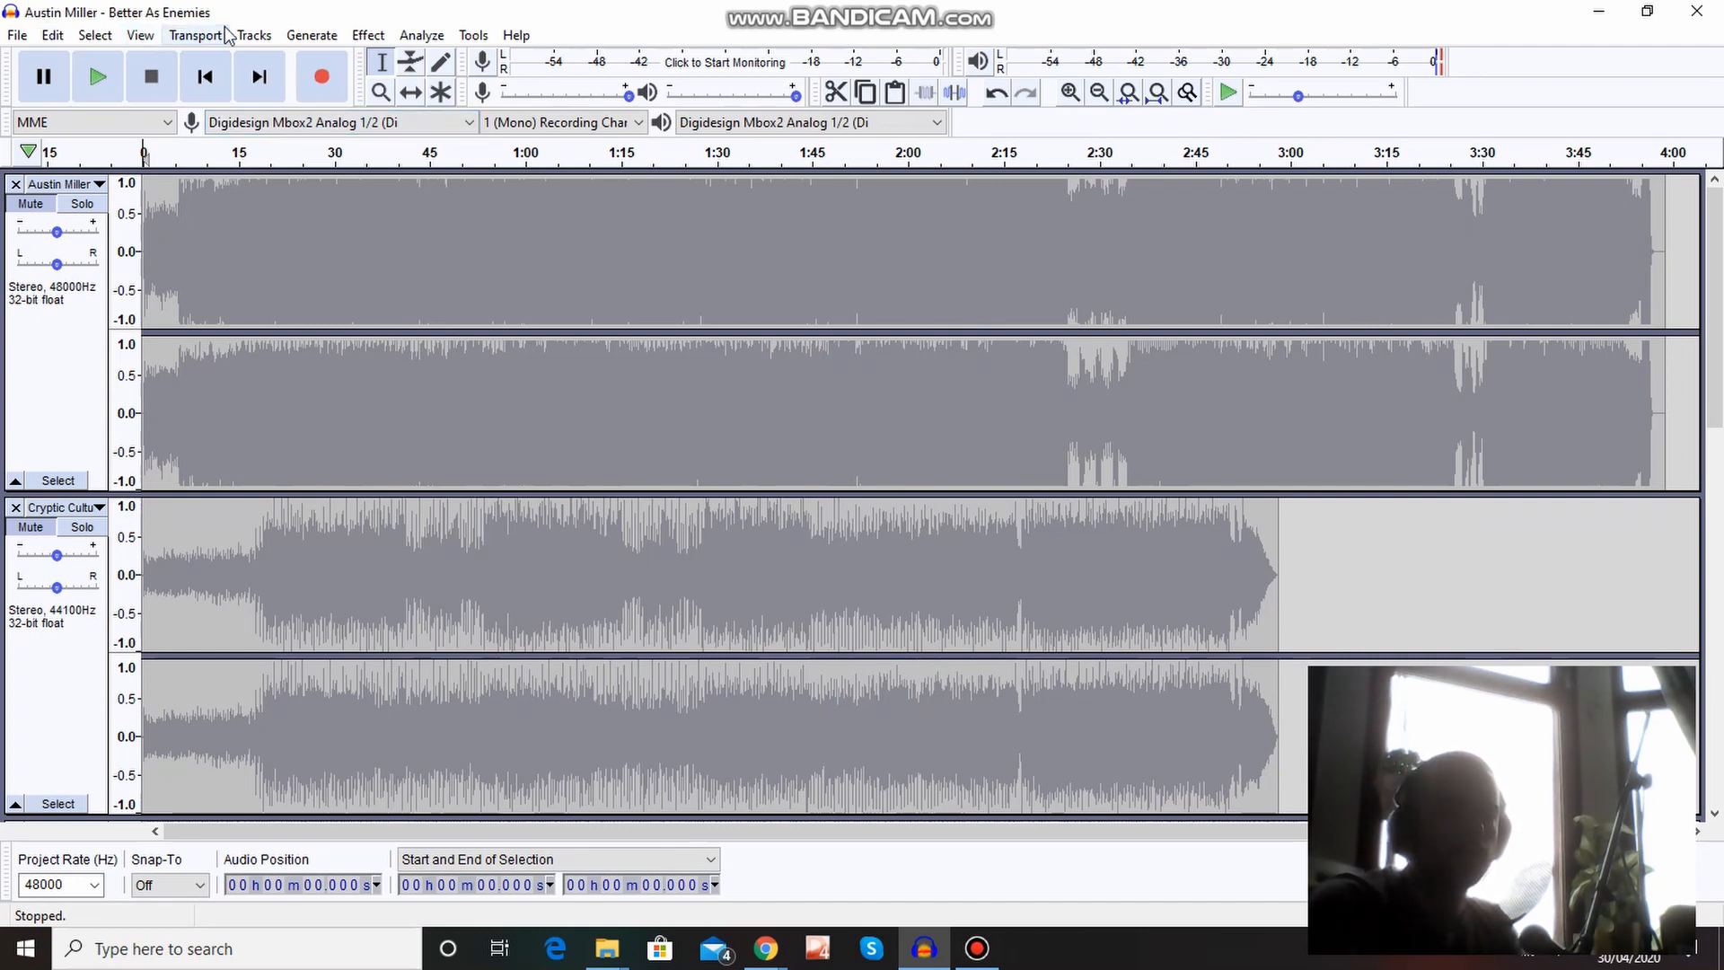
click(254, 35)
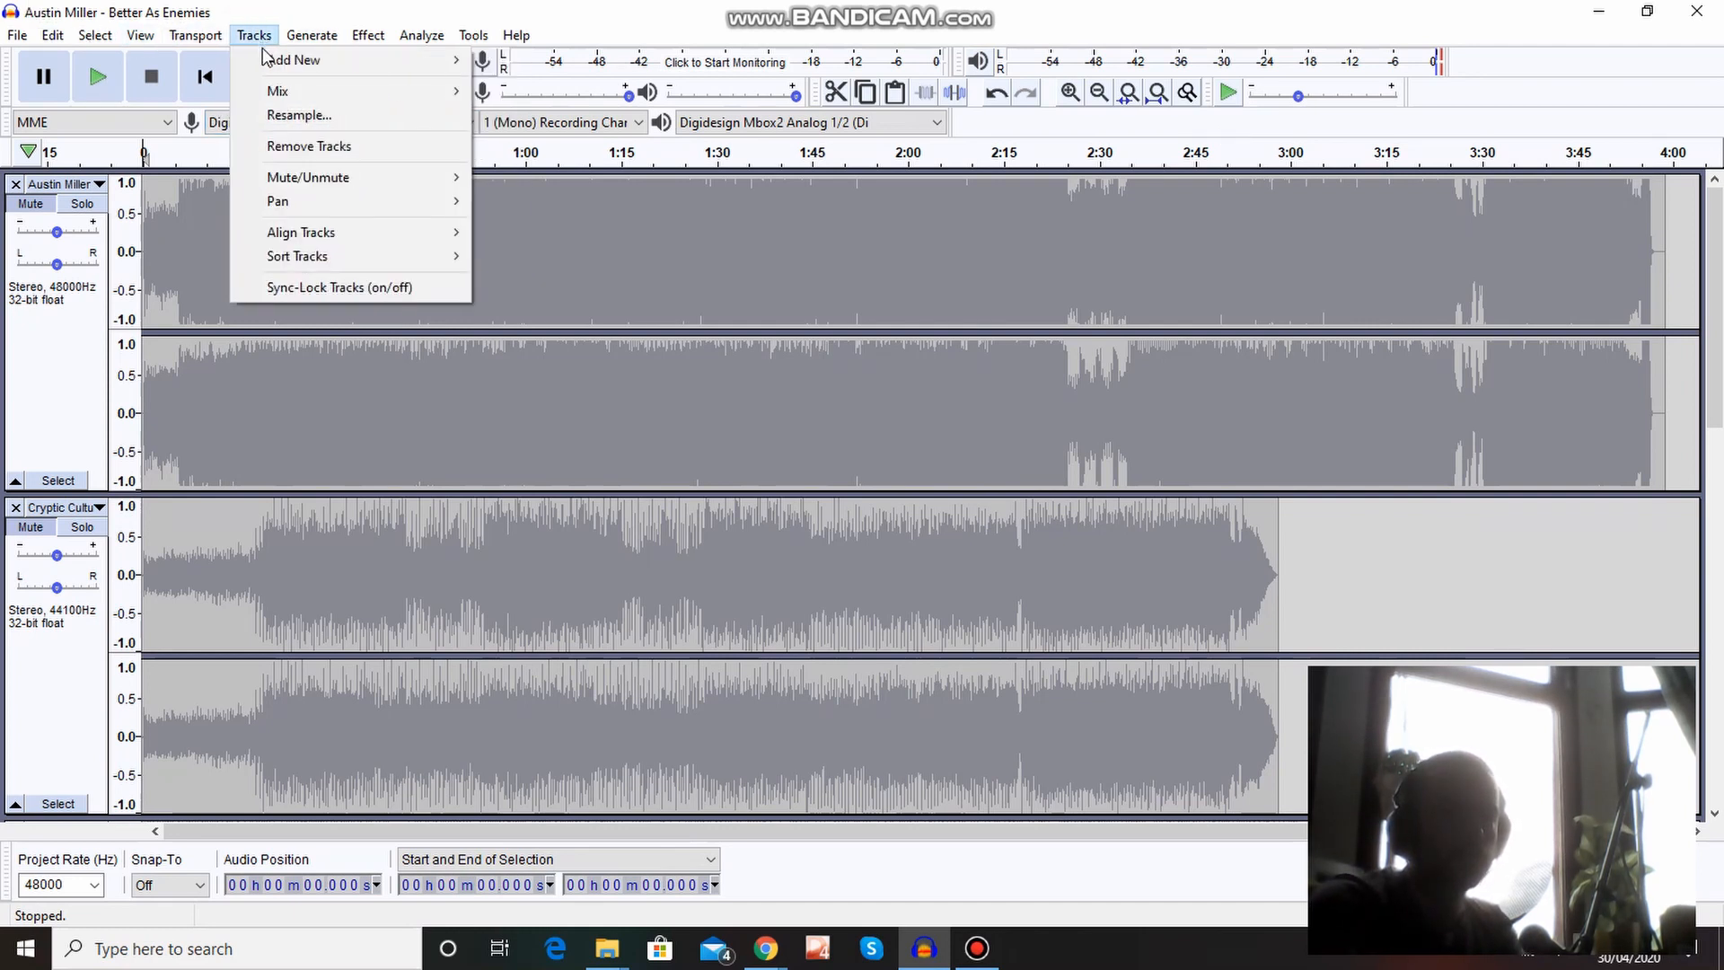
mouse_move(314, 37)
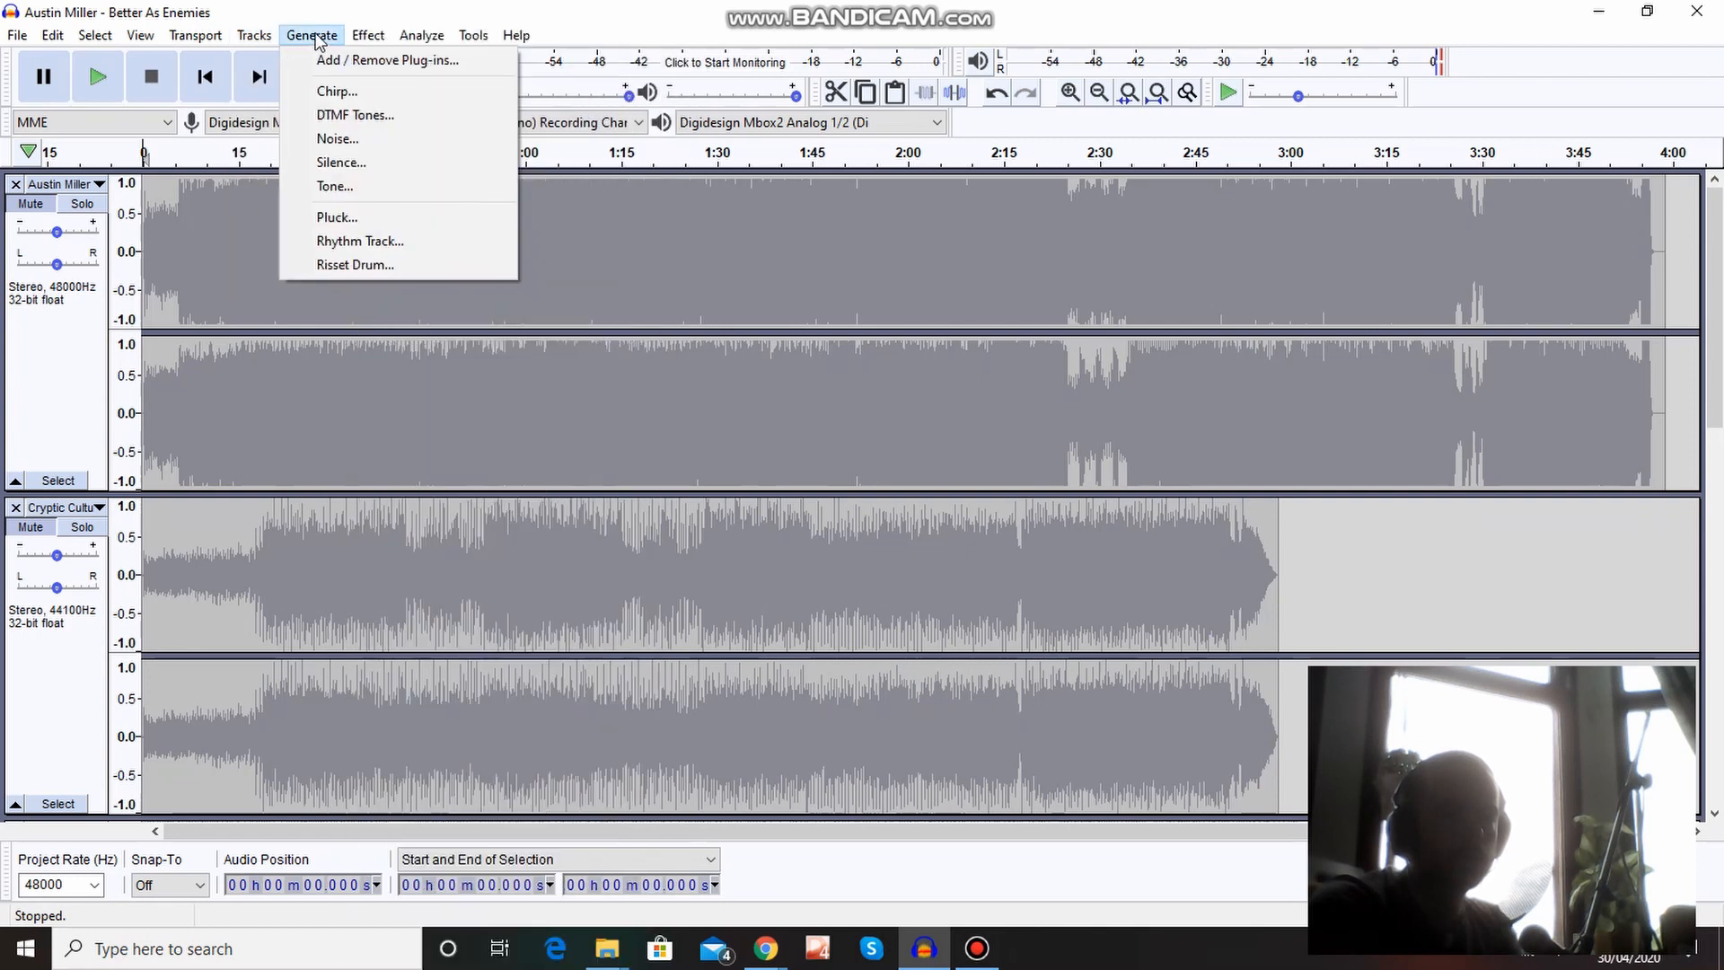
mouse_move(254, 38)
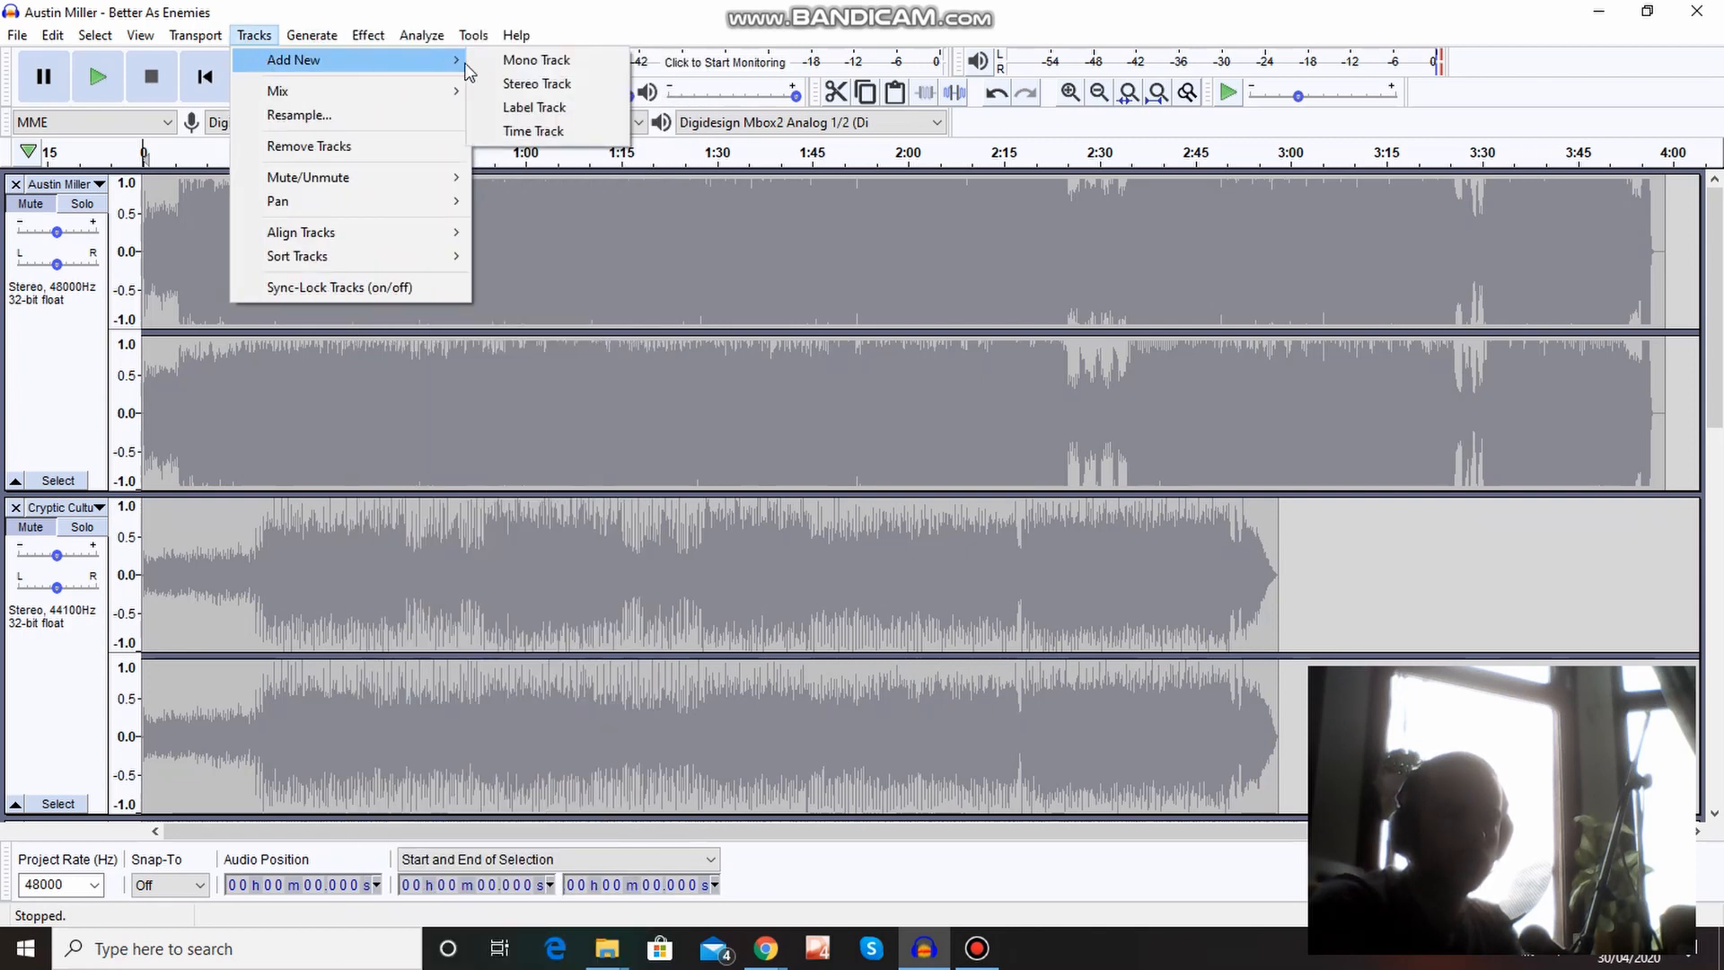
click(536, 60)
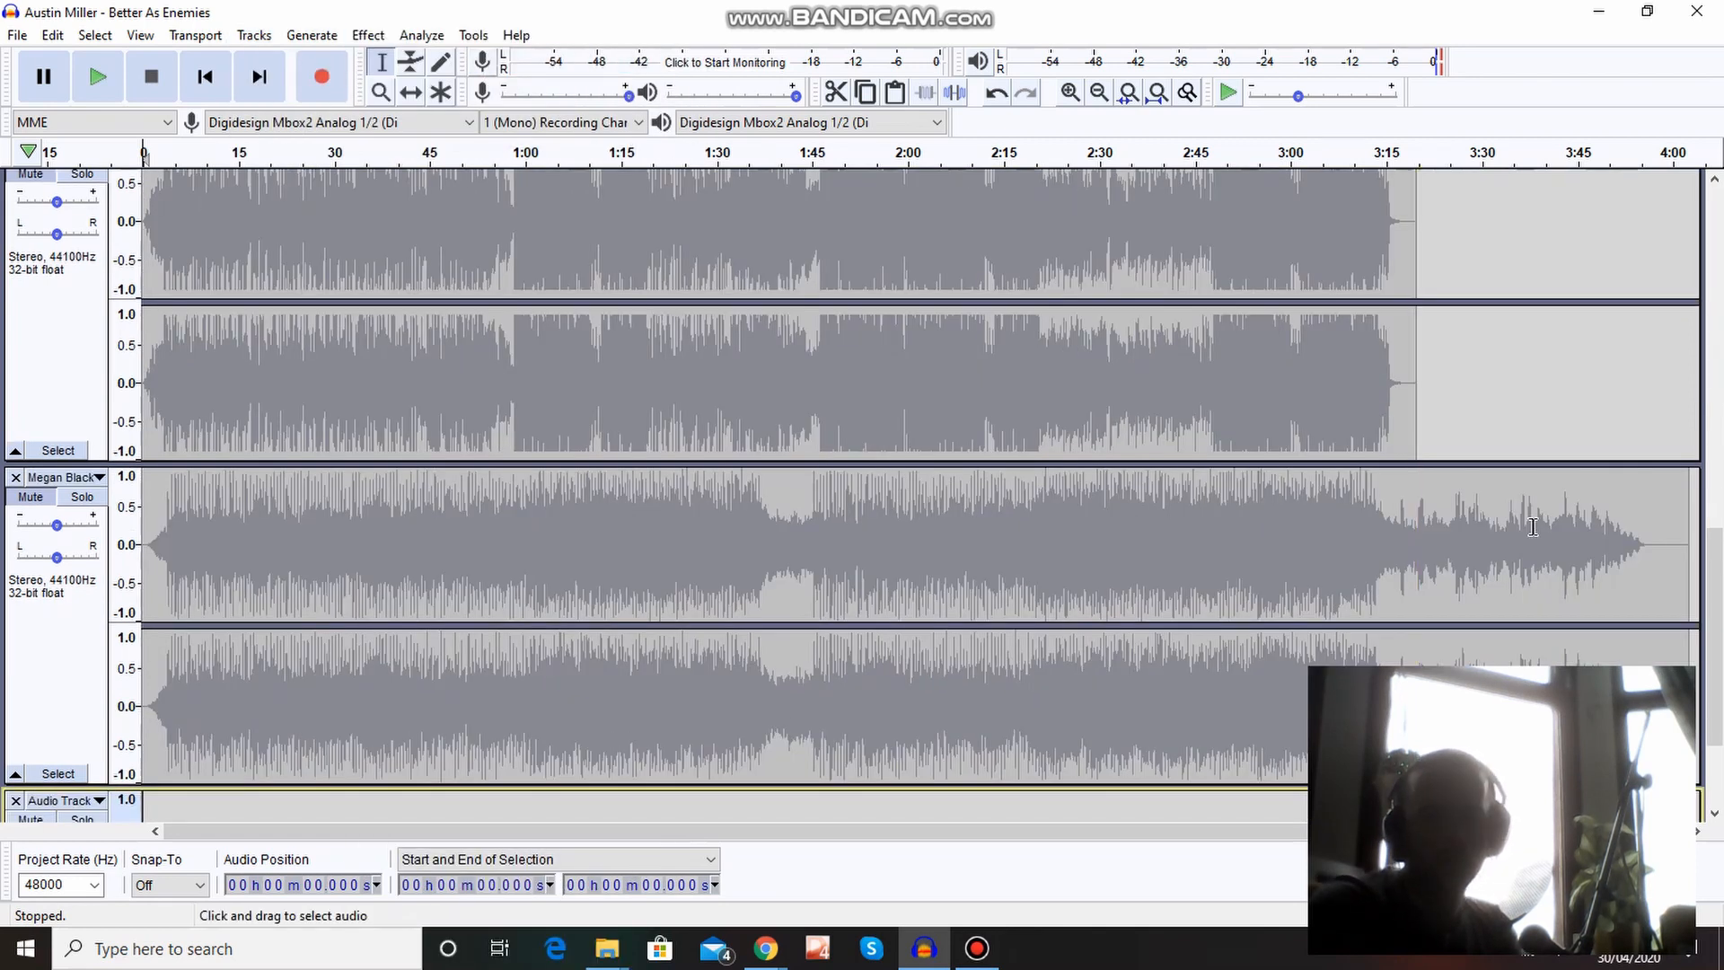
drag(1719, 679, 1720, 734)
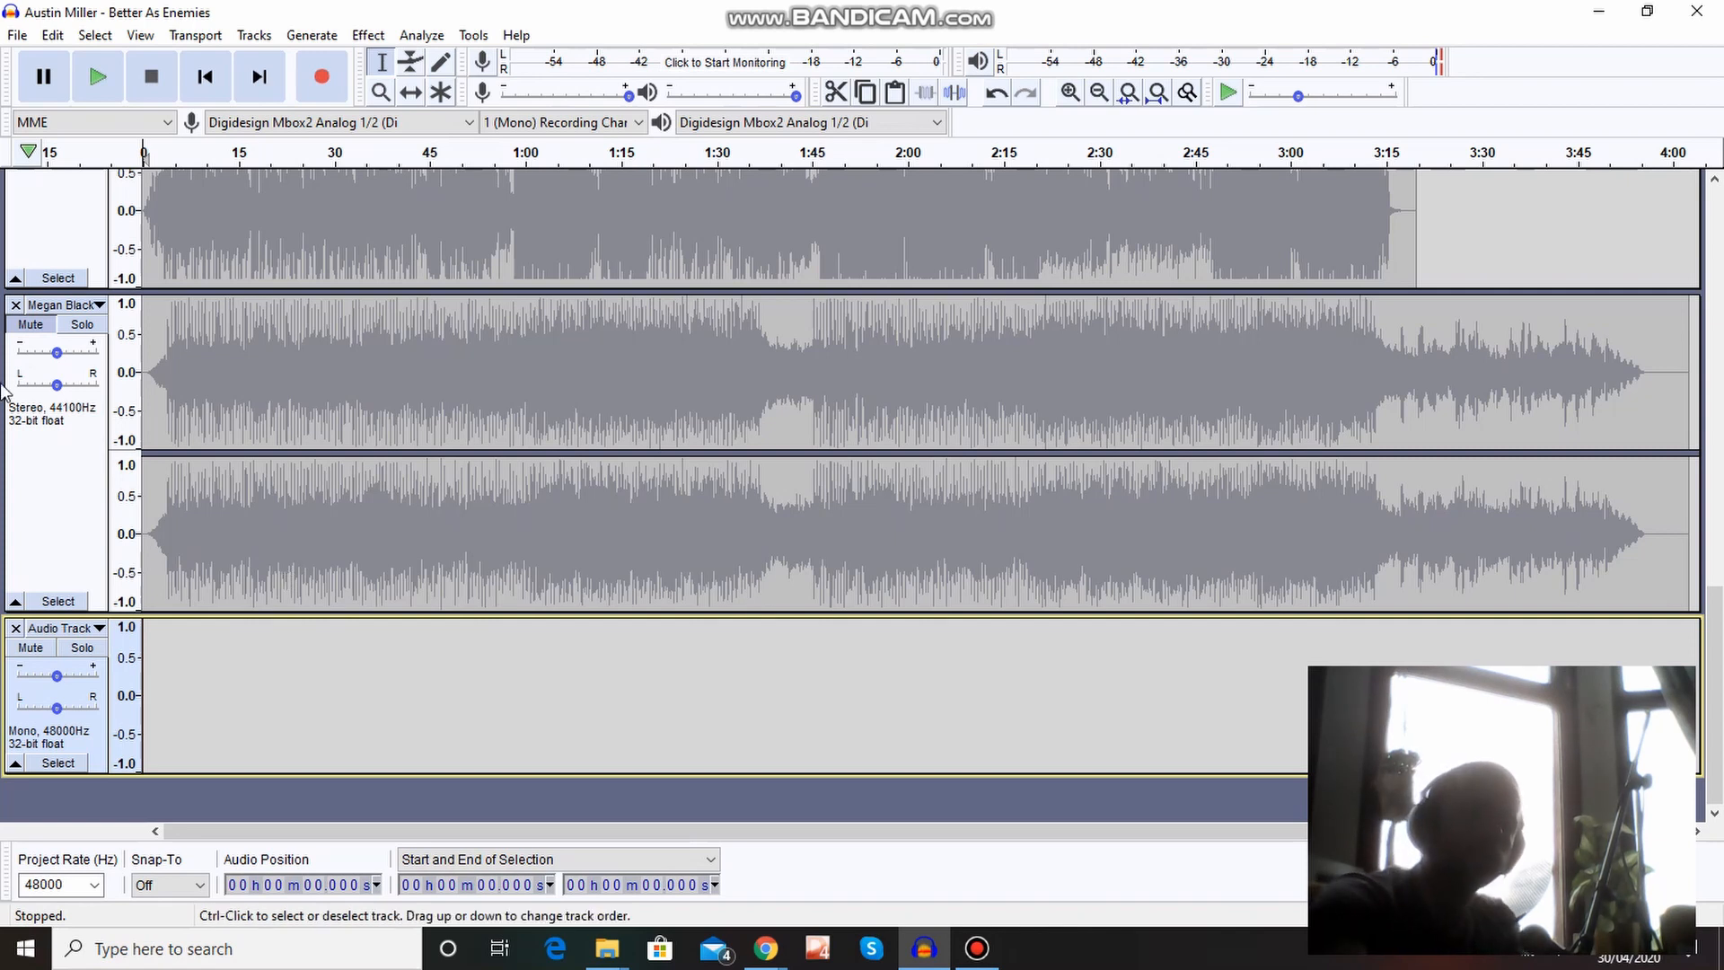
click(18, 35)
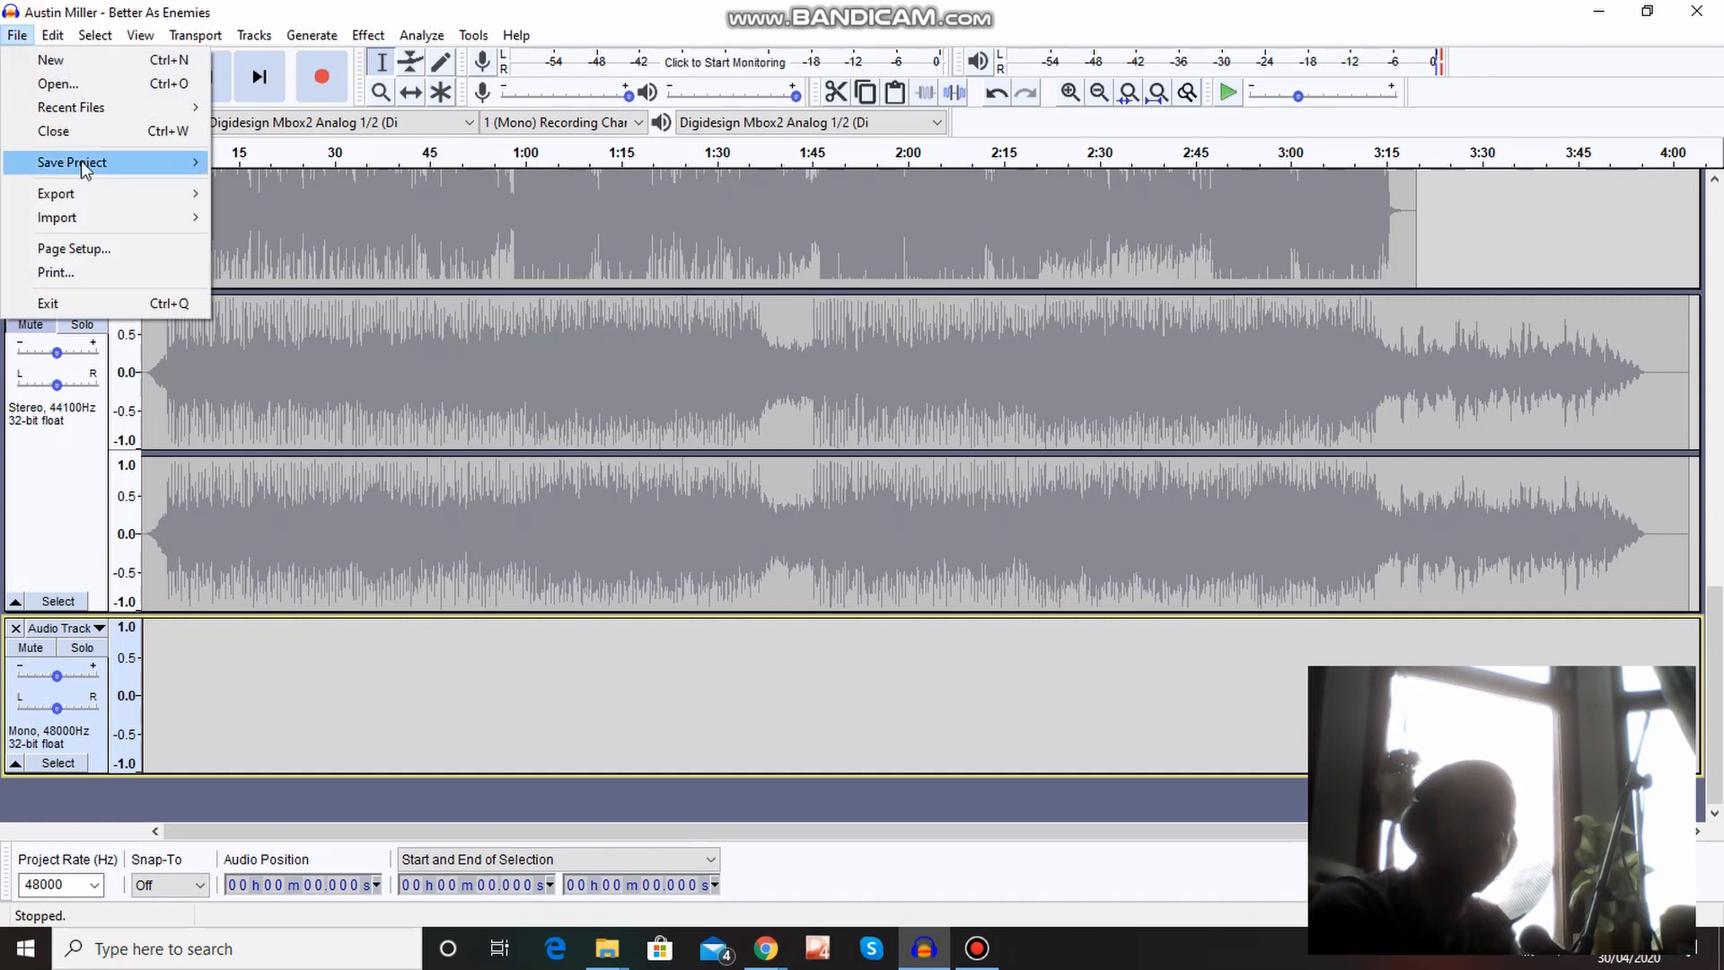
mouse_move(78, 210)
click(284, 220)
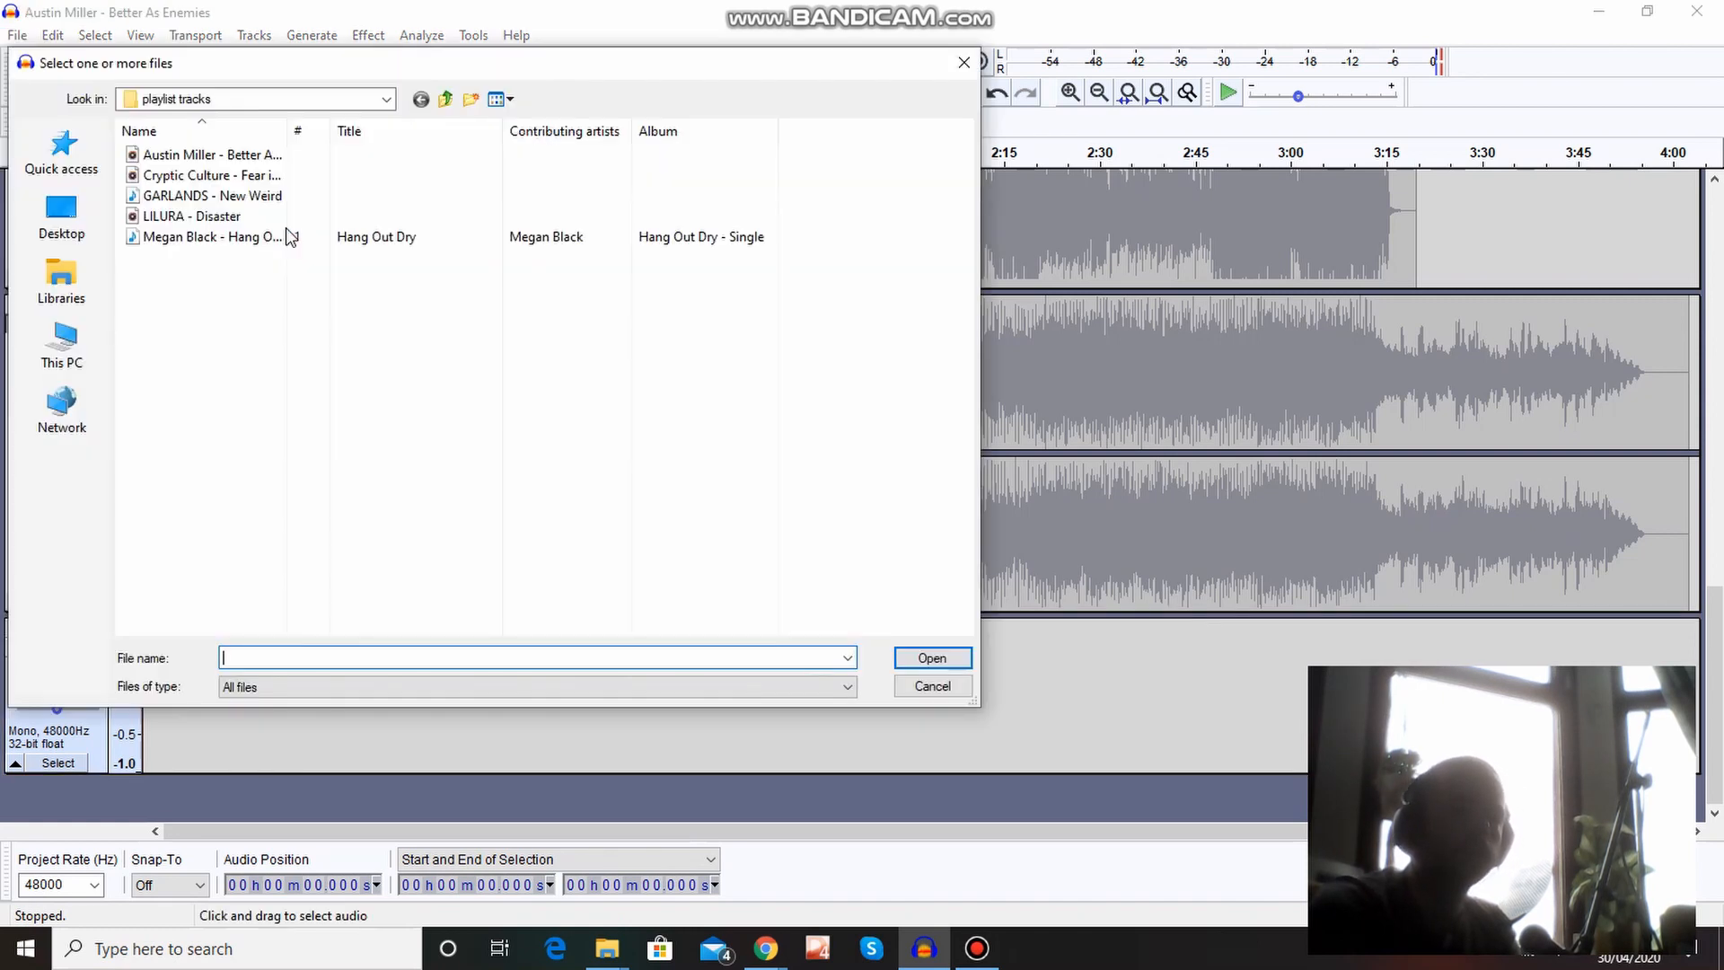
click(450, 97)
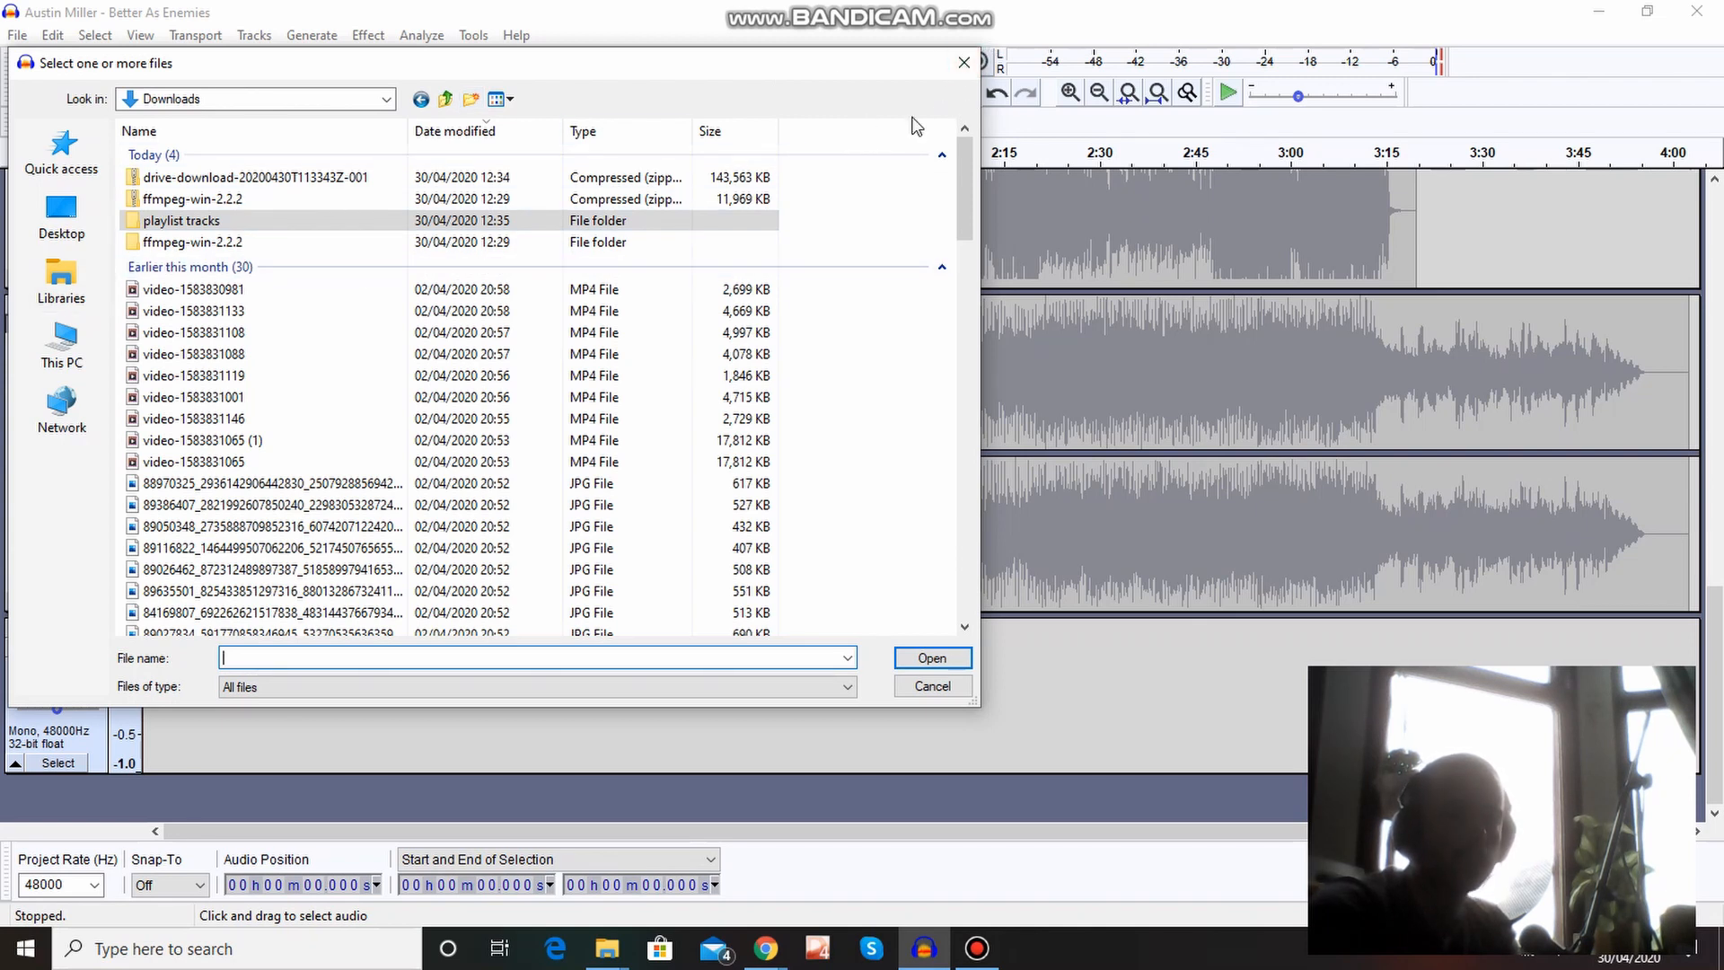
click(964, 63)
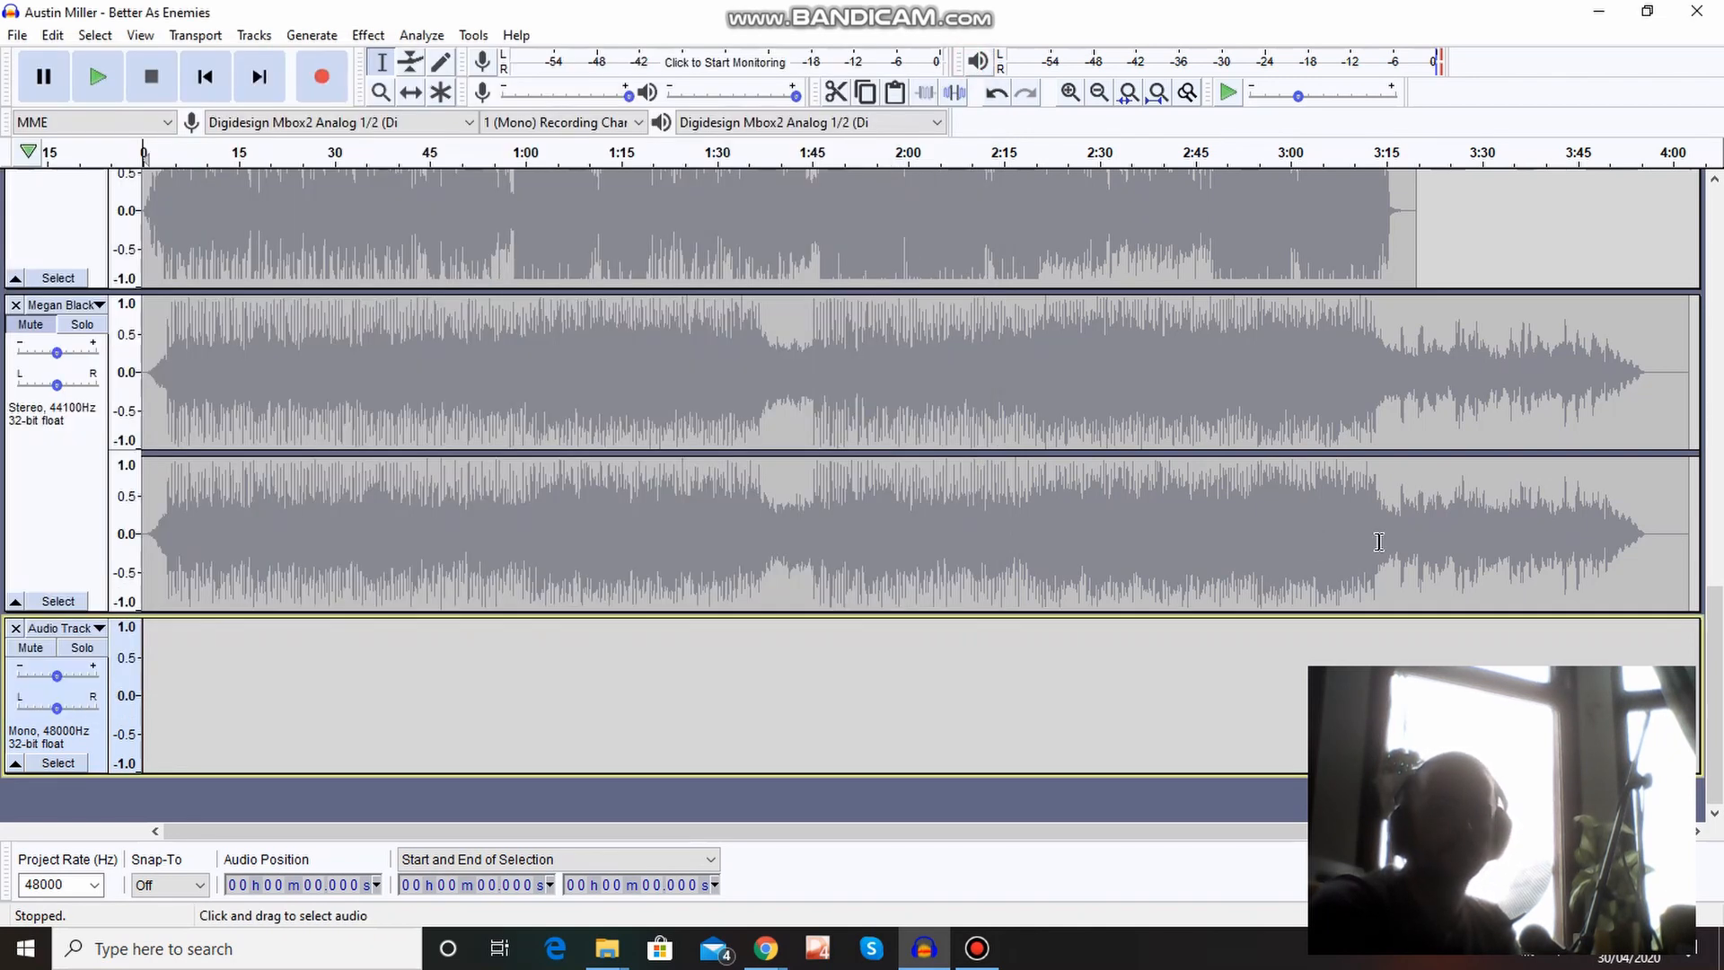
Record a clip of about 11 seconds on the new mono track and play back its opening seconds.
click(303, 88)
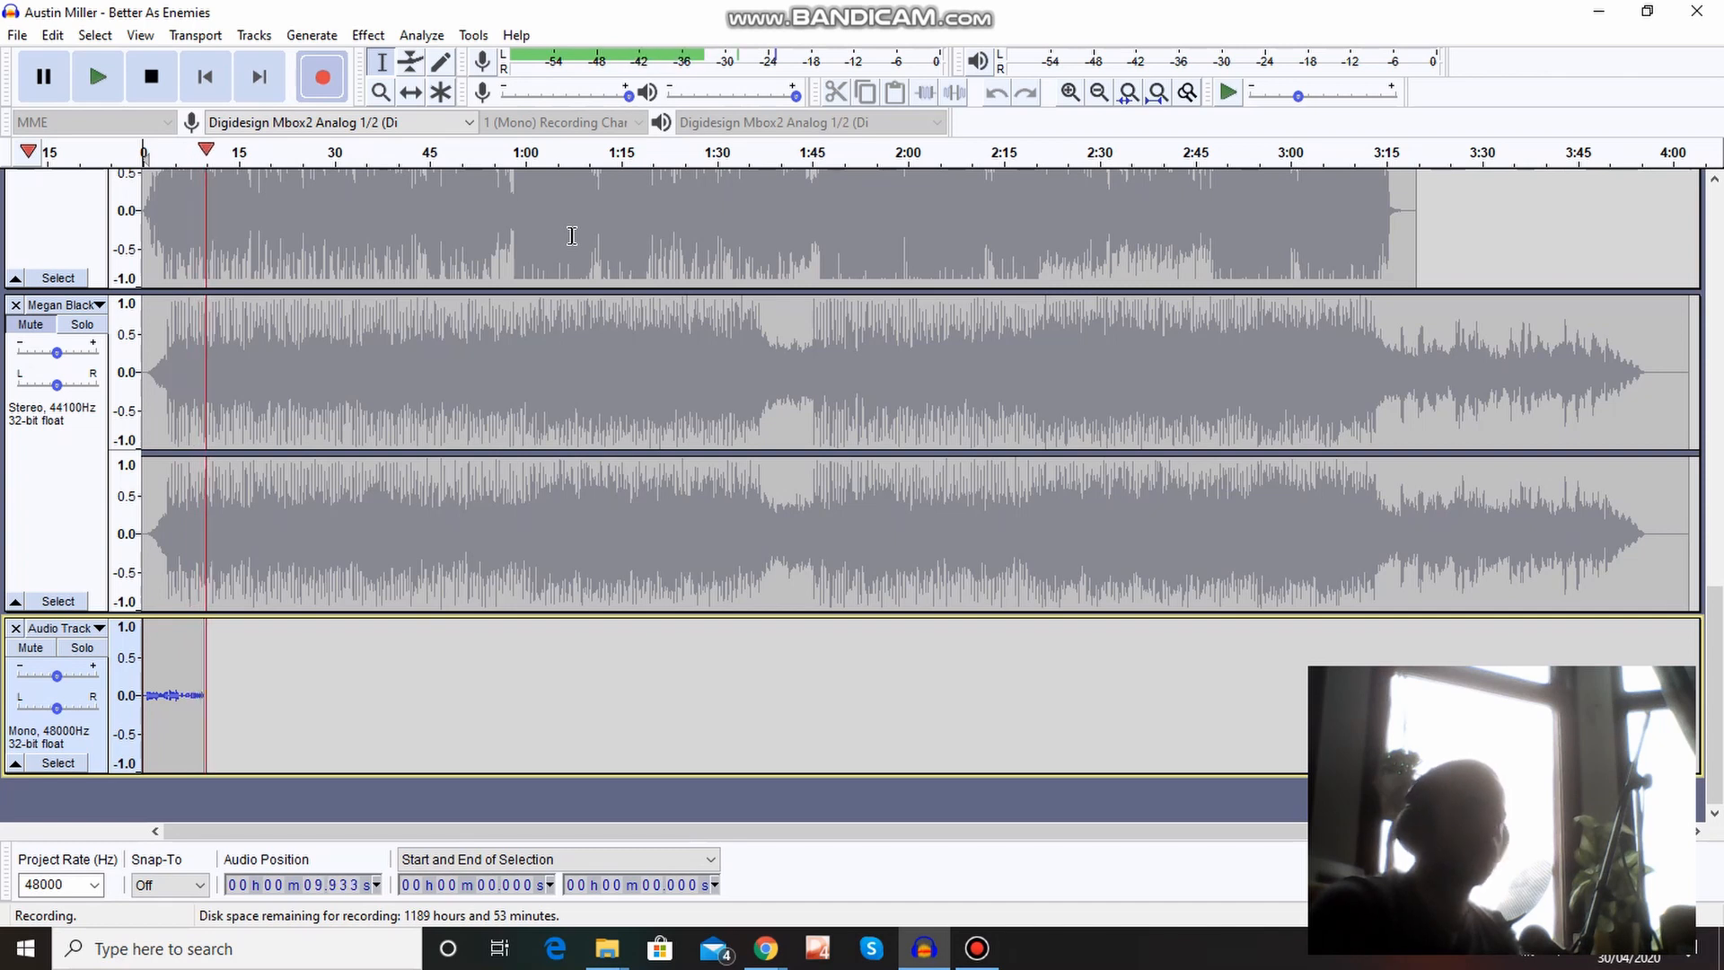
key(space)
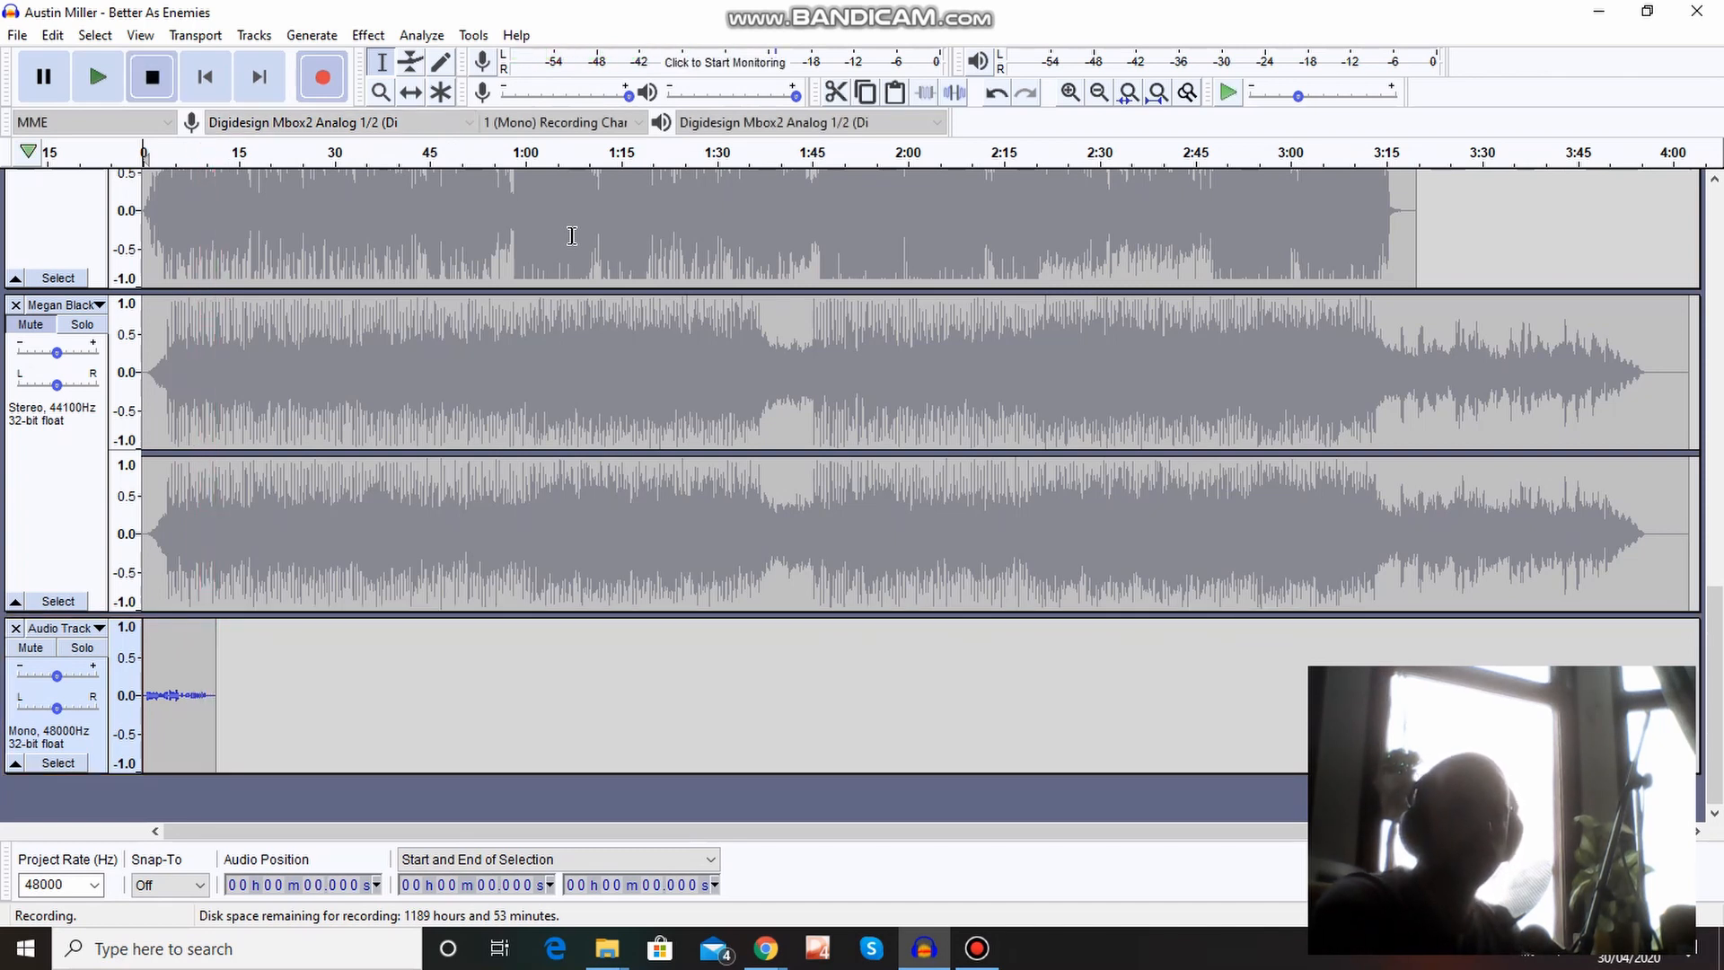
click(186, 676)
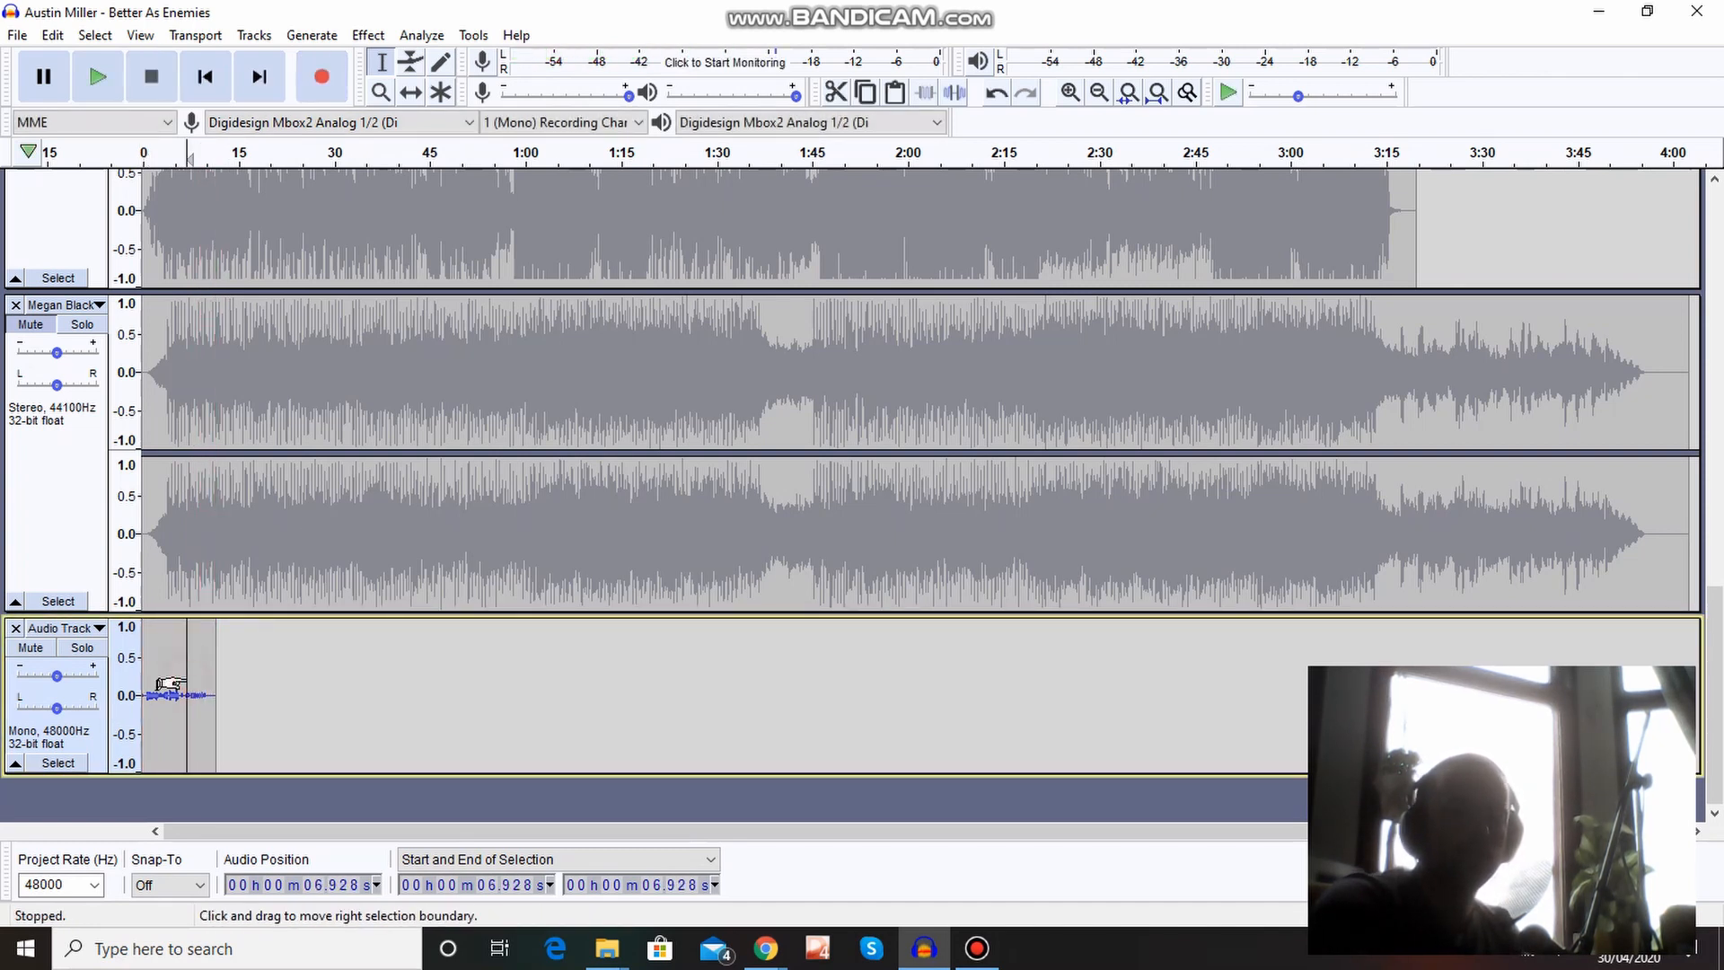
click(146, 632)
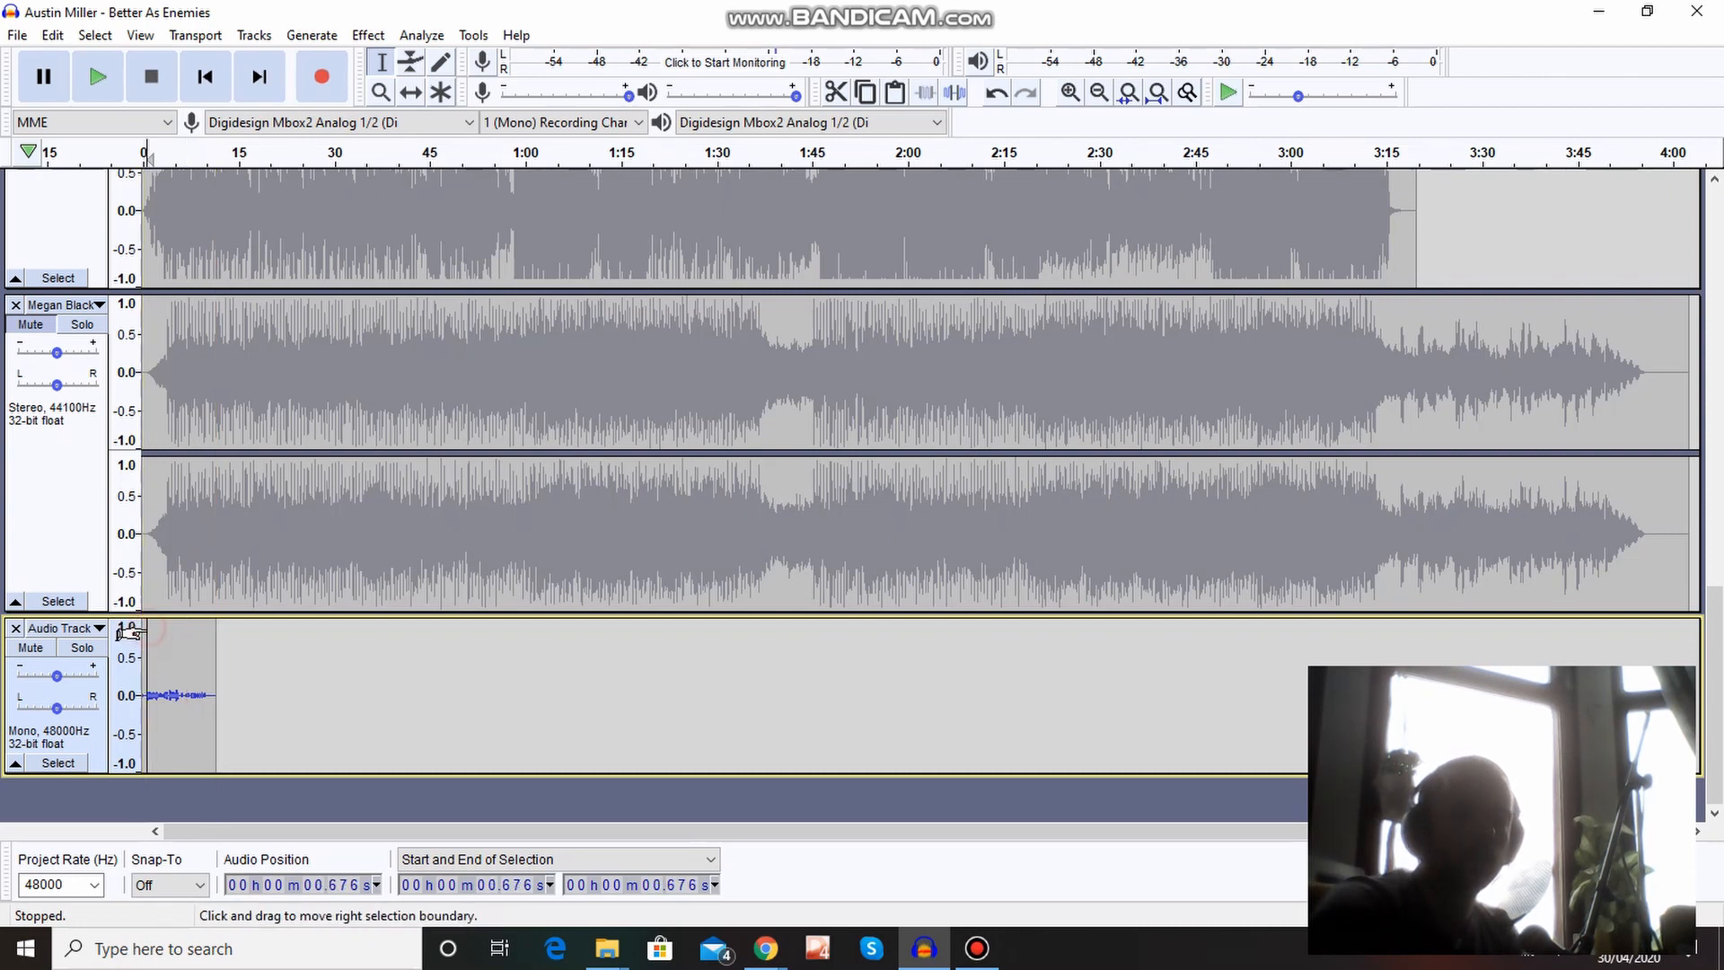
key(space)
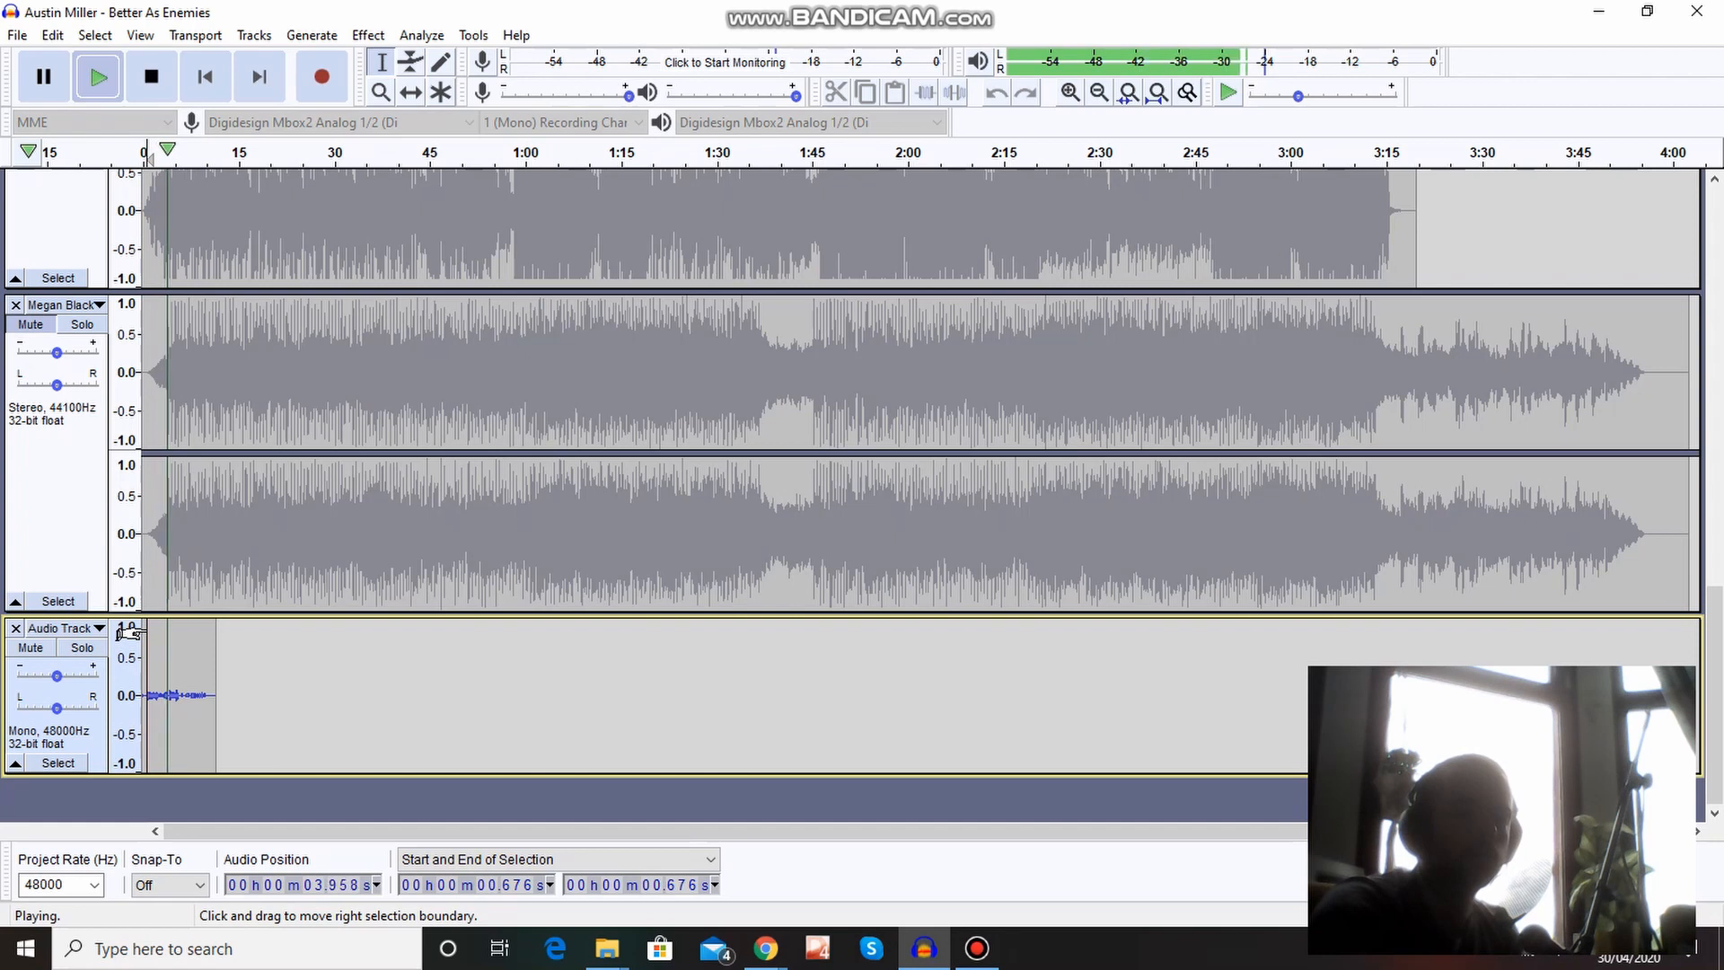
key(space)
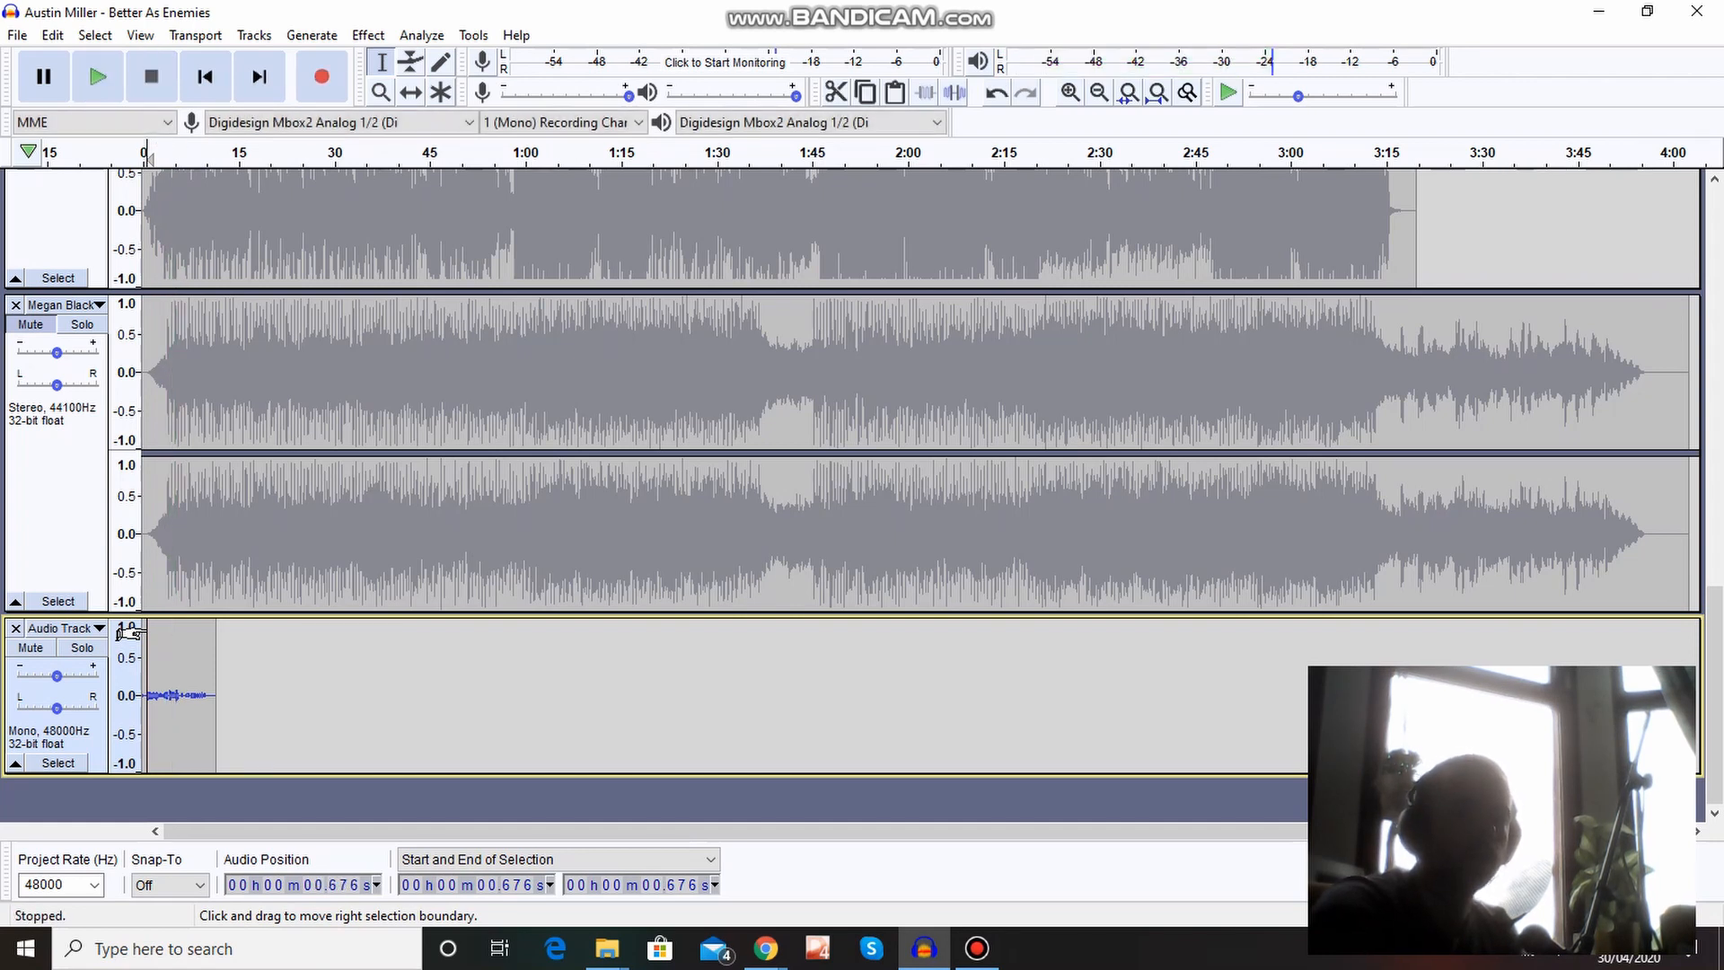
Cut the end of the recording on the mono track, from about 6.0 s to 12.4 s.
click(175, 660)
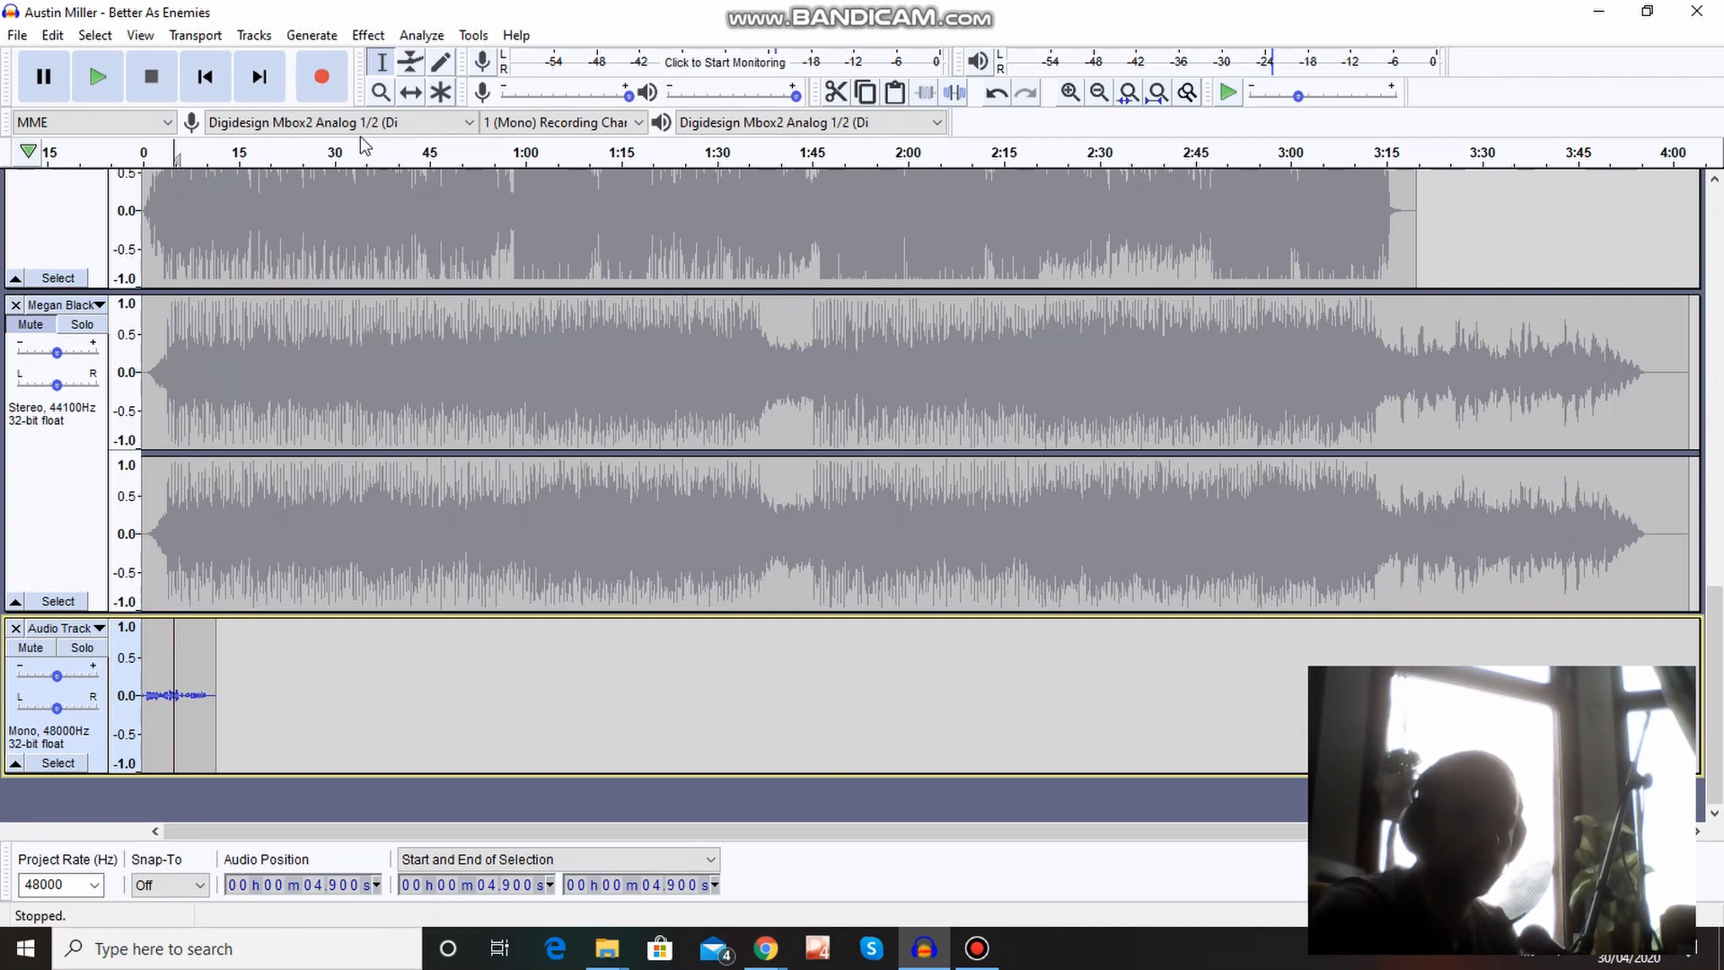
click(375, 95)
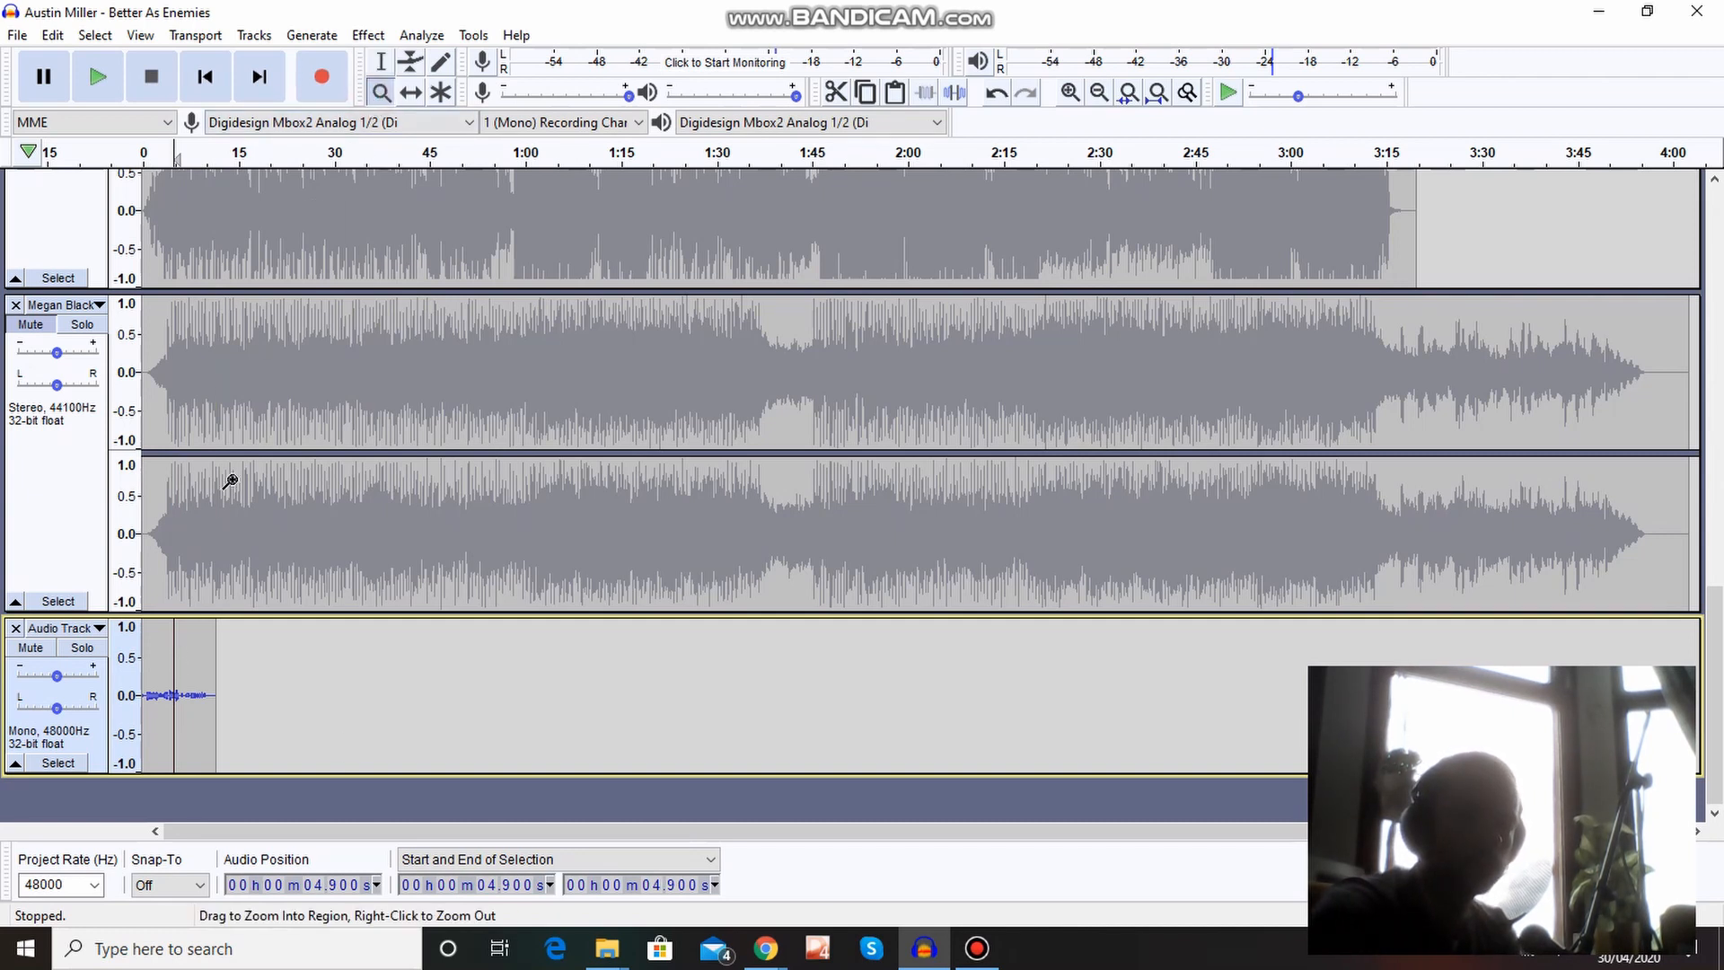
click(163, 685)
click(163, 685)
click(167, 685)
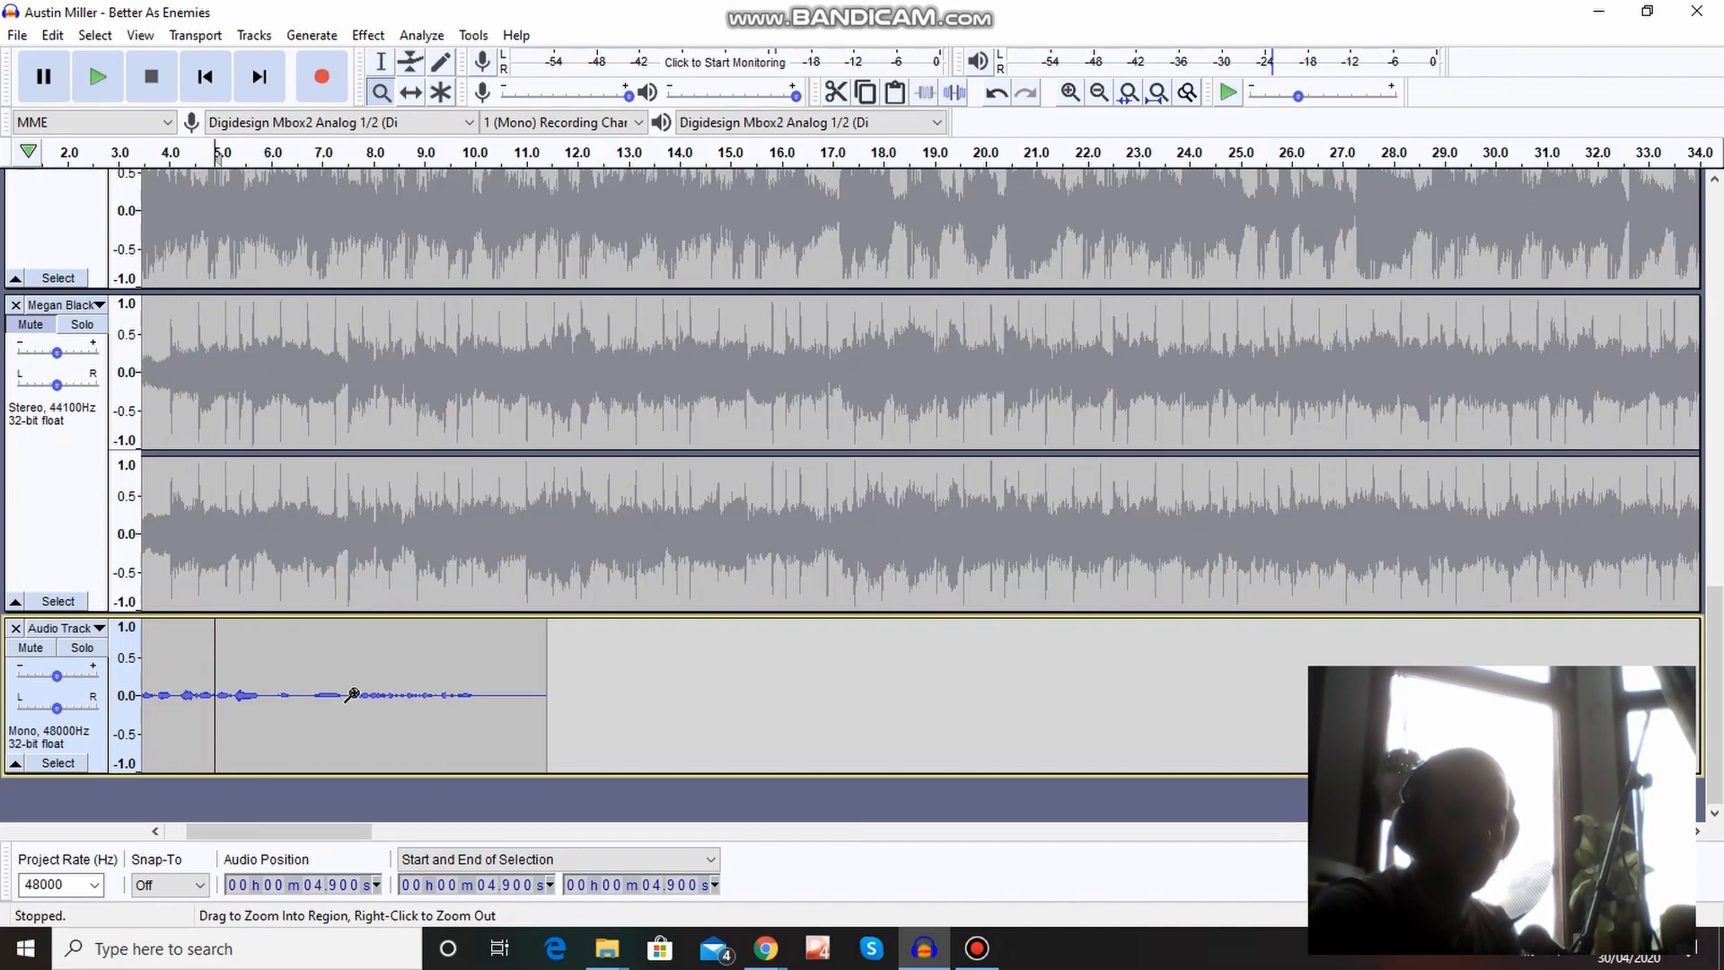
click(381, 62)
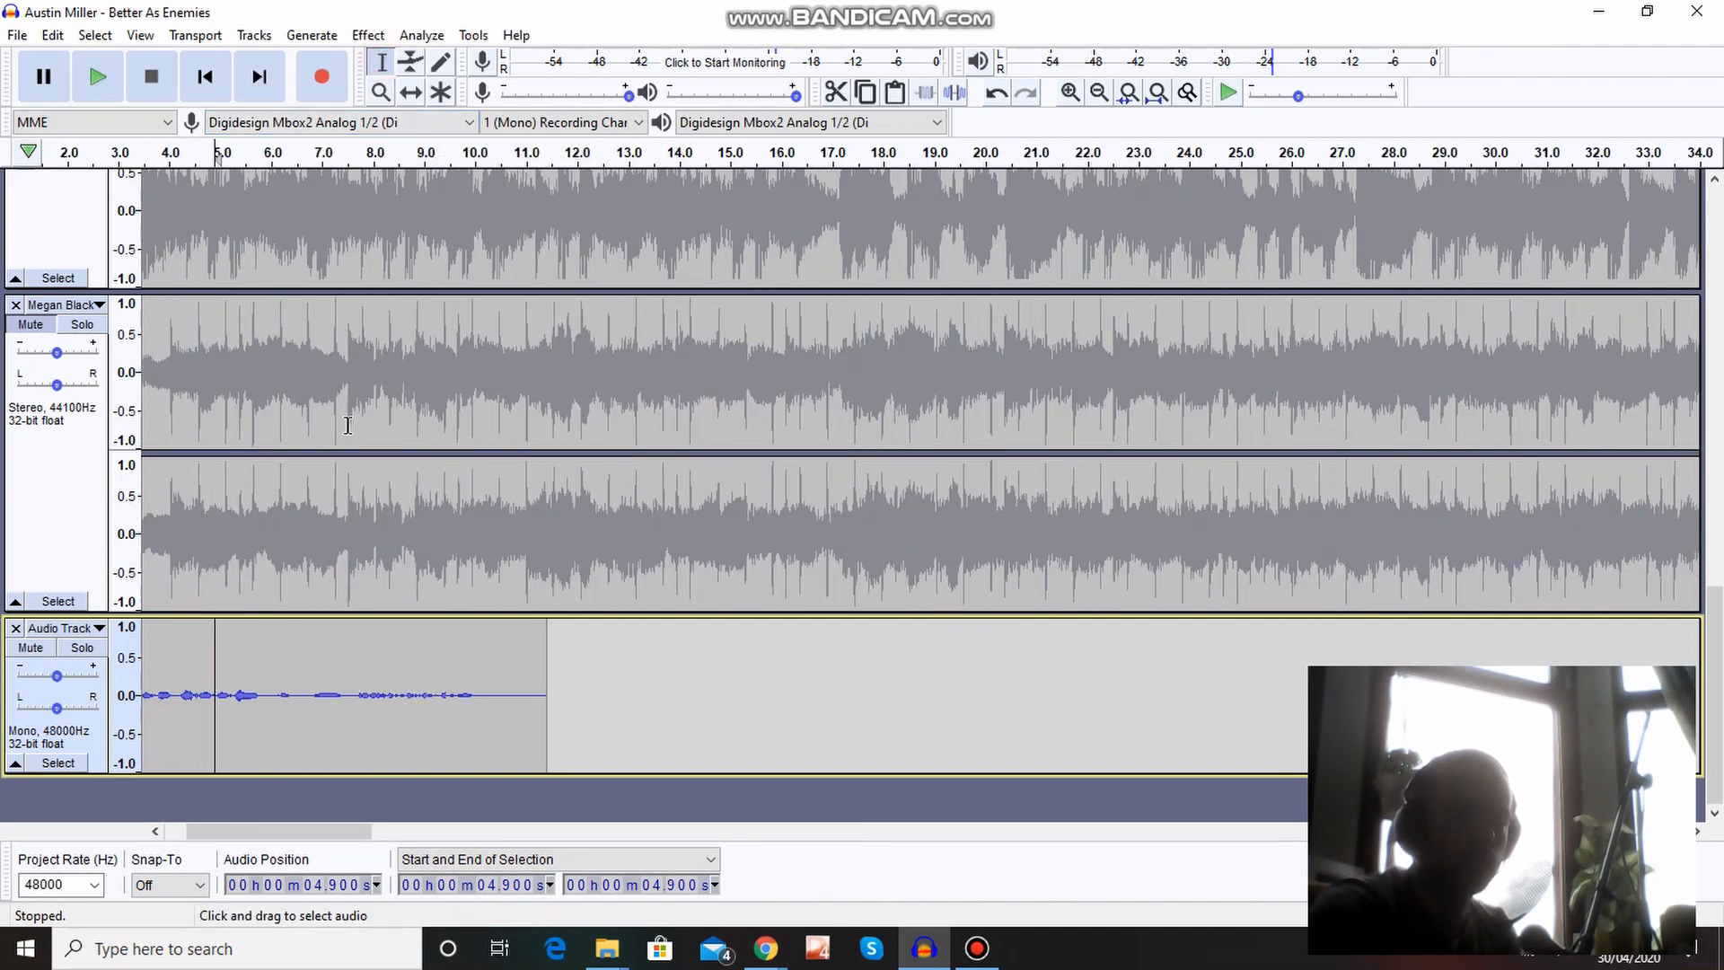
drag(271, 646, 593, 665)
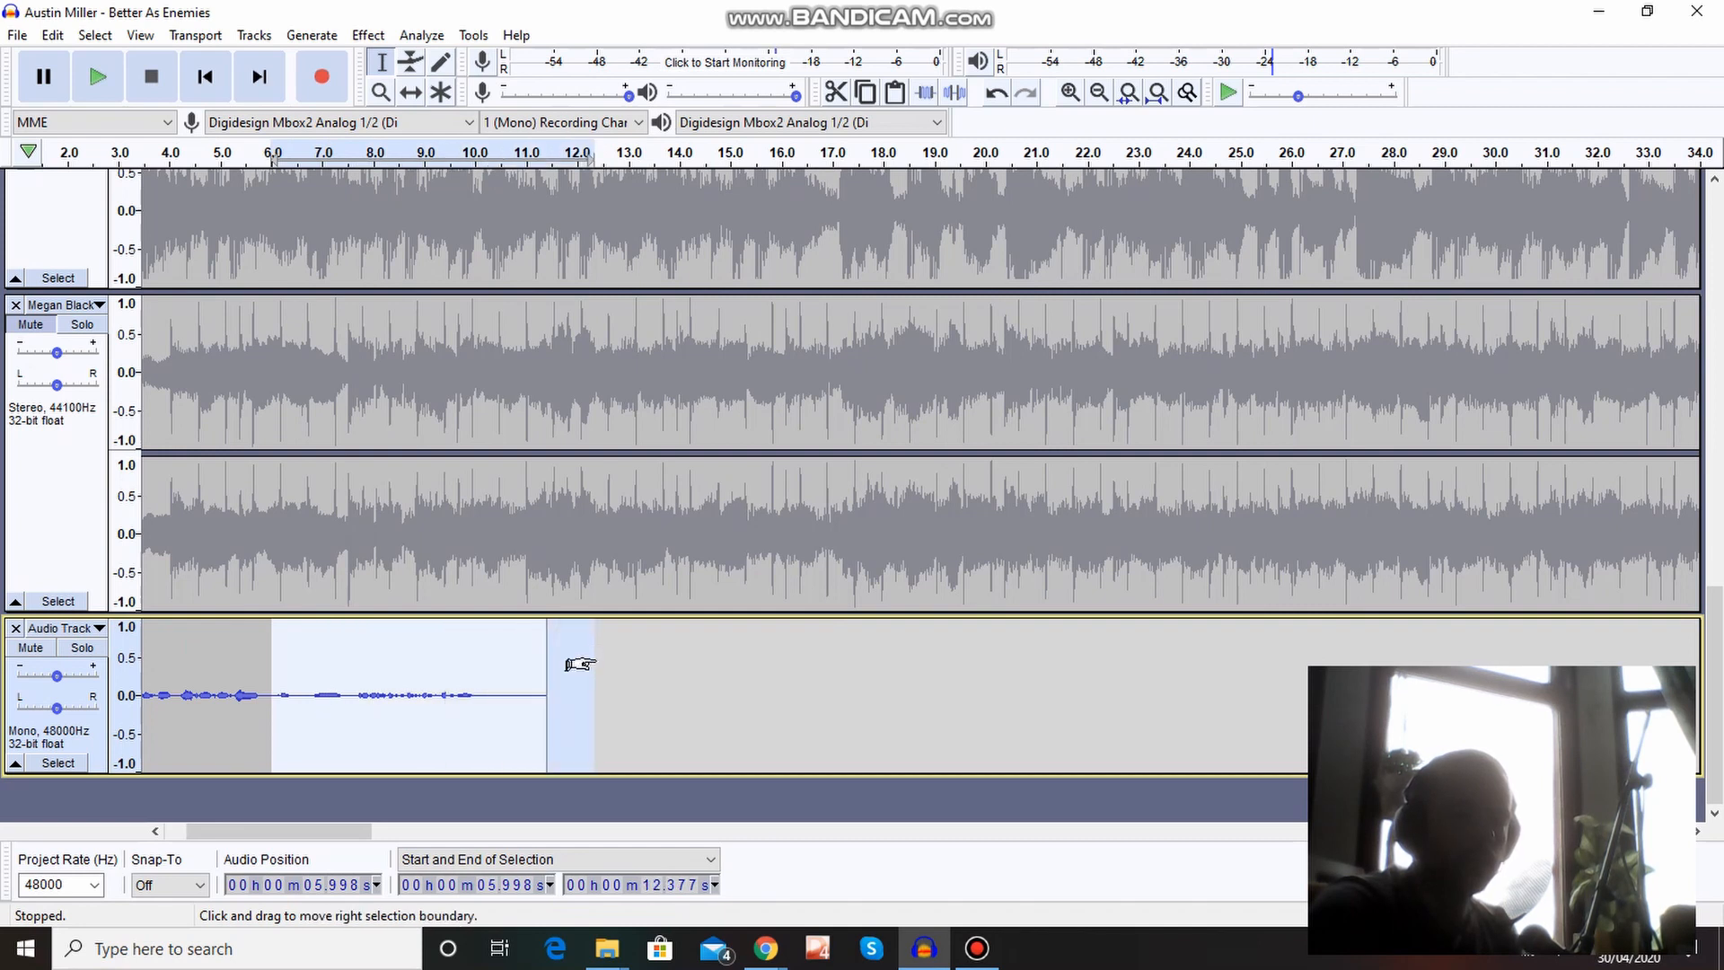
click(52, 35)
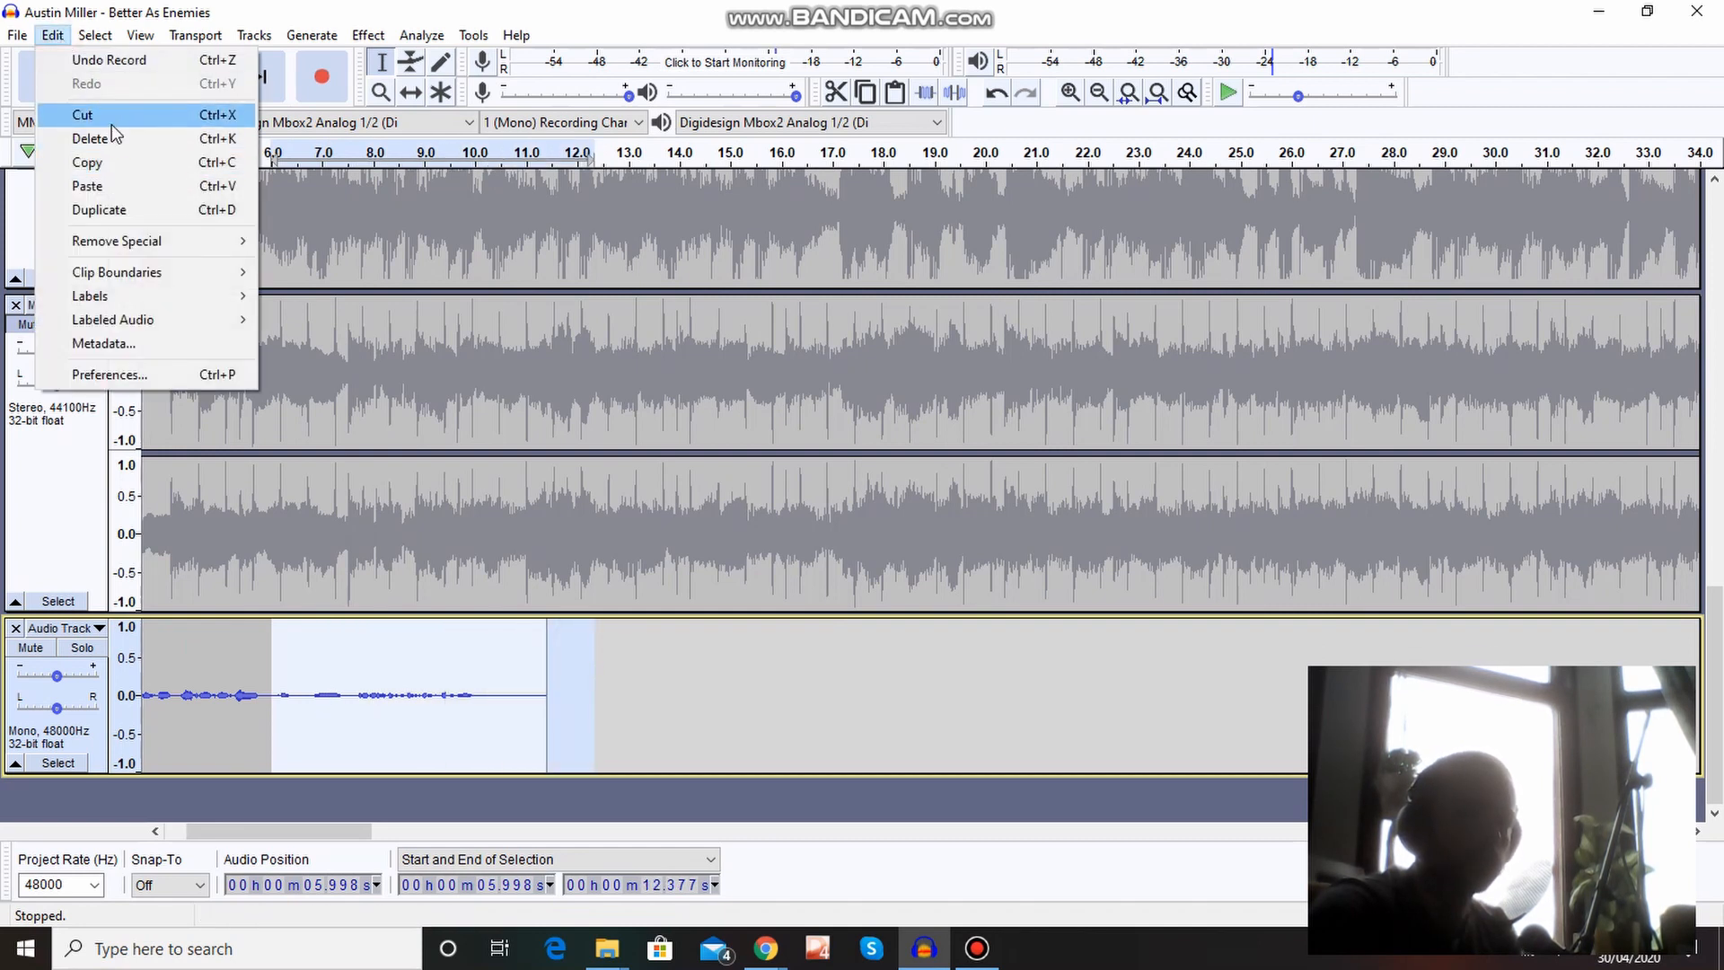
click(85, 115)
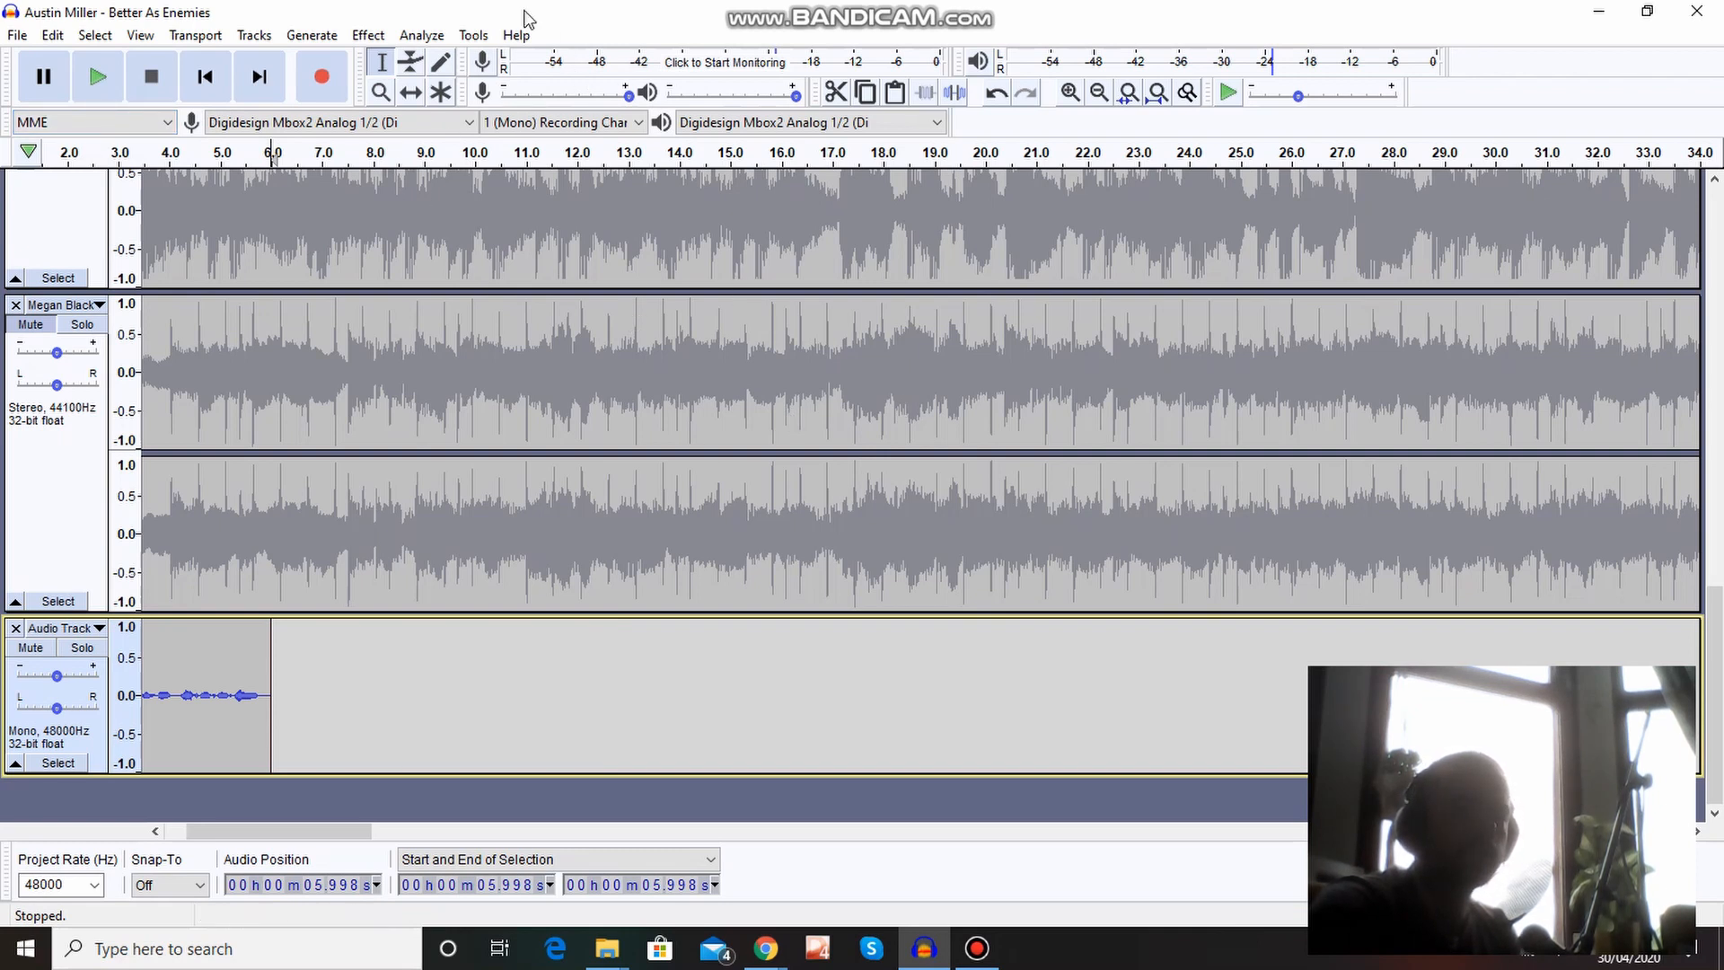
Shift the Megan Black song in time so its clip starts at about 5.0 s, overlapping the end of the voice recording.
click(419, 93)
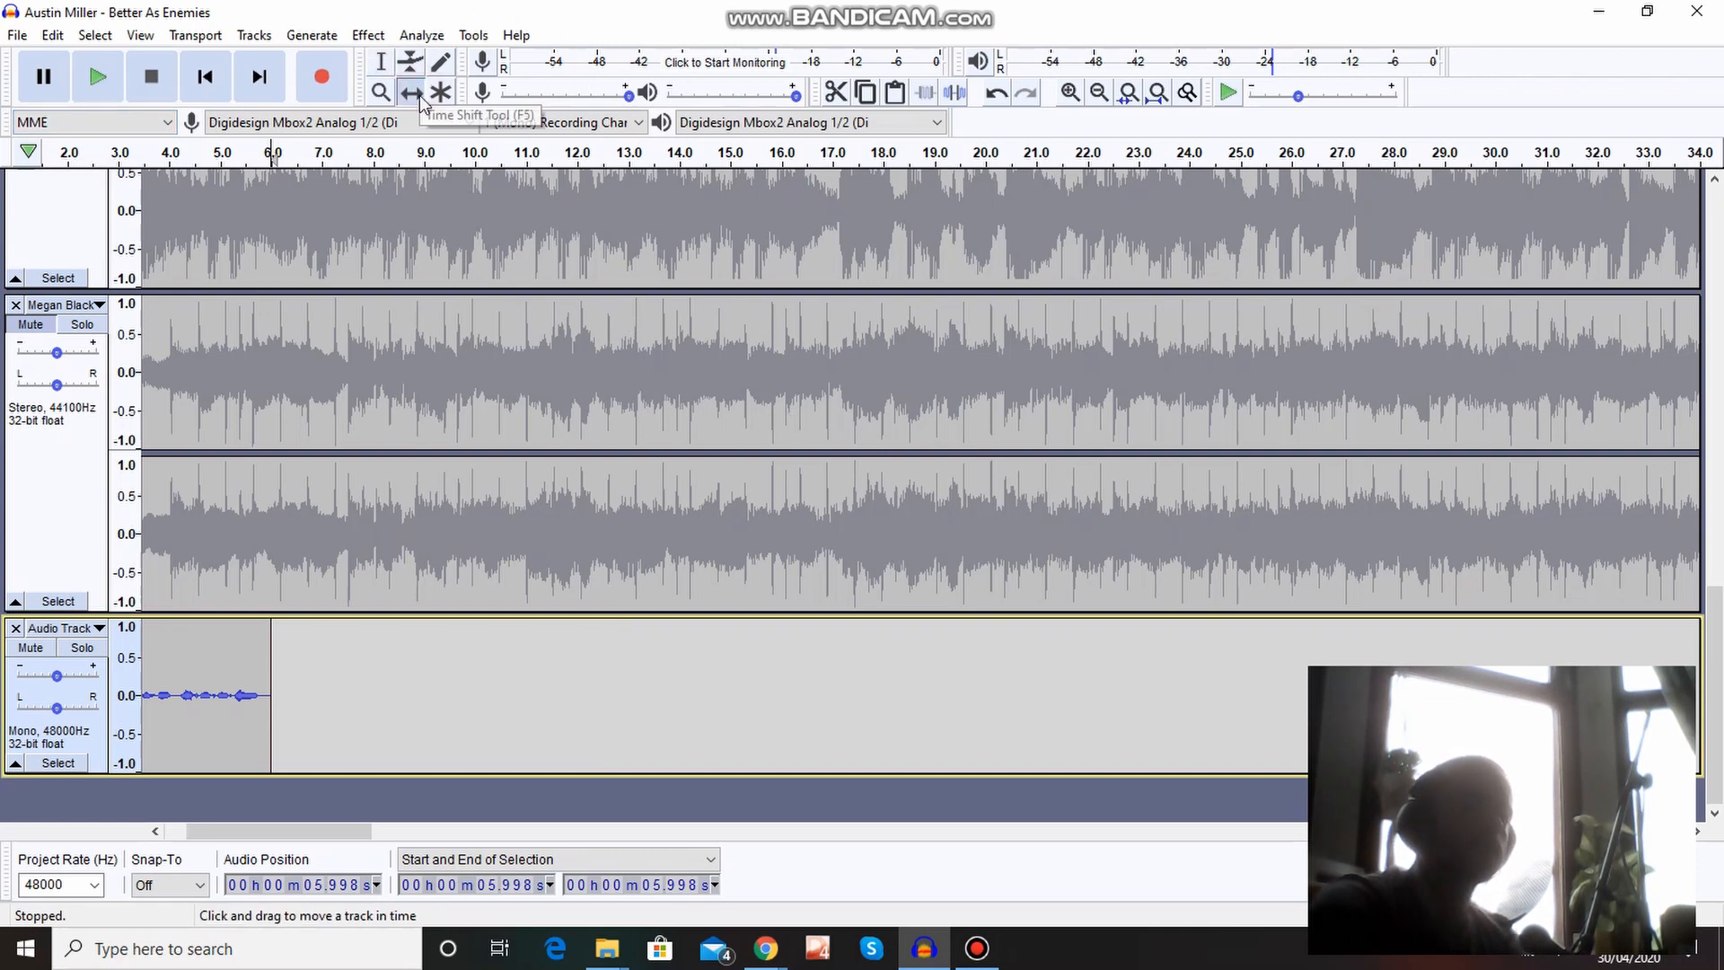
click(442, 562)
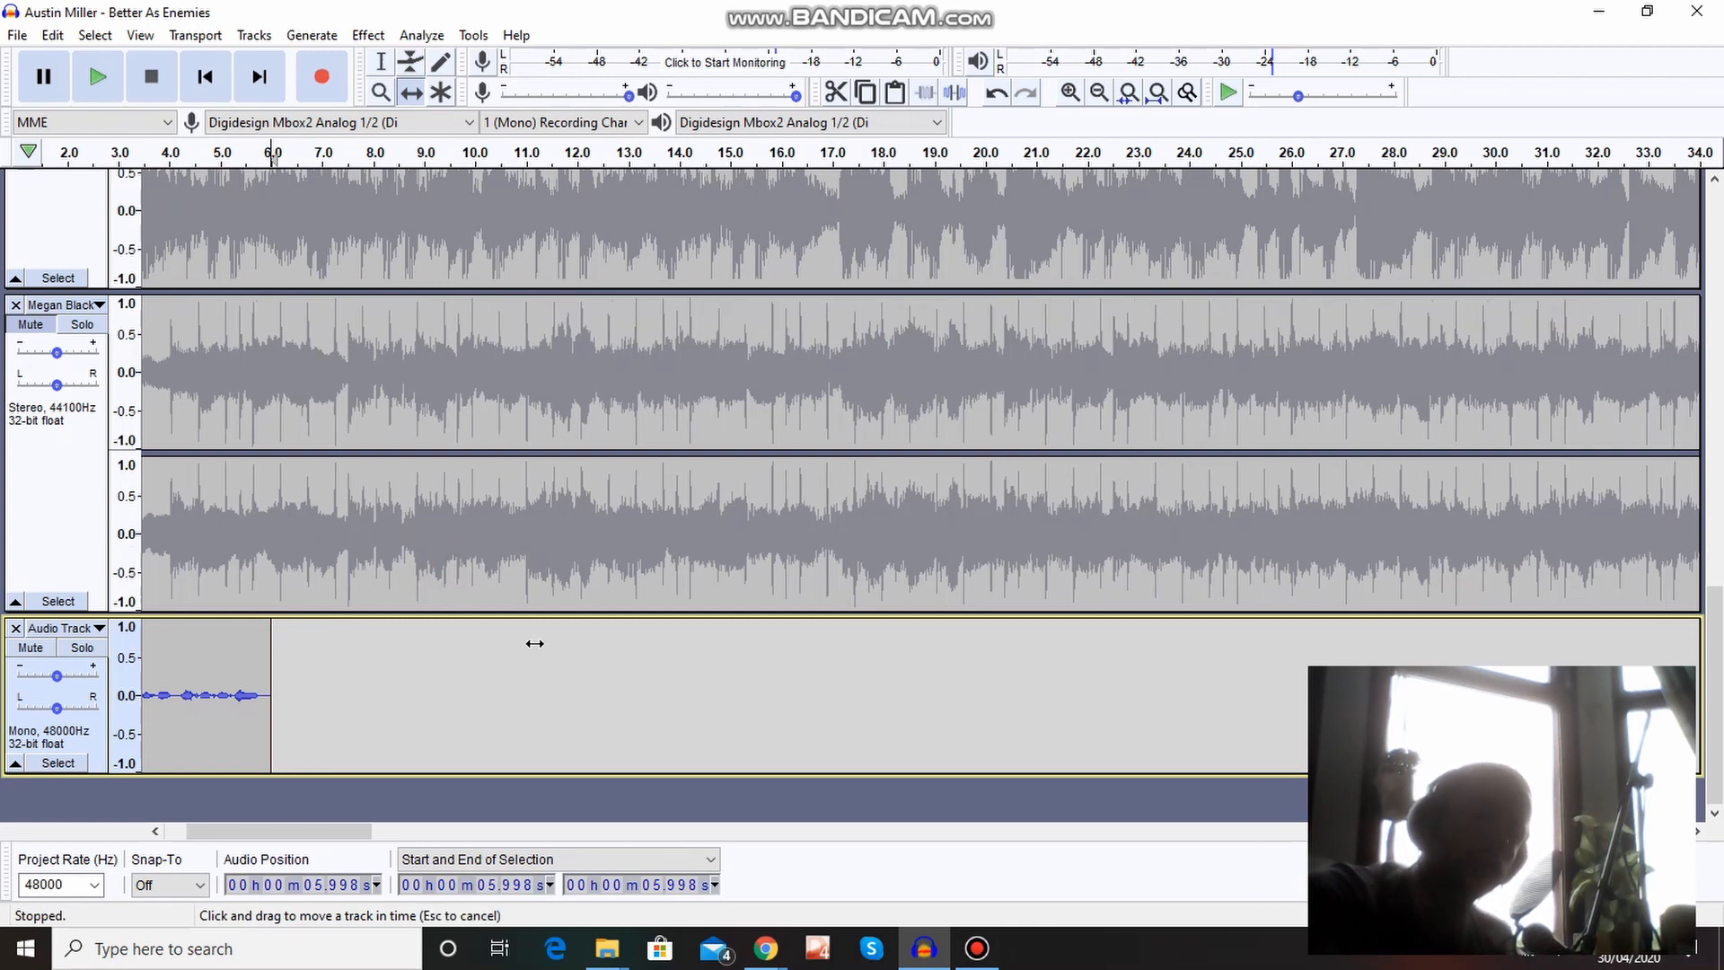
drag(652, 759, 667, 774)
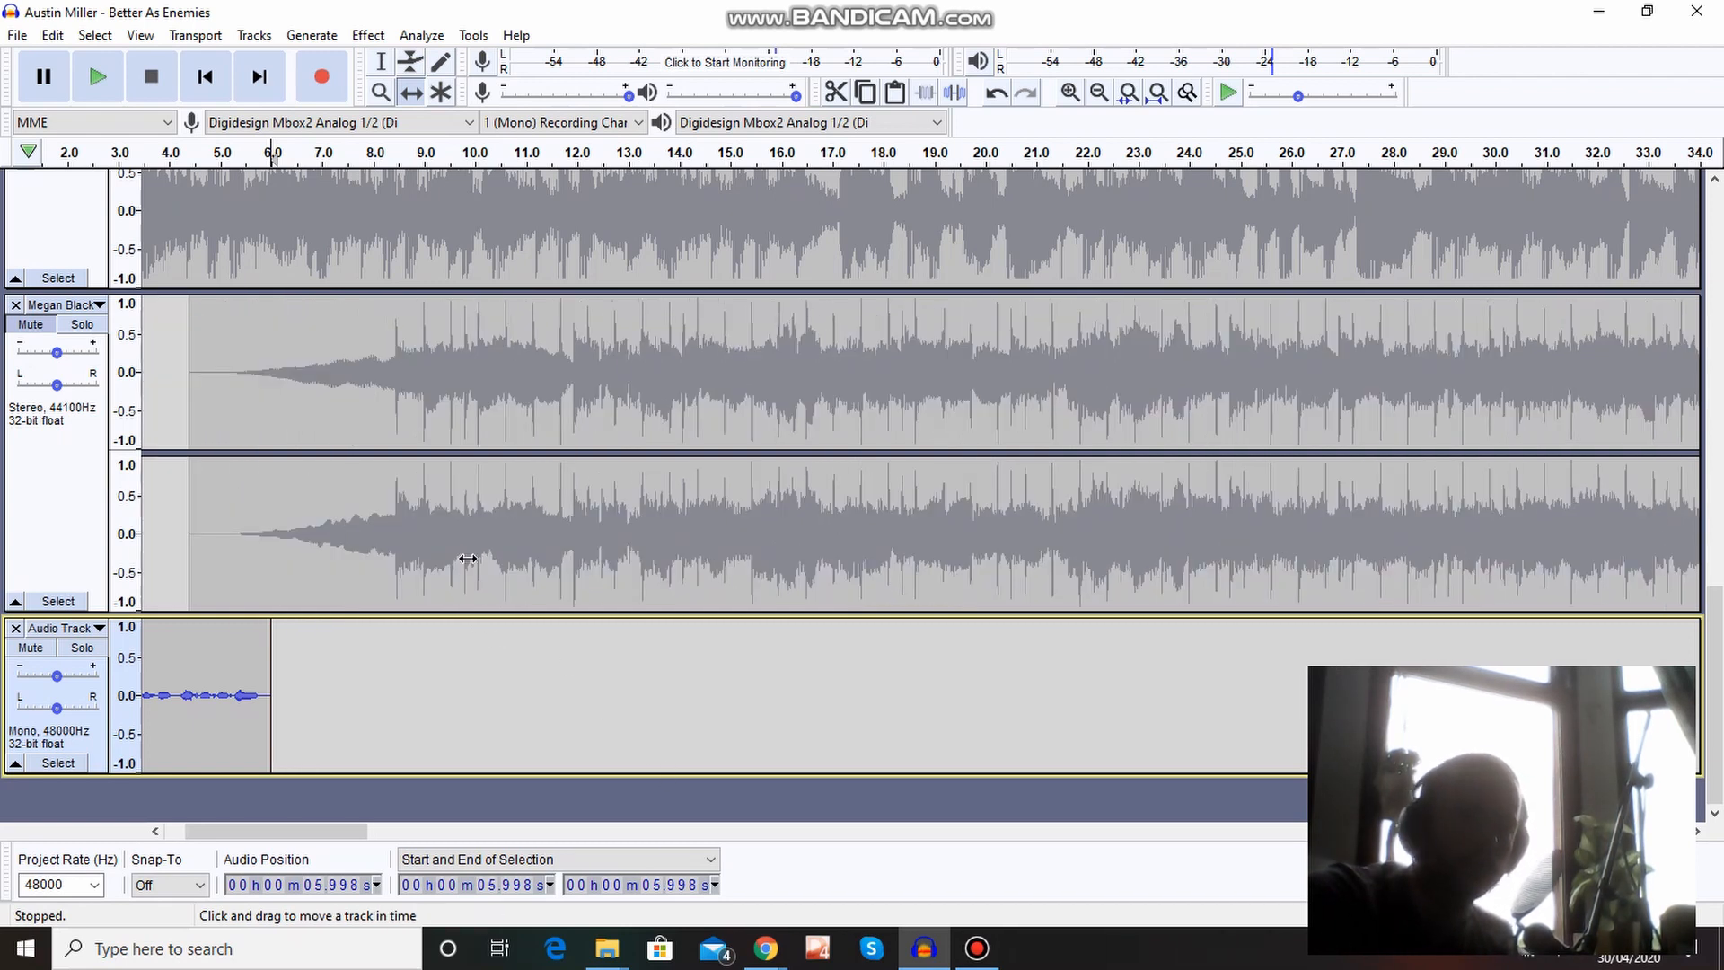
drag(468, 559, 500, 559)
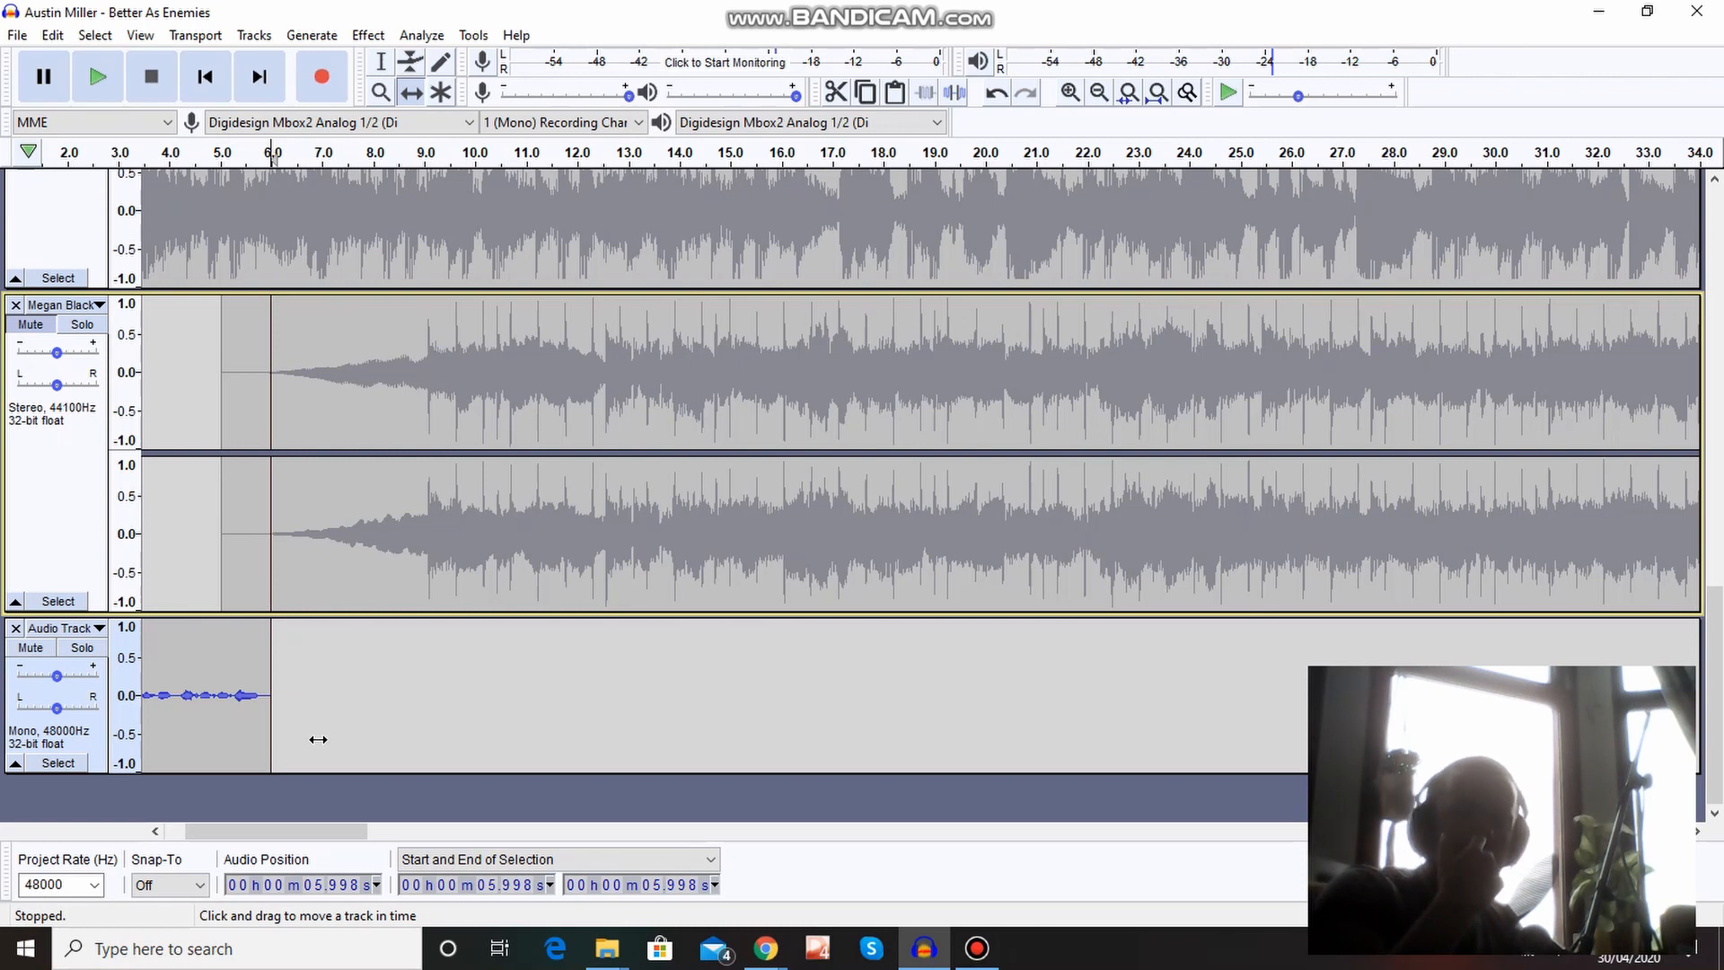
Unmute the Megan Black track and play back the transition from voice to song from about 4.3 s.
click(47, 342)
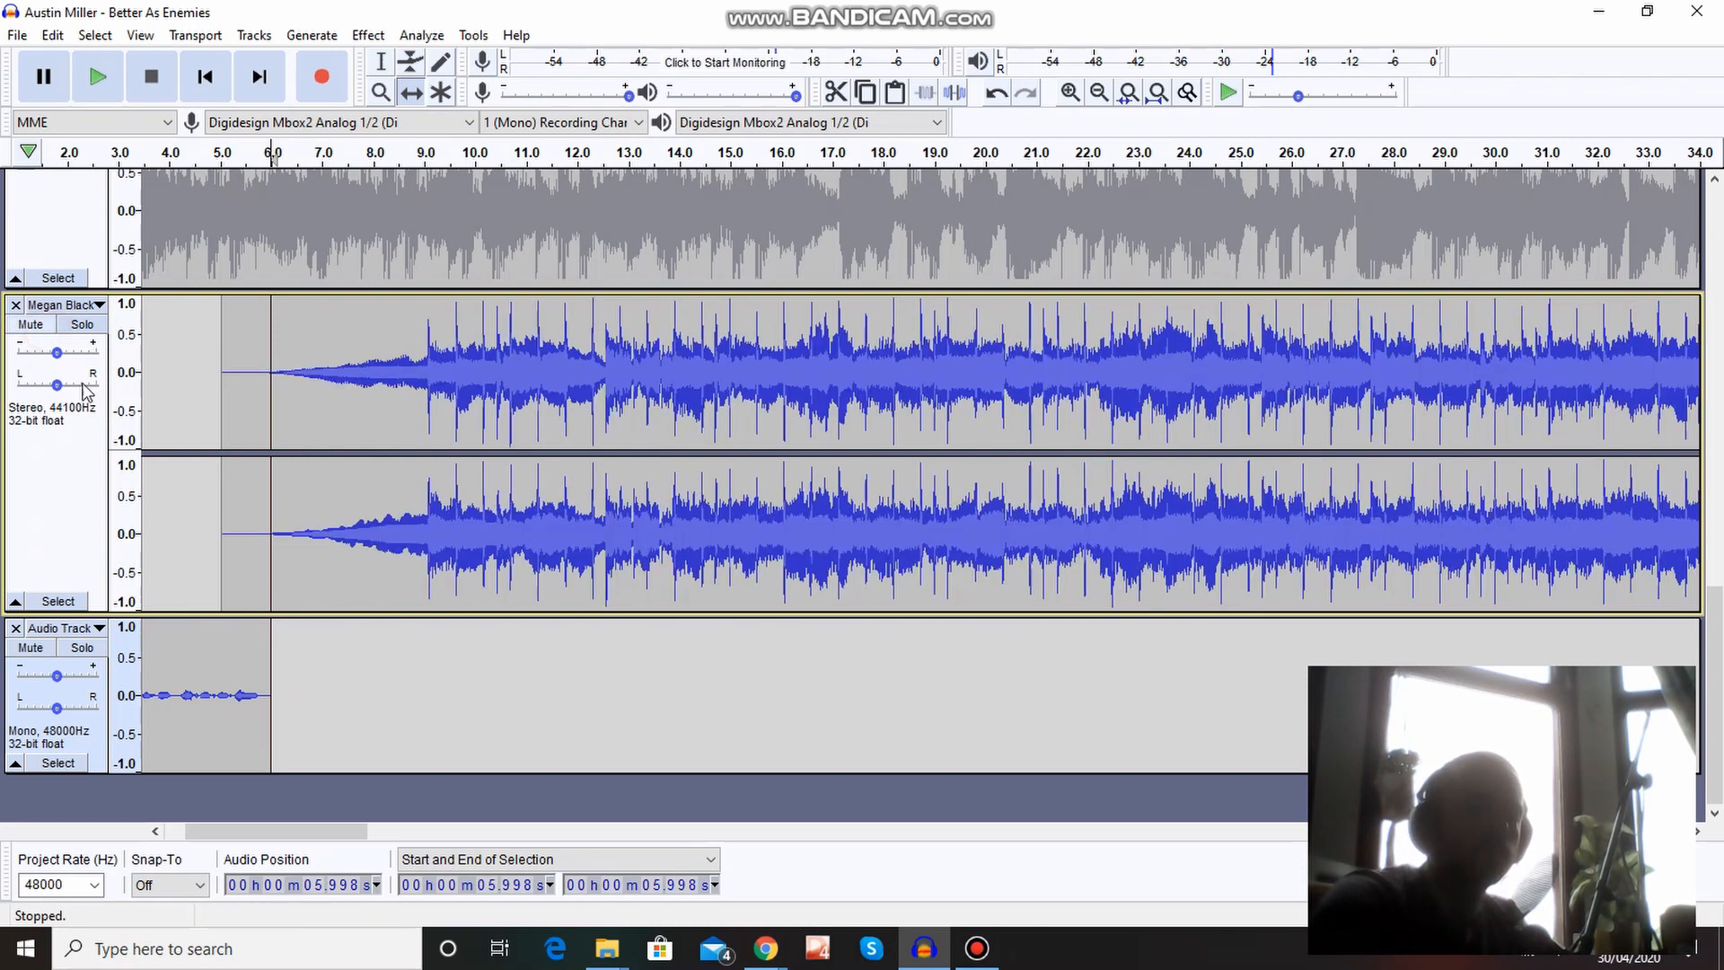
click(379, 63)
click(184, 343)
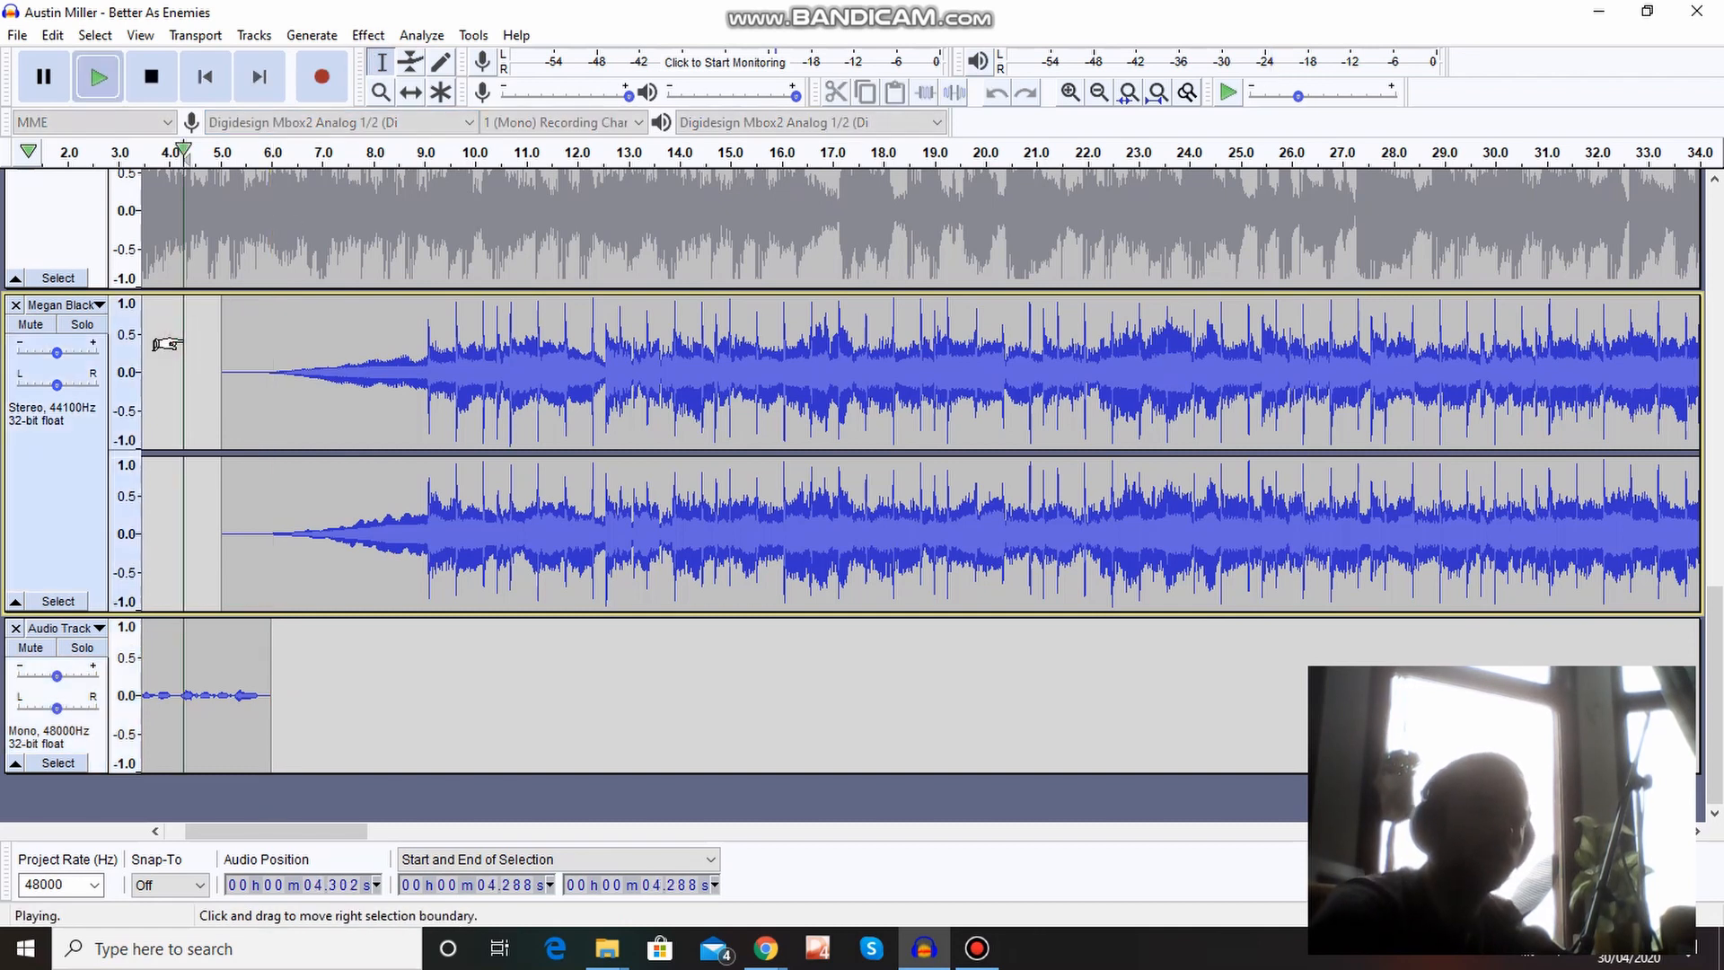
key(space)
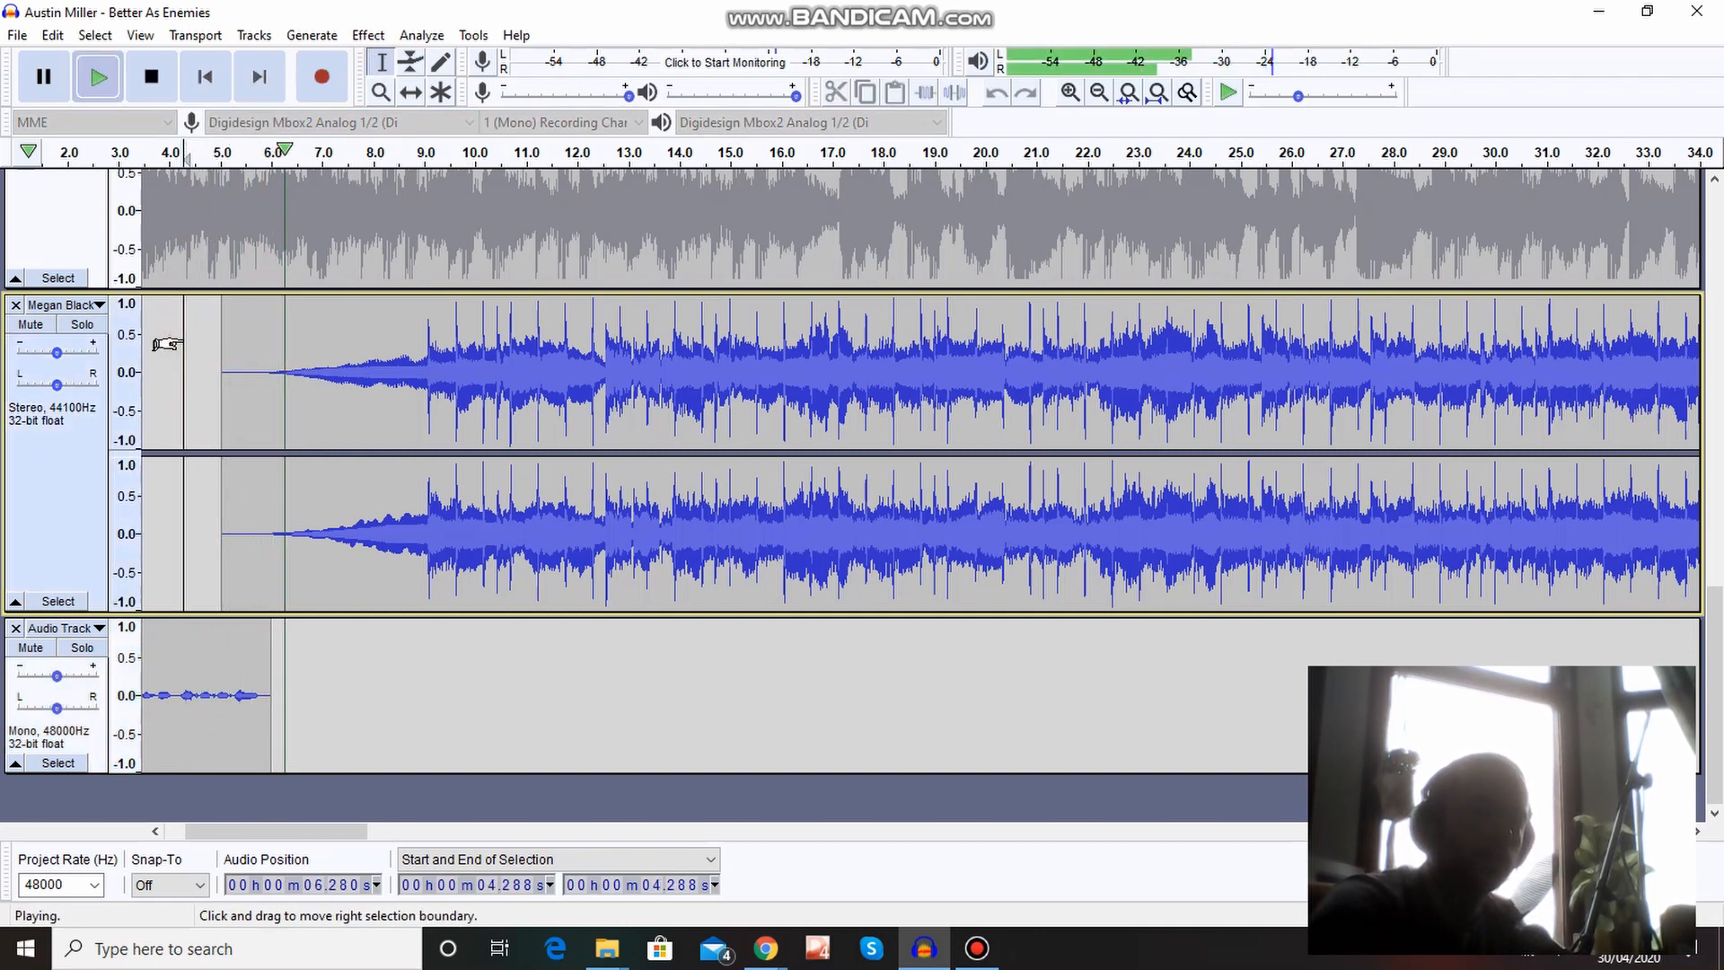
key(space)
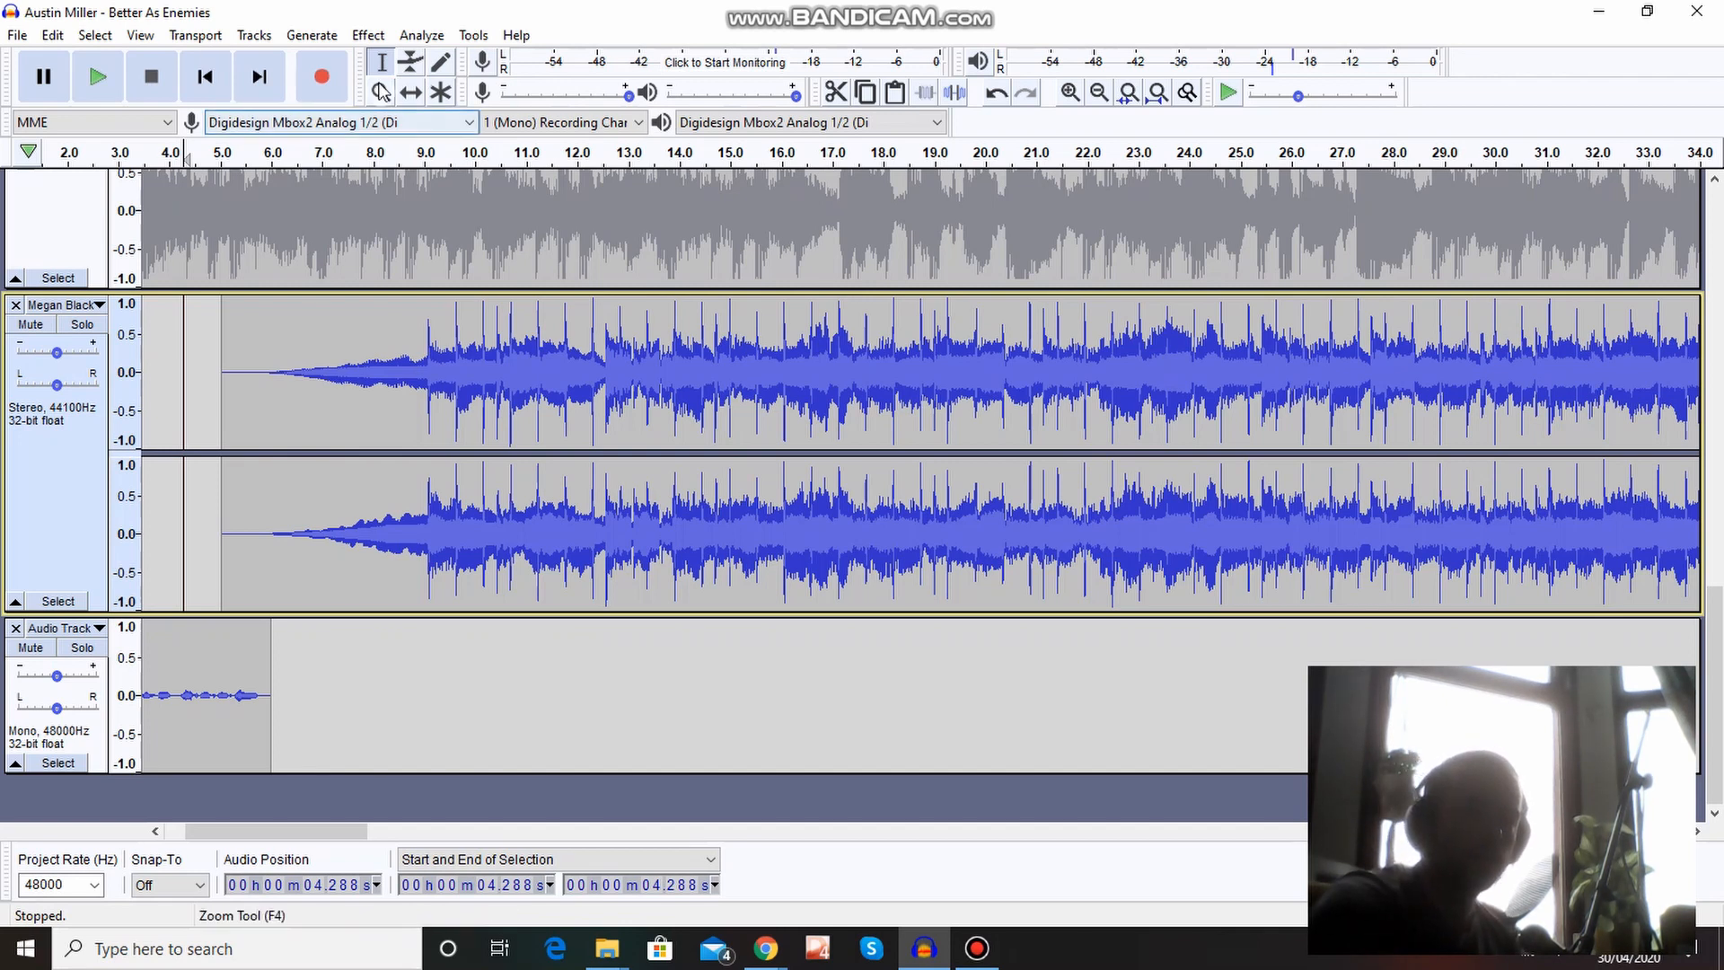
Paste the cut voice recording onto the mono track at about 4:05, near the end of the Megan Black song.
click(382, 93)
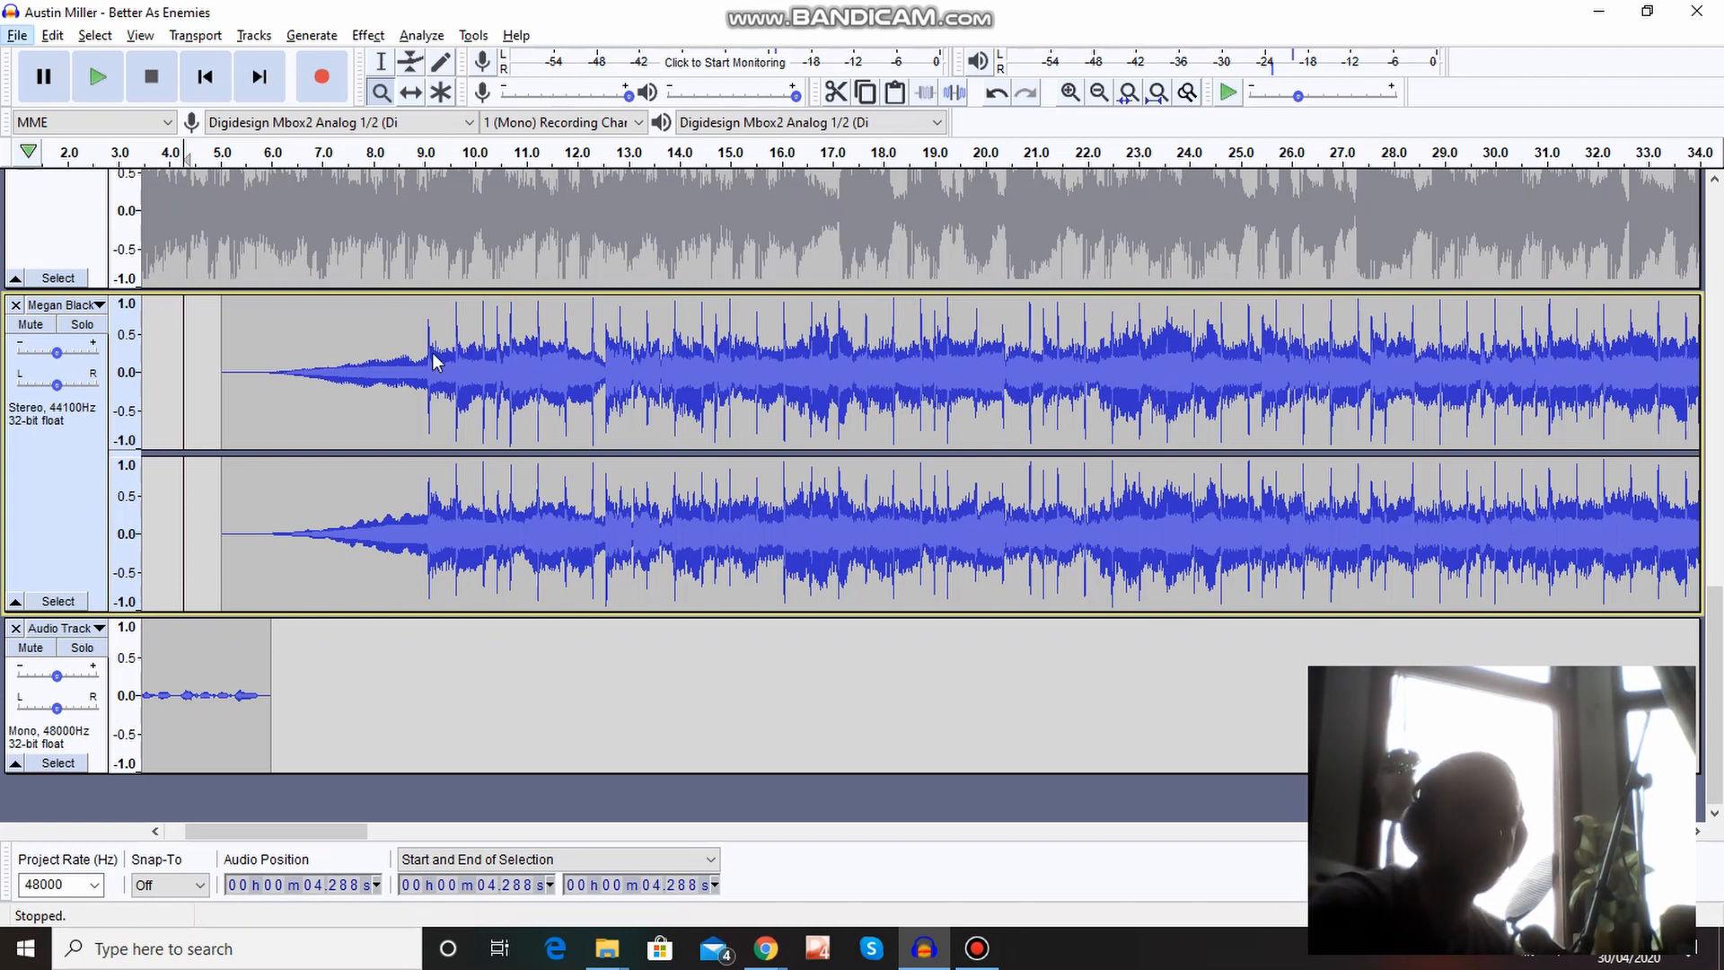
click(381, 92)
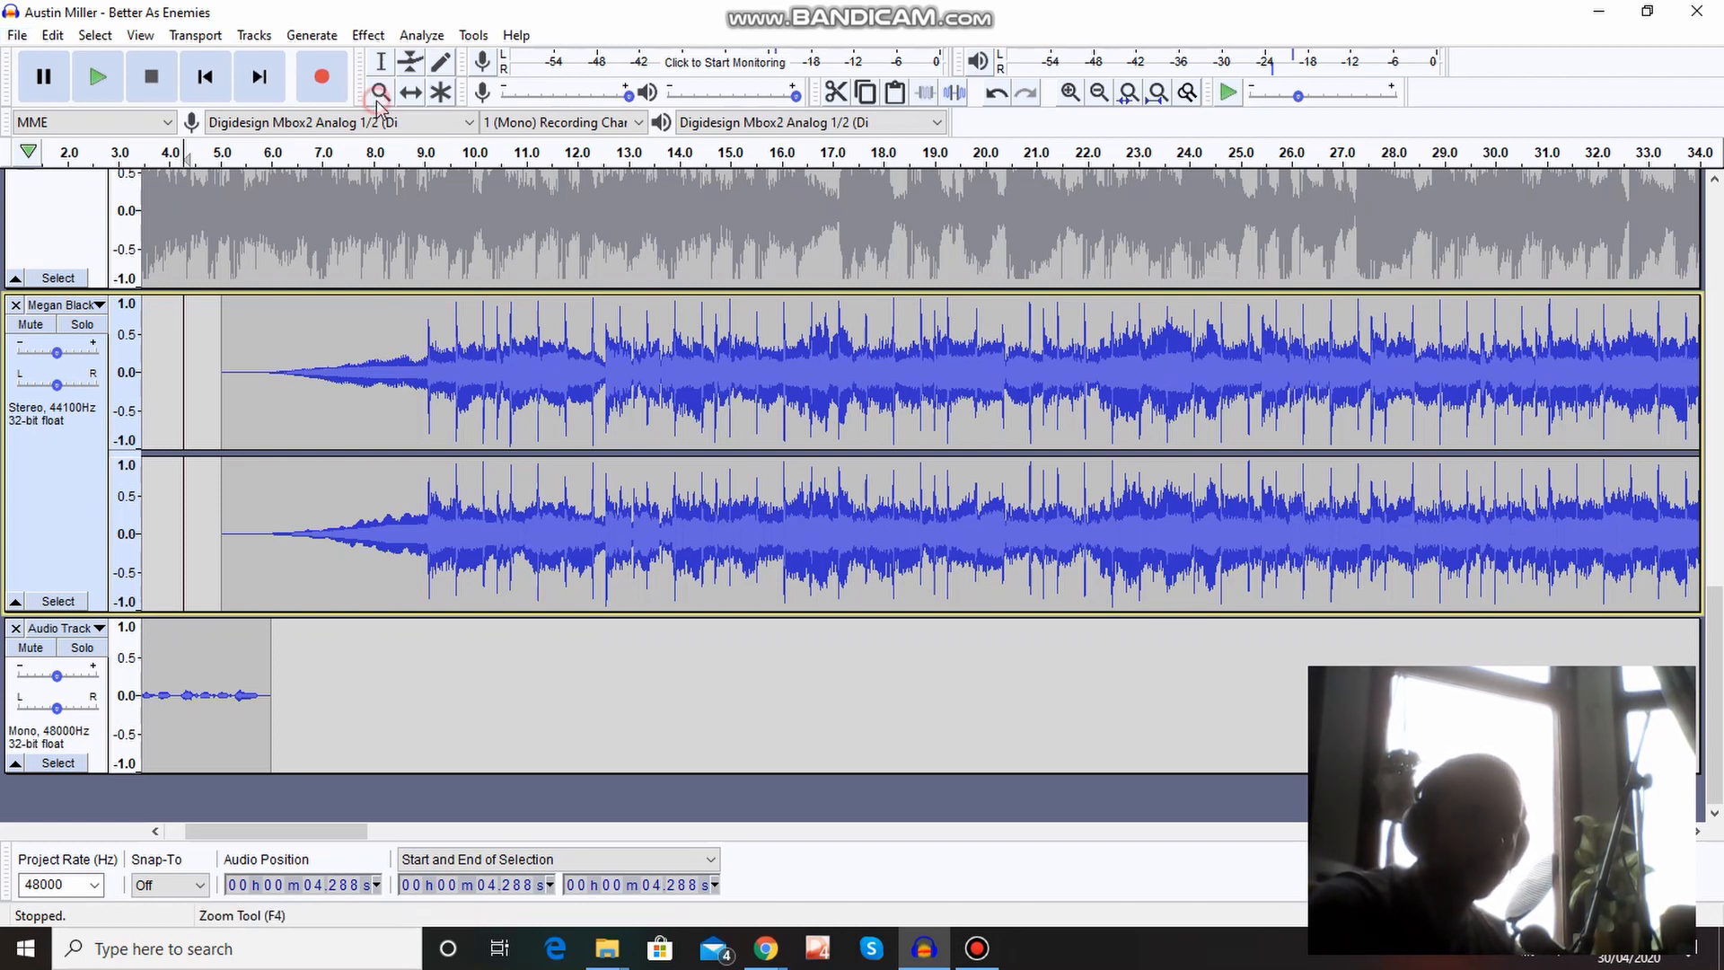
right_click(382, 666)
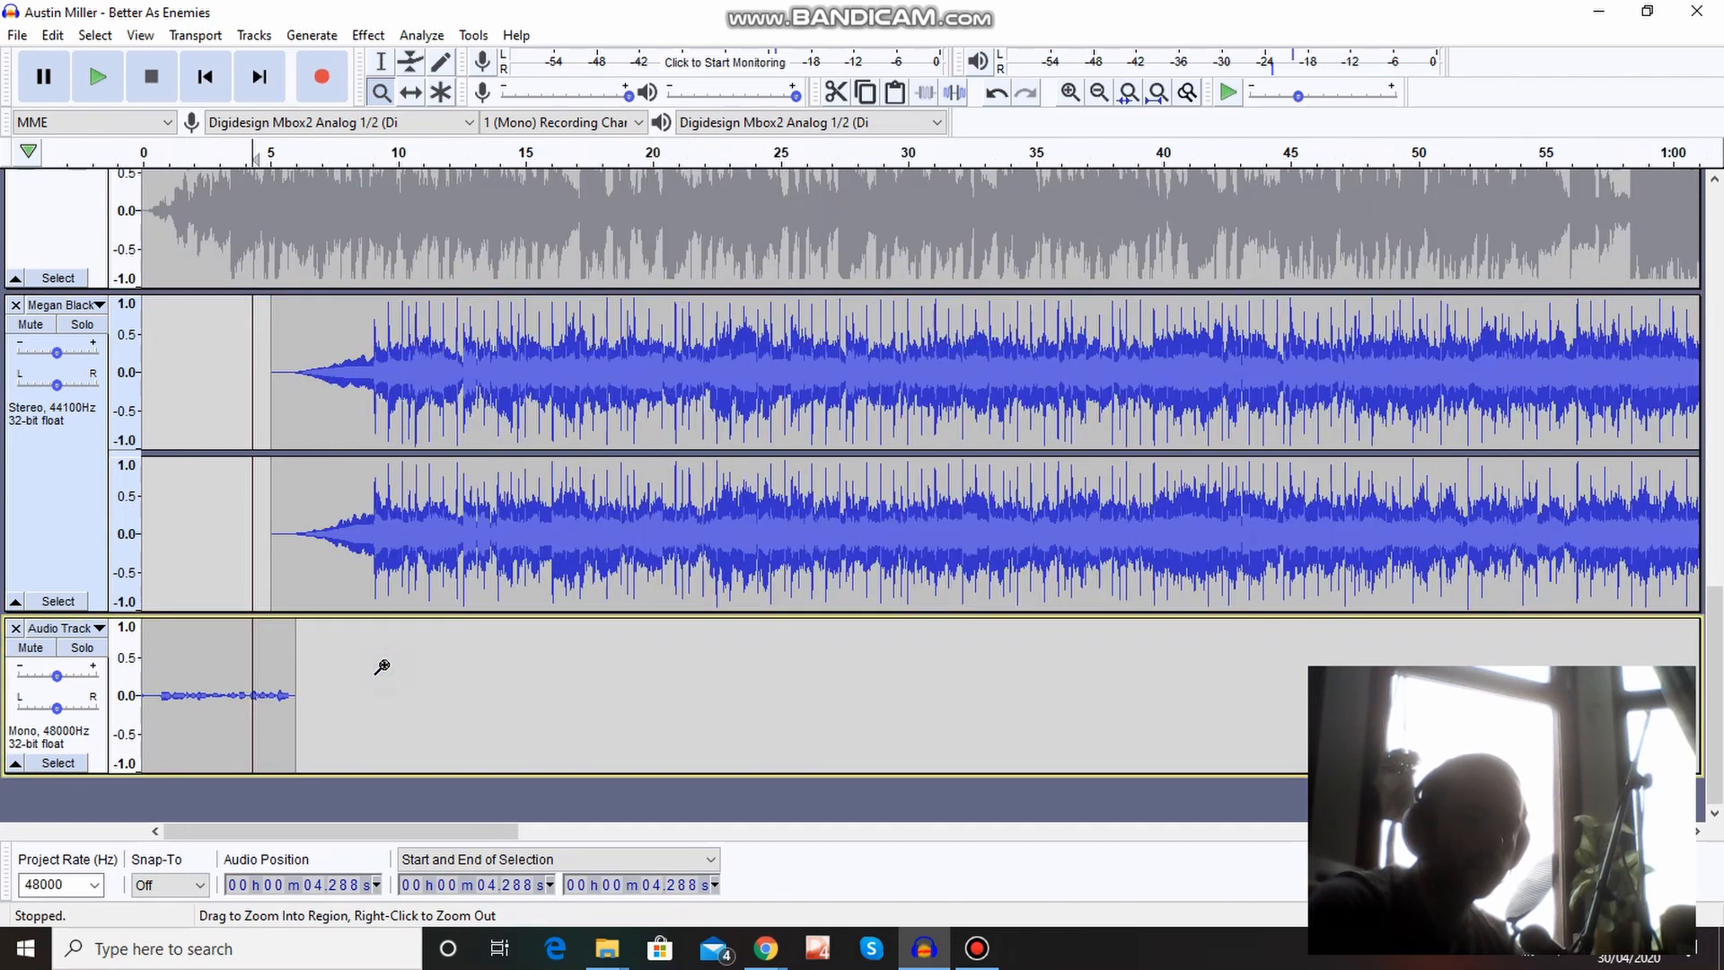
right_click(381, 666)
right_click(381, 666)
right_click(382, 666)
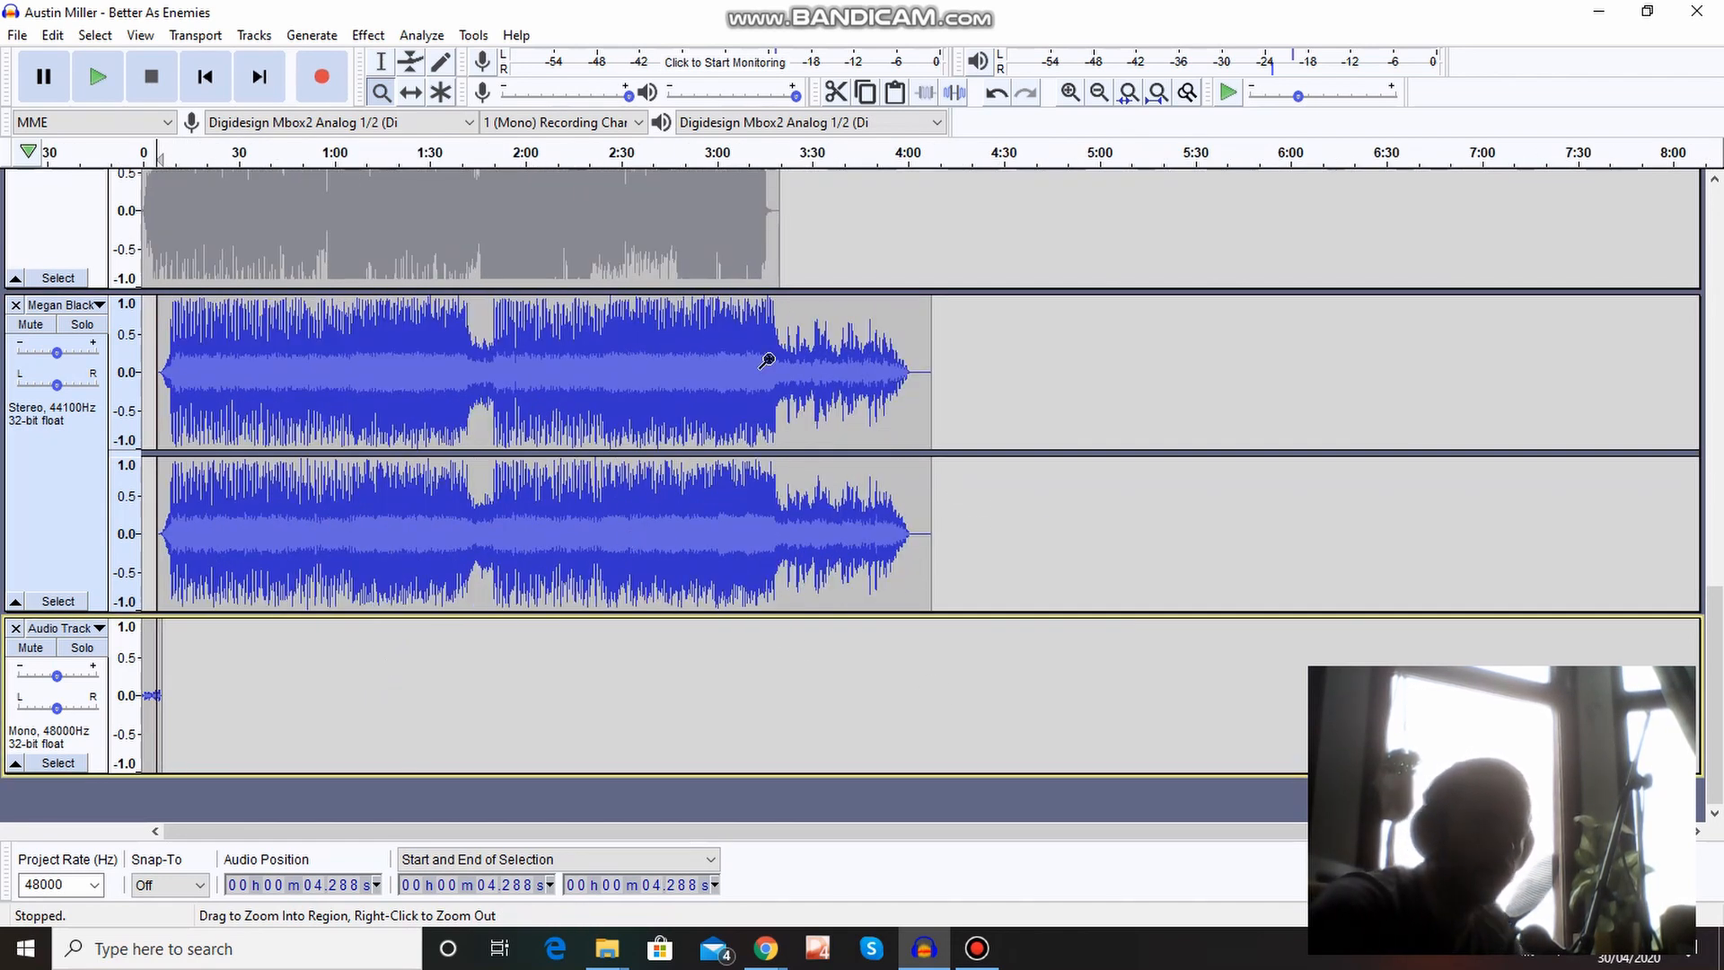
click(387, 63)
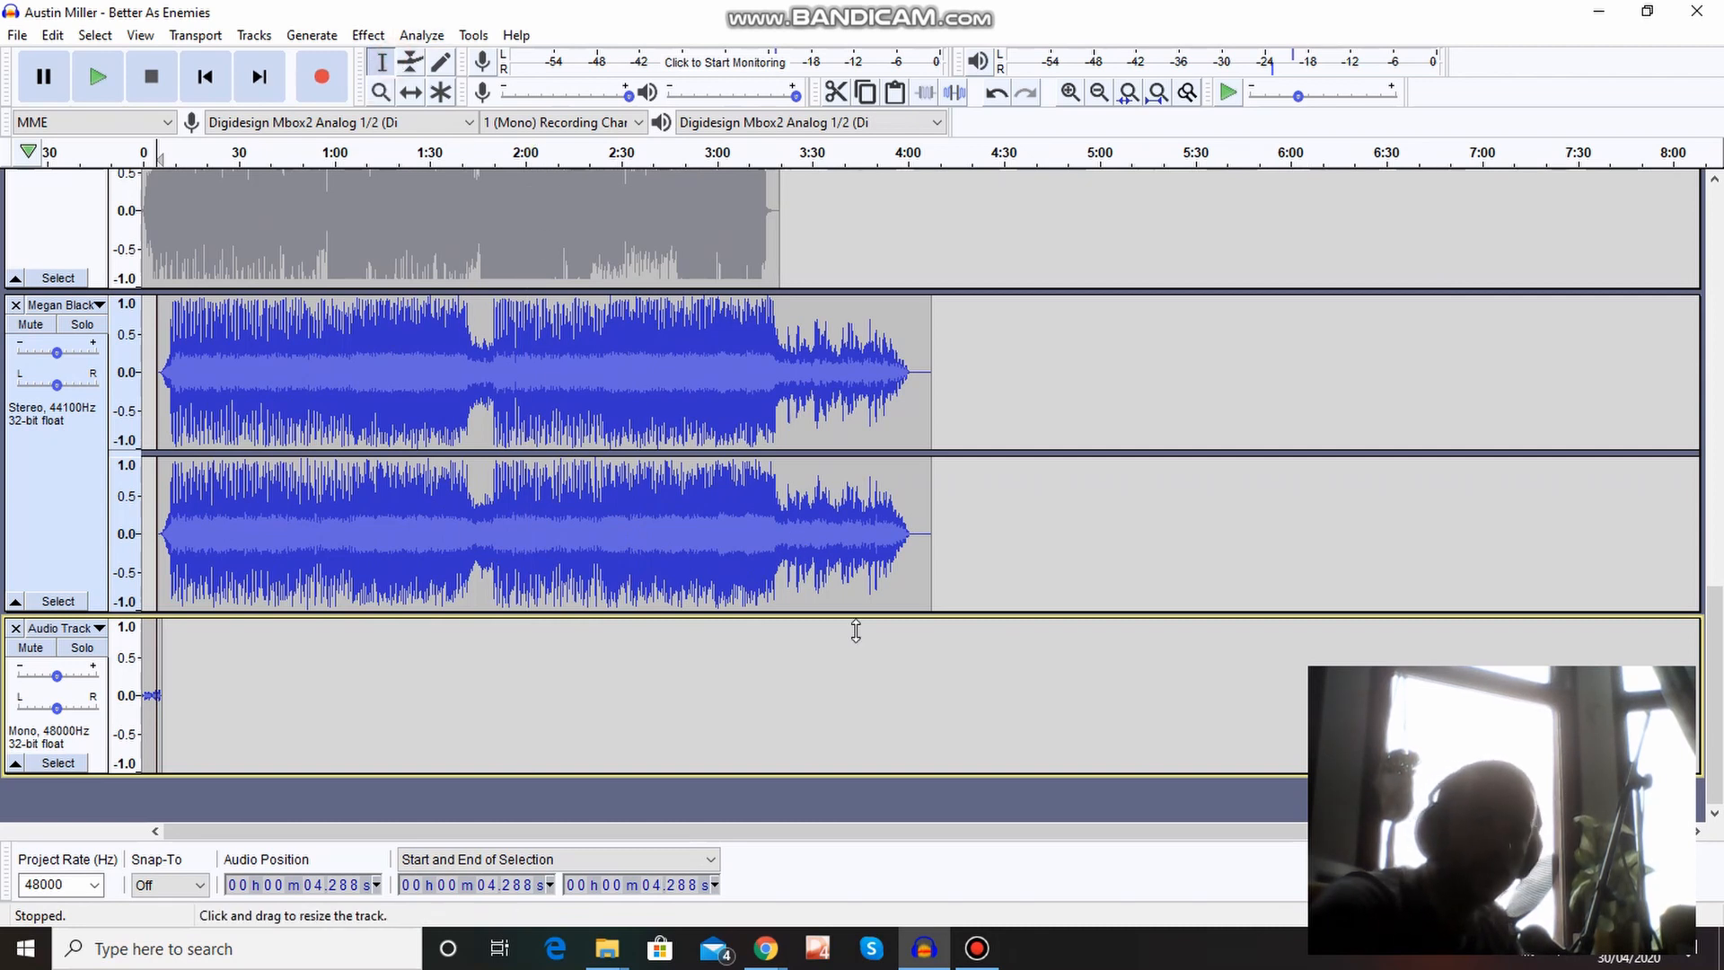
click(924, 690)
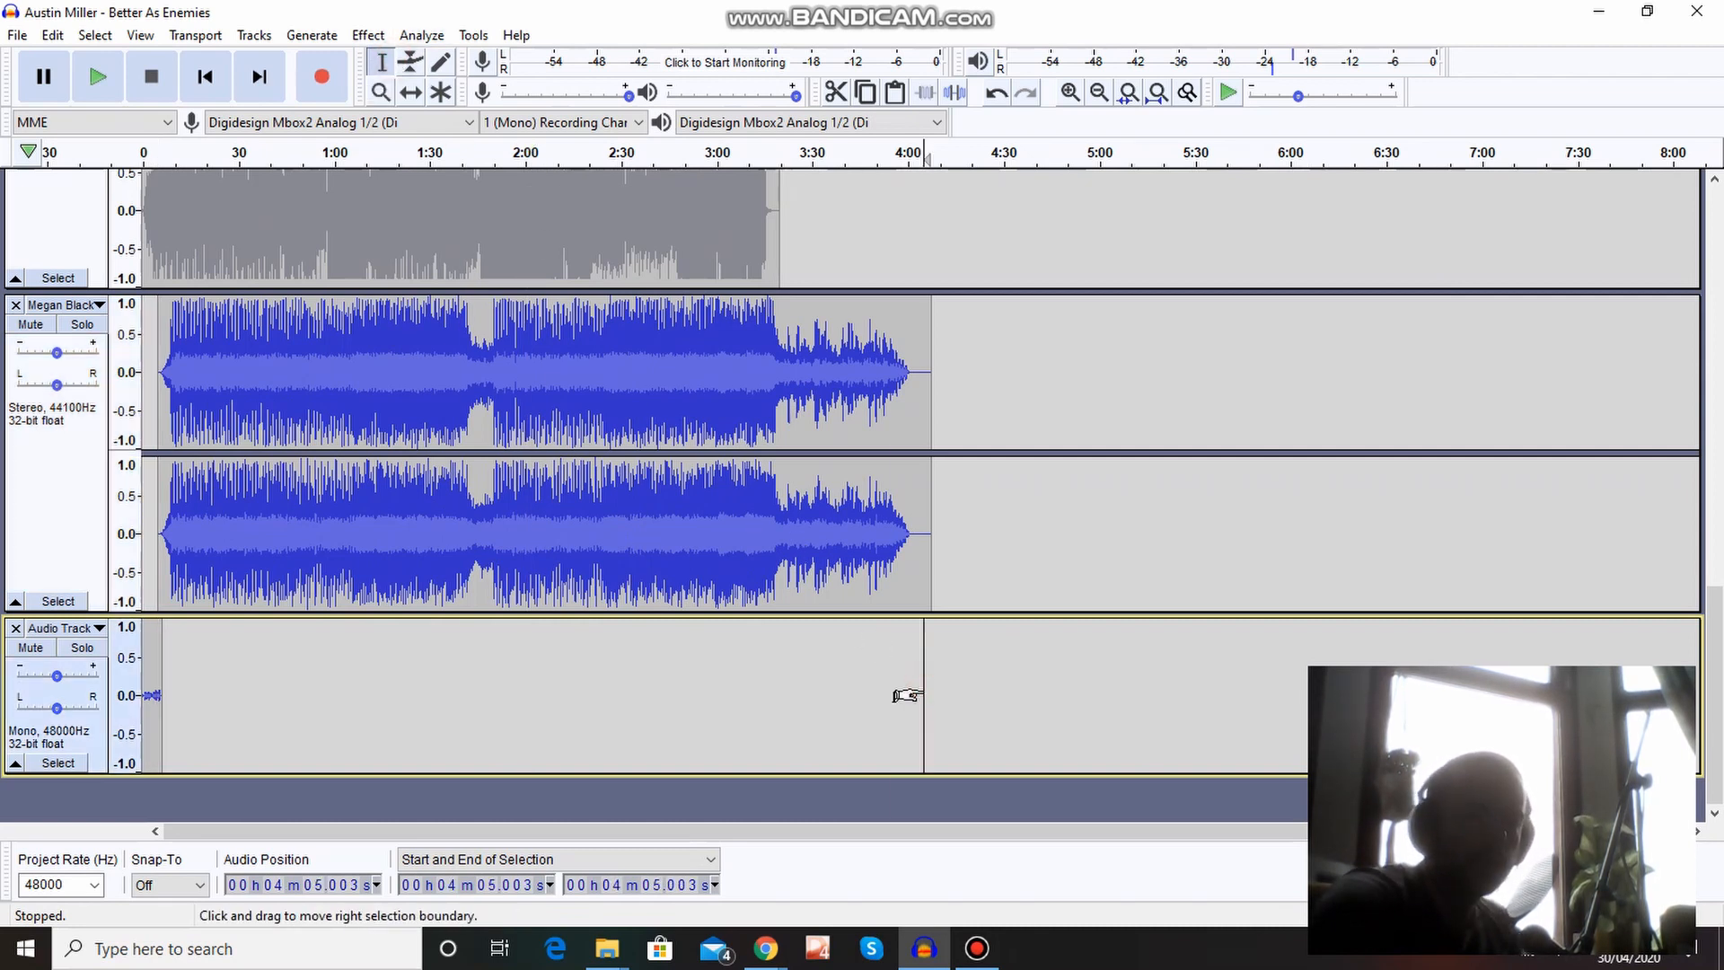
click(17, 36)
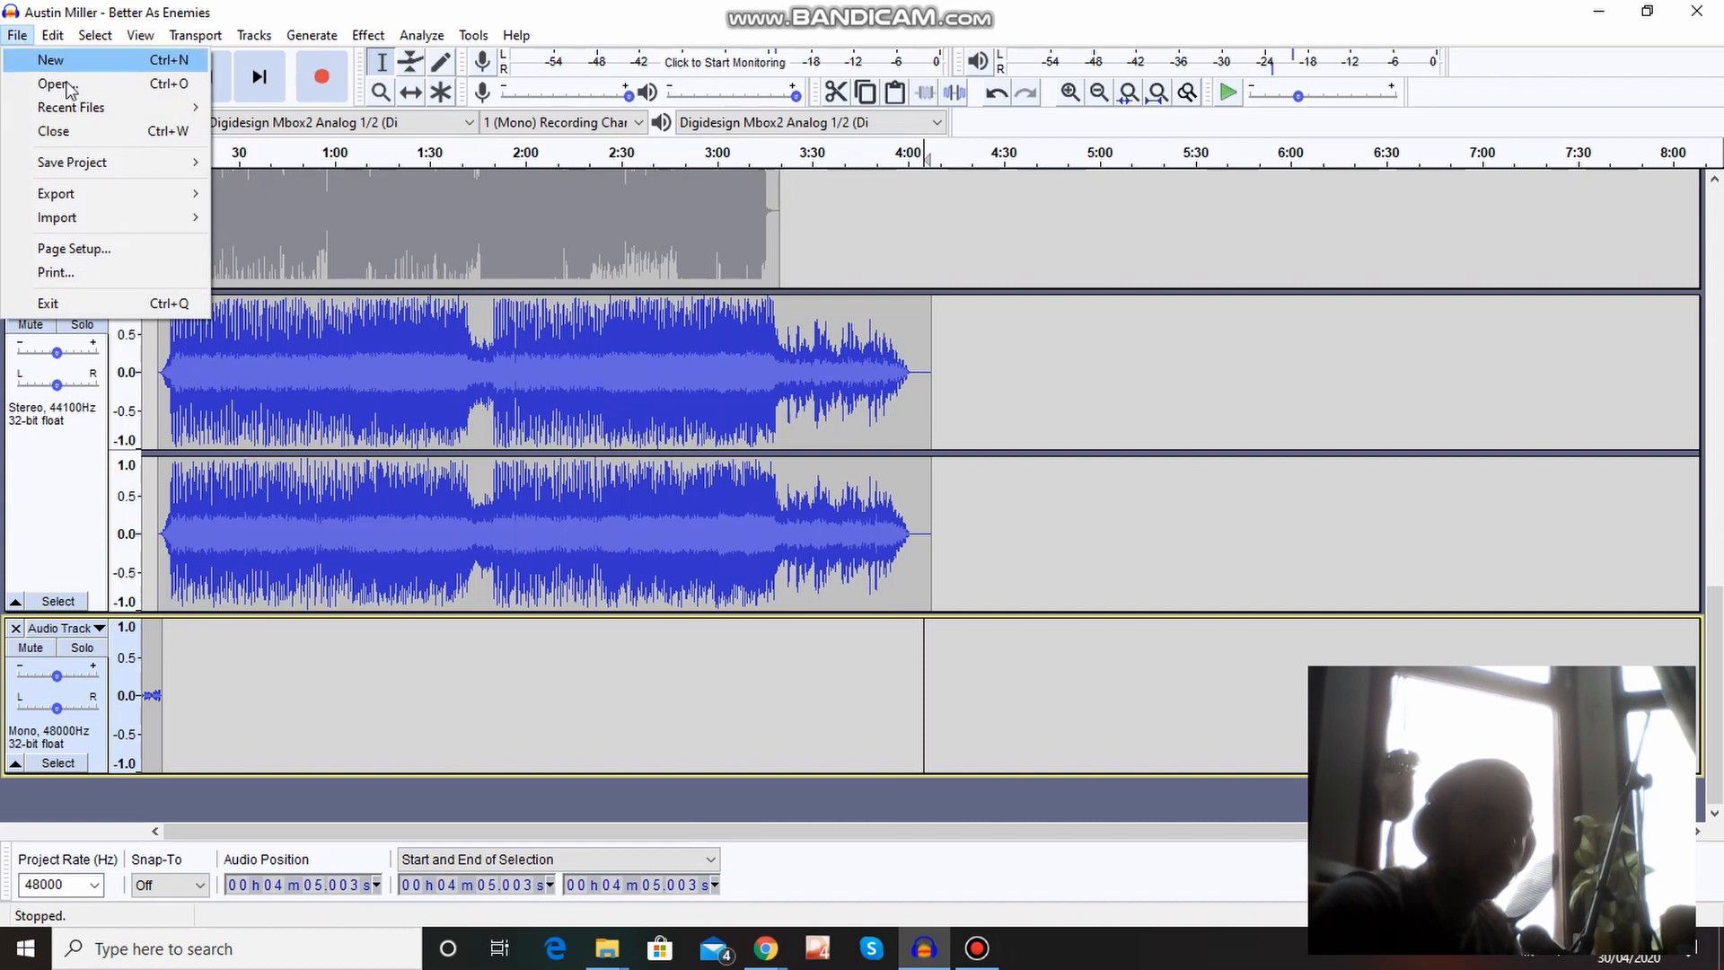
mouse_move(55, 40)
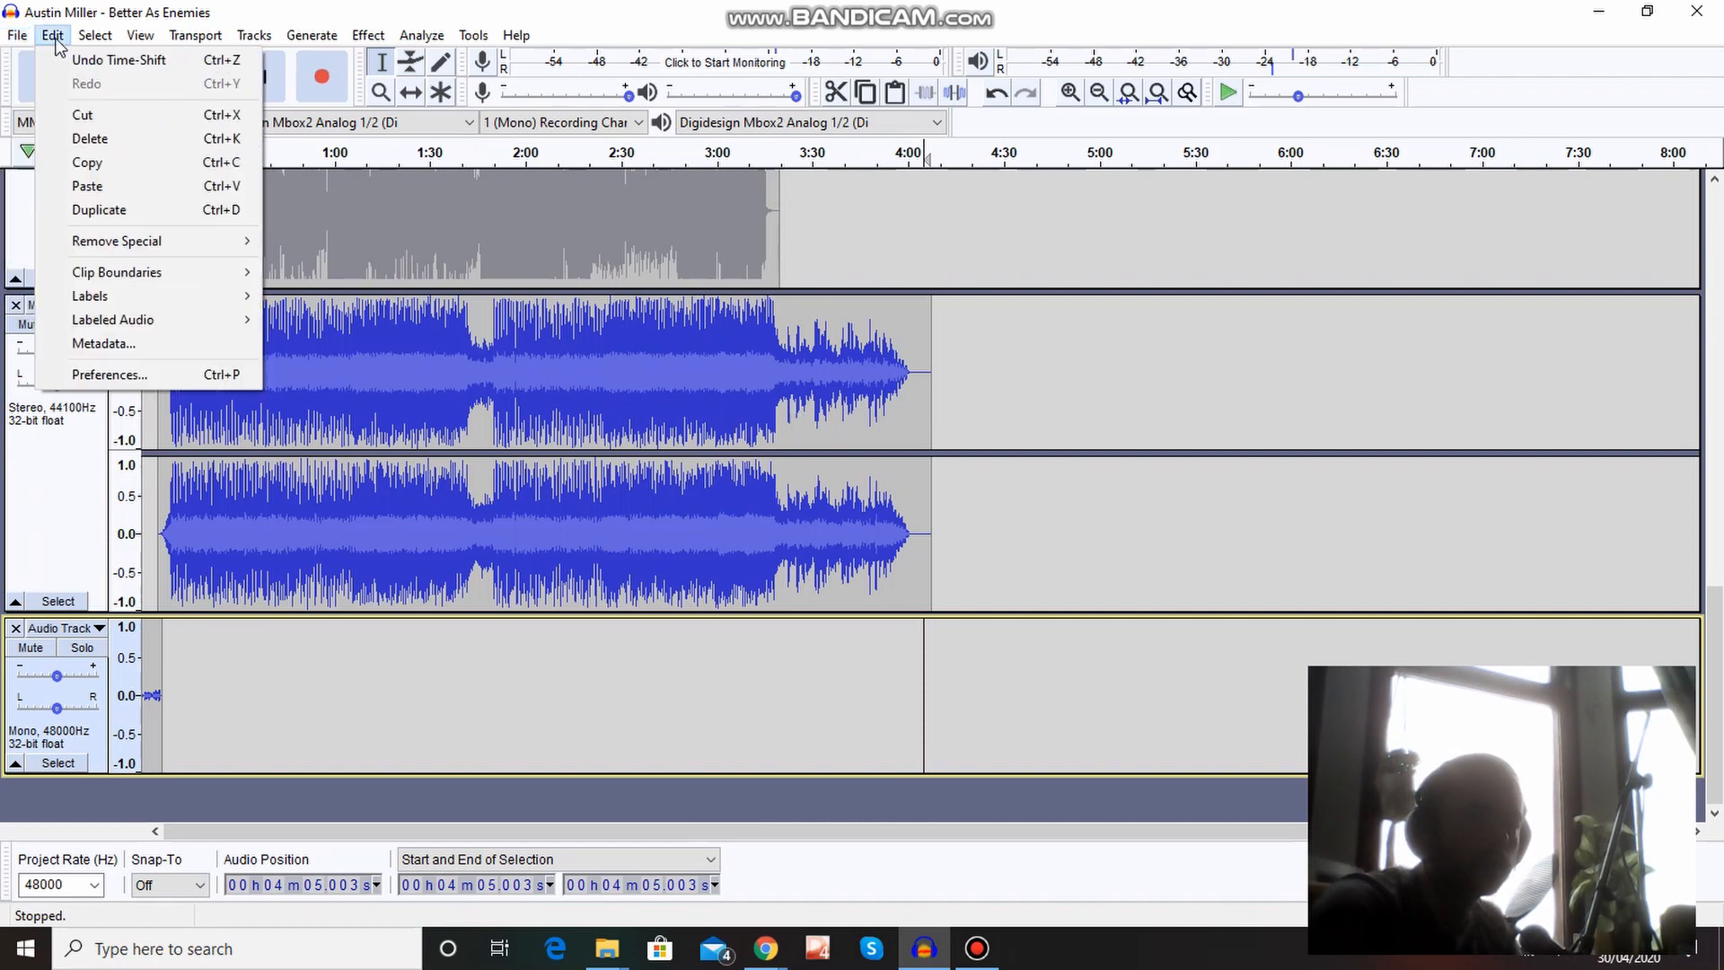
click(97, 186)
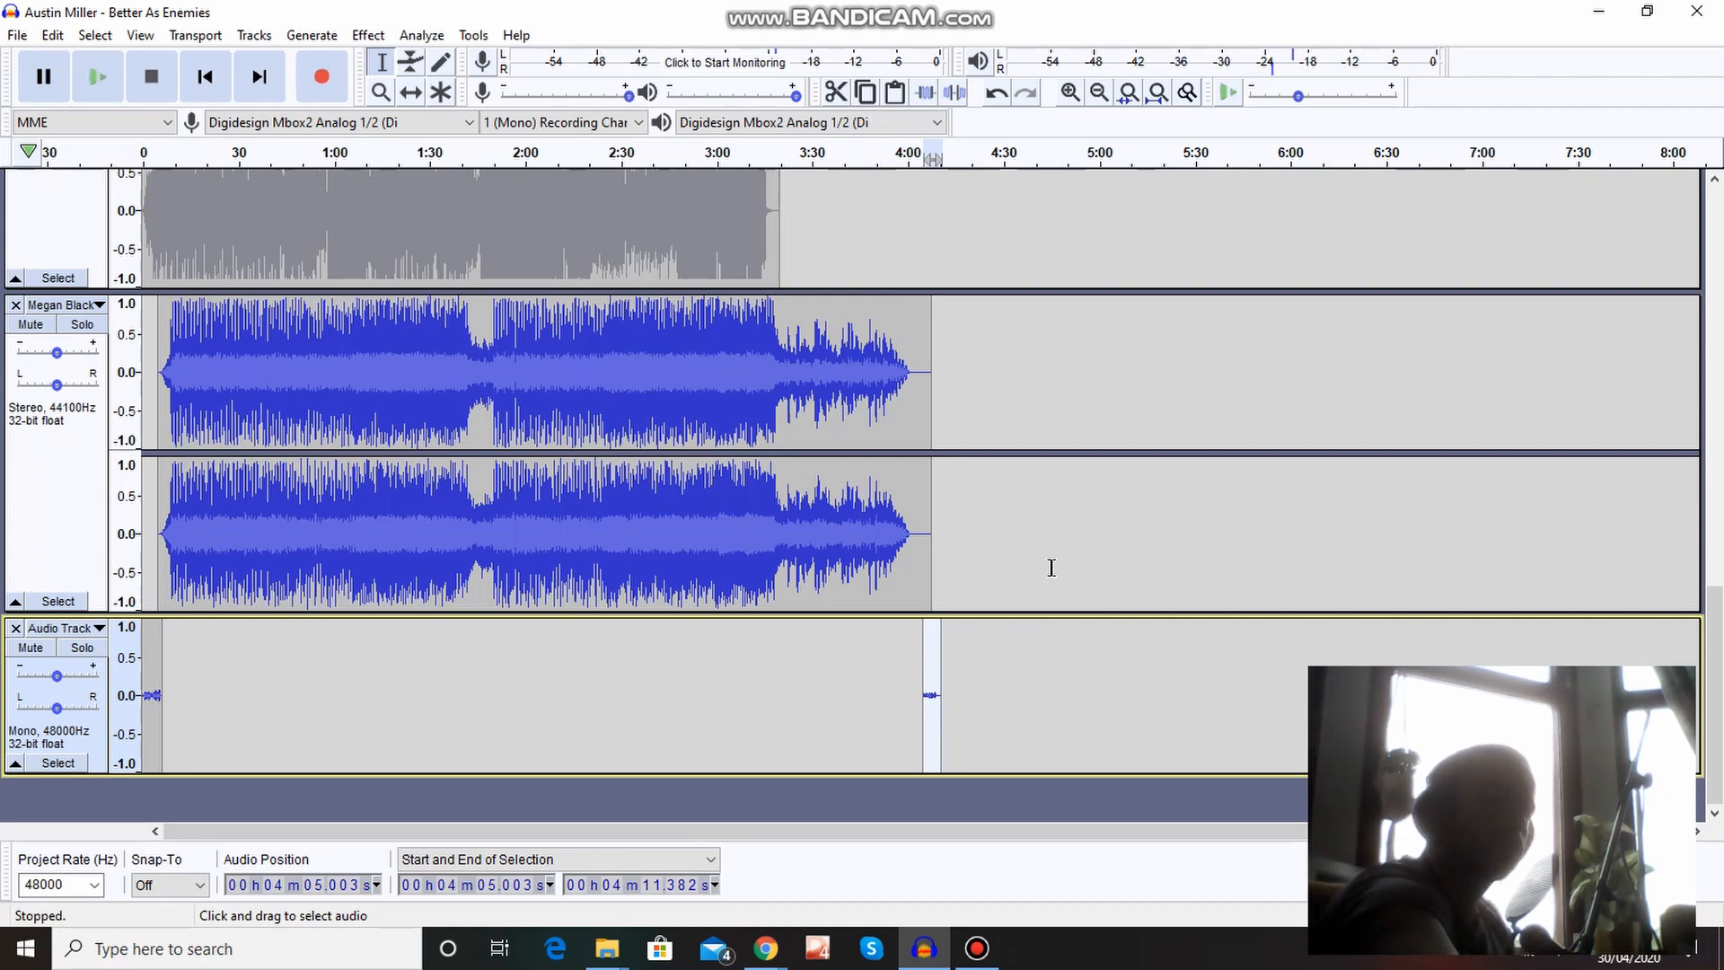
Play back the end of the Megan Black song into the pasted voice clip, starting at about 4:00.
key(ctrl+1)
key(ctrl+1)
key(ctrl+1)
key(ctrl+1)
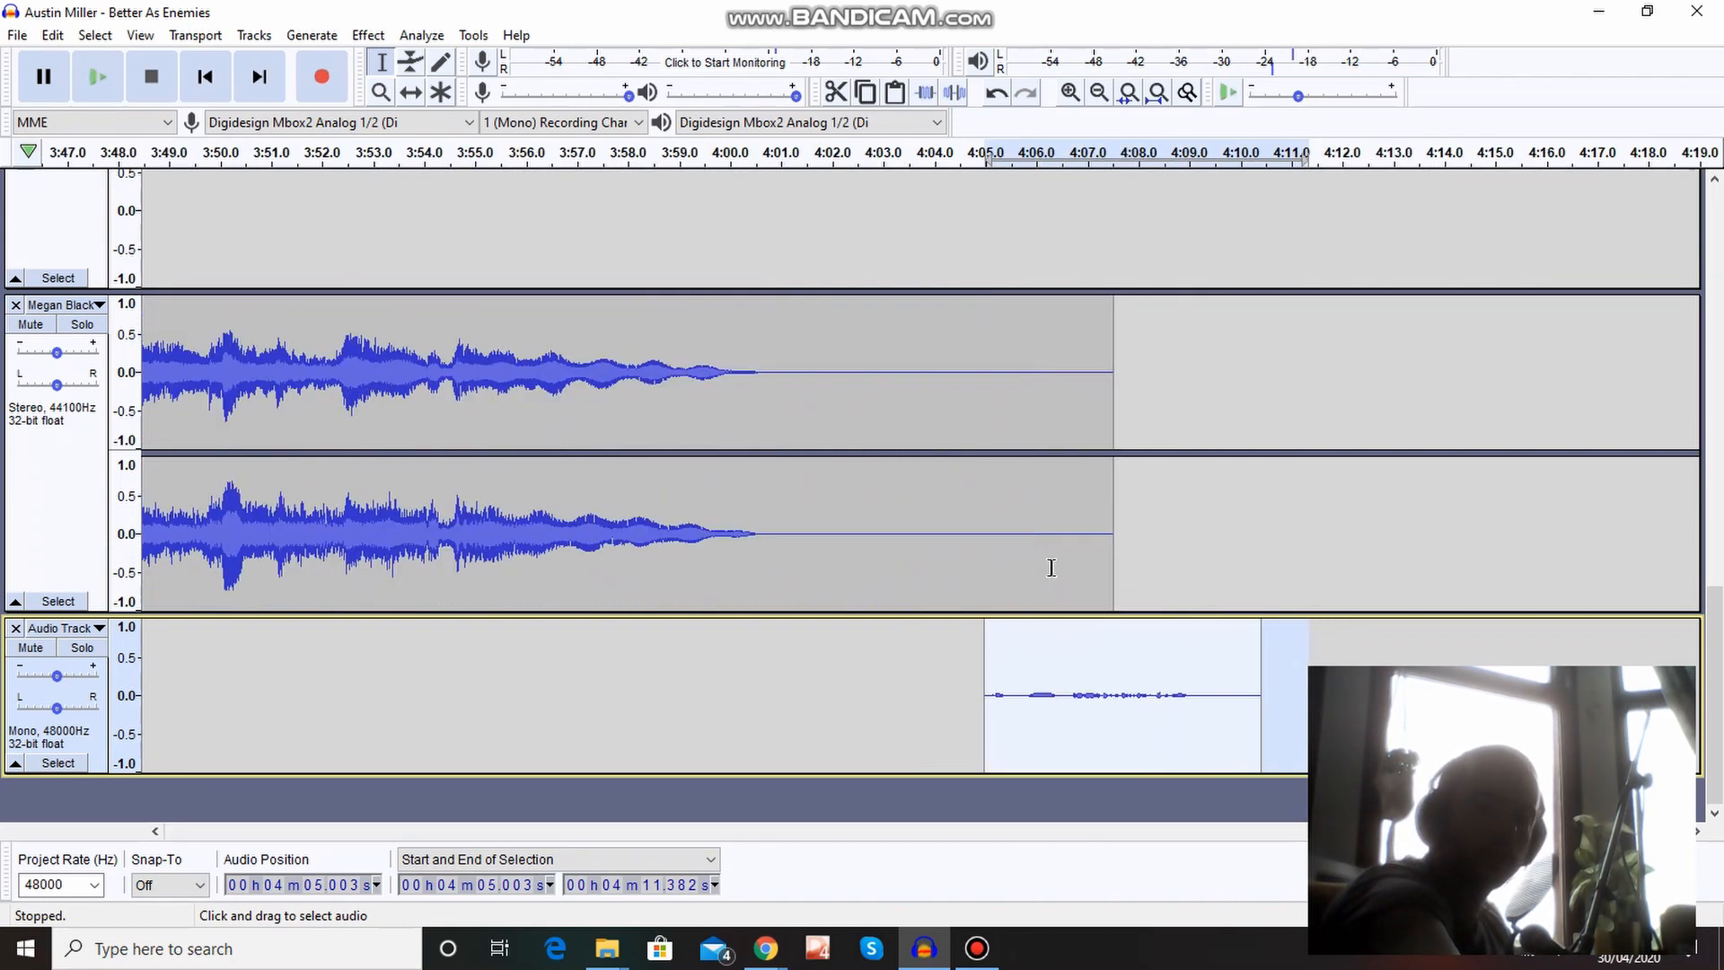
click(727, 231)
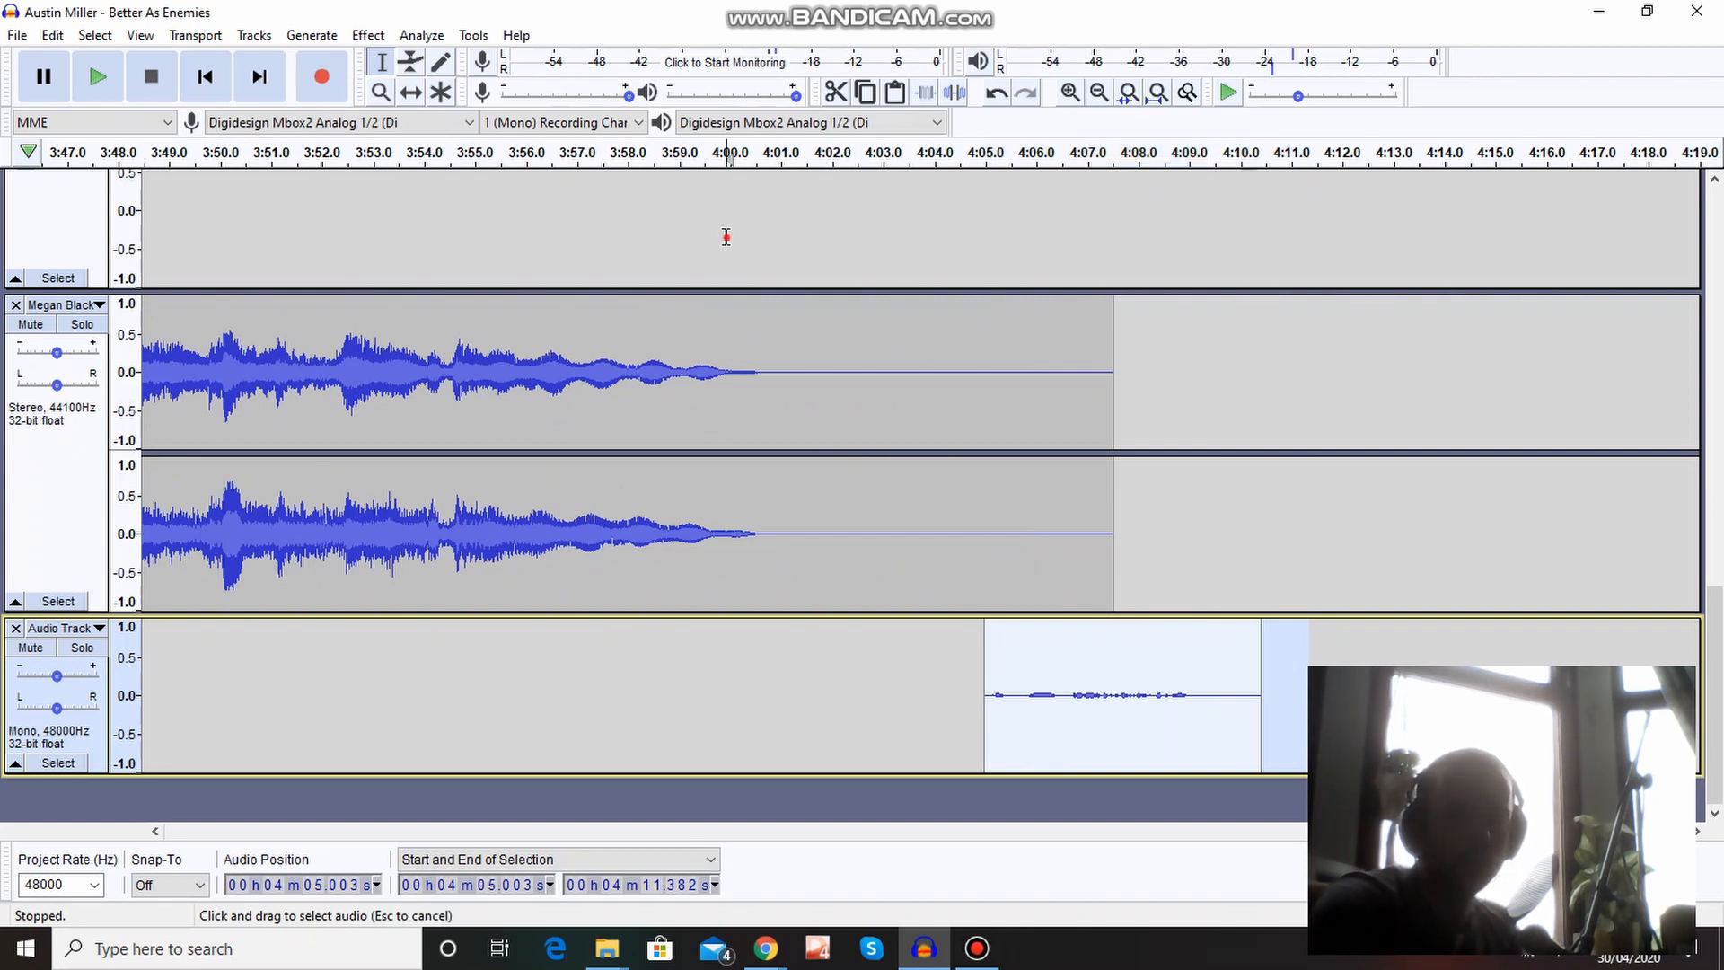
key(space)
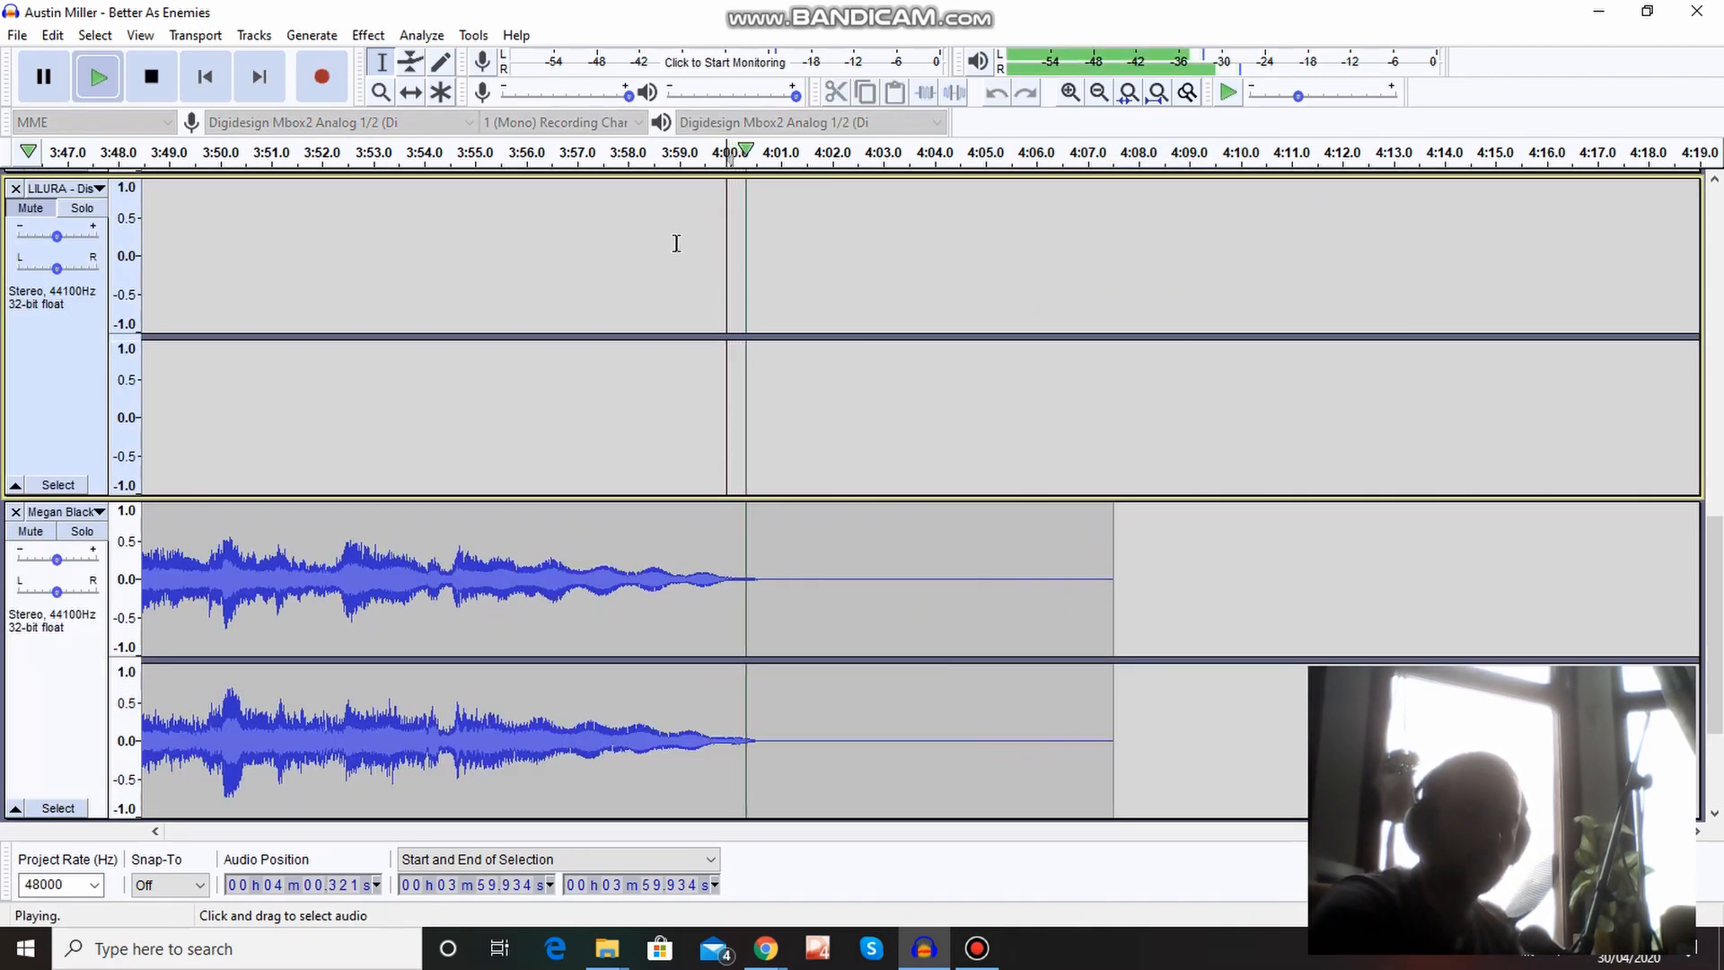
drag(1722, 557, 1723, 774)
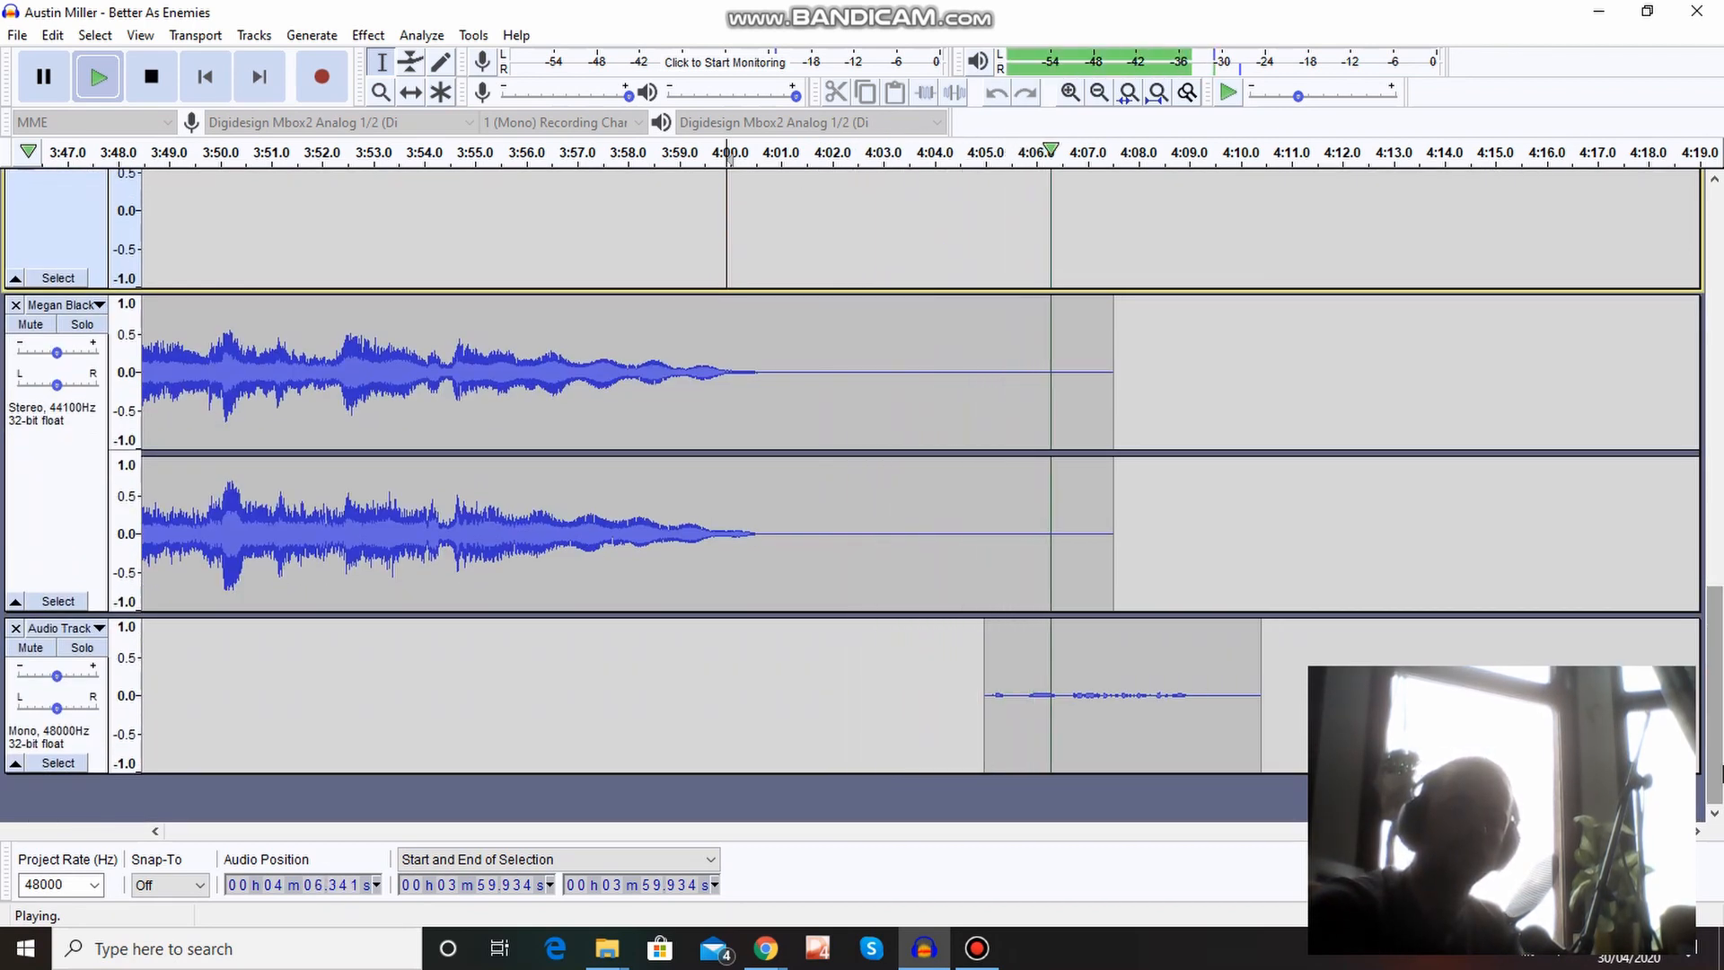
key(space)
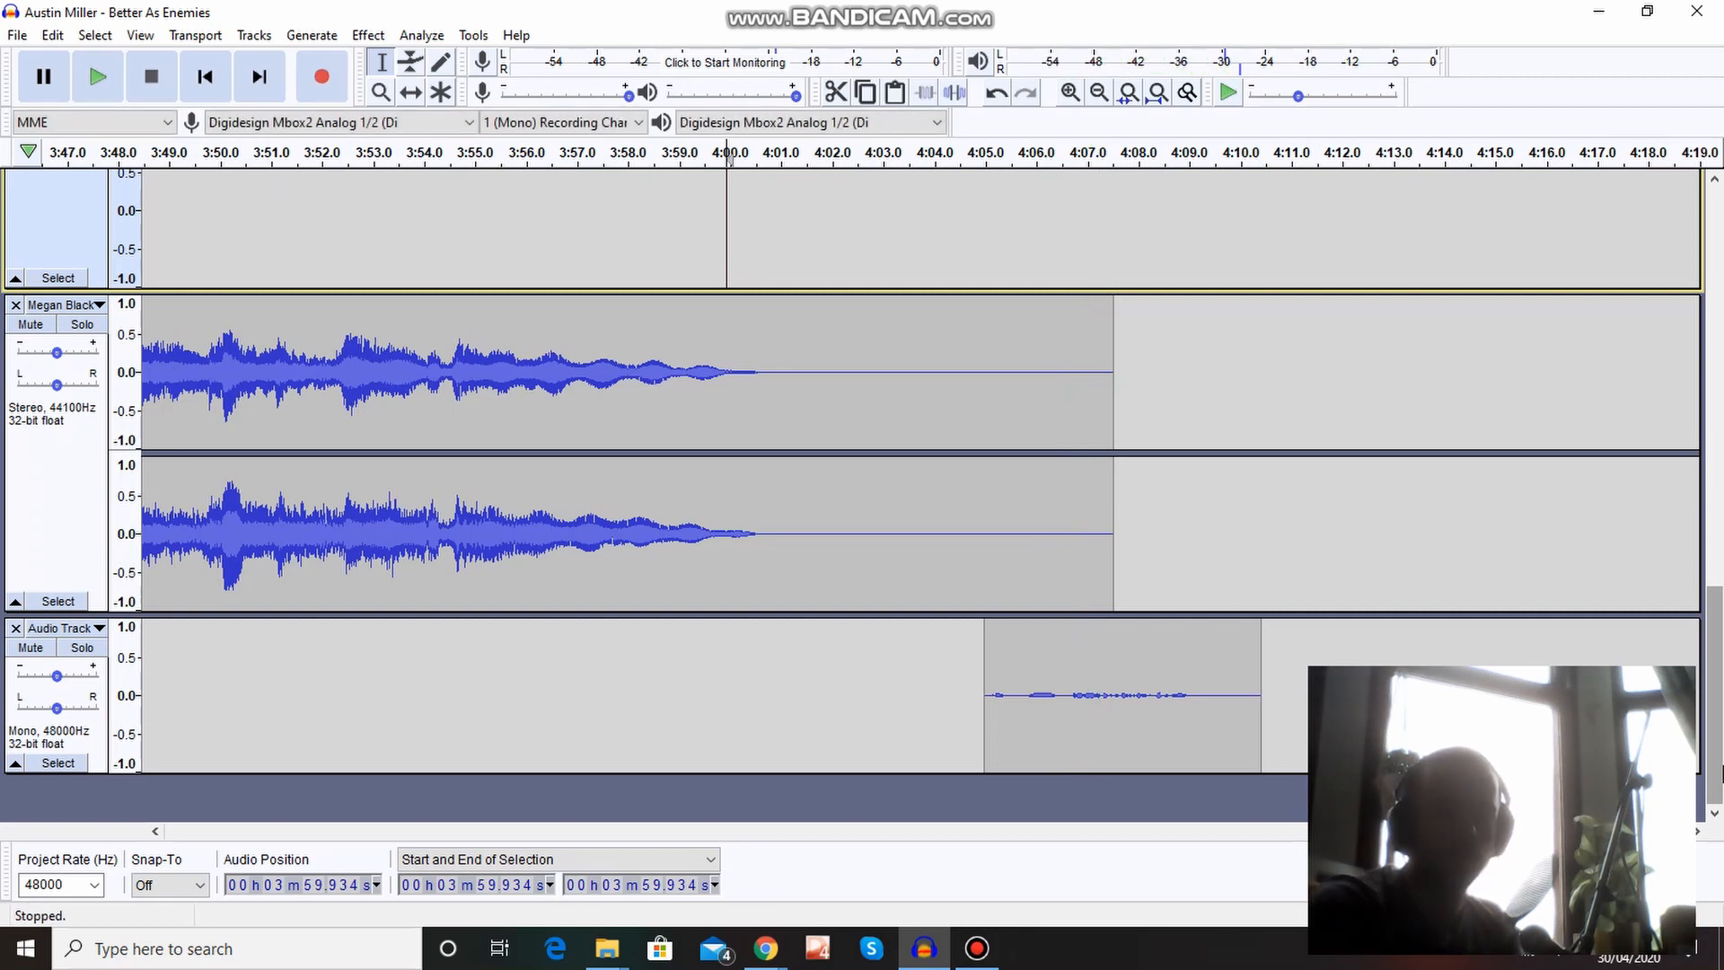
click(977, 947)
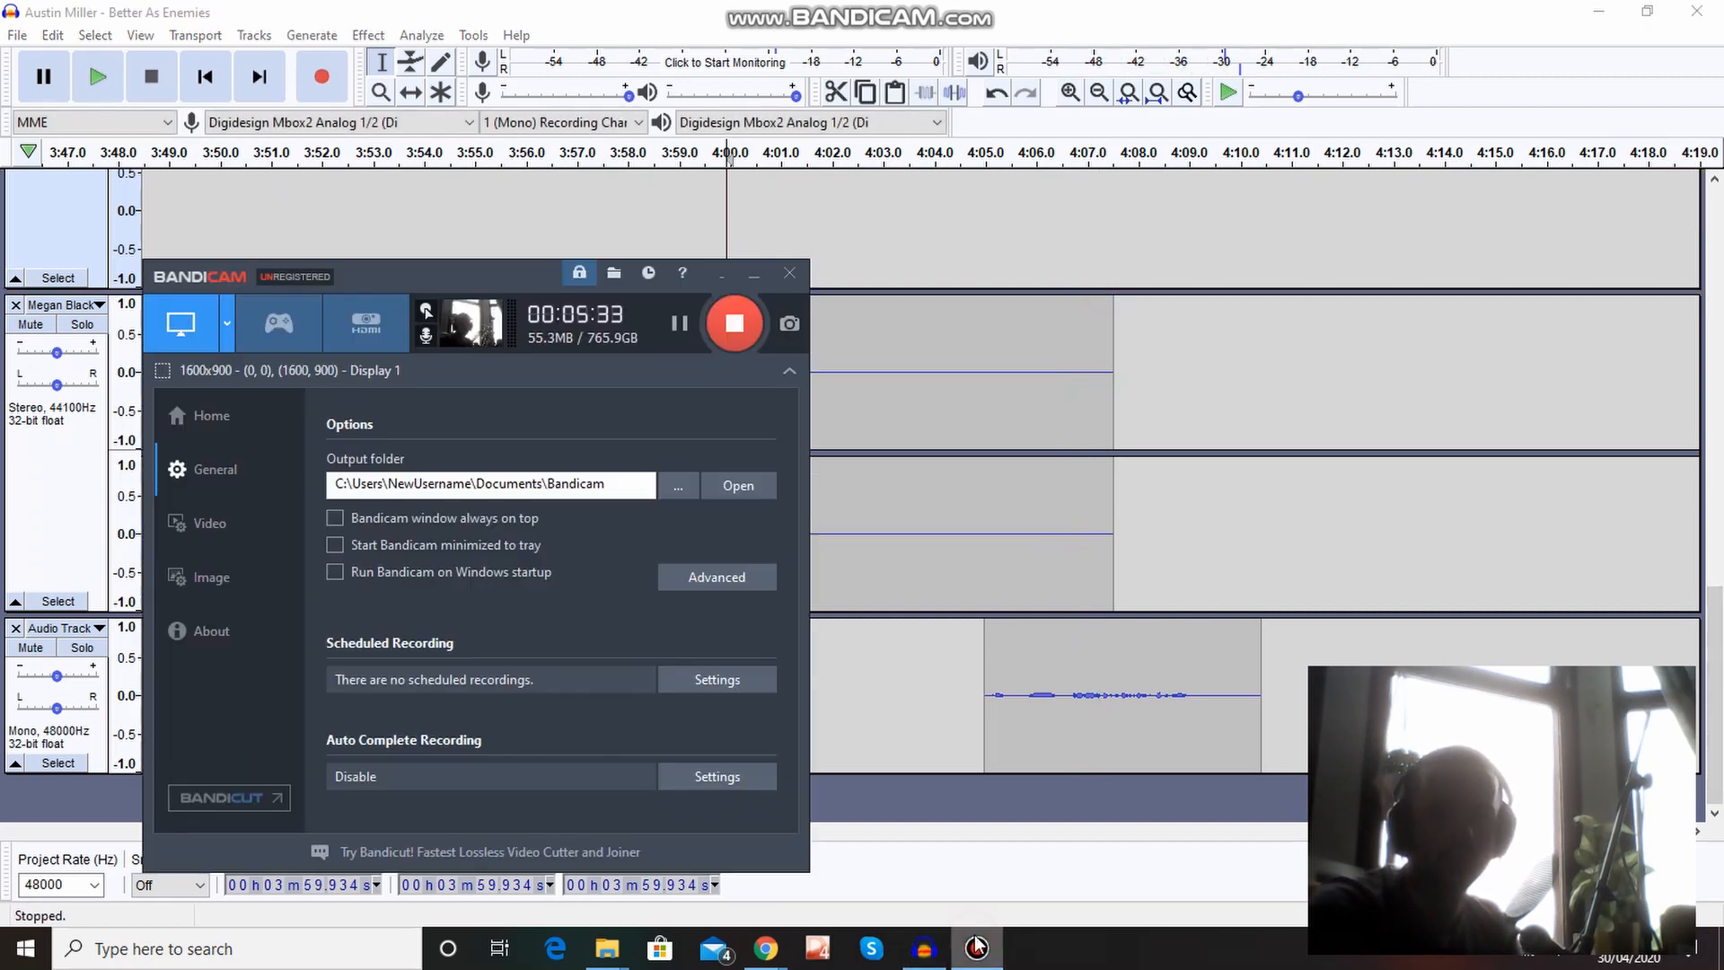
click(977, 948)
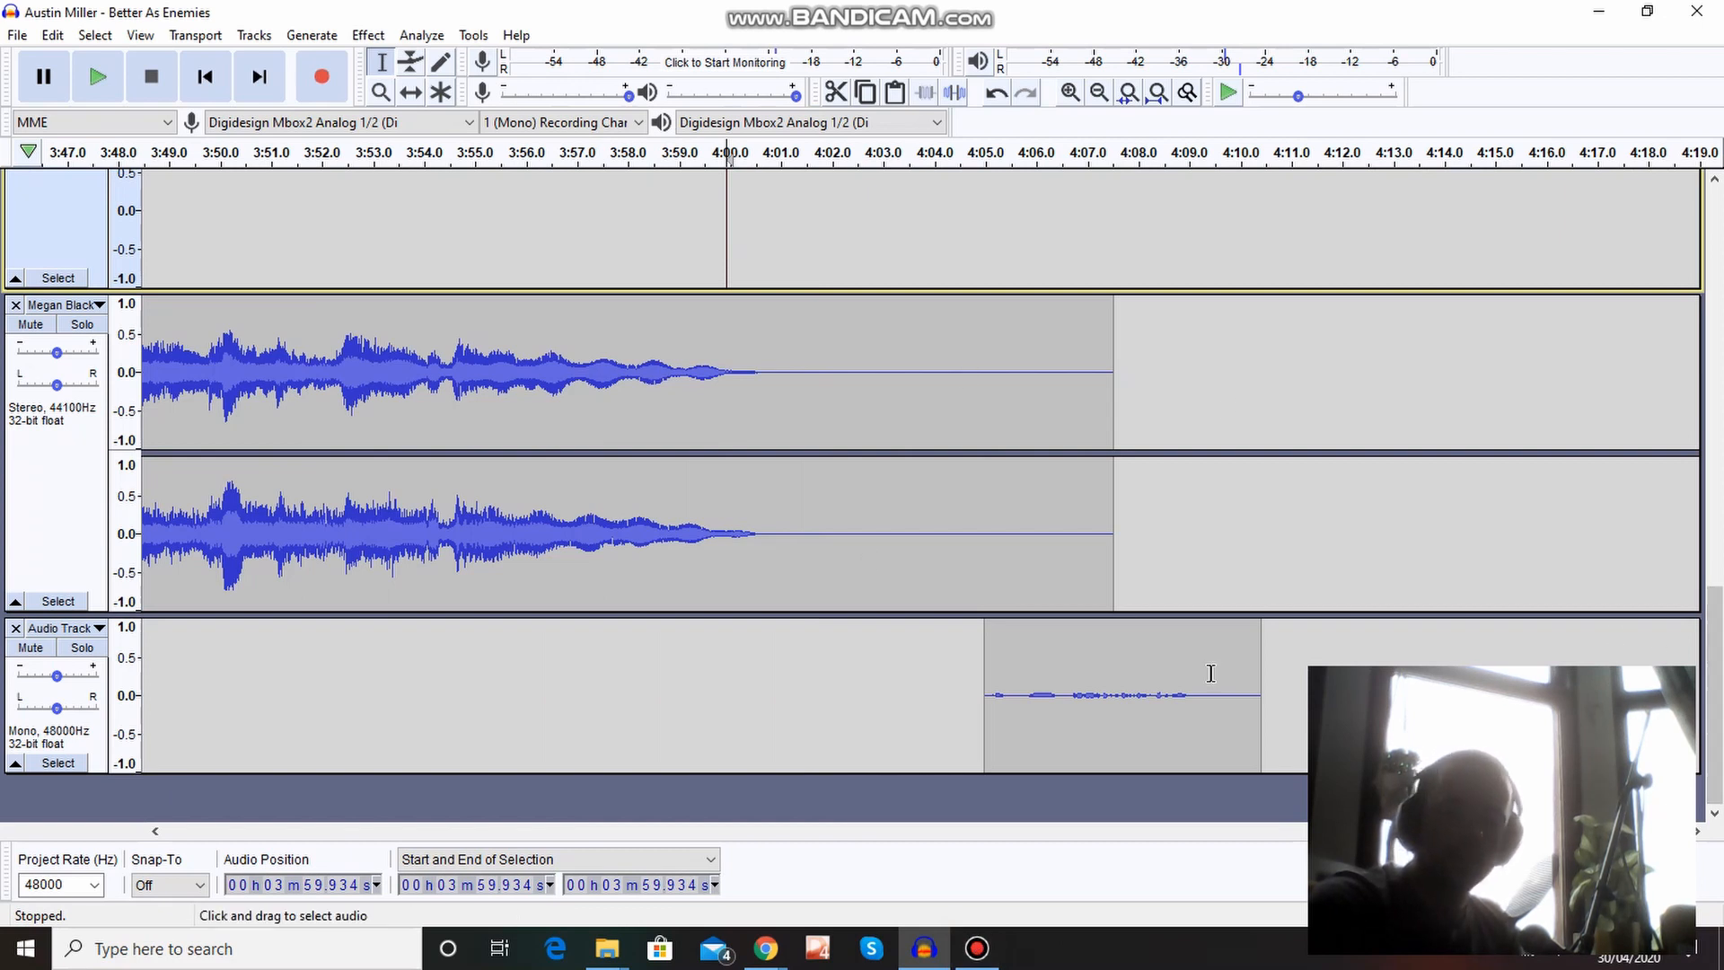
Play back part of the pasted voice clip from about 4:07.4 on the mono track.
click(1108, 687)
key(space)
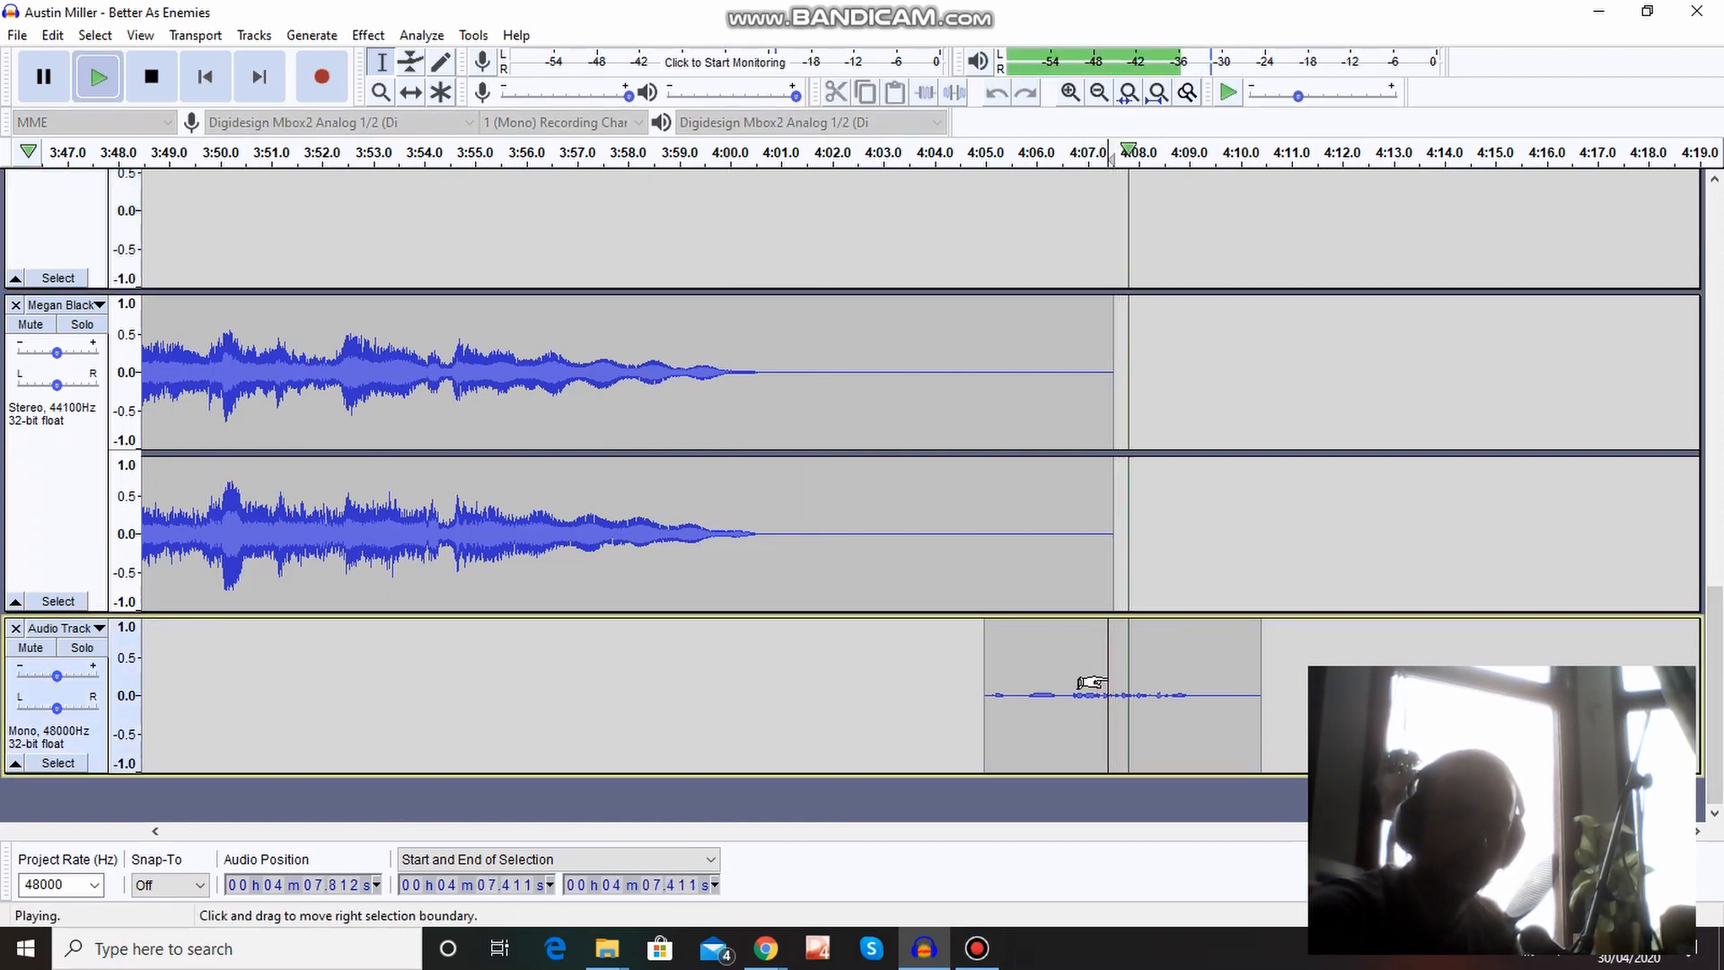
key(space)
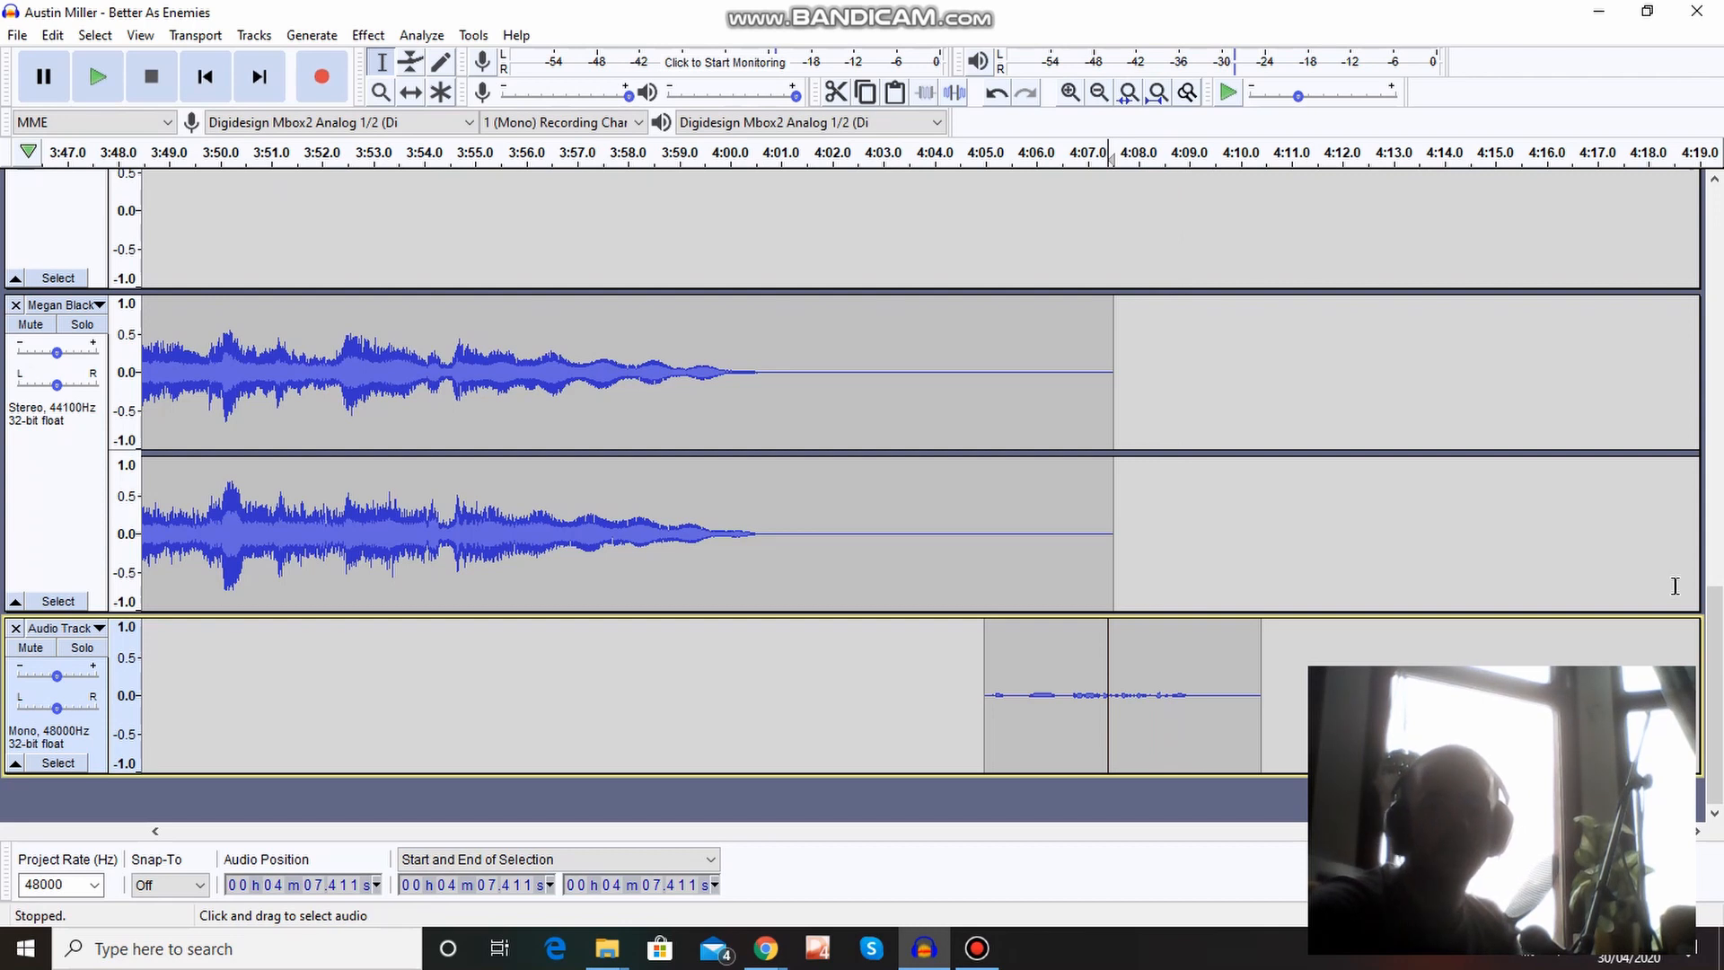
Reduce the display height of all five song tracks so more tracks fit in view above the mono voice track.
drag(1715, 691, 1722, 275)
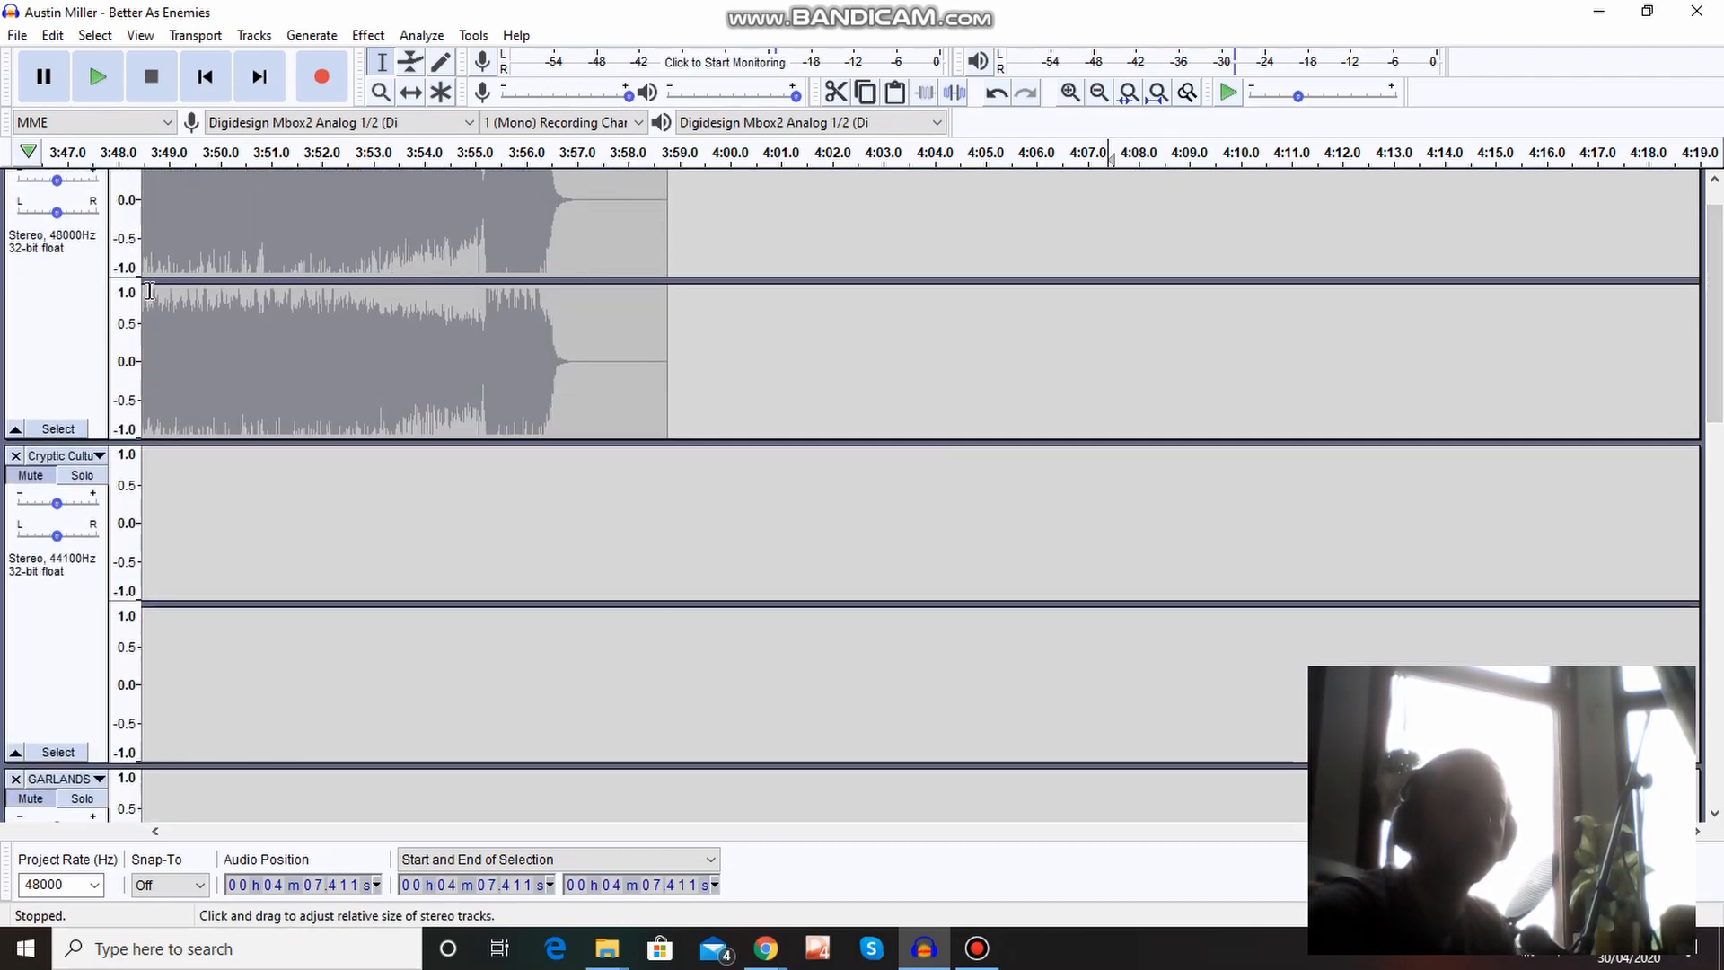
drag(106, 440, 173, 238)
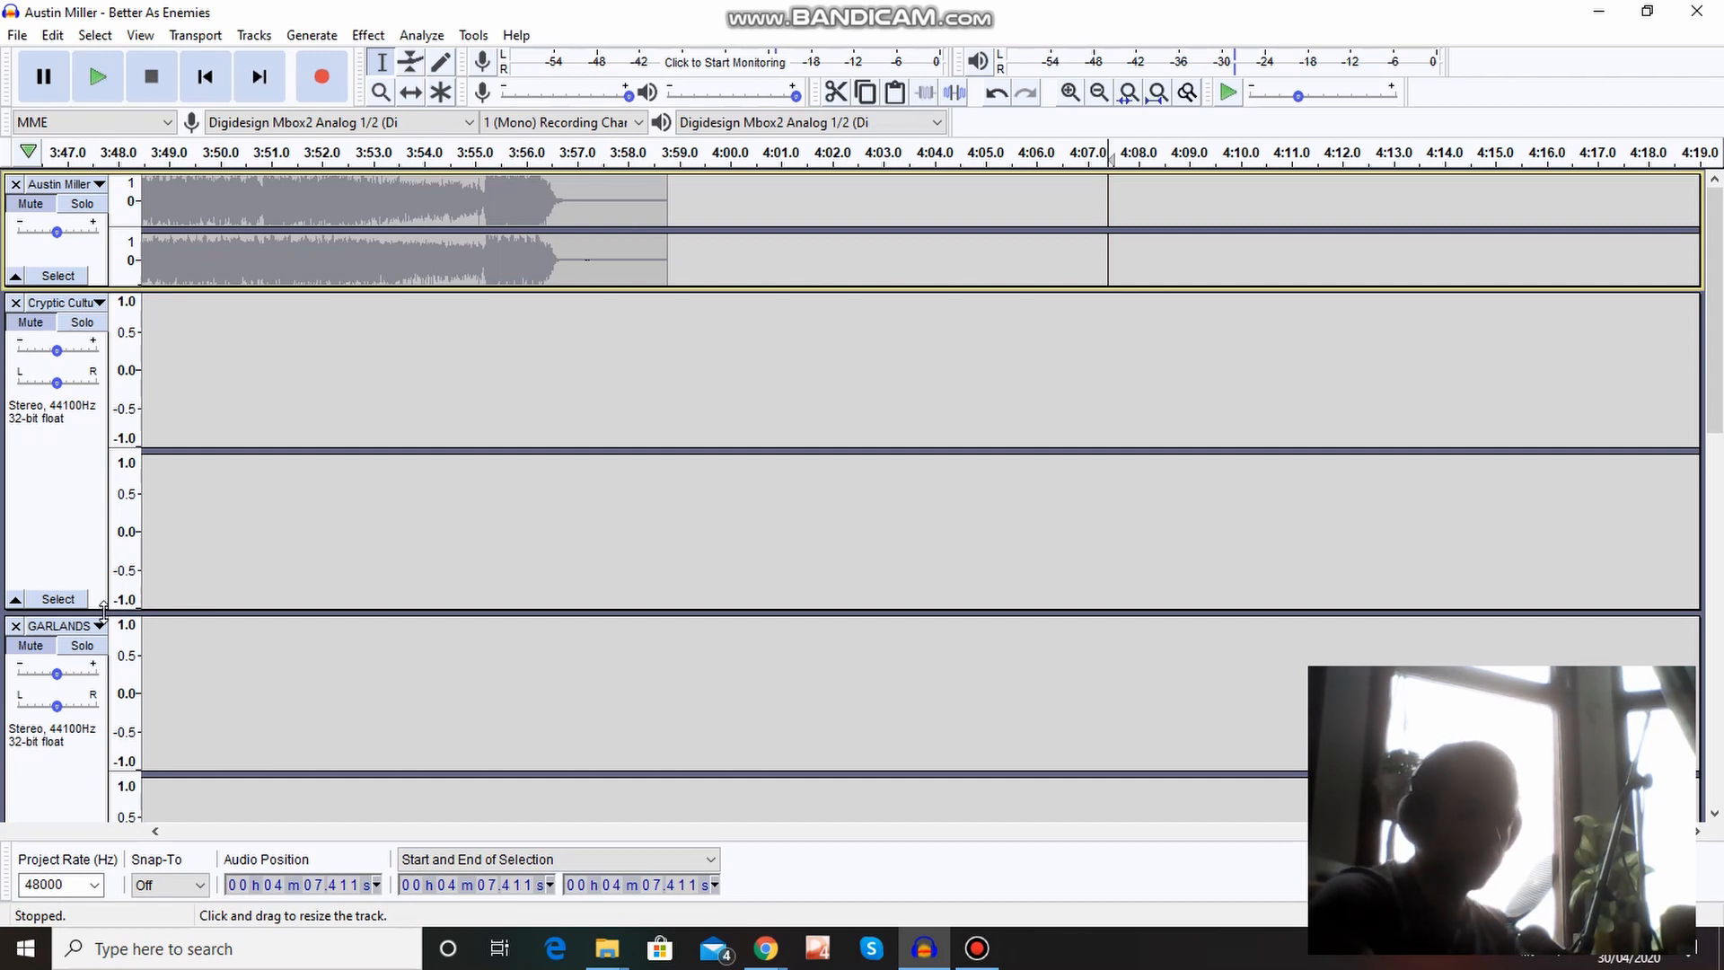
drag(105, 608, 141, 431)
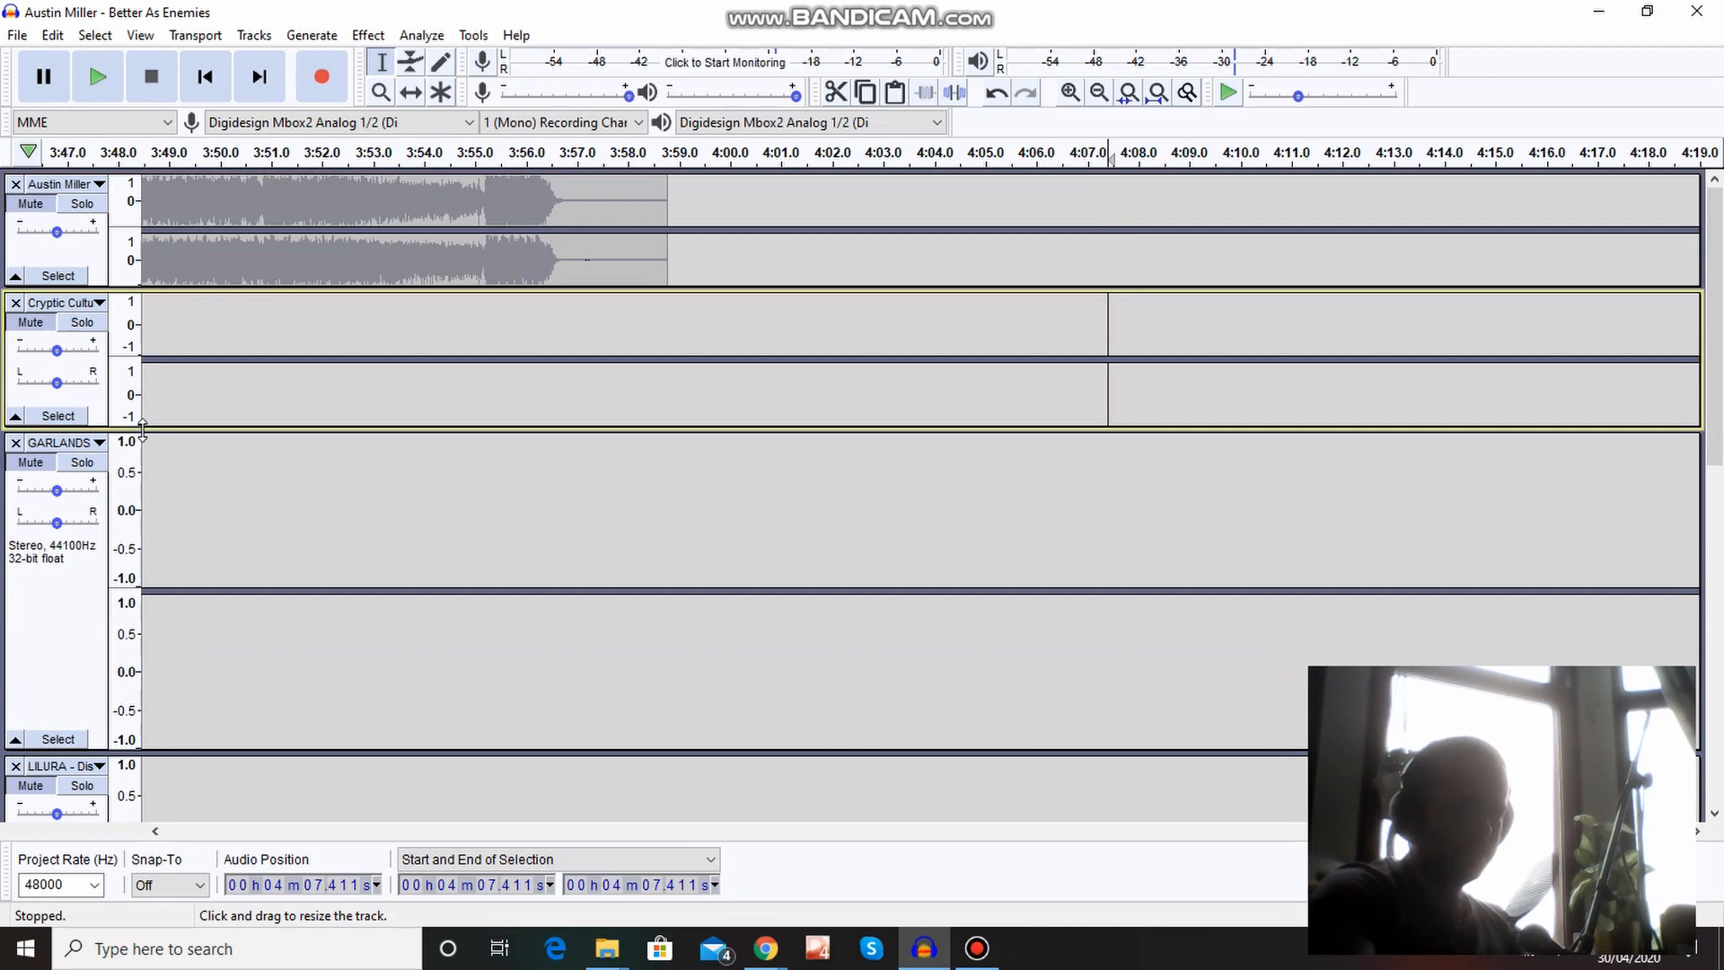
click(102, 746)
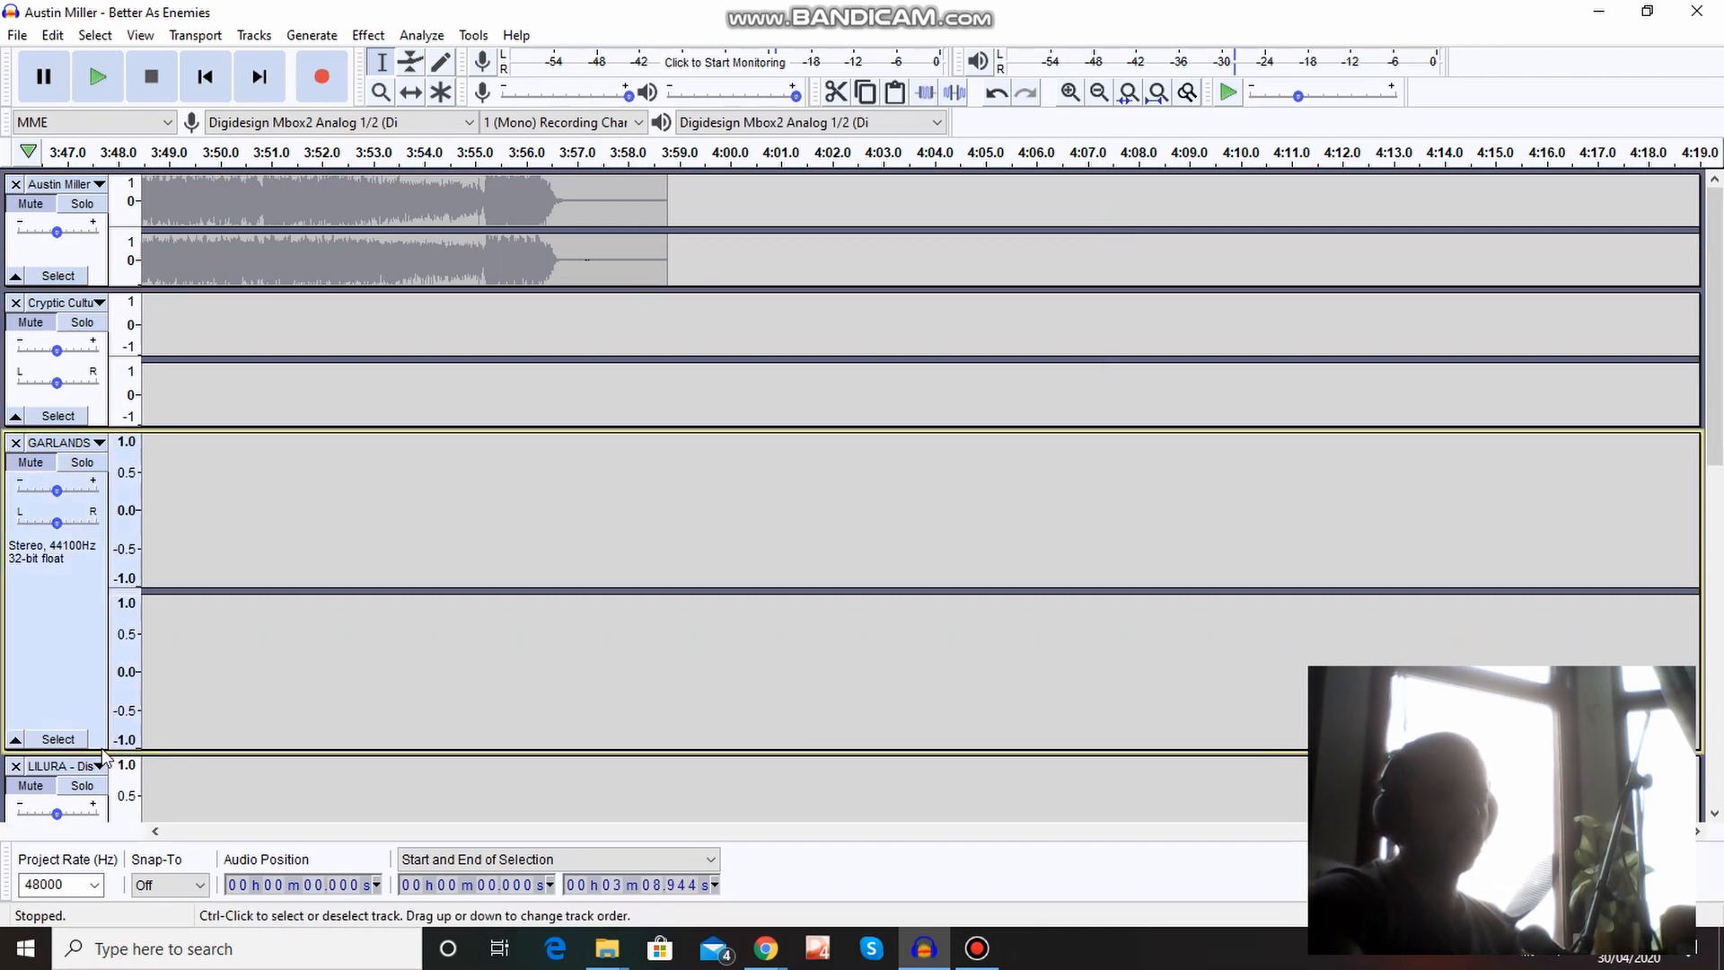
drag(101, 750, 141, 546)
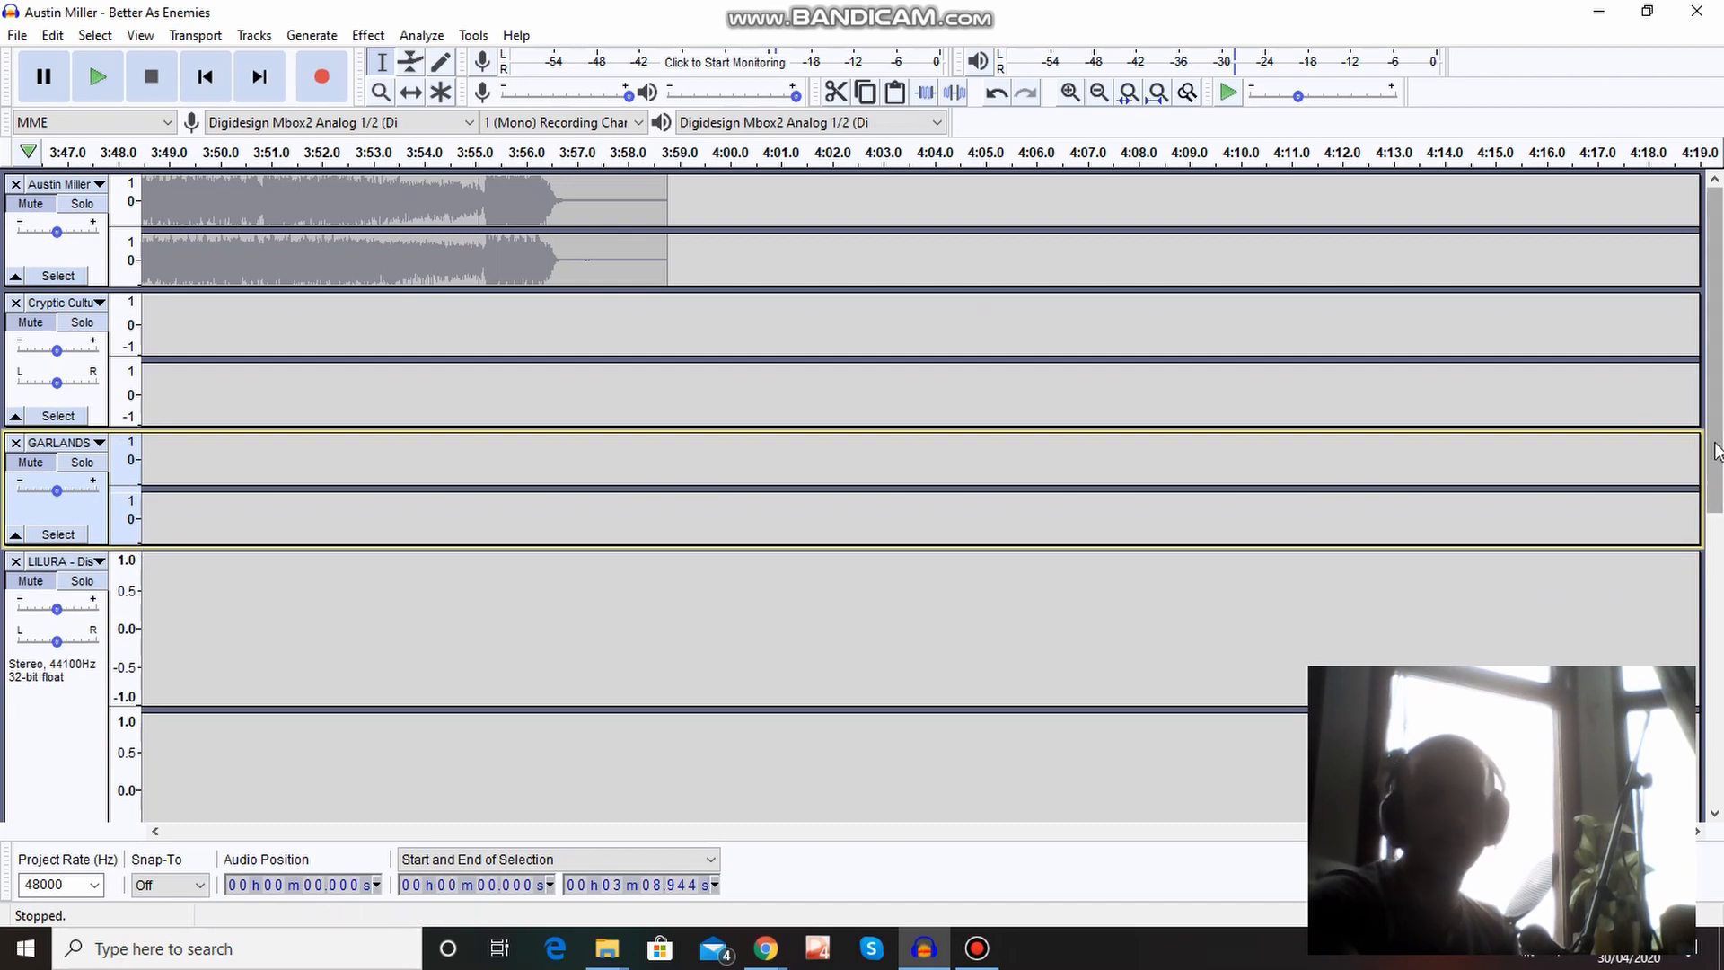
scroll(434, 491, down, 3)
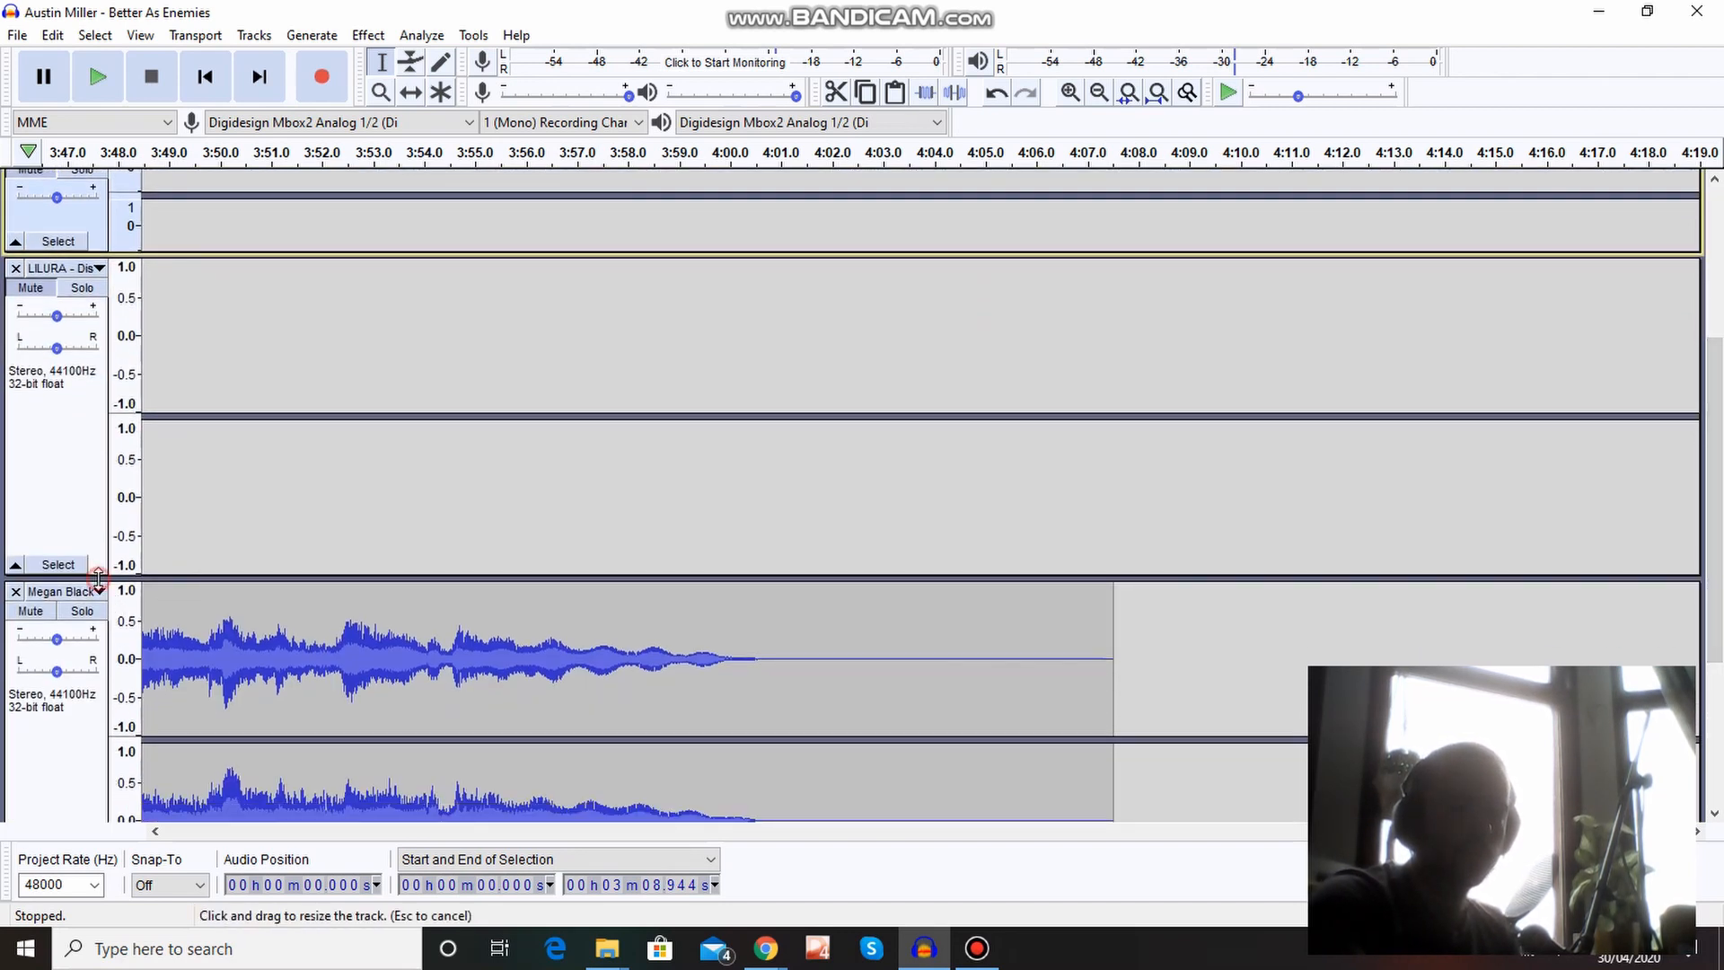
drag(98, 577, 144, 374)
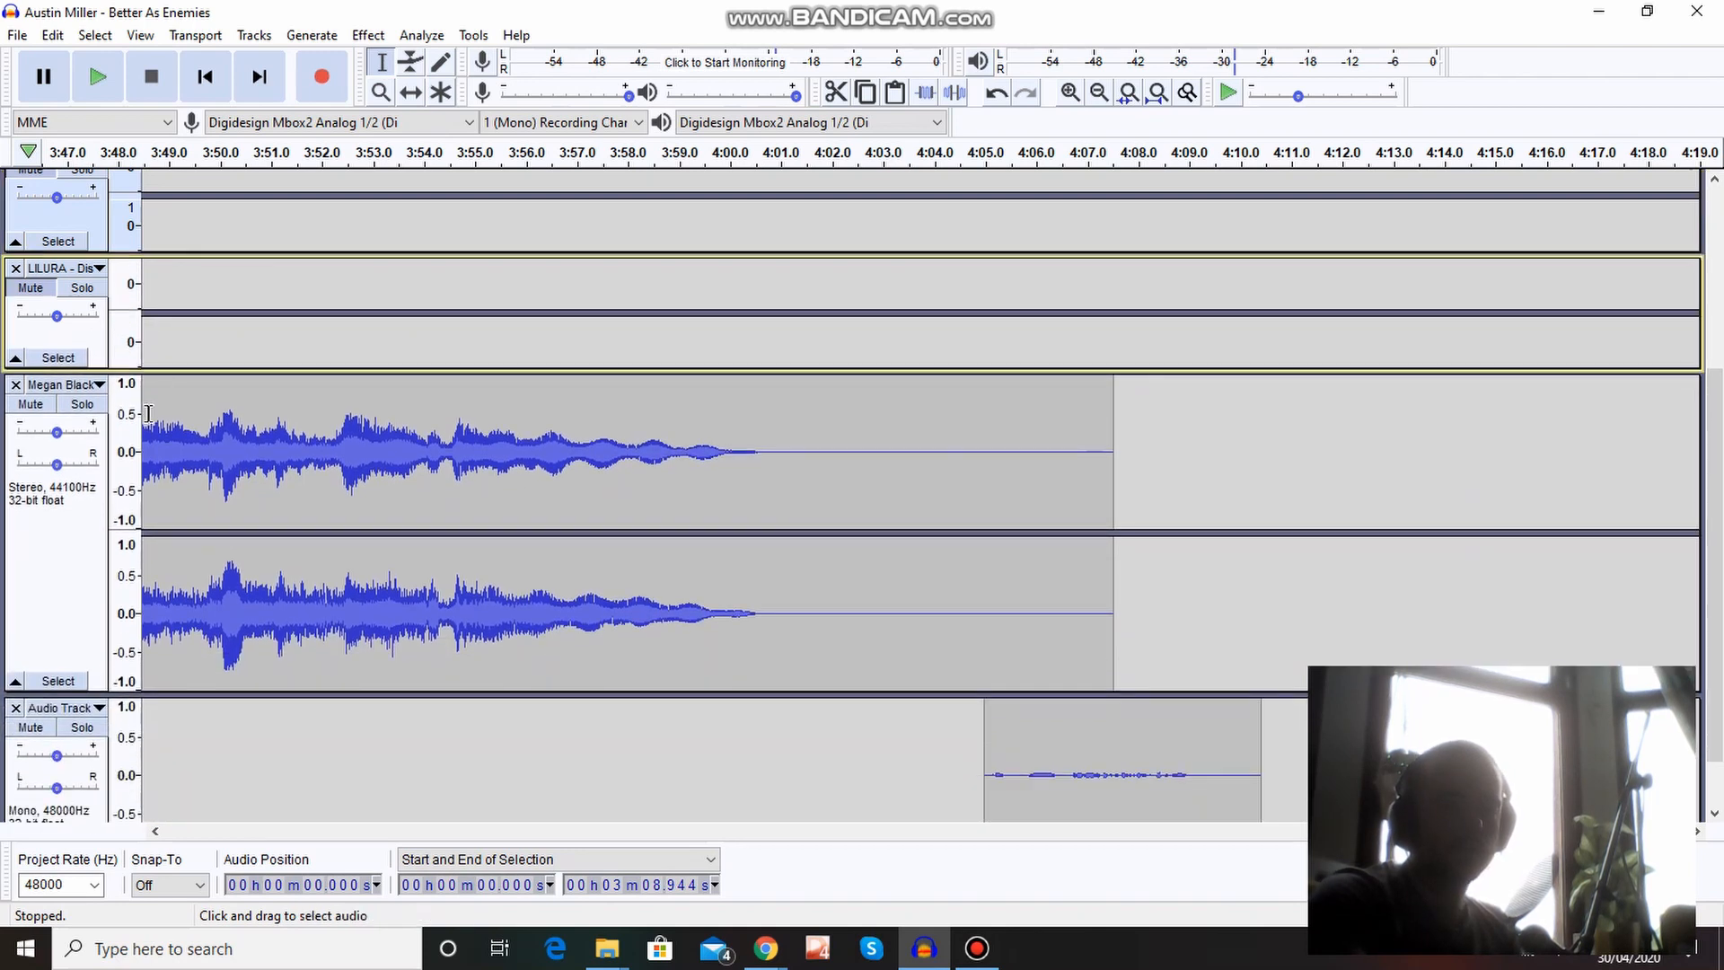
click(72, 584)
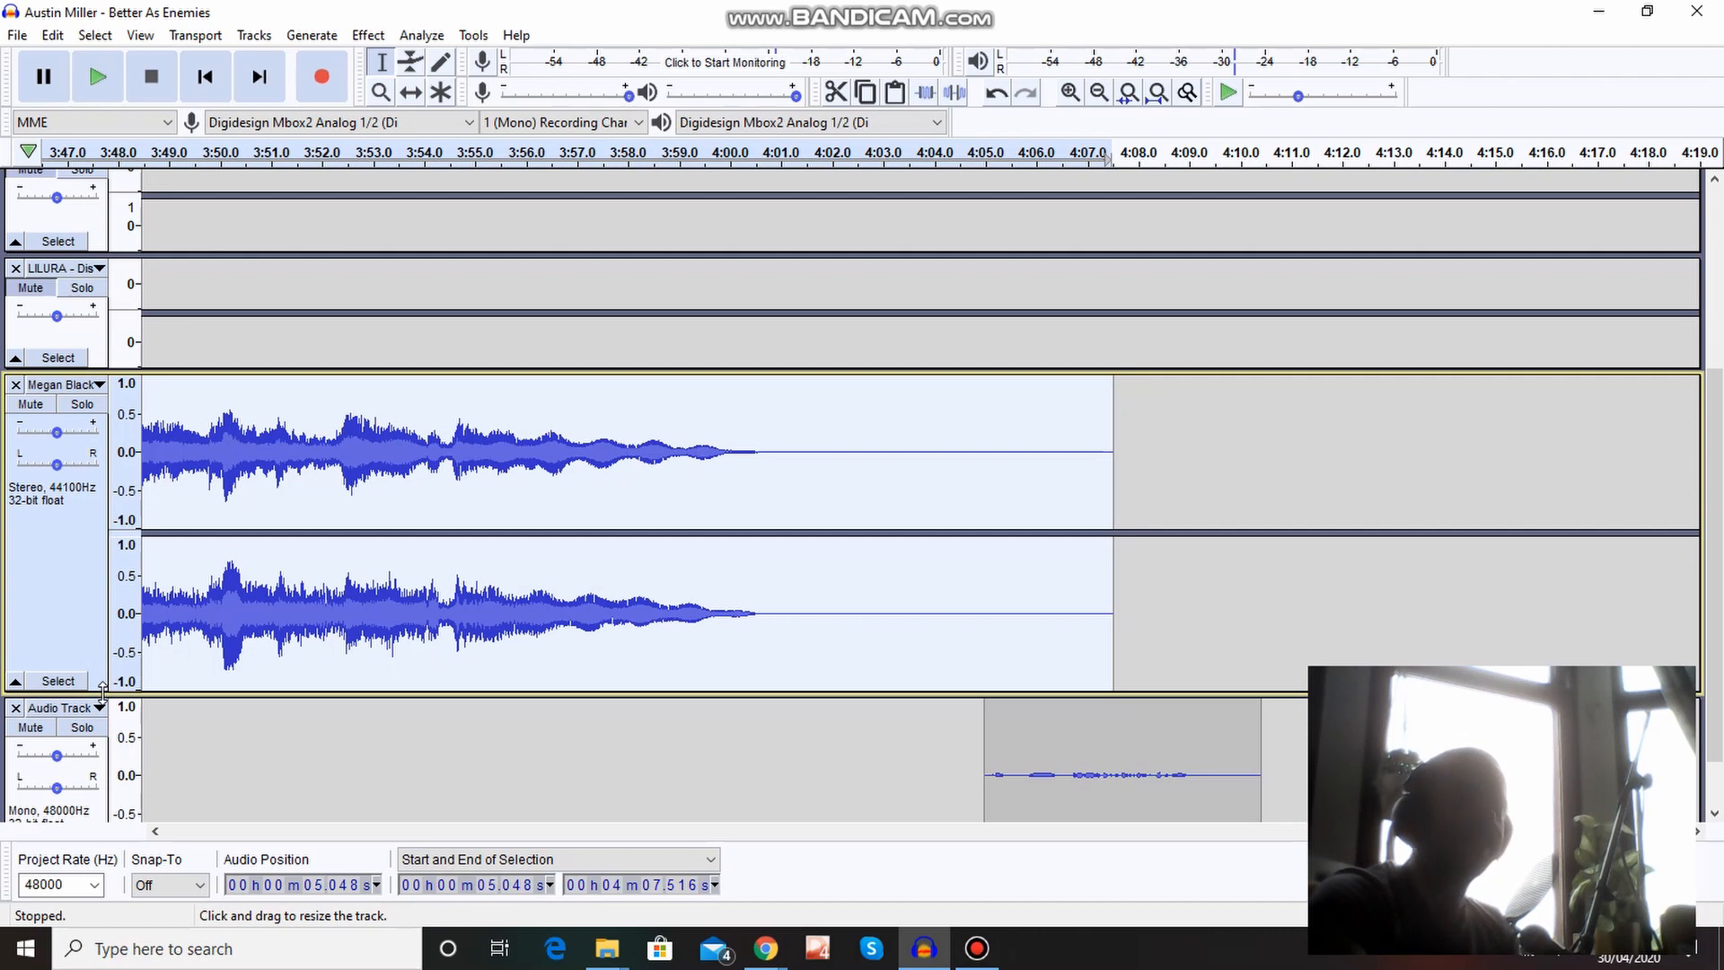
drag(102, 691, 148, 431)
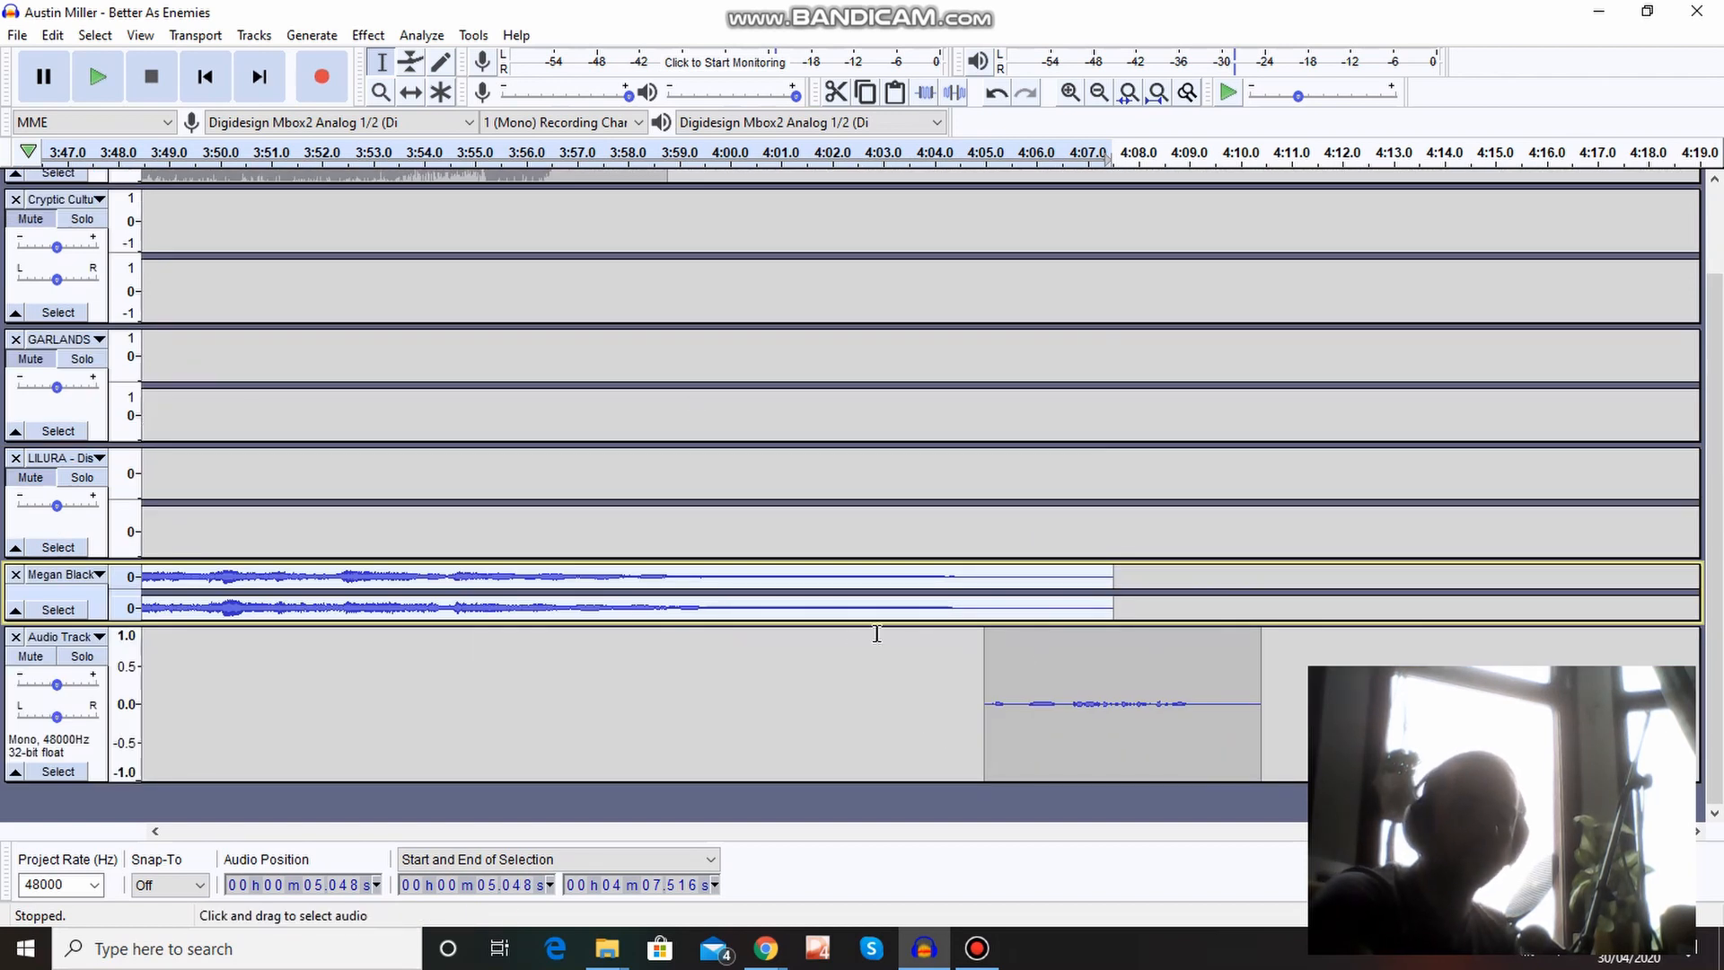
Play back the transition from the end of the Megan Black song into the voice clip, starting at about 4:02.3.
click(848, 675)
key(space)
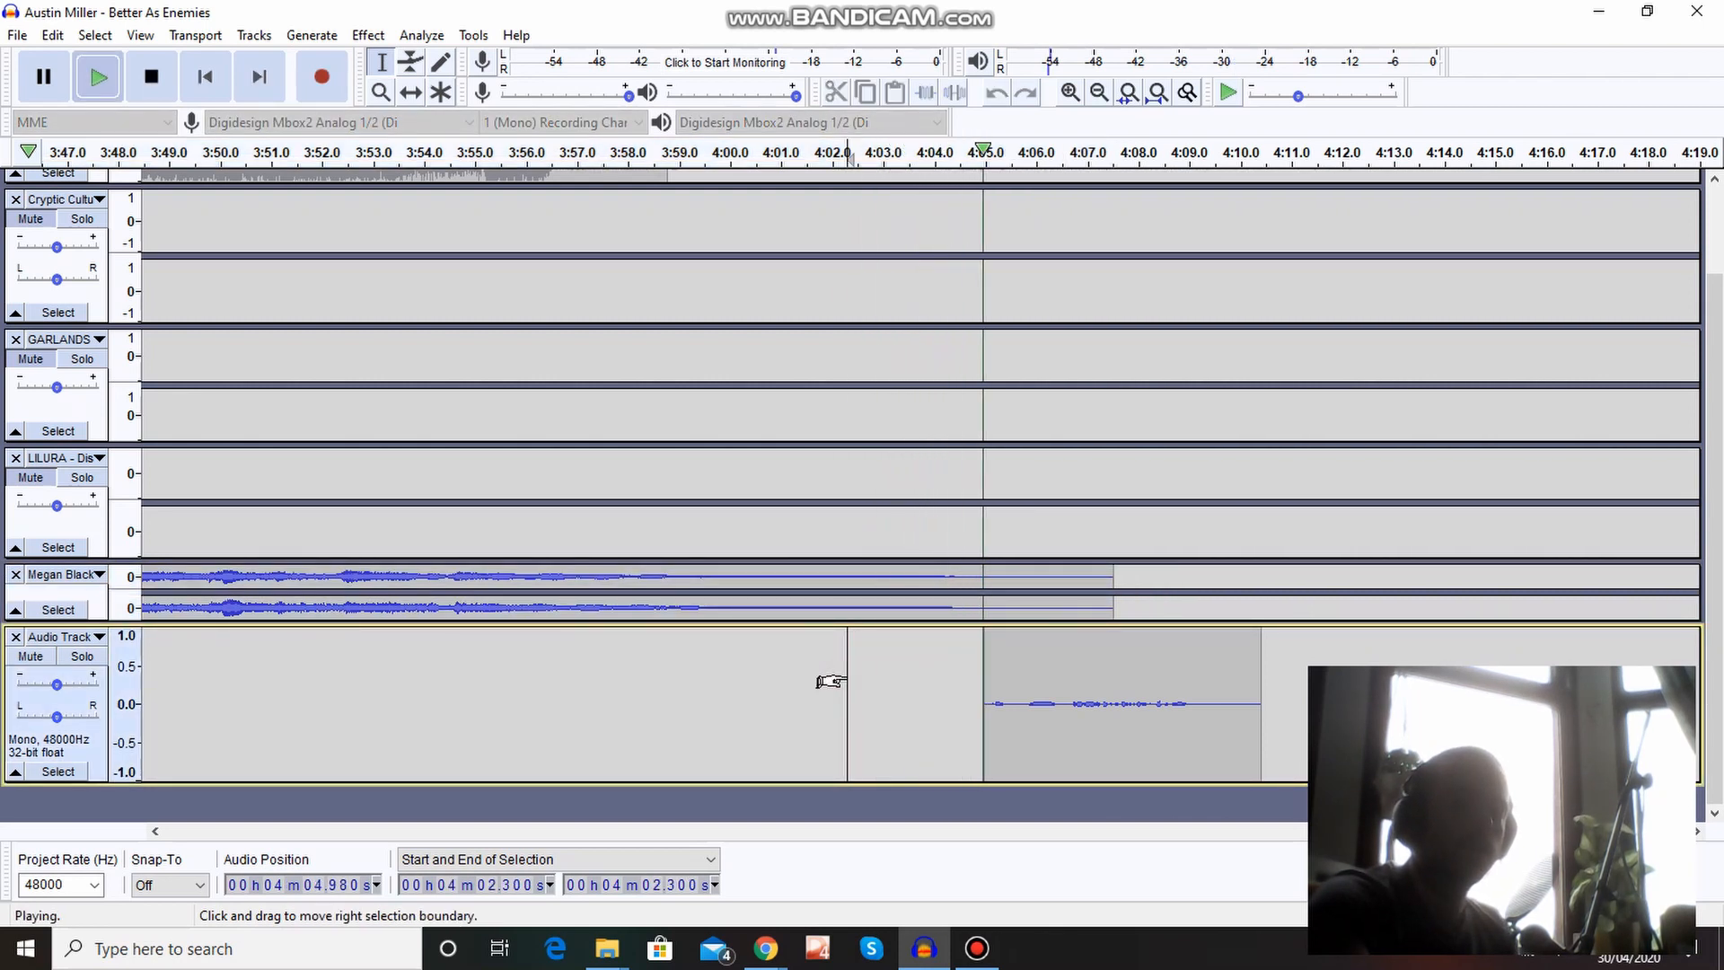
key(space)
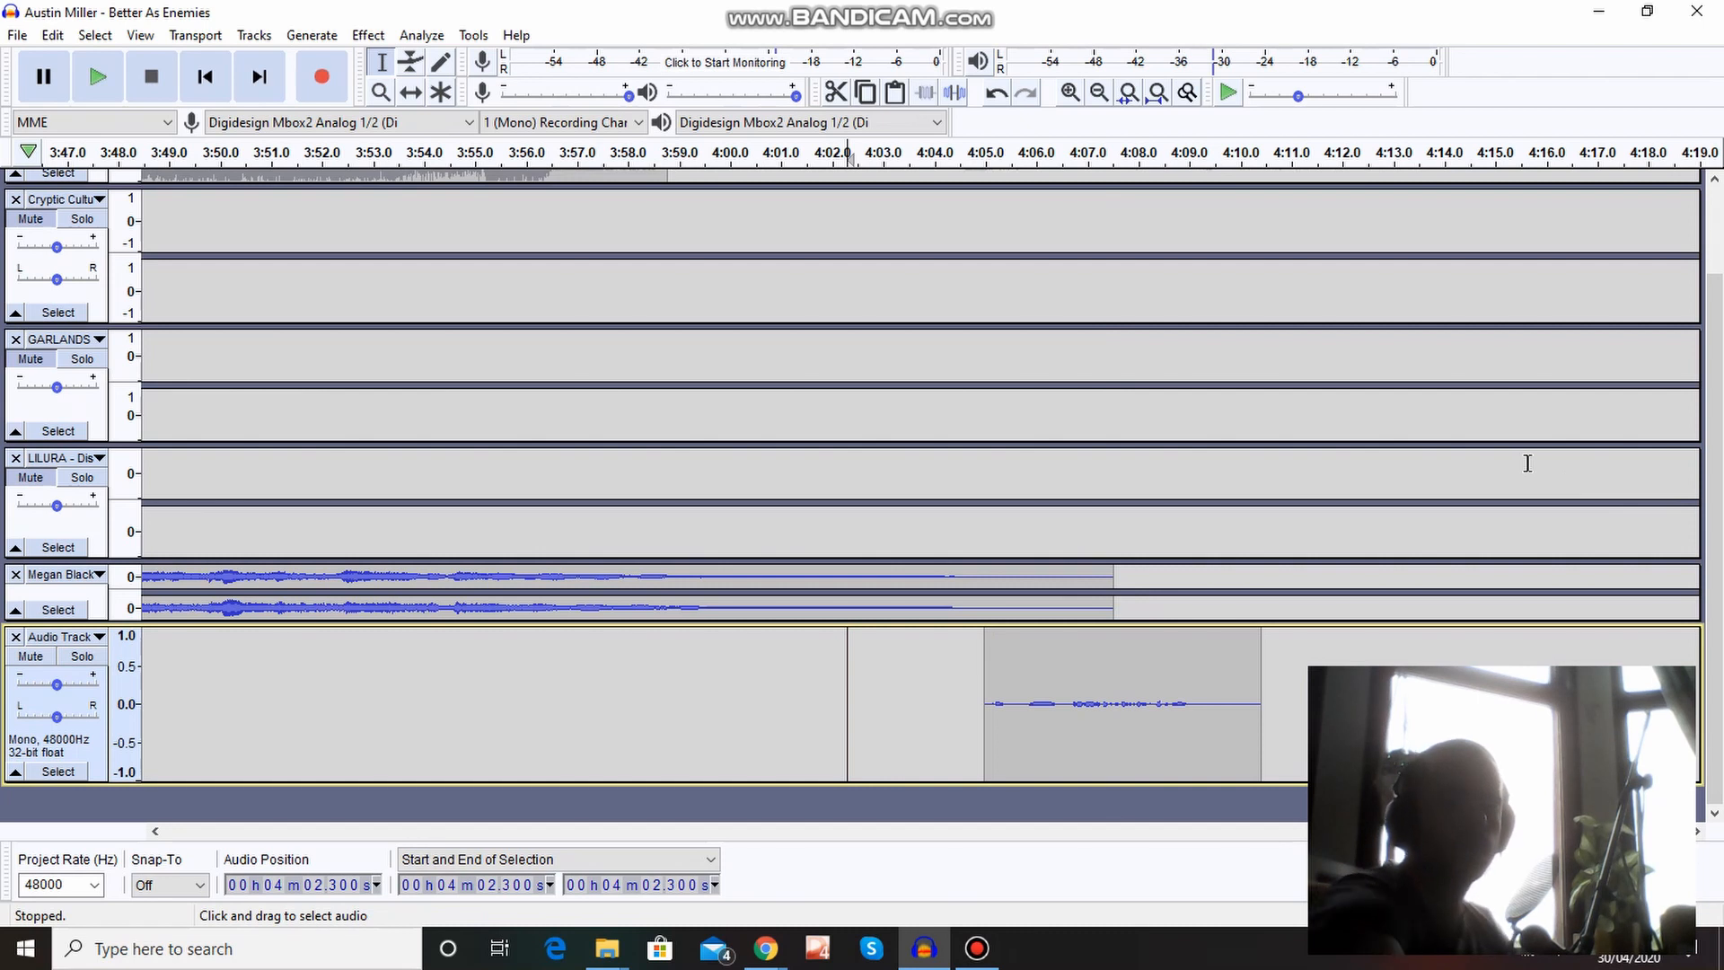
Shift the Austin Miller song in time so it starts at about 4:10, where the second voice clip ends.
key(ctrl+3)
key(ctrl+3)
key(ctrl+3)
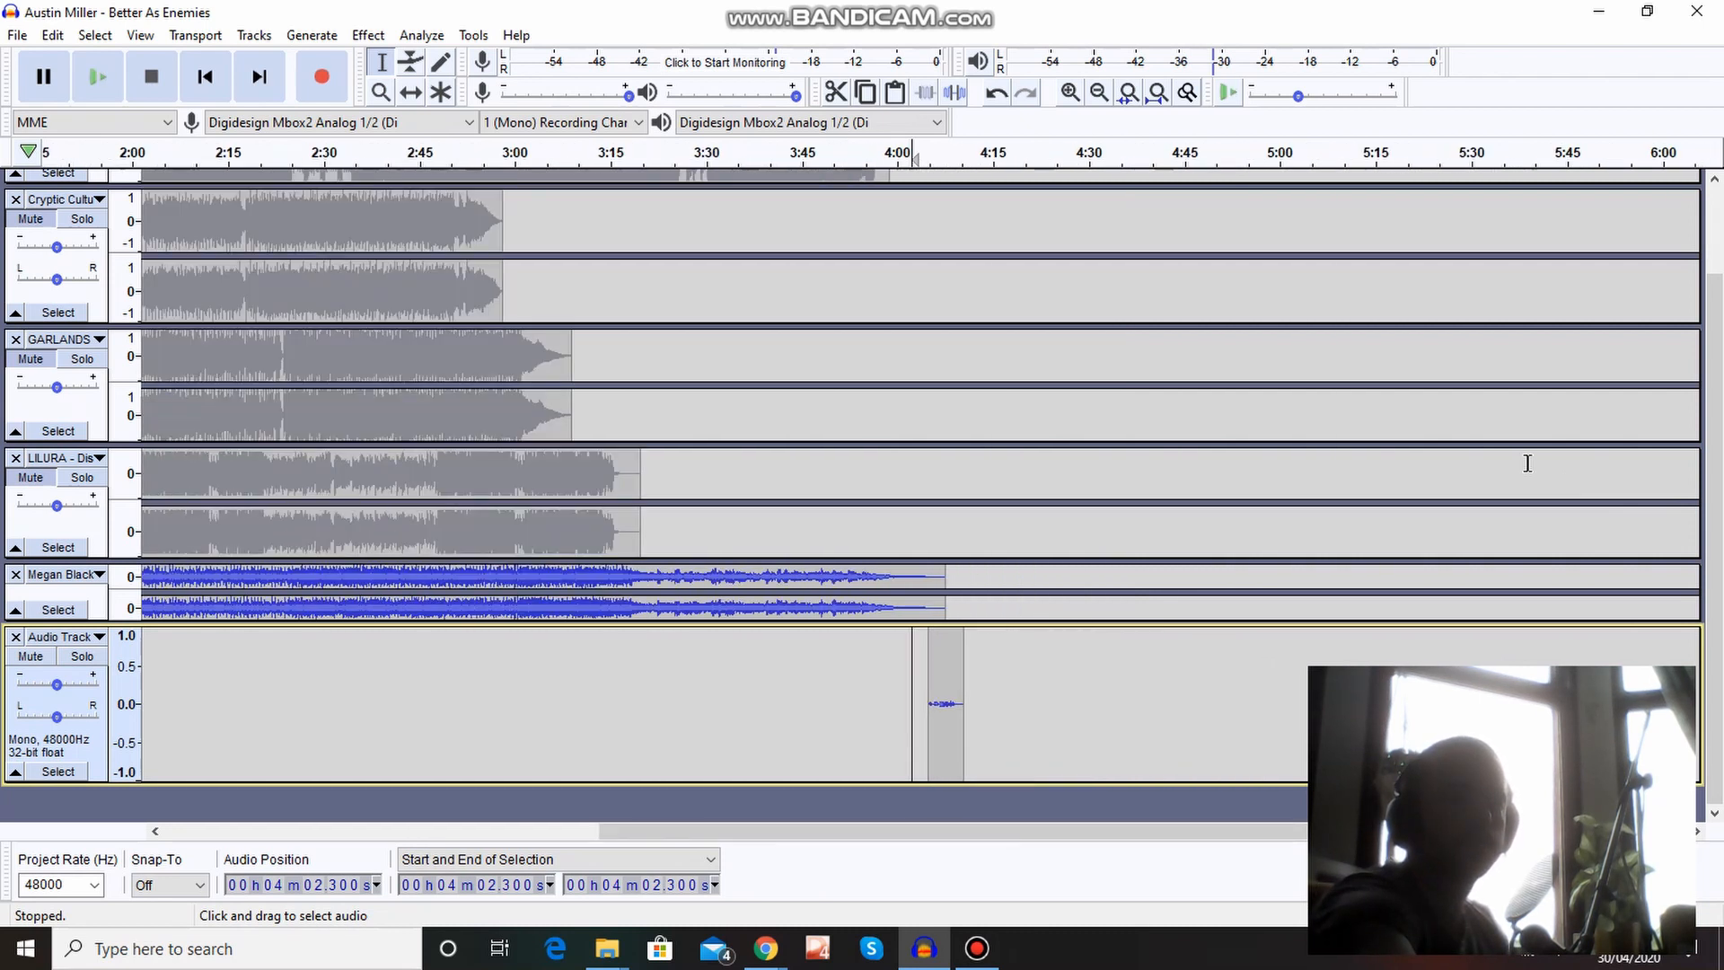
key(ctrl+3)
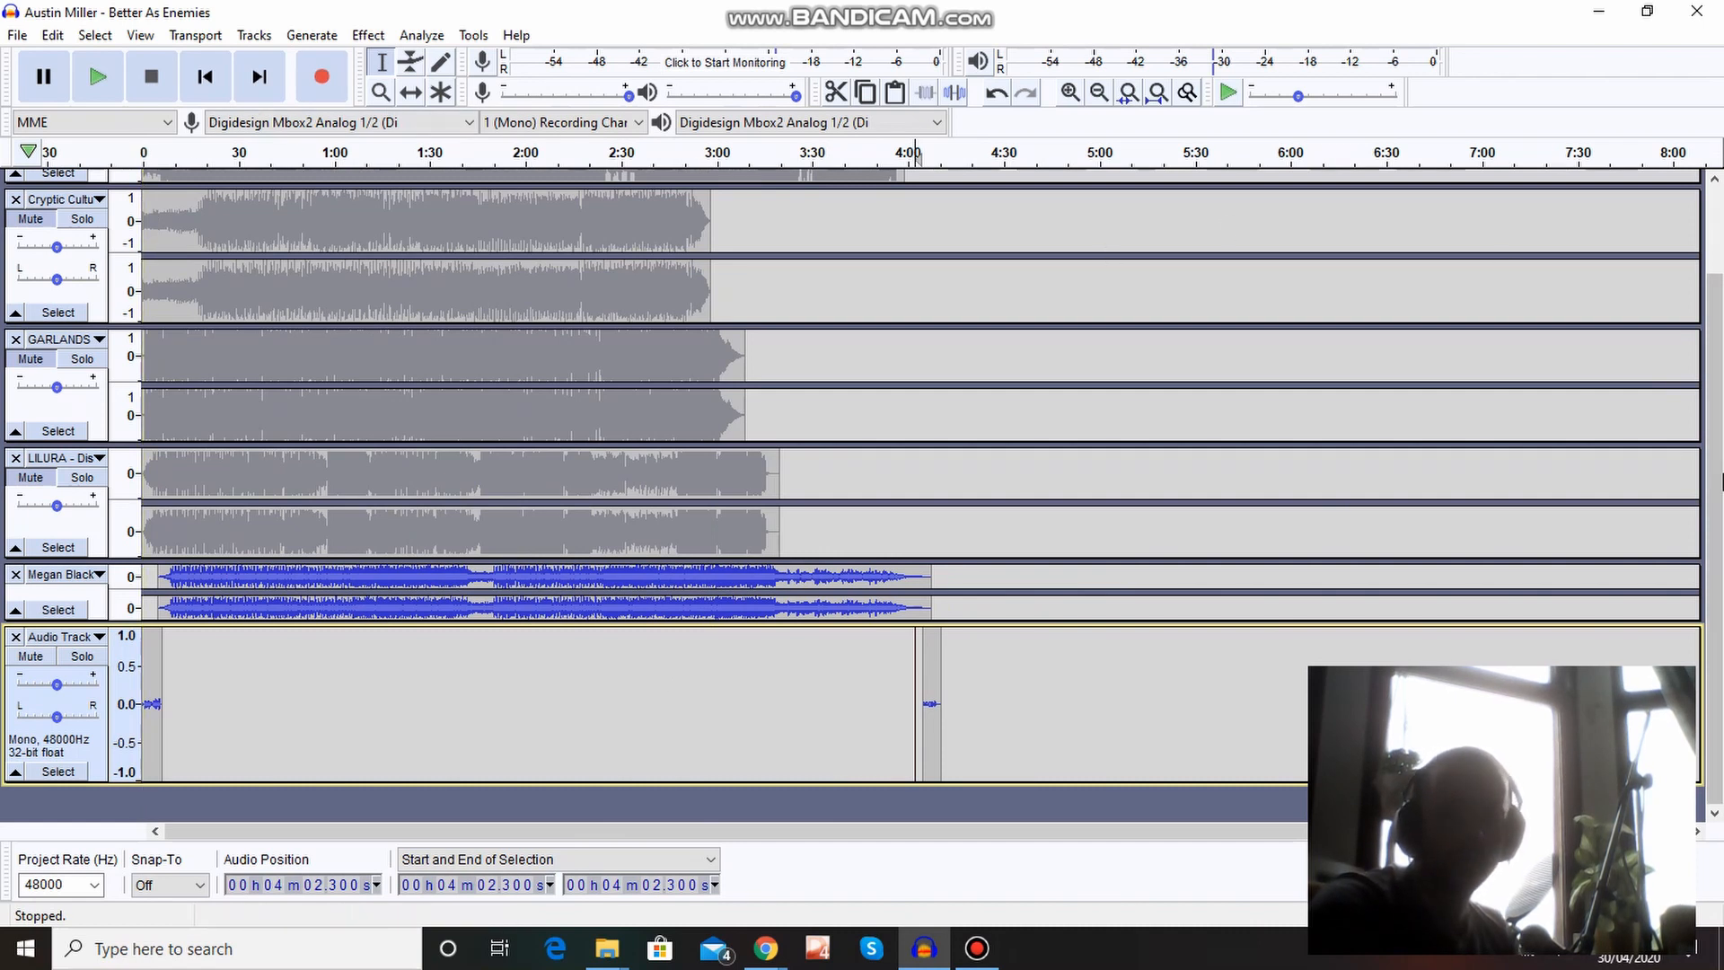
drag(1720, 503, 1721, 384)
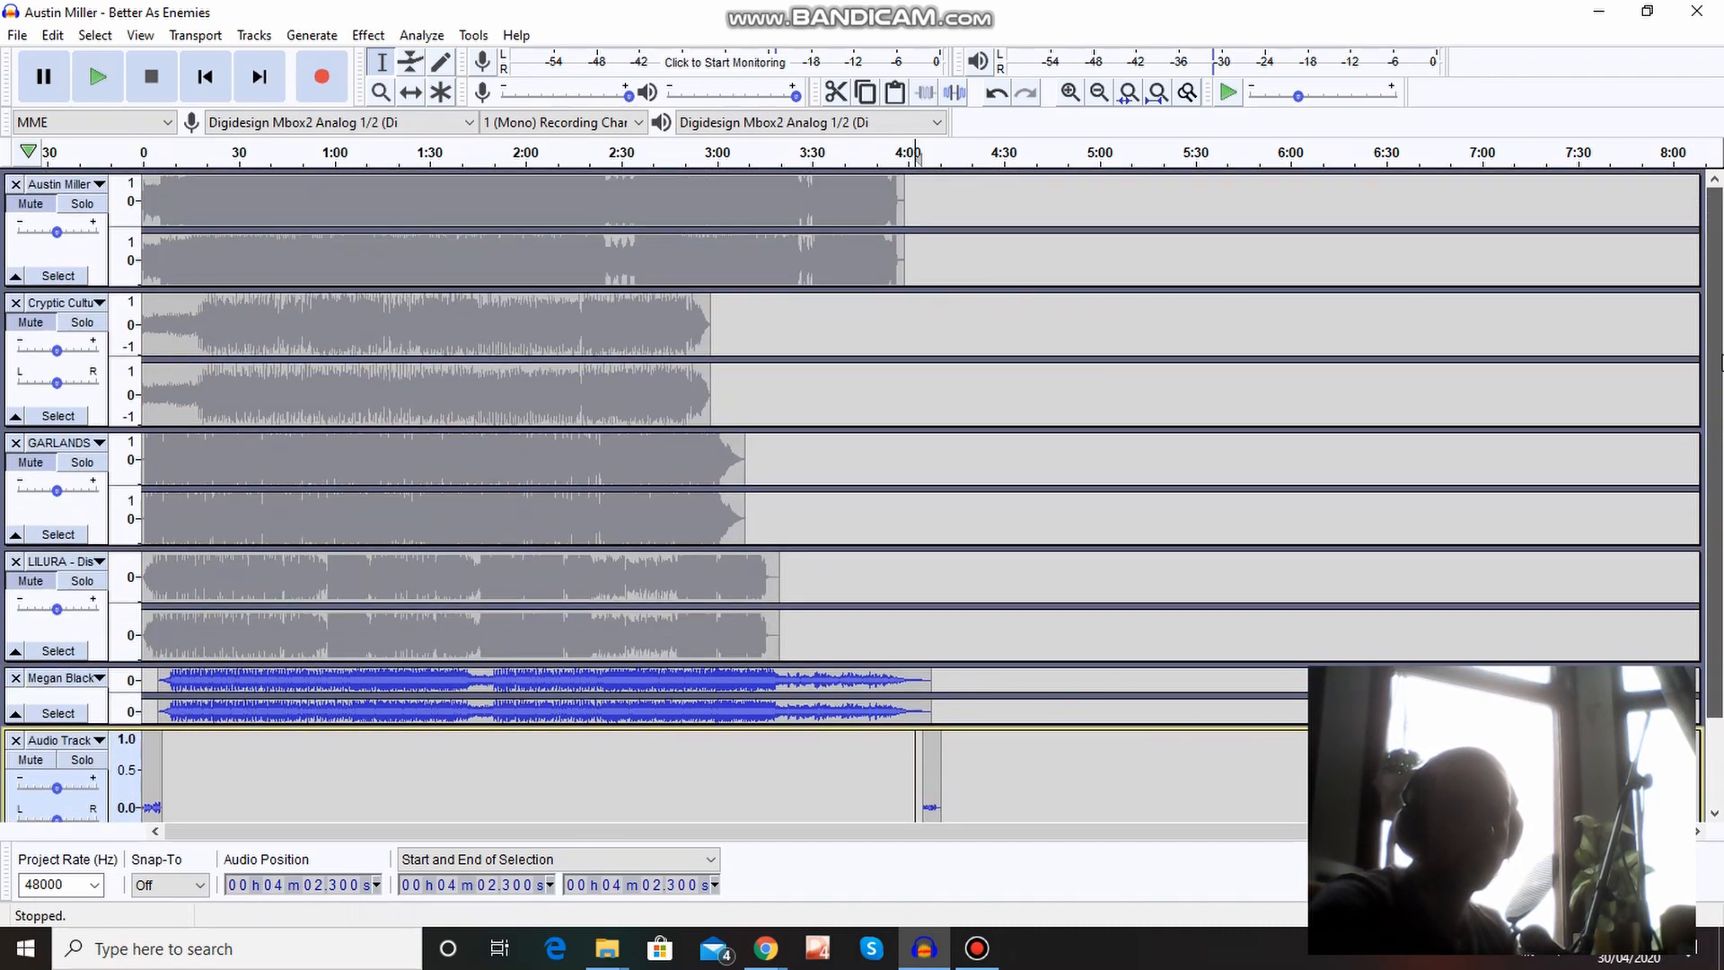
click(409, 94)
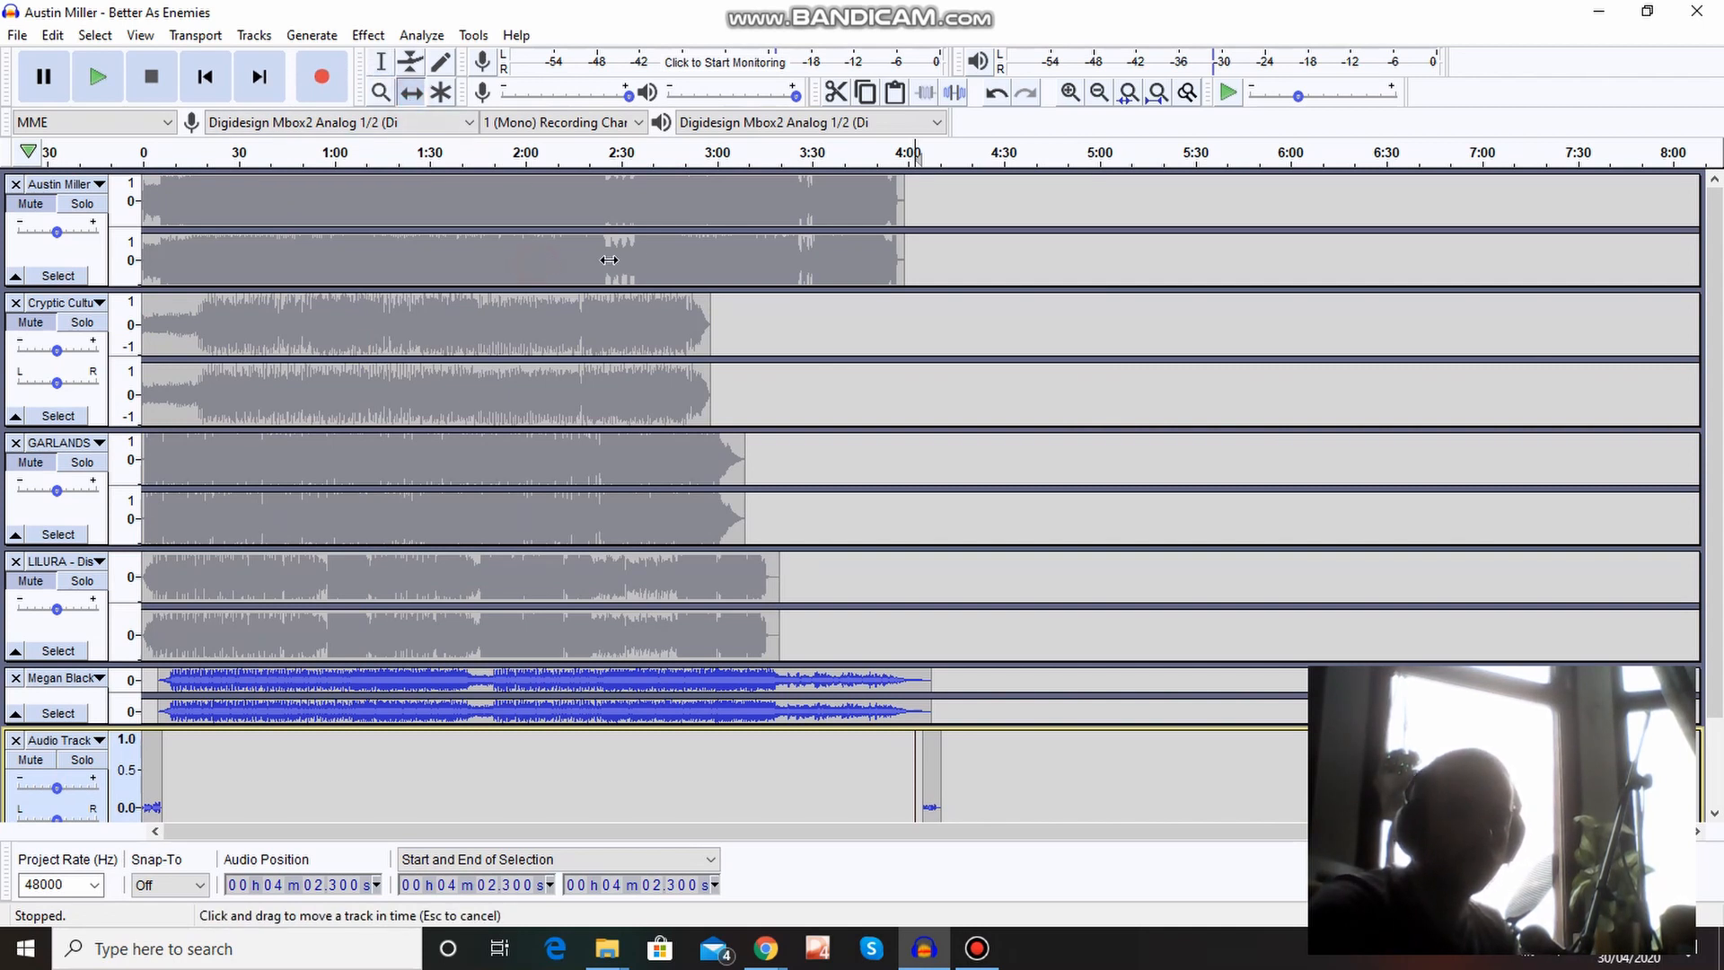
drag(608, 259, 1332, 230)
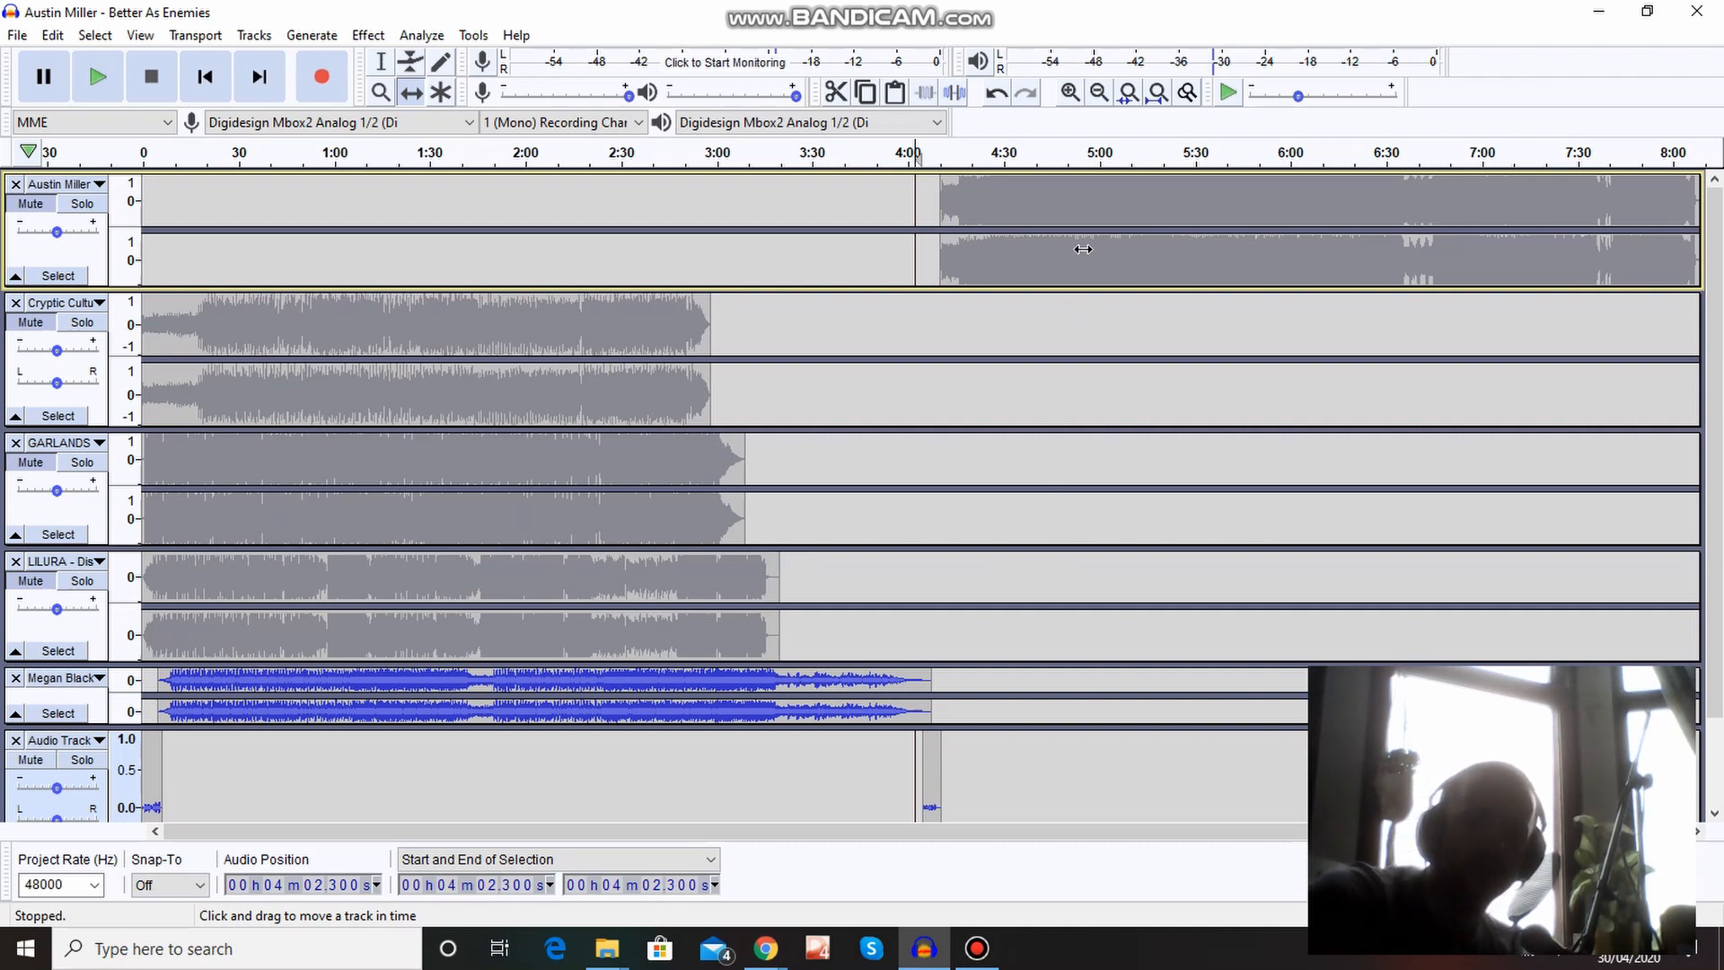
drag(1082, 249, 1091, 701)
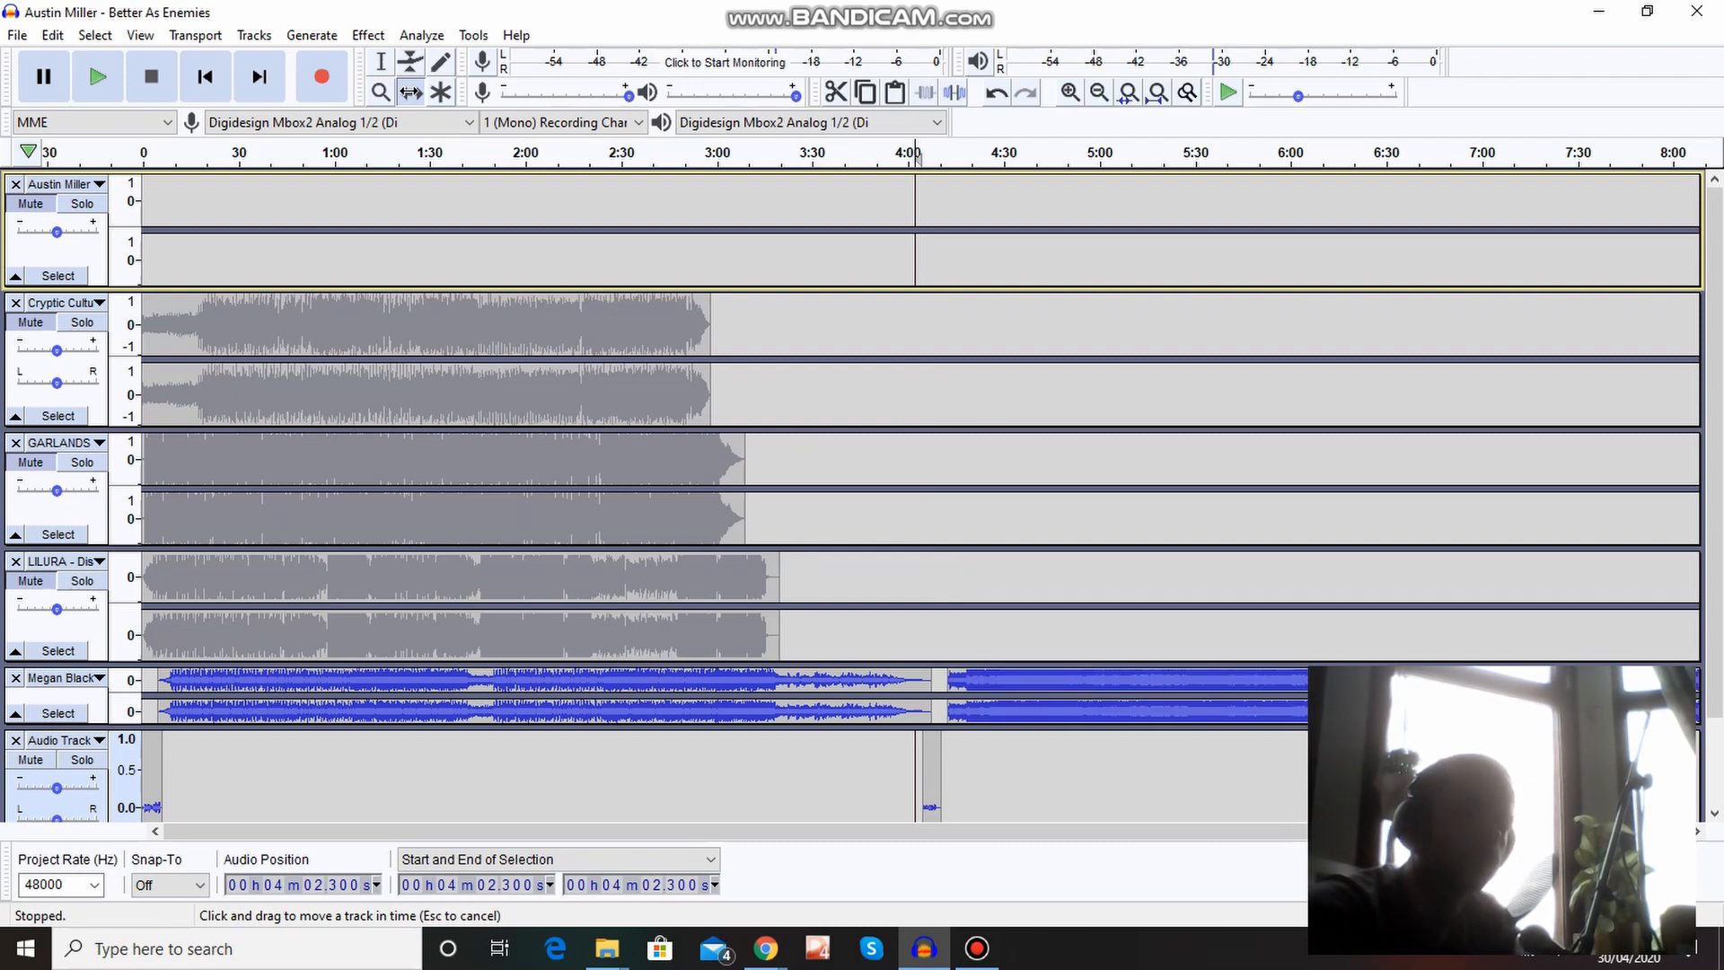
click(1117, 260)
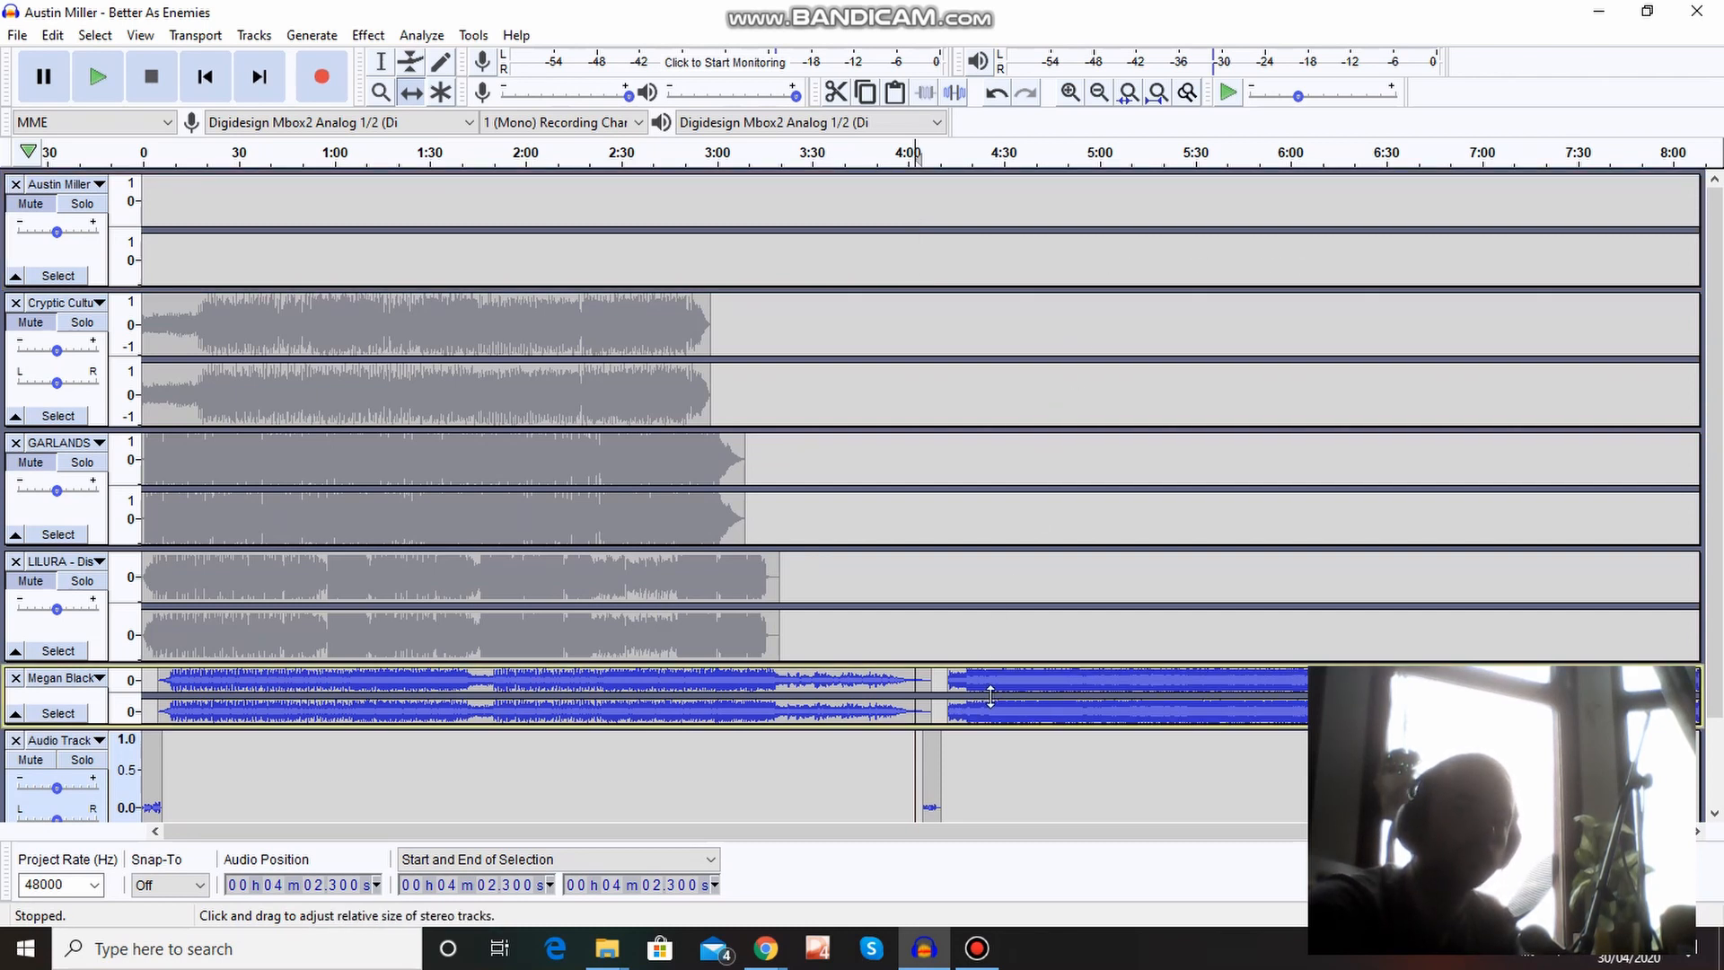
click(20, 183)
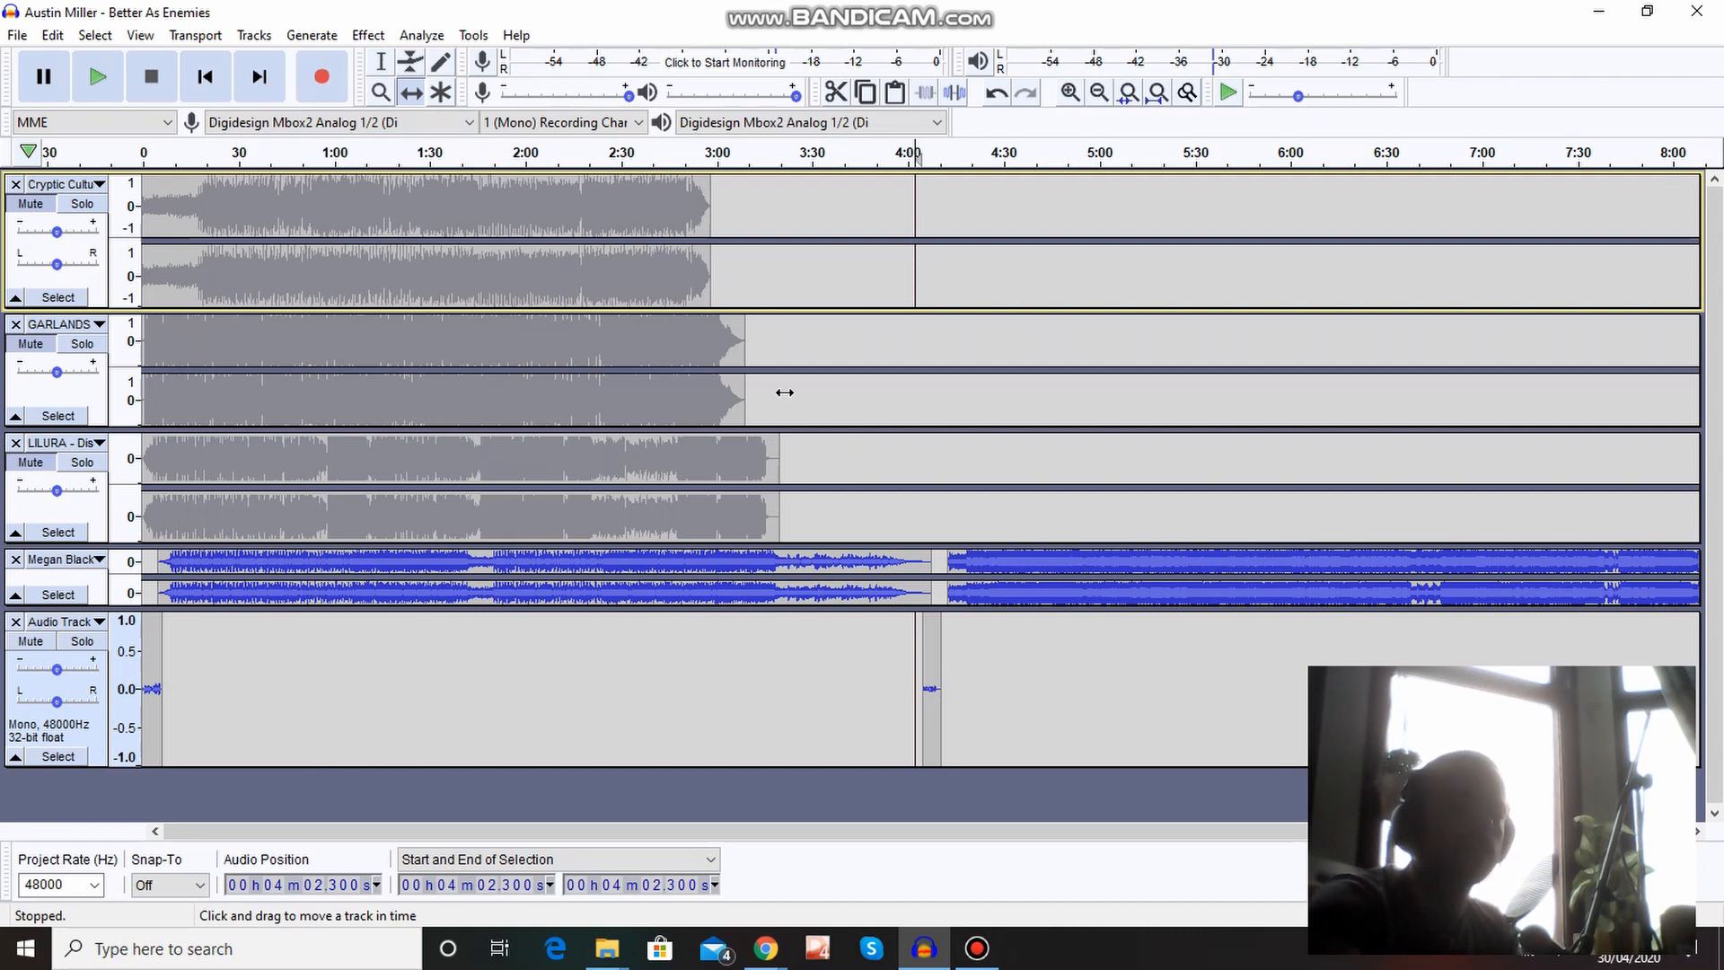
drag(764, 279, 1332, 237)
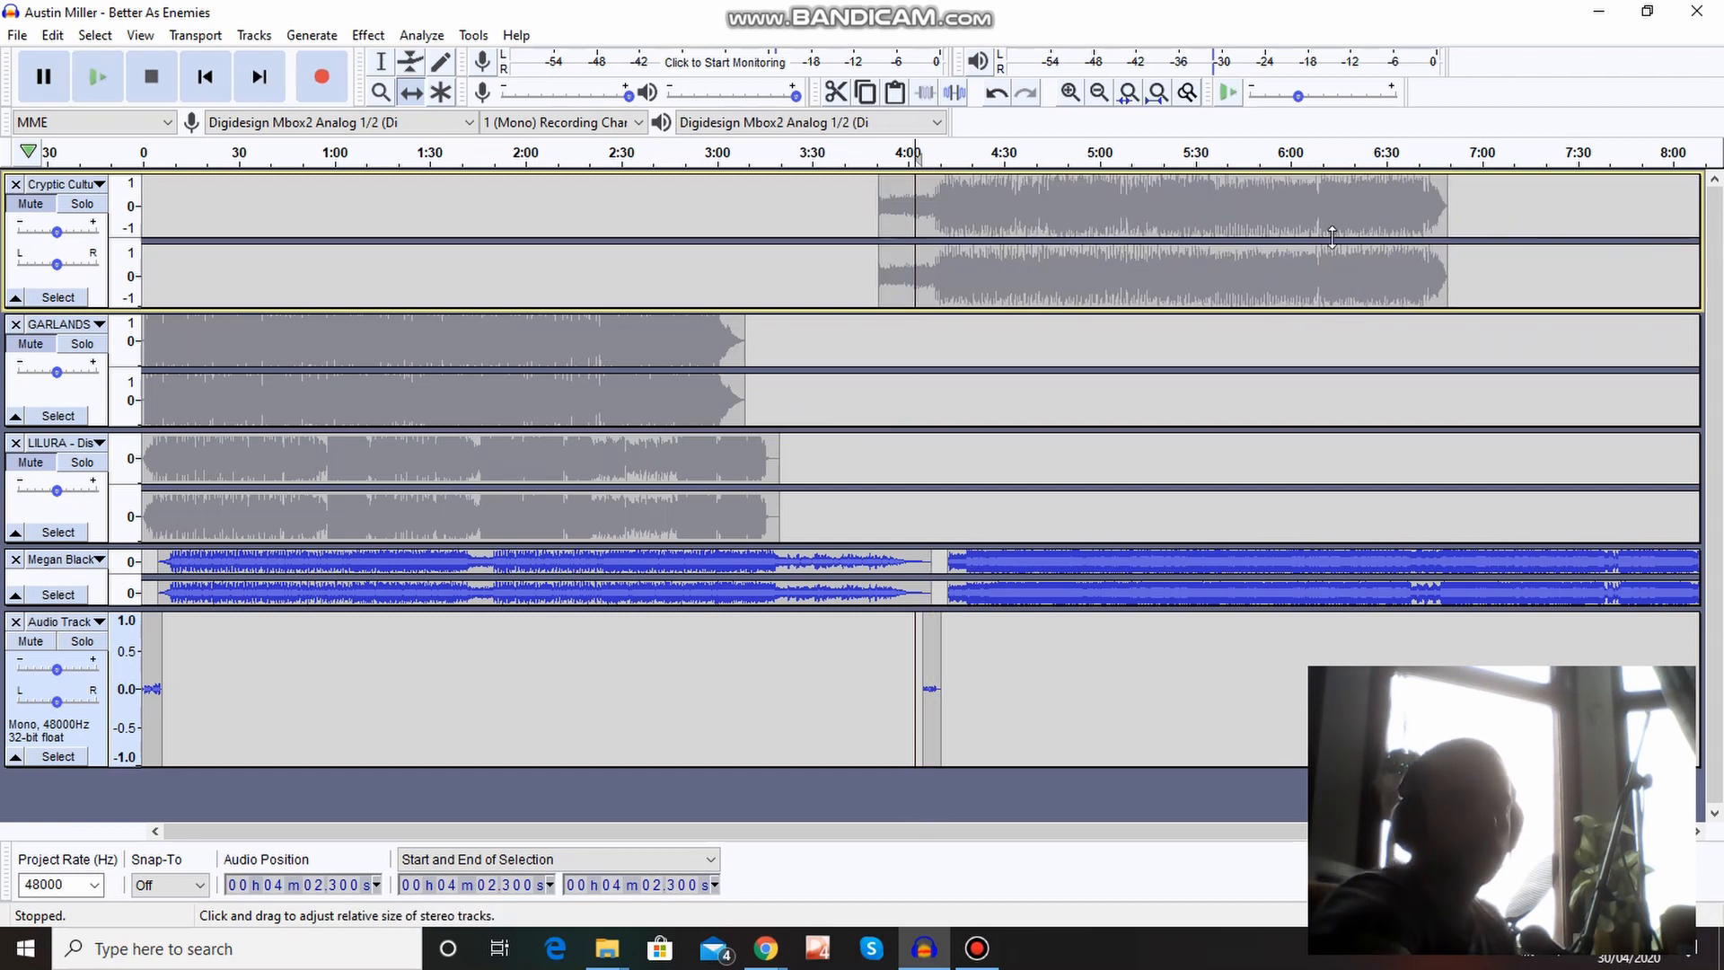
scroll(1332, 237, down, 2)
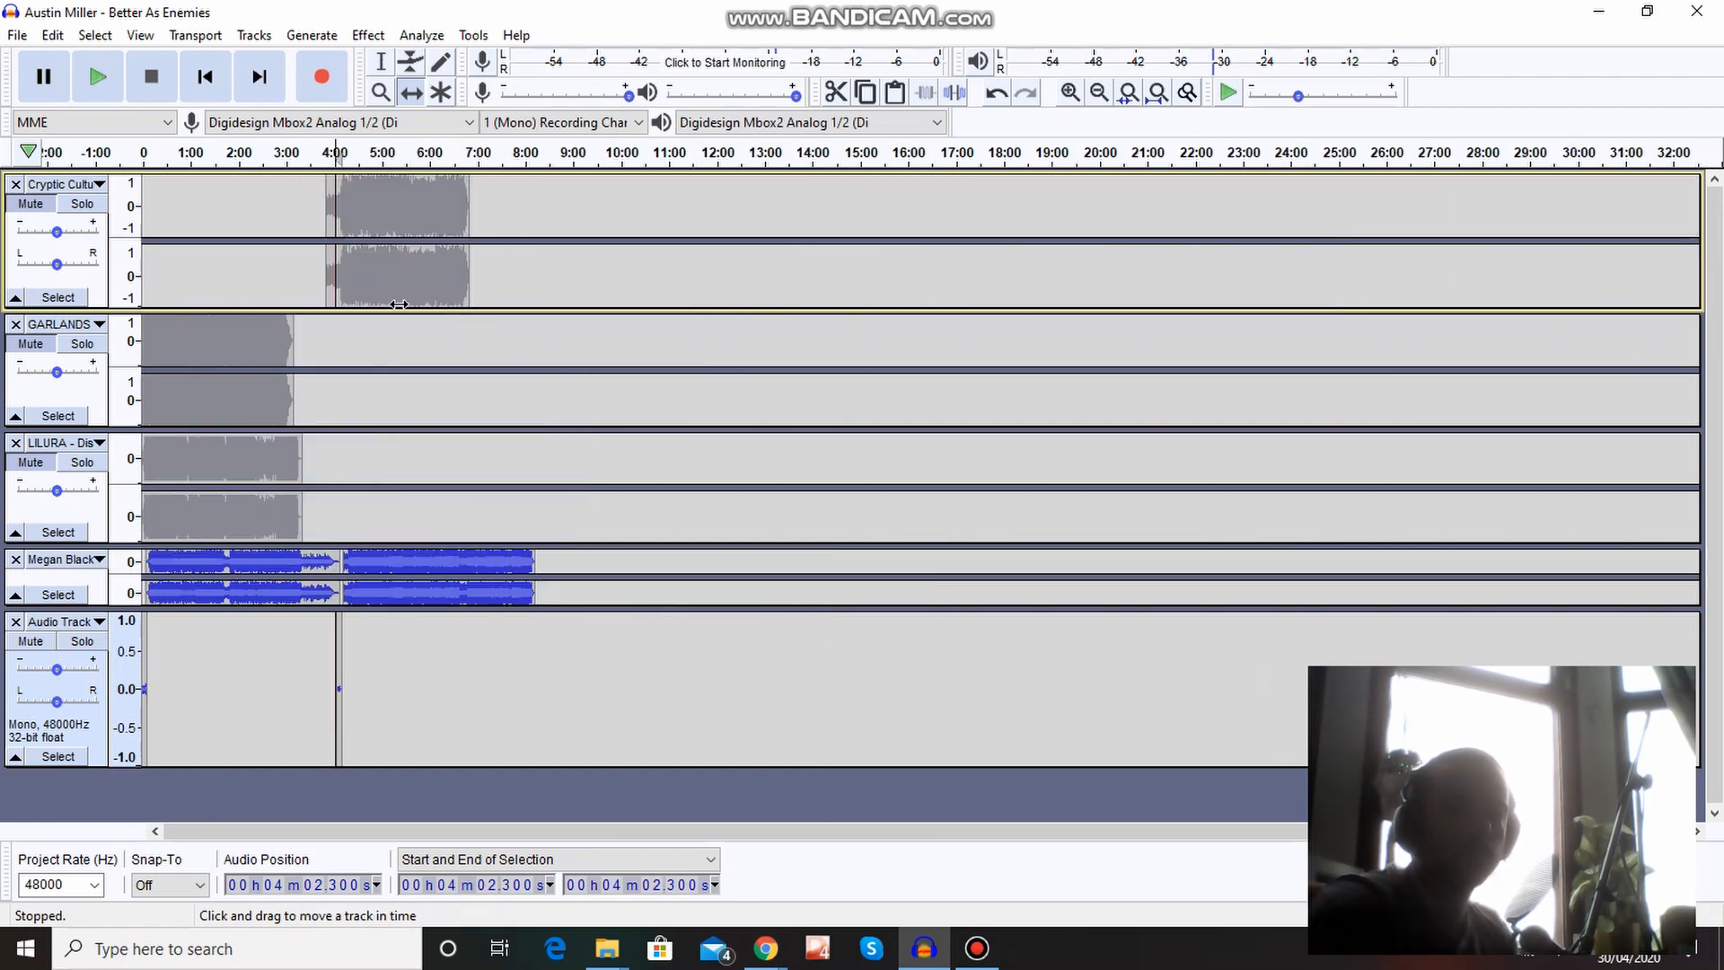
drag(380, 285, 603, 574)
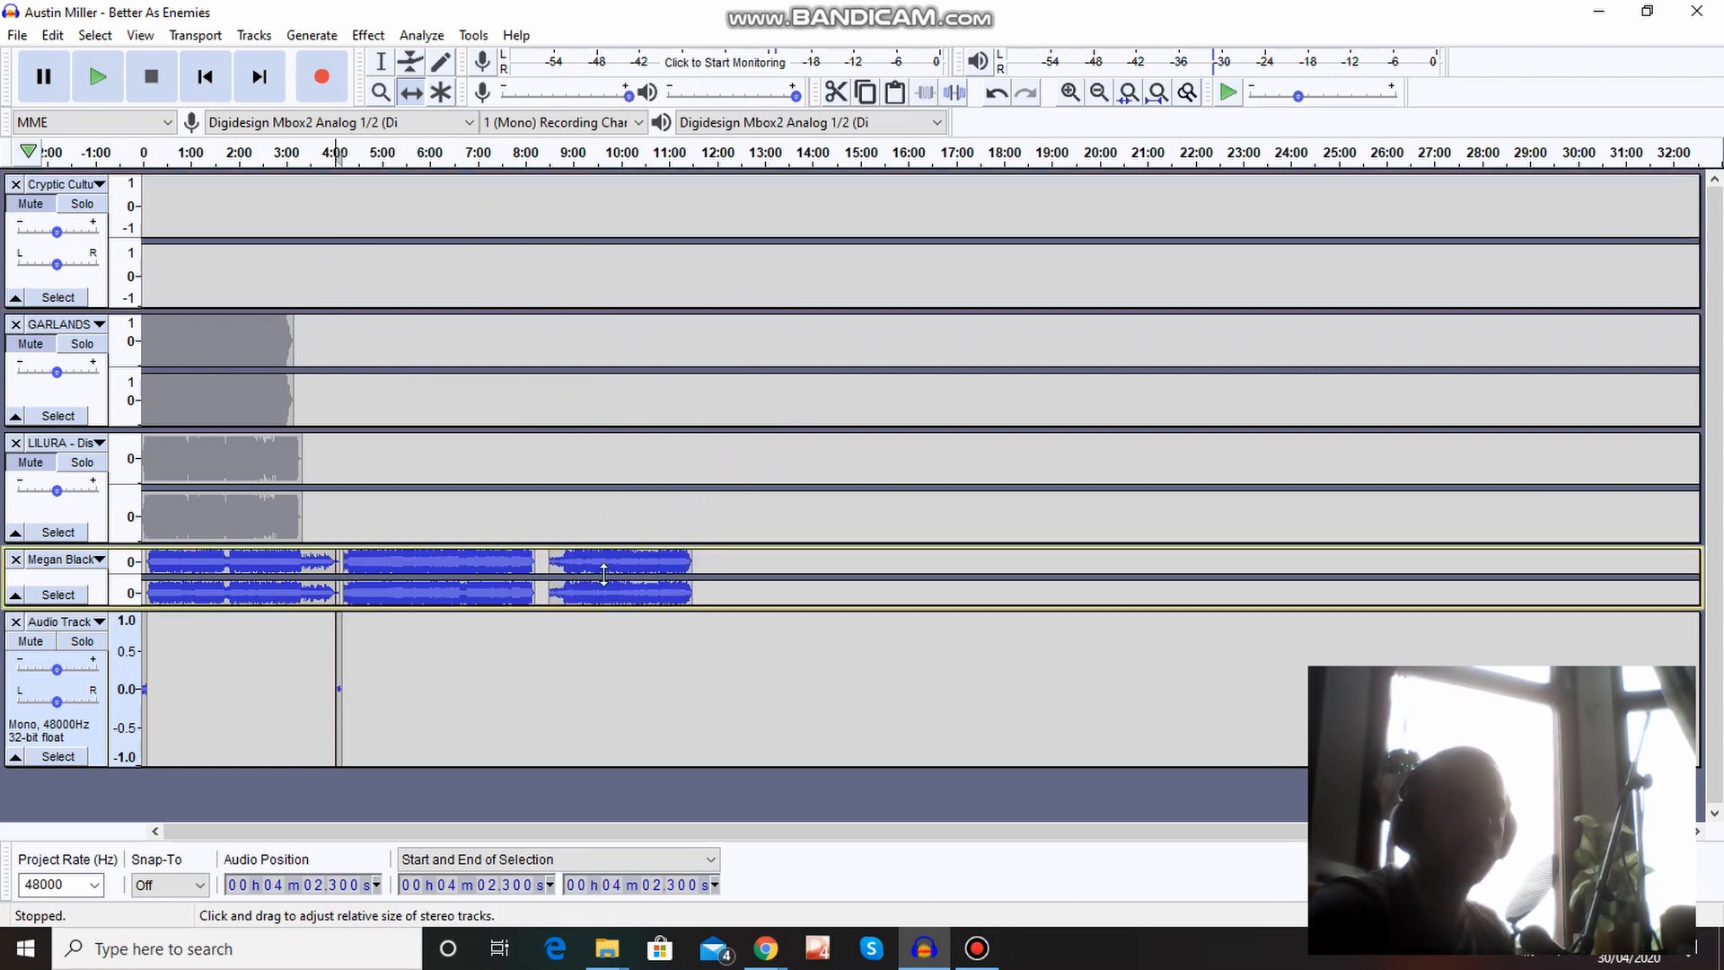
click(16, 184)
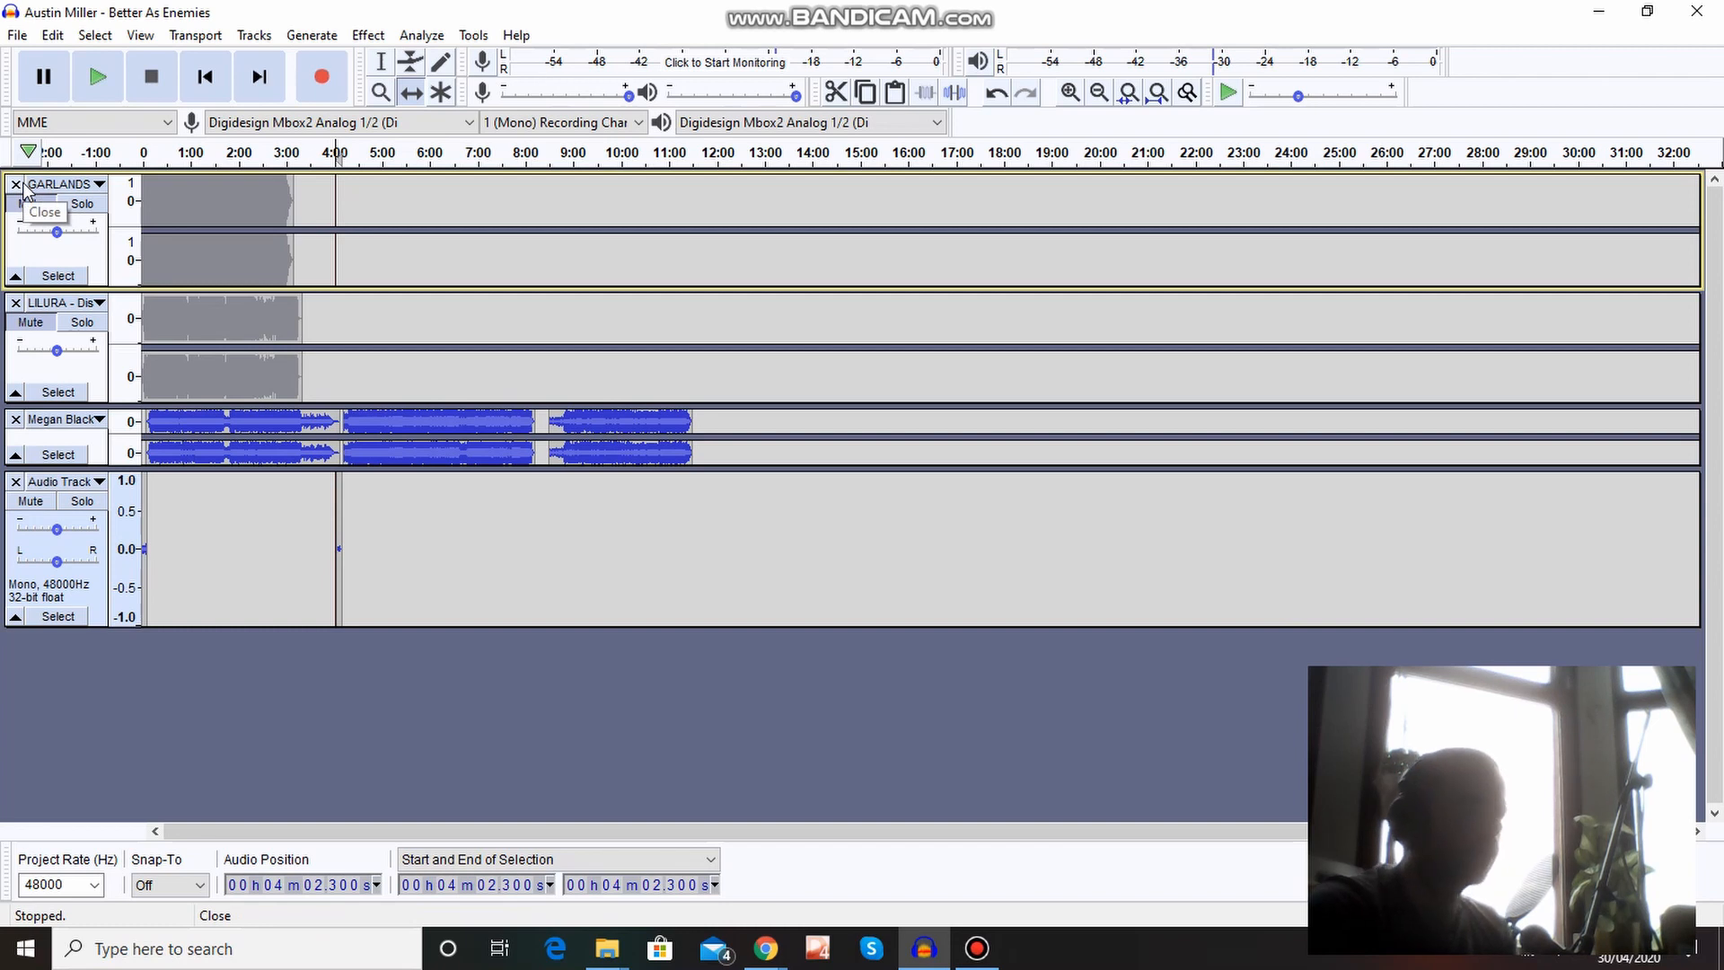